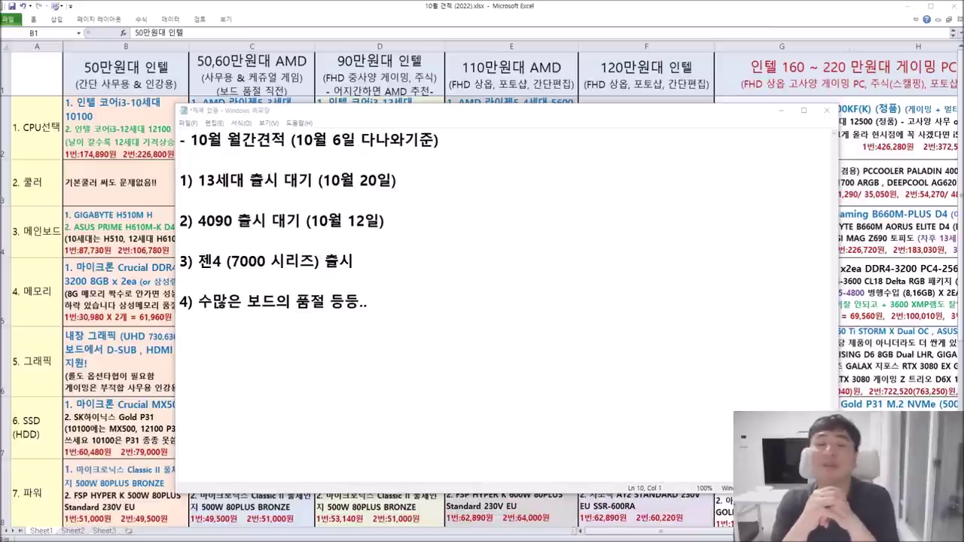
# Examine the 13세대 and 4090 release notes in the memo, highlighting both lines and then the 13세대 line alone.
pyautogui.moveTo(427, 189); pyautogui.dragTo(179, 180)
pyautogui.moveTo(406, 226); pyautogui.dragTo(132, 220)
pyautogui.moveTo(426, 177); pyautogui.dragTo(64, 175)
pyautogui.moveTo(382, 220); pyautogui.dragTo(178, 225)
pyautogui.moveTo(426, 217); pyautogui.dragTo(147, 166)
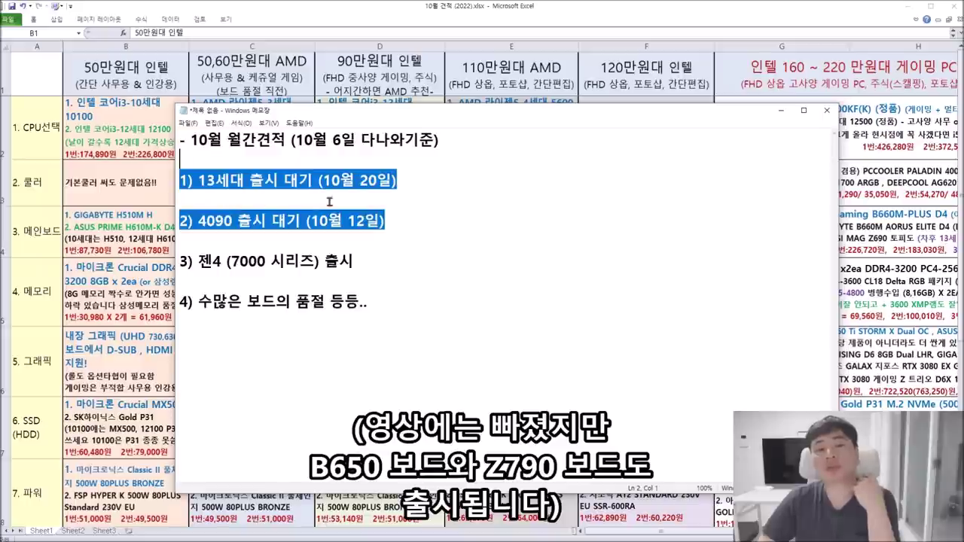
pyautogui.click(404, 198)
pyautogui.moveTo(400, 181); pyautogui.dragTo(151, 179)
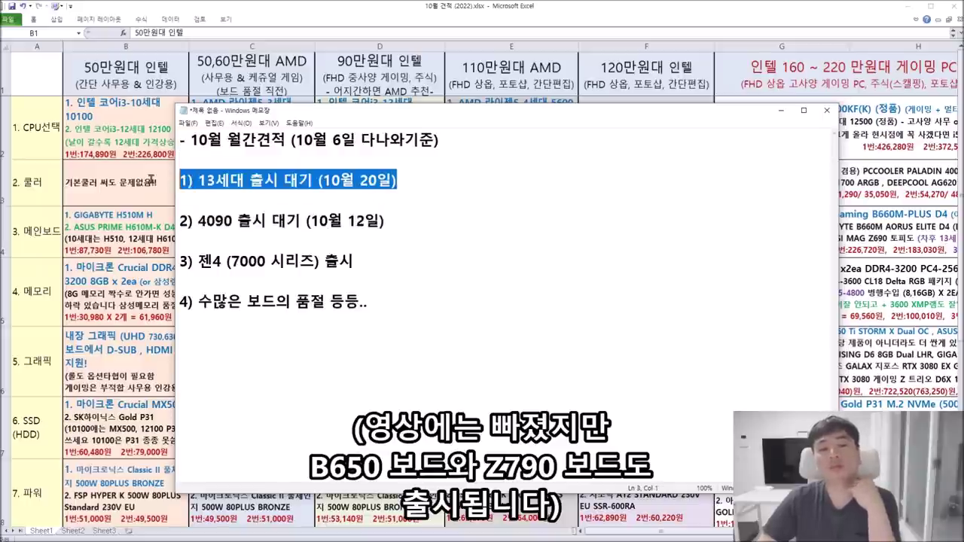
# Highlight the 4090 release line and the whole memo list for review, and minimize the memo to reveal the estimate workbook.
pyautogui.click(396, 220)
pyautogui.press('BackSpace')
pyautogui.hotkey('ctrl', 'z')
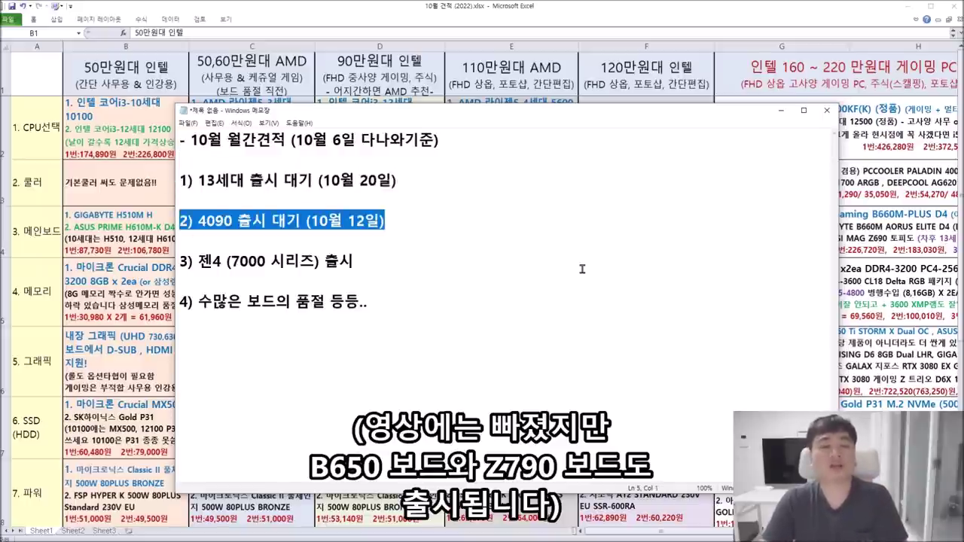
pyautogui.moveTo(390, 309); pyautogui.dragTo(173, 127)
pyautogui.click(669, 281)
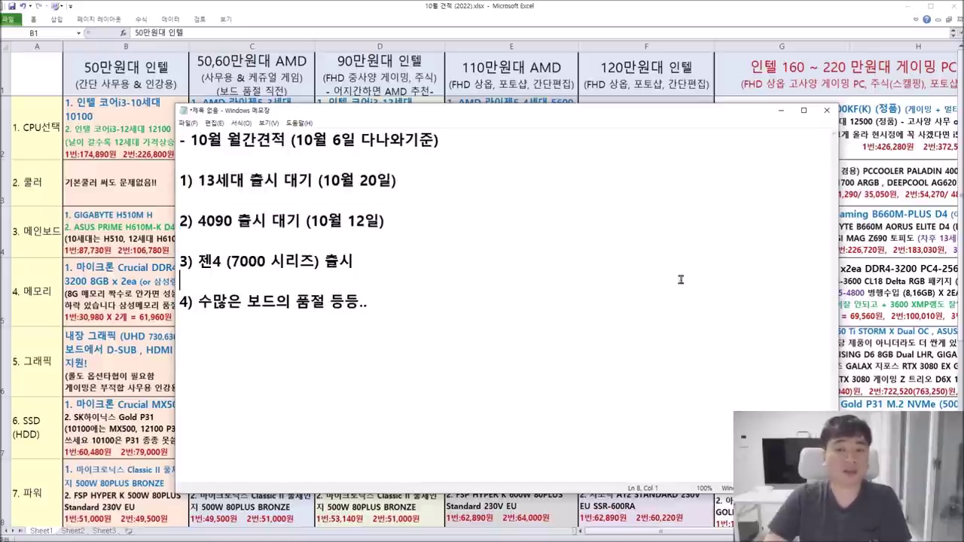
pyautogui.click(781, 110)
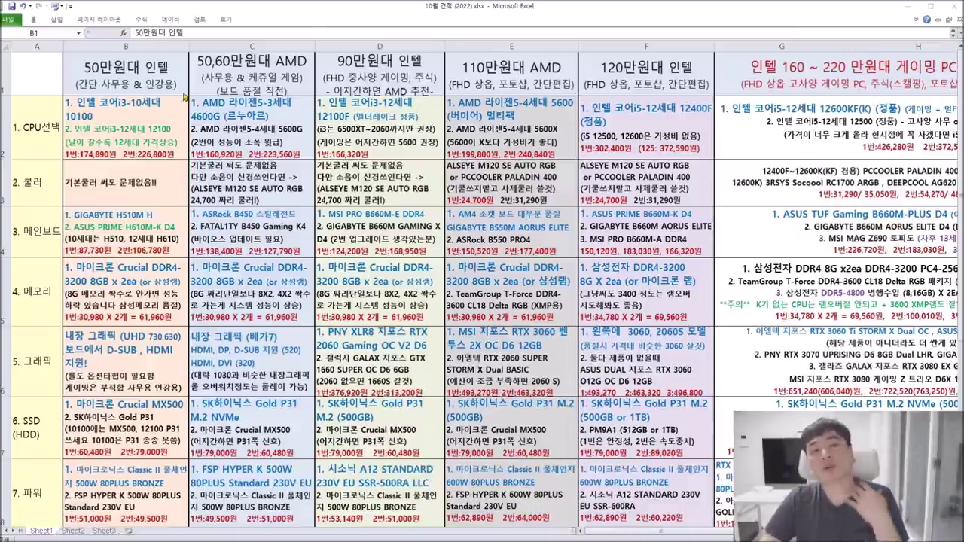
# Examine the 50,60만원대 AMD estimate by highlighting its whole column and the budget title in its heading cell.
pyautogui.press('Right')
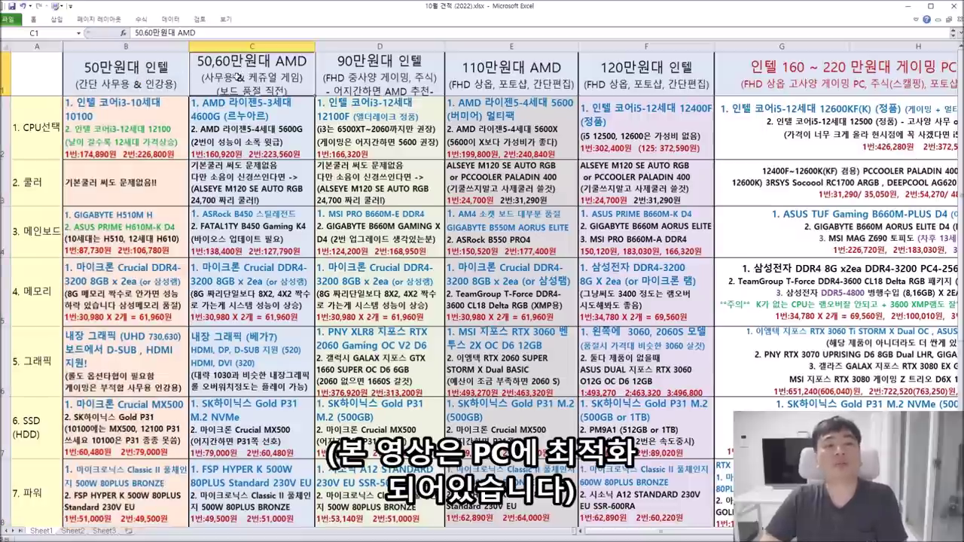
pyautogui.click(187, 47)
pyautogui.click(220, 47)
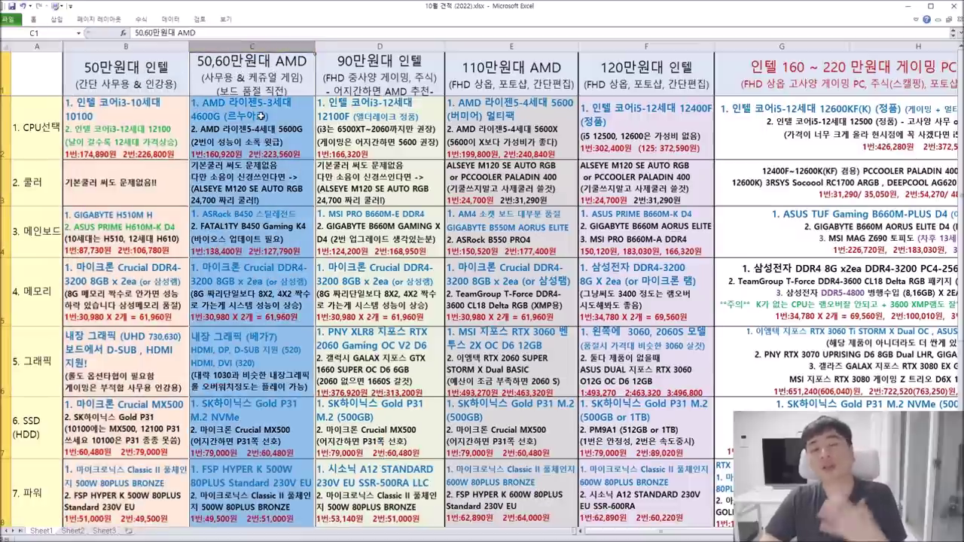
pyautogui.click(265, 83)
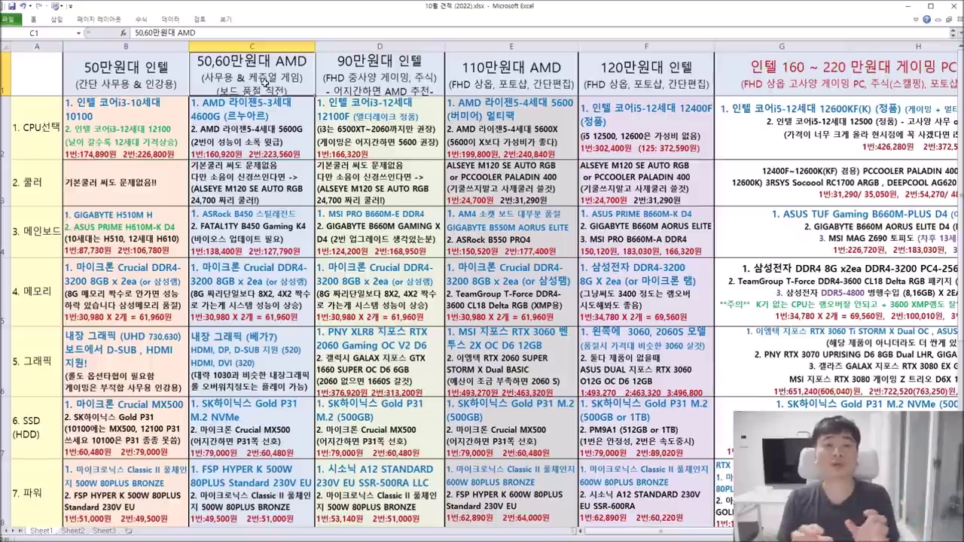
pyautogui.doubleClick(265, 80)
pyautogui.moveTo(197, 61); pyautogui.dragTo(301, 62)
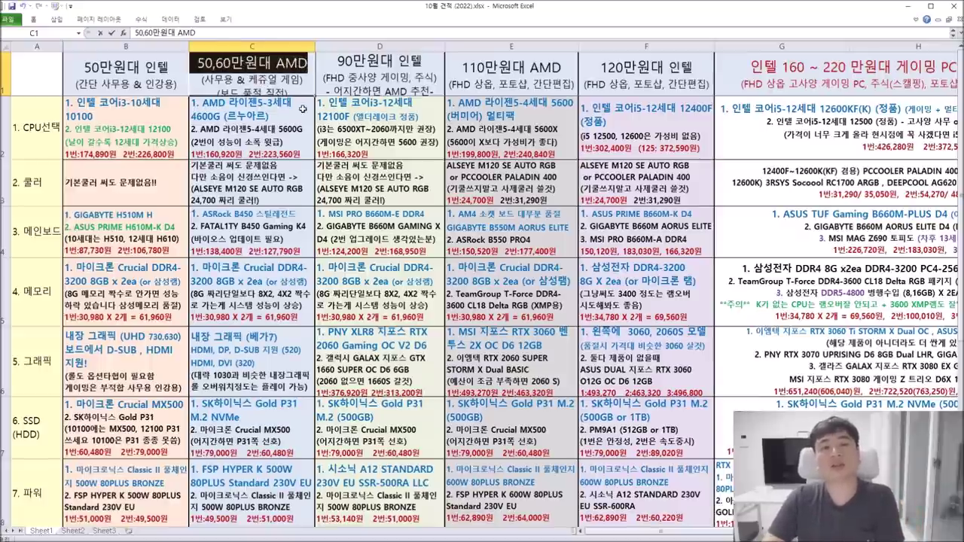
pyautogui.click(278, 129)
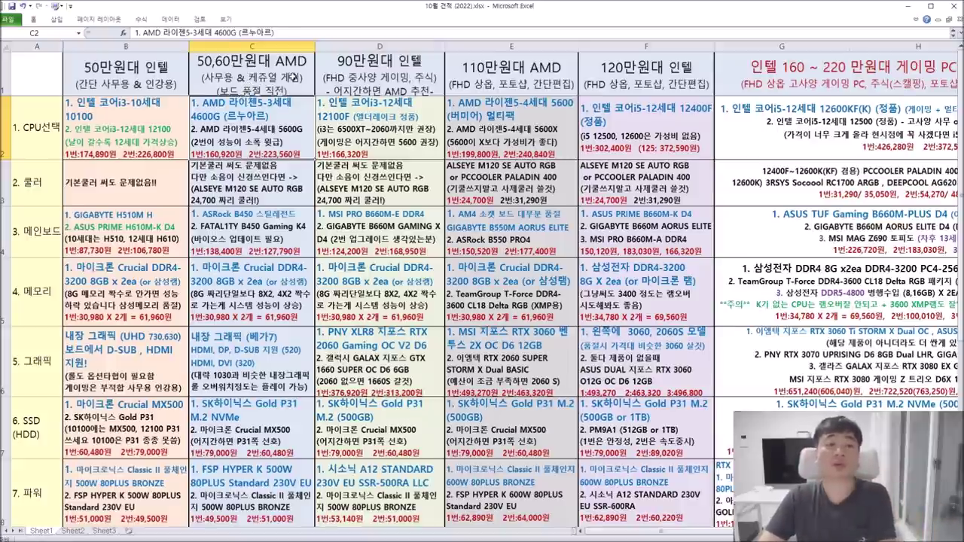
# Compare the parts listed in the 50만원대 인텔 and 50,60만원대 AMD columns, highlighting each column's cells.
pyautogui.click(154, 80)
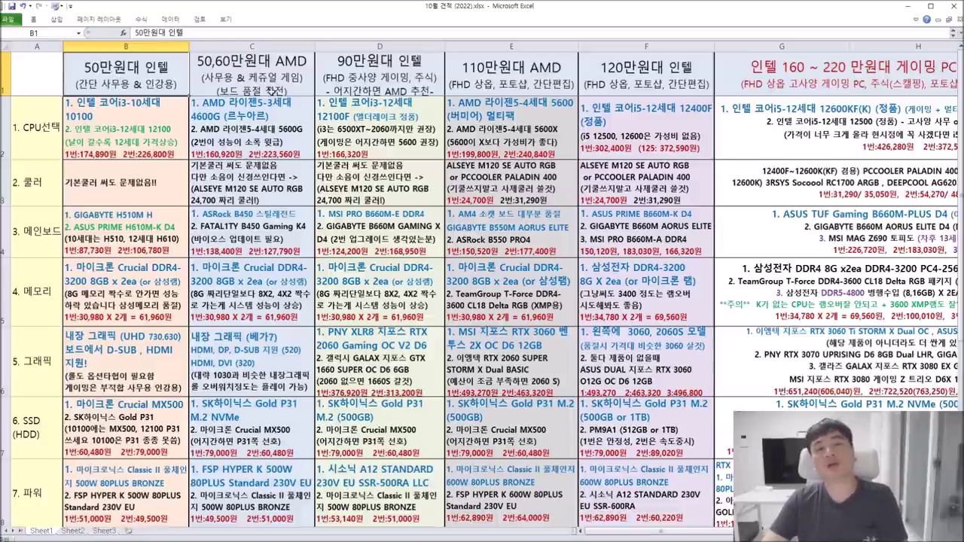
pyautogui.moveTo(276, 65); pyautogui.dragTo(248, 126)
pyautogui.click(171, 80)
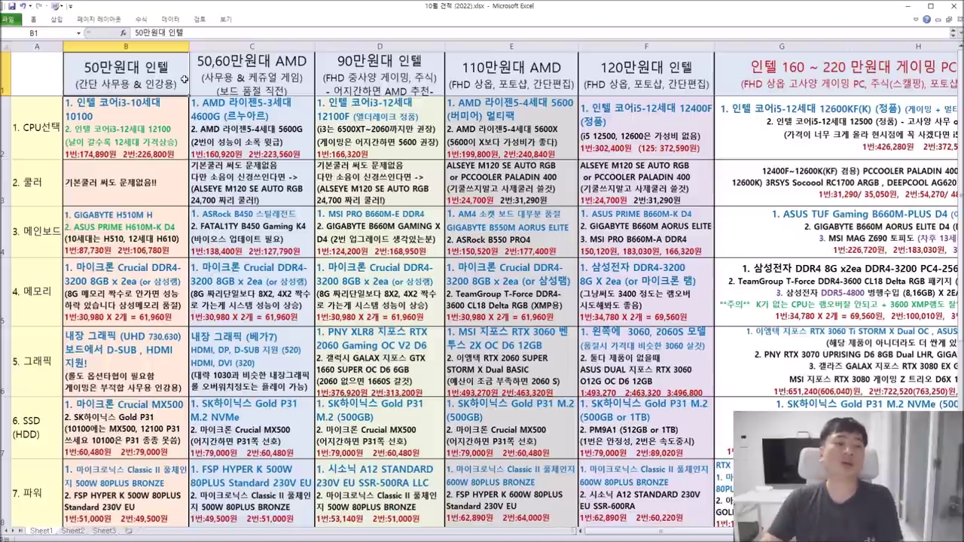
pyautogui.moveTo(169, 76); pyautogui.dragTo(133, 464)
pyautogui.moveTo(247, 78); pyautogui.dragTo(261, 415)
pyautogui.moveTo(135, 75); pyautogui.dragTo(134, 458)
pyautogui.moveTo(261, 60); pyautogui.dragTo(251, 384)
pyautogui.click(158, 309)
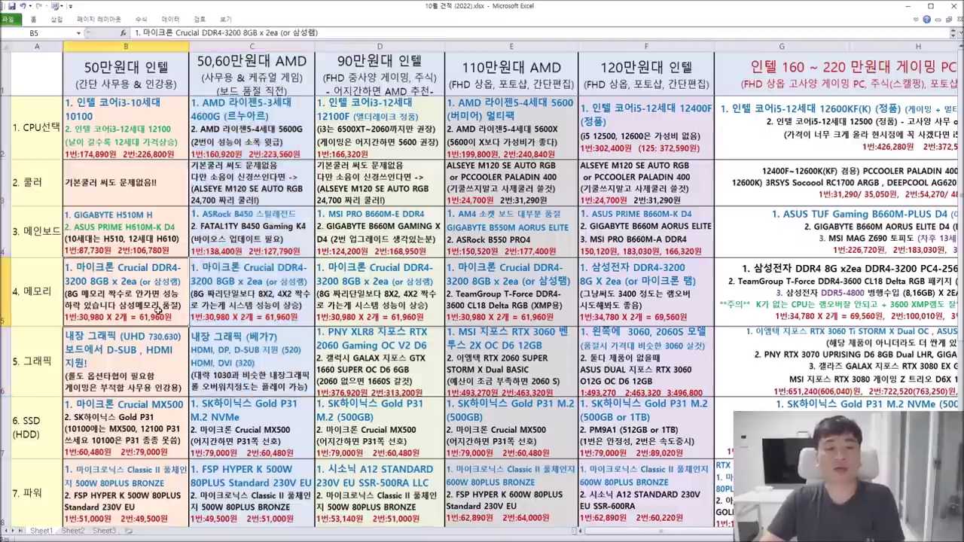
pyautogui.moveTo(141, 75); pyautogui.dragTo(143, 204)
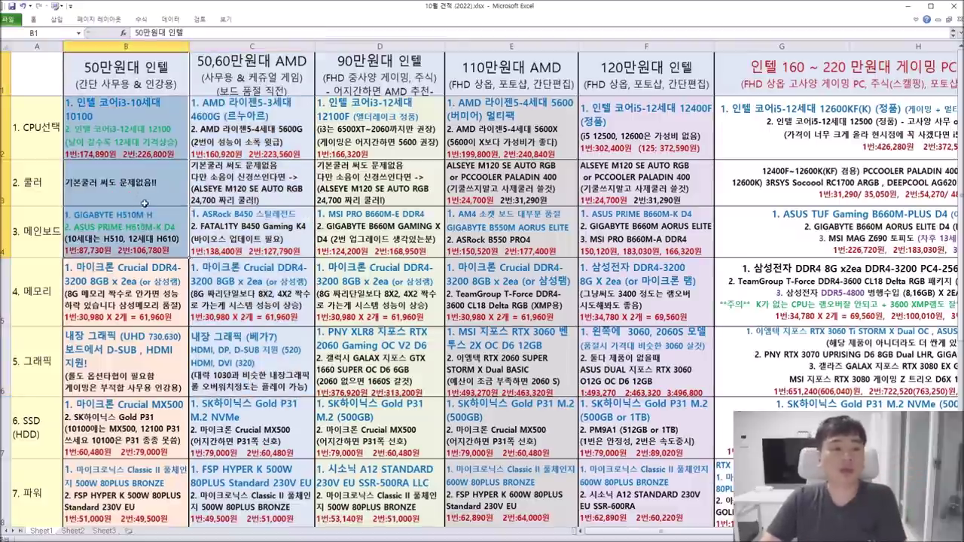
# Review the CPU cell of the 50만원대 인텔 build, highlighting the i3-12100 option's price and the i3-10100 model name.
pyautogui.click(134, 104)
pyautogui.doubleClick(134, 104)
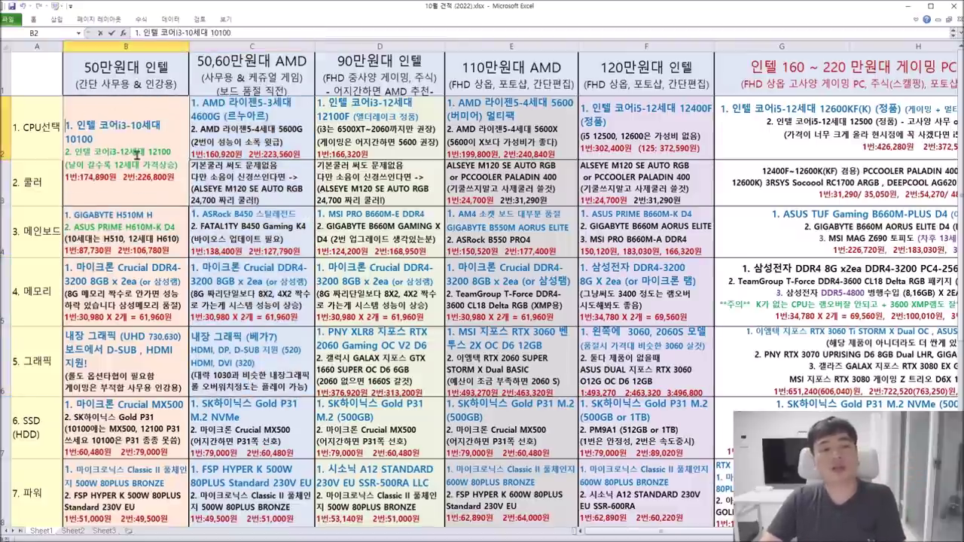
pyautogui.moveTo(178, 164); pyautogui.dragTo(73, 151)
pyautogui.moveTo(137, 177); pyautogui.dragTo(167, 177)
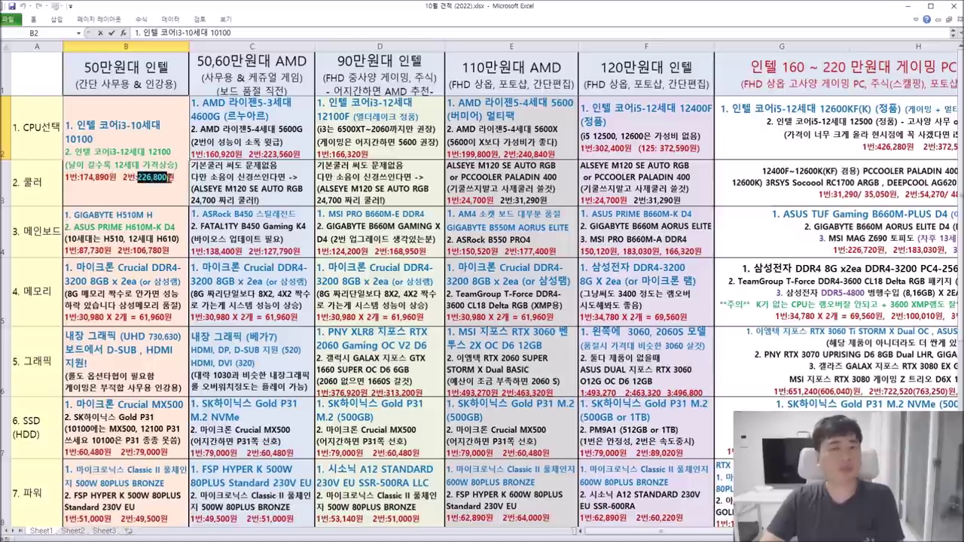
pyautogui.click(173, 289)
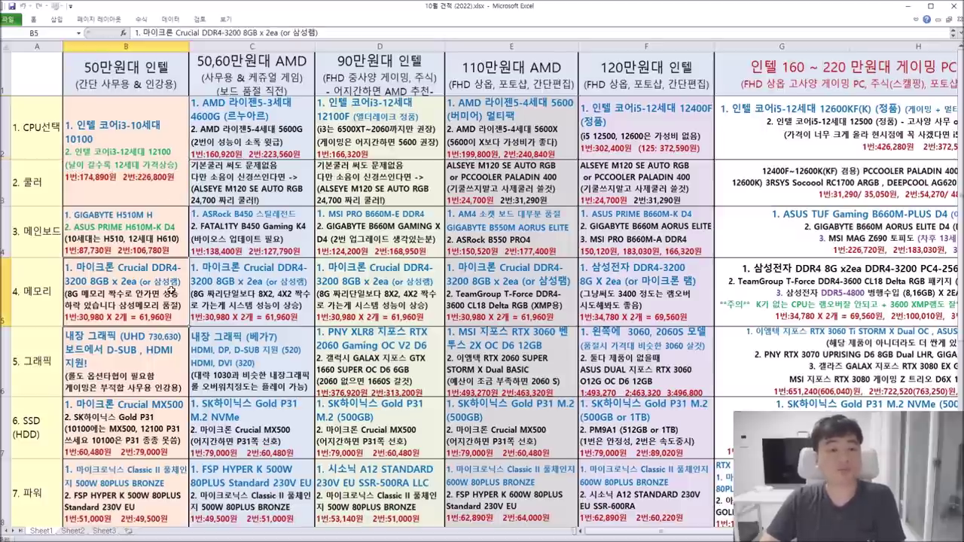
pyautogui.doubleClick(106, 116)
pyautogui.moveTo(76, 125); pyautogui.dragTo(98, 143)
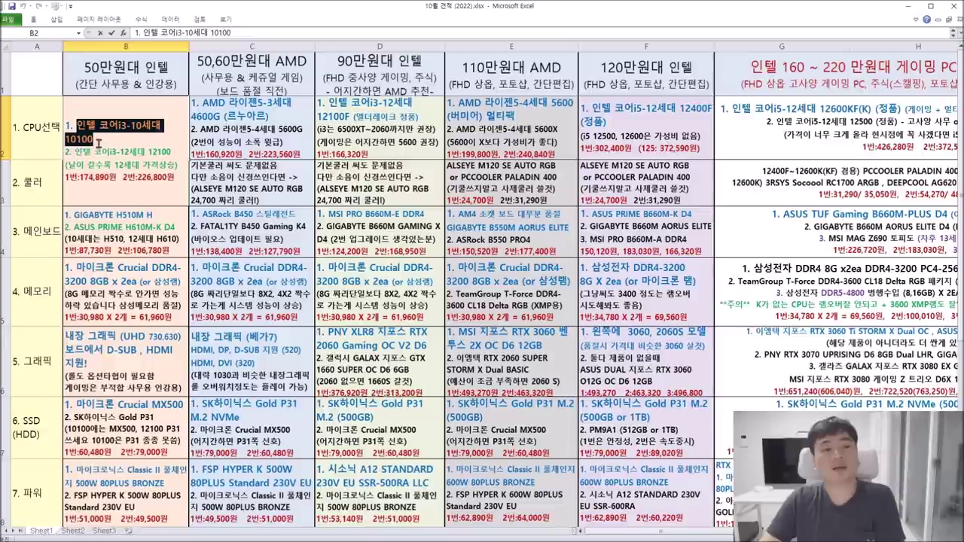
pyautogui.moveTo(93, 141); pyautogui.dragTo(64, 141)
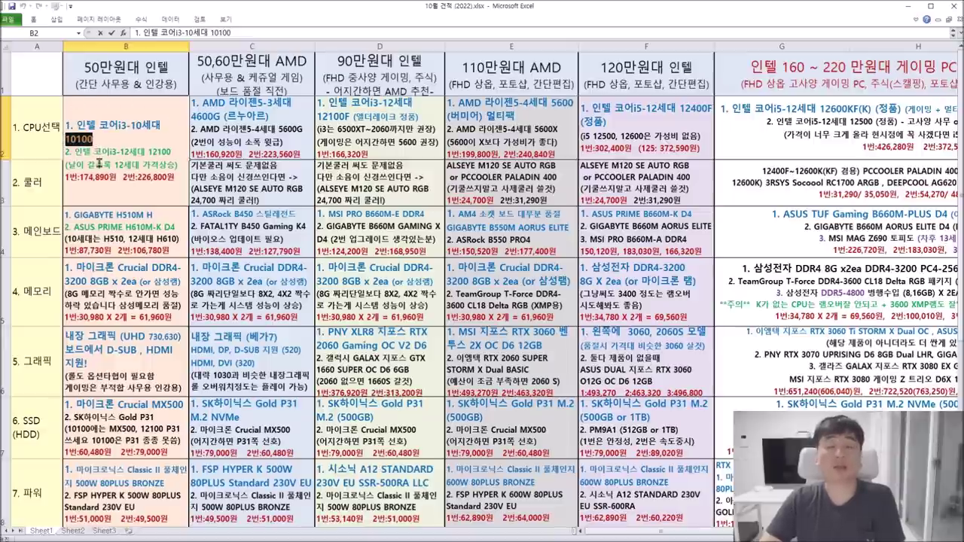
# Append F to the 10100 model name in the 50만원대 인텔 CPU cell and remove it again.
pyautogui.click(95, 140)
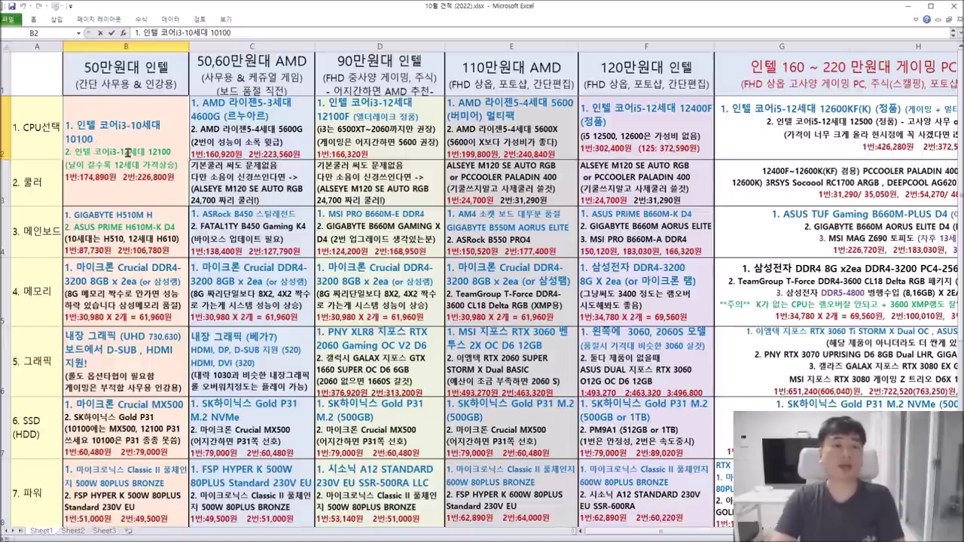
pyautogui.write('F')
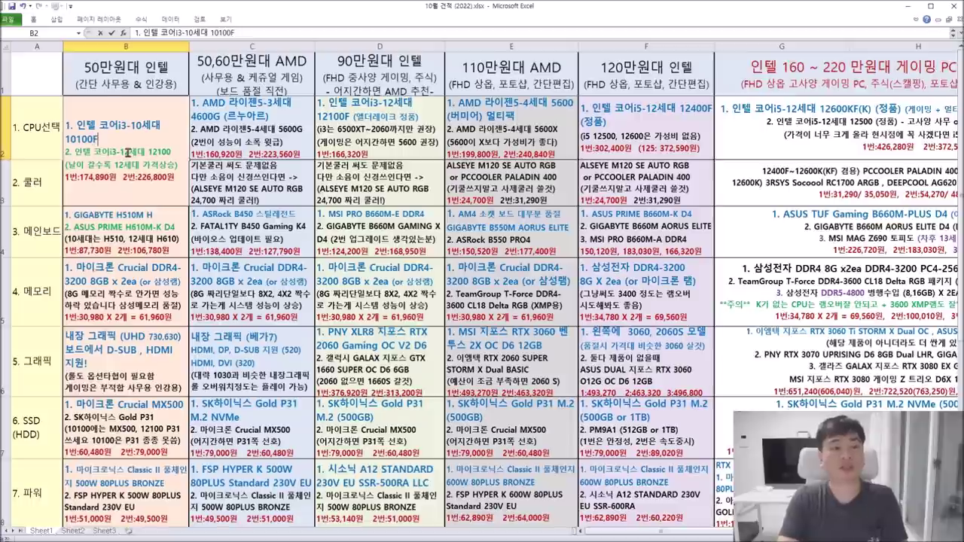
pyautogui.press('BackSpace')
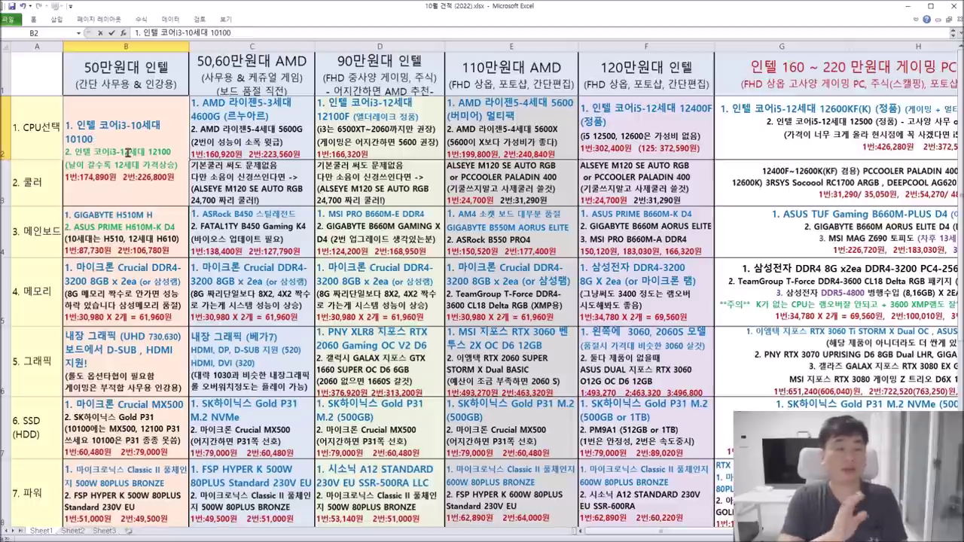
pyautogui.press('Return')
pyautogui.press('Return')
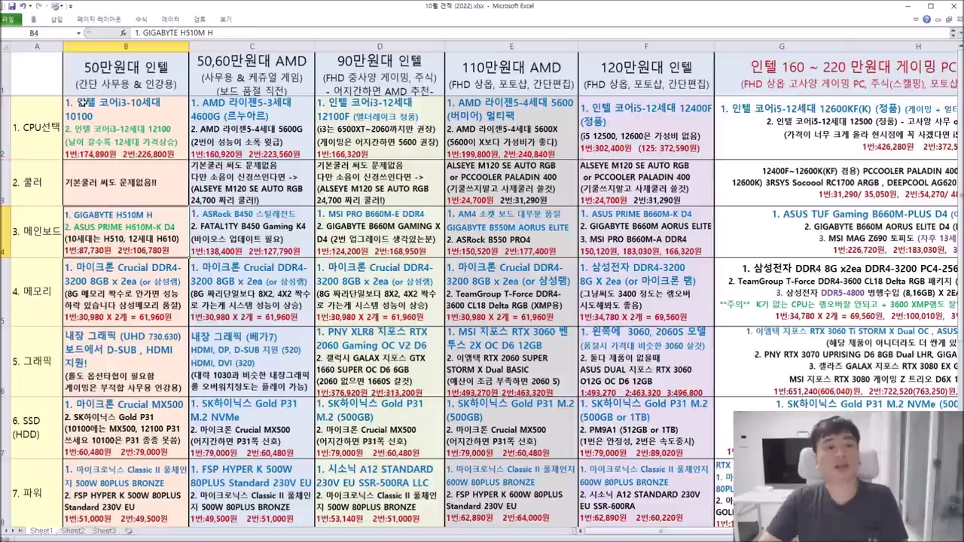
# Examine the mainboard options of the 50만원대 인텔 build, highlighting the GIGABYTE H510M H entry.
pyautogui.doubleClick(155, 216)
pyautogui.moveTo(156, 216); pyautogui.dragTo(60, 217)
pyautogui.click(132, 235)
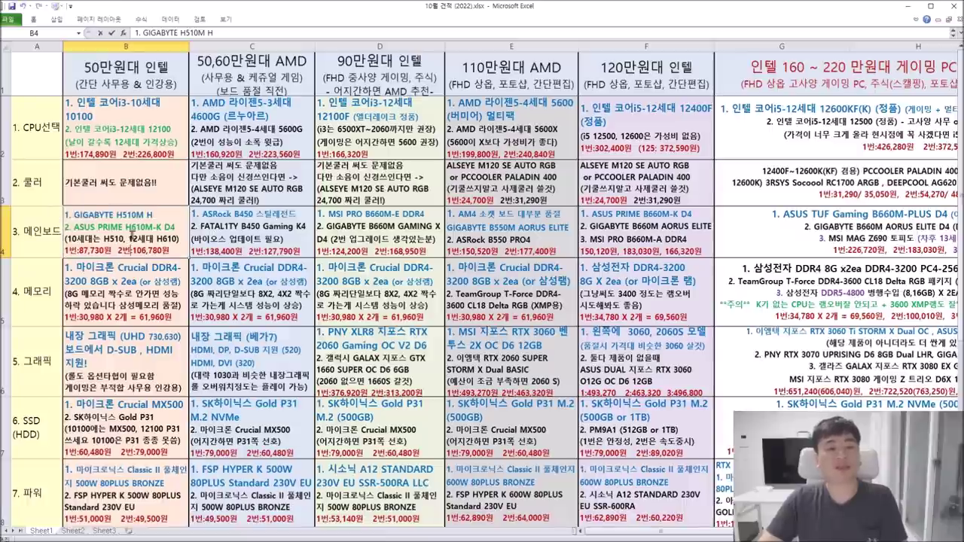
pyautogui.moveTo(131, 216); pyautogui.dragTo(62, 217)
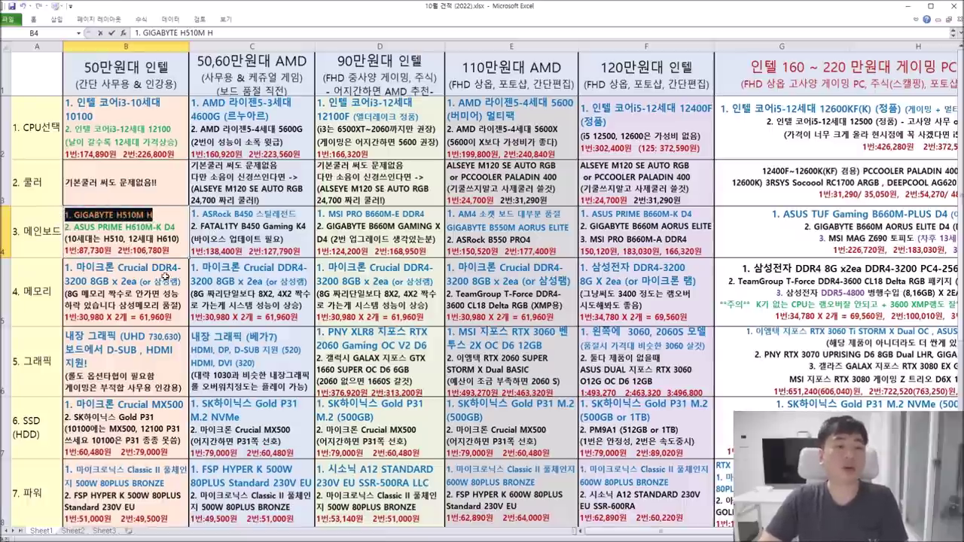
pyautogui.click(194, 268)
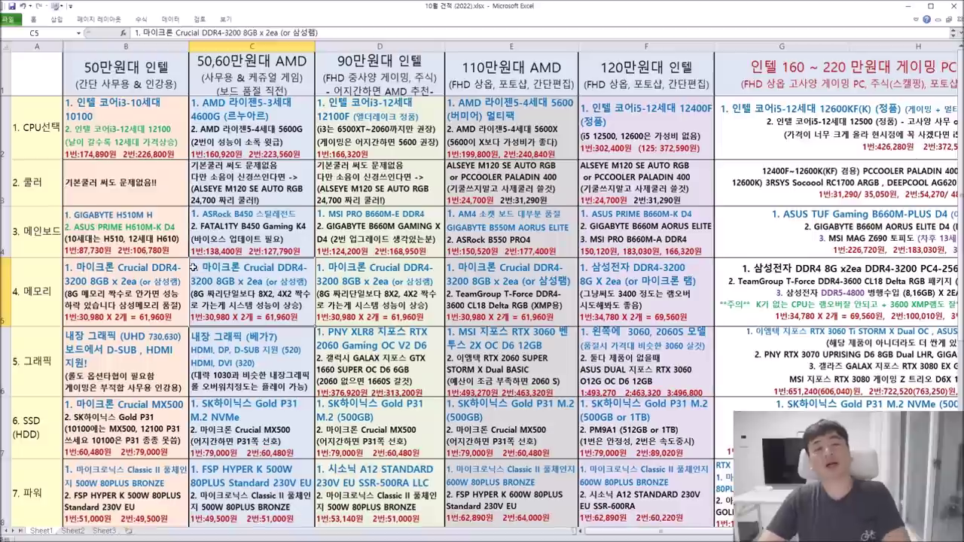
# Highlight the i3-12100 option and its price note in the 50만원대 인텔 build, and check its case and overall evaluation.
pyautogui.click(143, 105)
pyautogui.doubleClick(113, 114)
pyautogui.moveTo(75, 151); pyautogui.dragTo(184, 165)
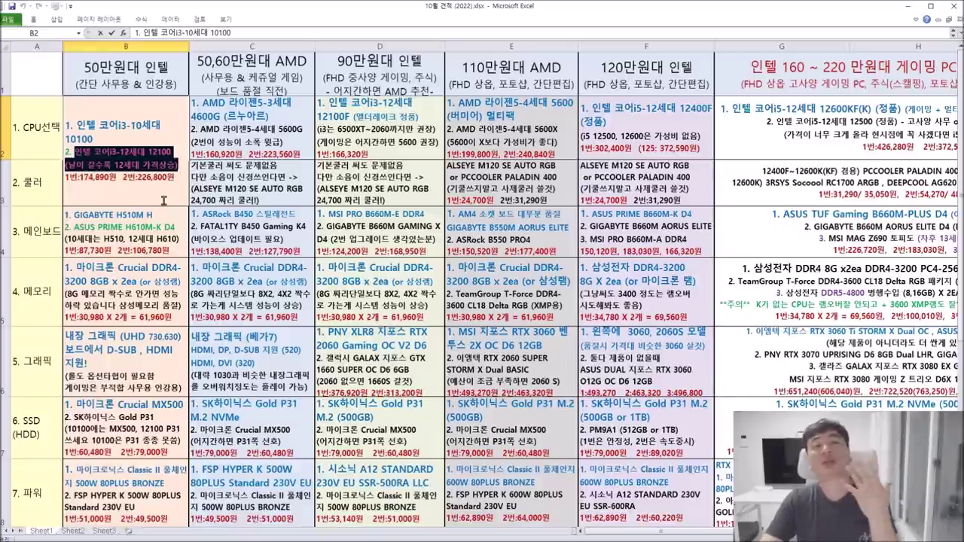
pyautogui.click(166, 280)
pyautogui.scroll(-1, 175, 278)
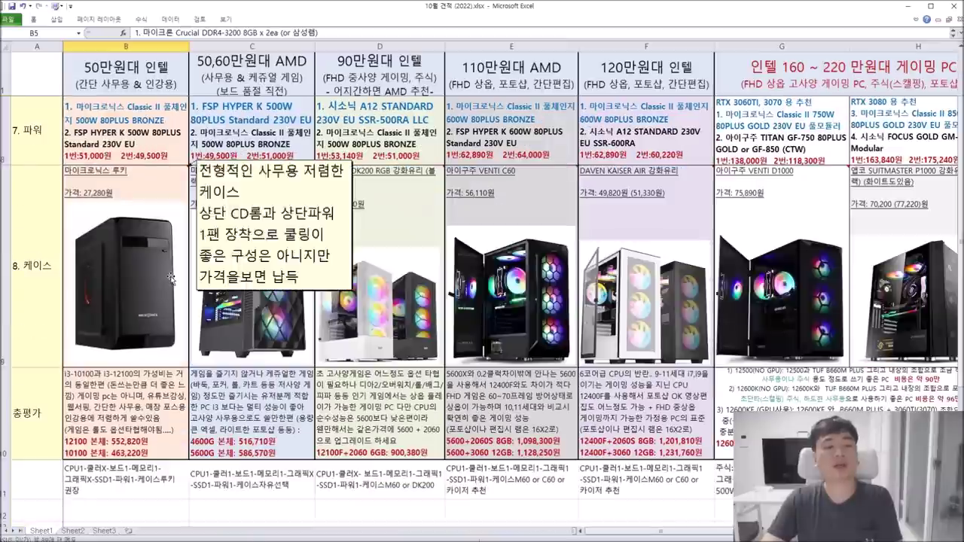
pyautogui.scroll(2, 138, 428)
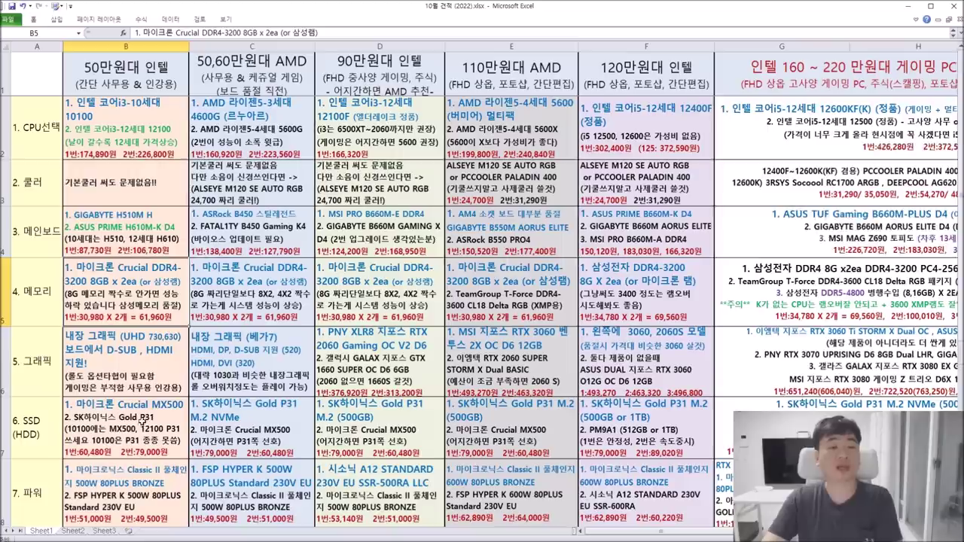
# Compare the i3-12100 and i3-10100 options within the 50만원대 인텔 CPU cell by highlighting their text.
pyautogui.click(112, 141)
pyautogui.doubleClick(67, 140)
pyautogui.moveTo(76, 154); pyautogui.dragTo(176, 168)
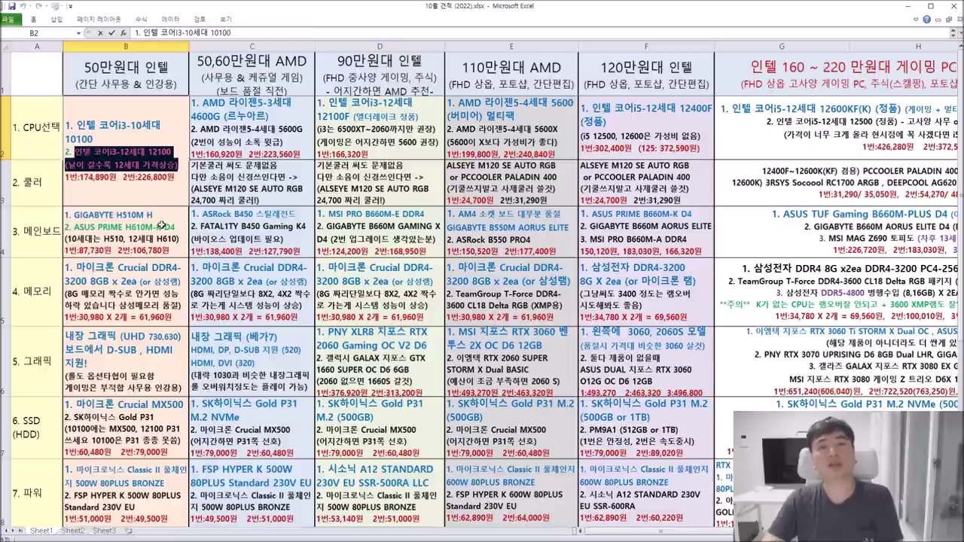
pyautogui.click(155, 240)
pyautogui.doubleClick(86, 105)
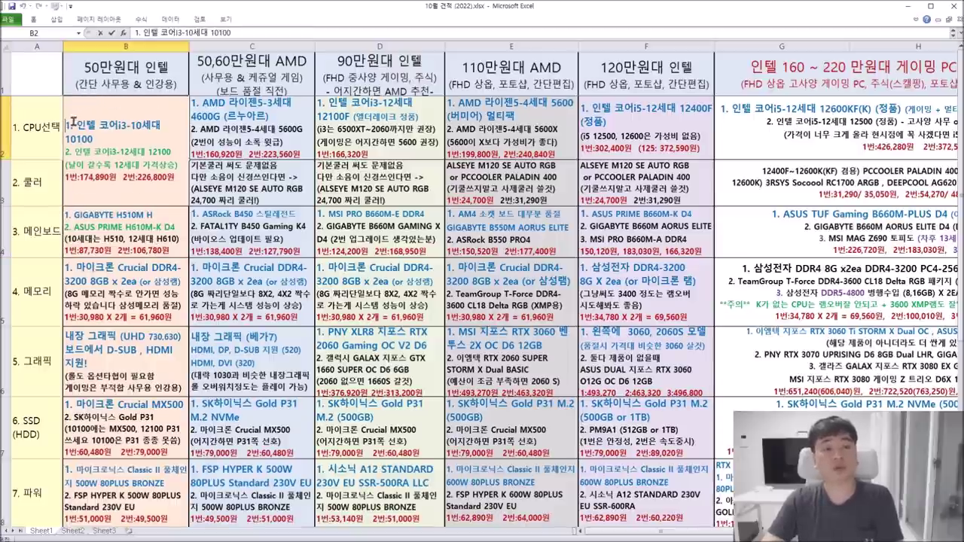
pyautogui.moveTo(74, 125); pyautogui.dragTo(93, 140)
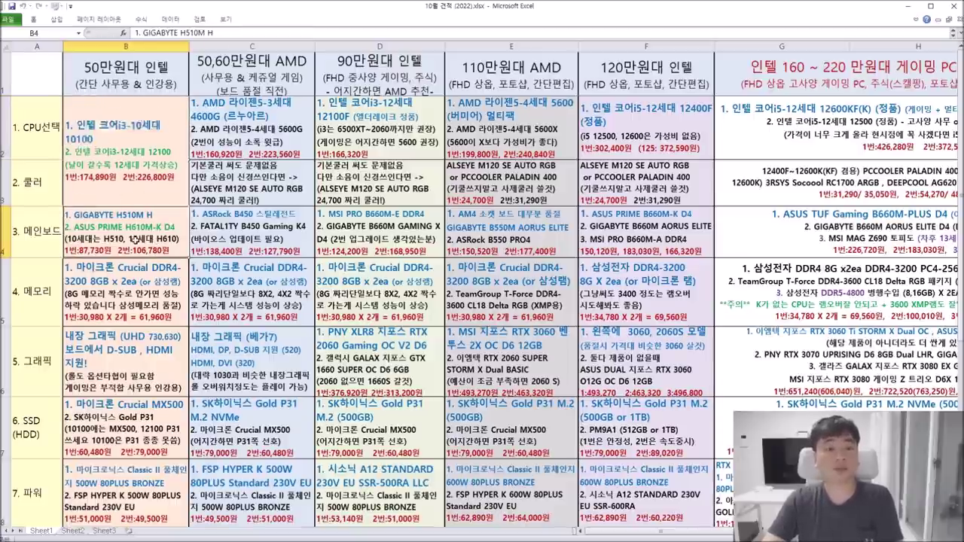
pyautogui.press('Right')
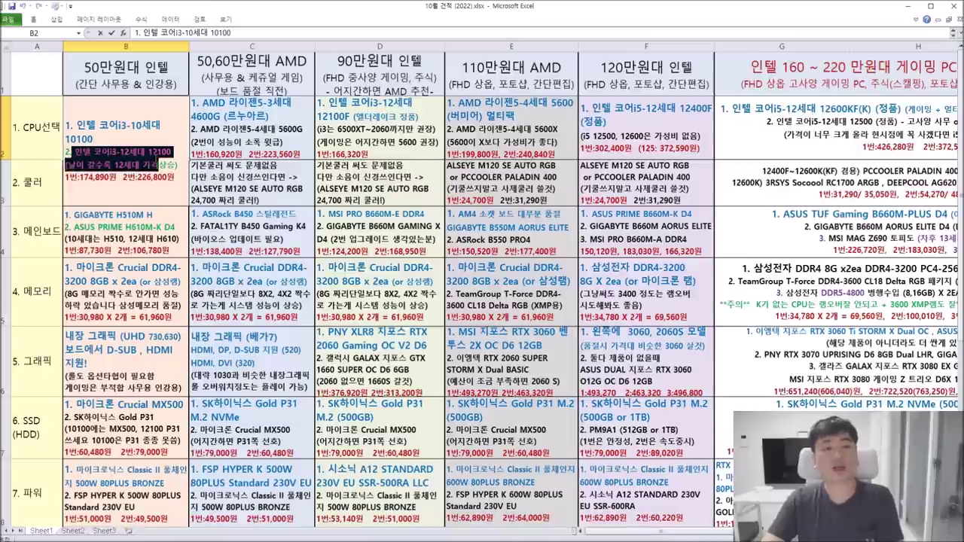
# Check the i3-10100 CPU option against the mainboard options of the 50만원대 인텔 build.
pyautogui.click(143, 290)
pyautogui.doubleClick(155, 238)
pyautogui.doubleClick(92, 116)
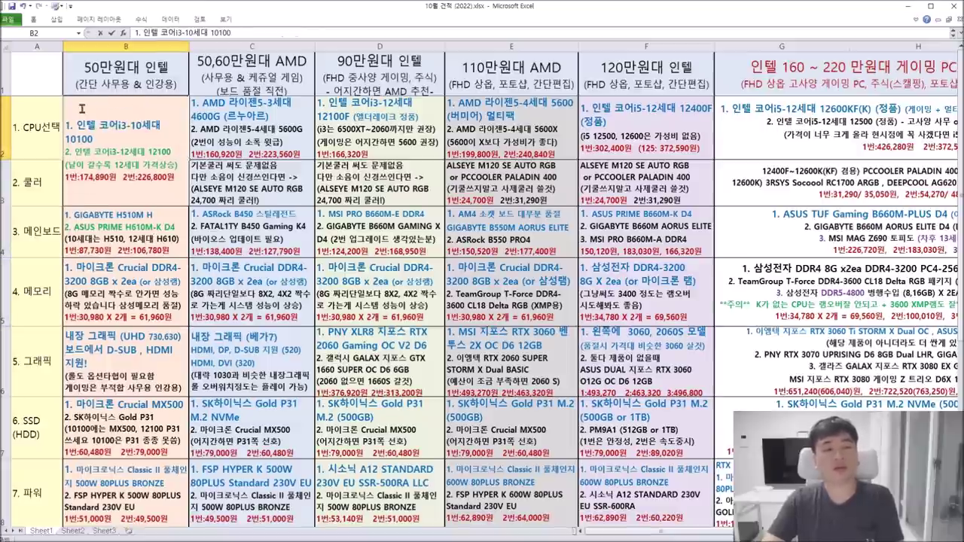
pyautogui.moveTo(75, 105); pyautogui.dragTo(94, 140)
pyautogui.click(161, 217)
pyautogui.doubleClick(151, 217)
pyautogui.click(134, 285)
pyautogui.click(83, 137)
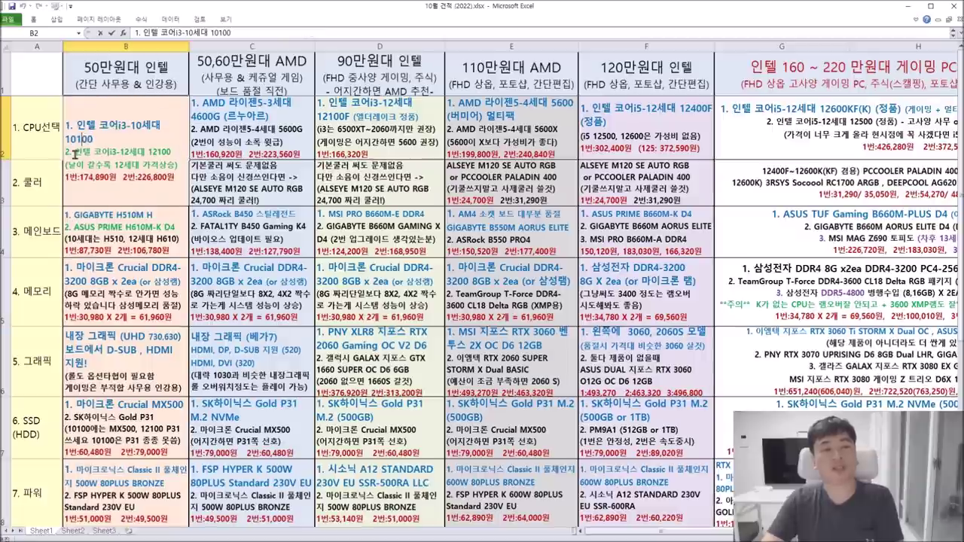
# Highlight the ASUS PRIME H610M-K D4 board and the 10세대 H510 / 12세대 H610 pairing note in the 50만원대 인텔 mainboard cell.
pyautogui.doubleClick(181, 227)
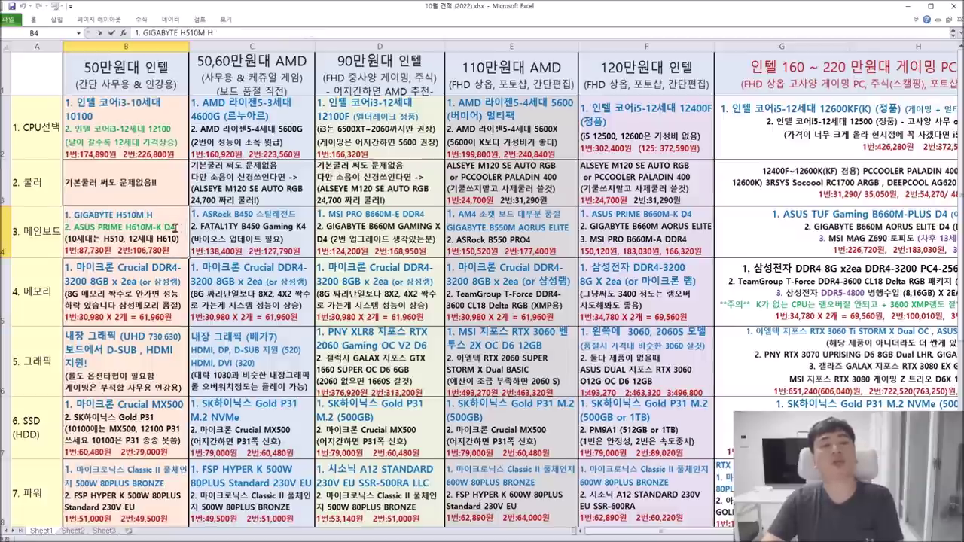
pyautogui.moveTo(179, 228); pyautogui.dragTo(53, 229)
pyautogui.click(69, 238)
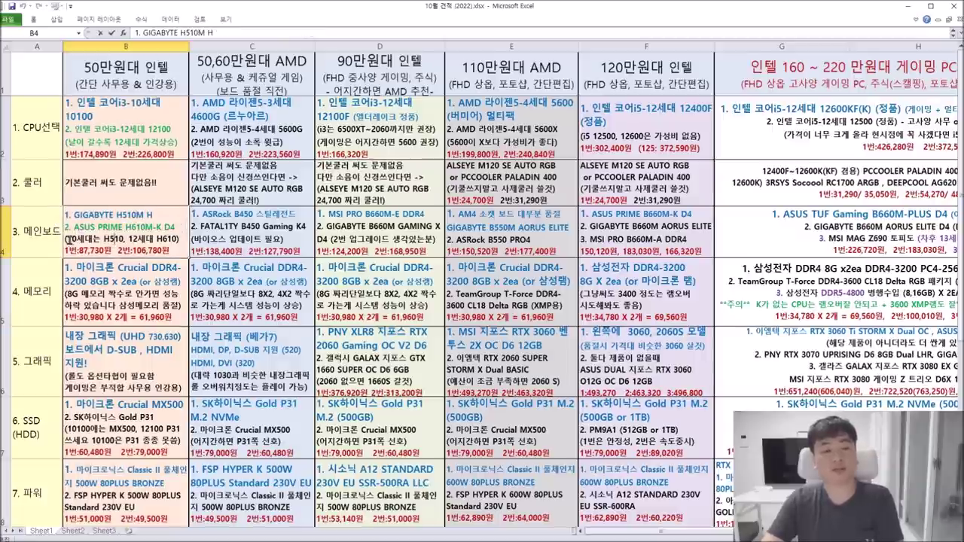
pyautogui.moveTo(65, 238); pyautogui.dragTo(181, 238)
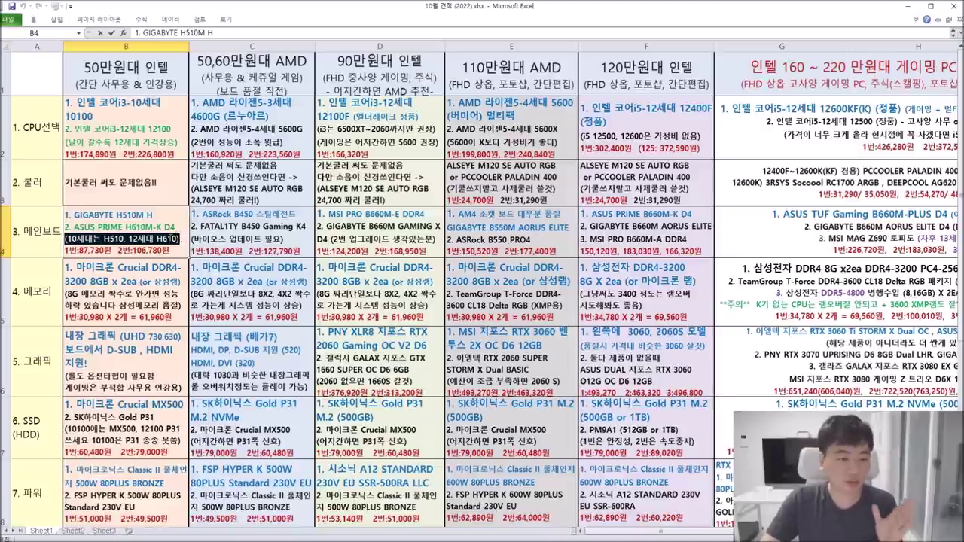
pyautogui.moveTo(128, 239); pyautogui.dragTo(182, 240)
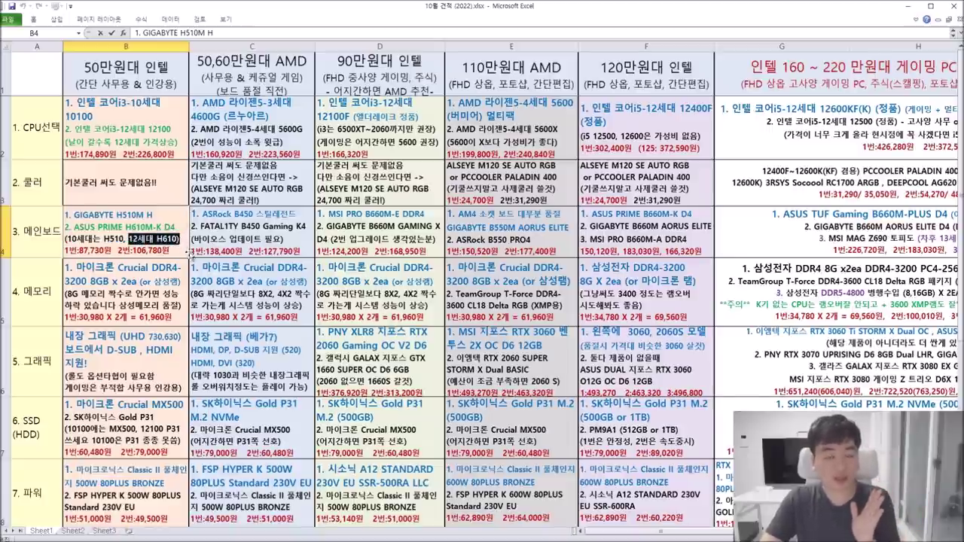
# Highlight the 마이크론 Crucial DDR4-3200 8GB memory entry in the 50만원대 인텔 build.
pyautogui.click(155, 296)
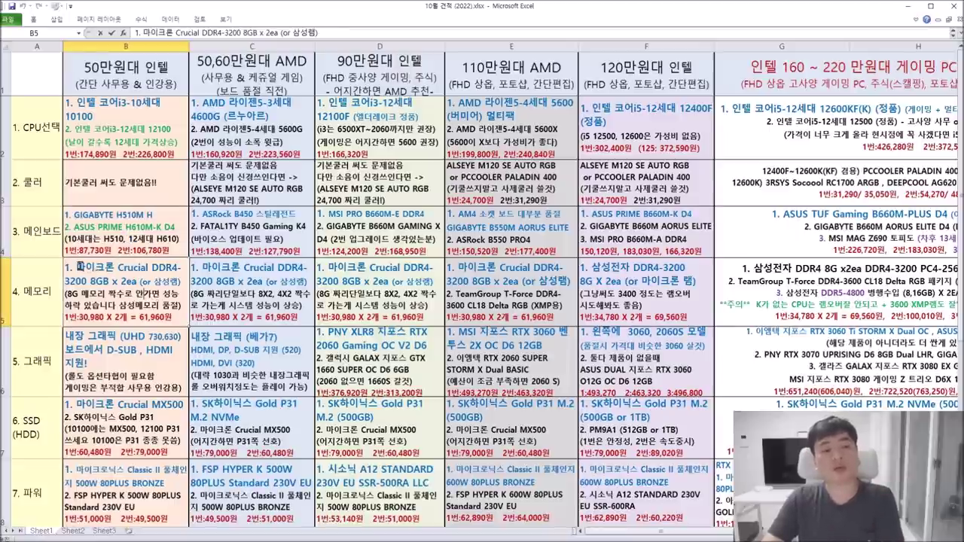
pyautogui.moveTo(77, 267); pyautogui.dragTo(180, 280)
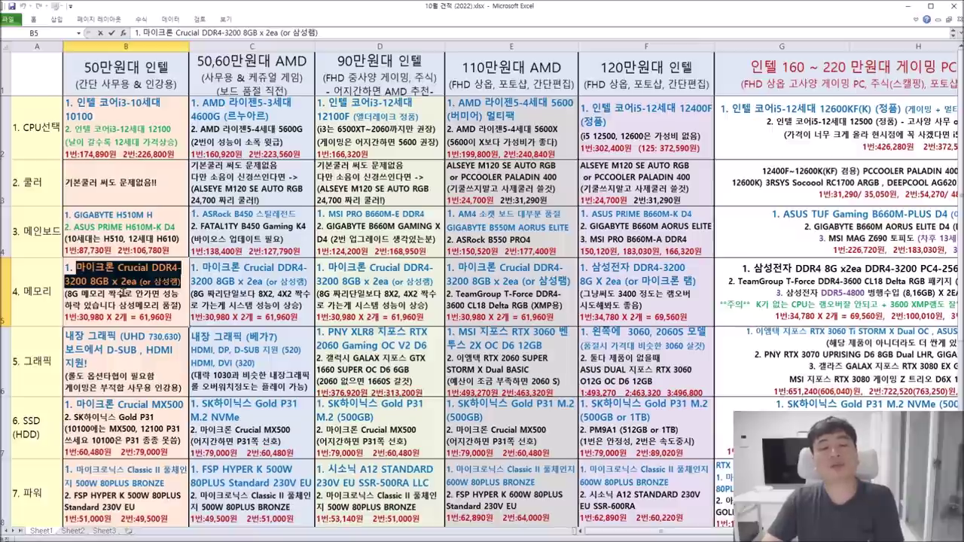
pyautogui.click(111, 294)
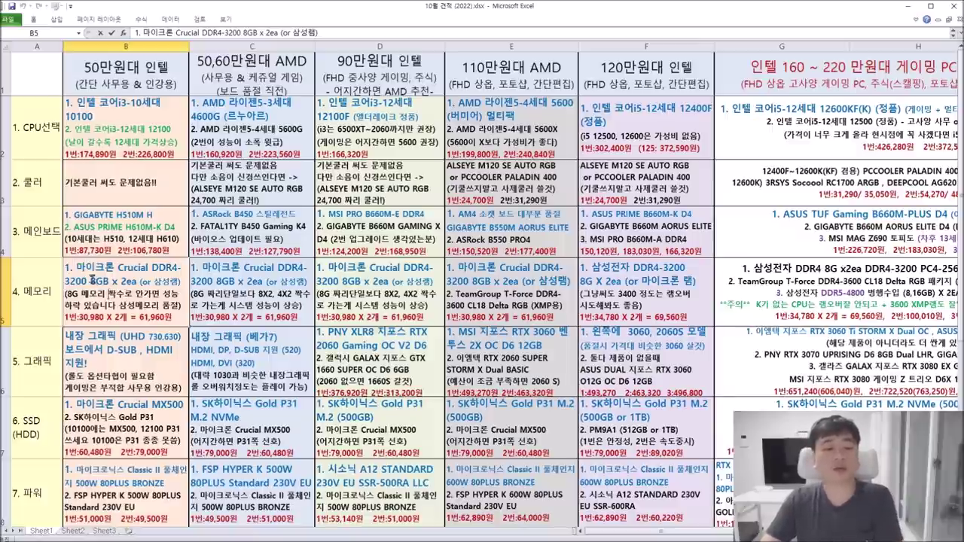
pyautogui.moveTo(76, 268); pyautogui.dragTo(186, 269)
pyautogui.moveTo(65, 281); pyautogui.dragTo(109, 280)
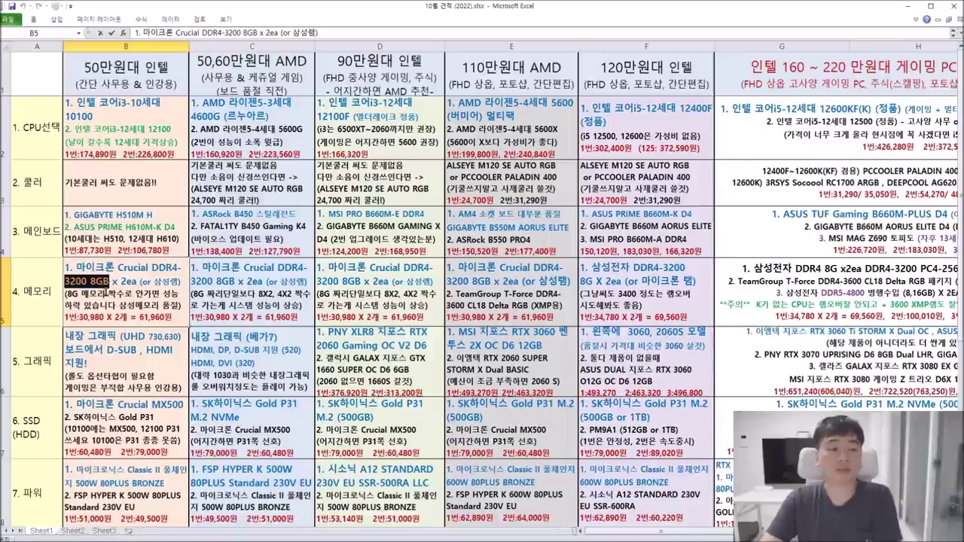
pyautogui.click(104, 281)
pyautogui.moveTo(108, 281); pyautogui.dragTo(76, 268)
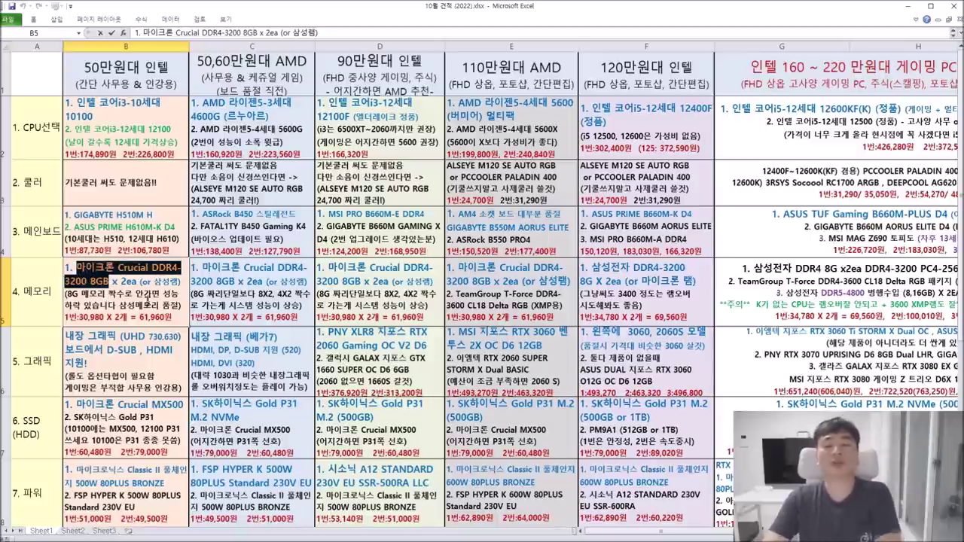
# Emphasize the 8GB x 2ea quantity of the Crucial memory option in the 50만원대 인텔 build.
pyautogui.click(137, 309)
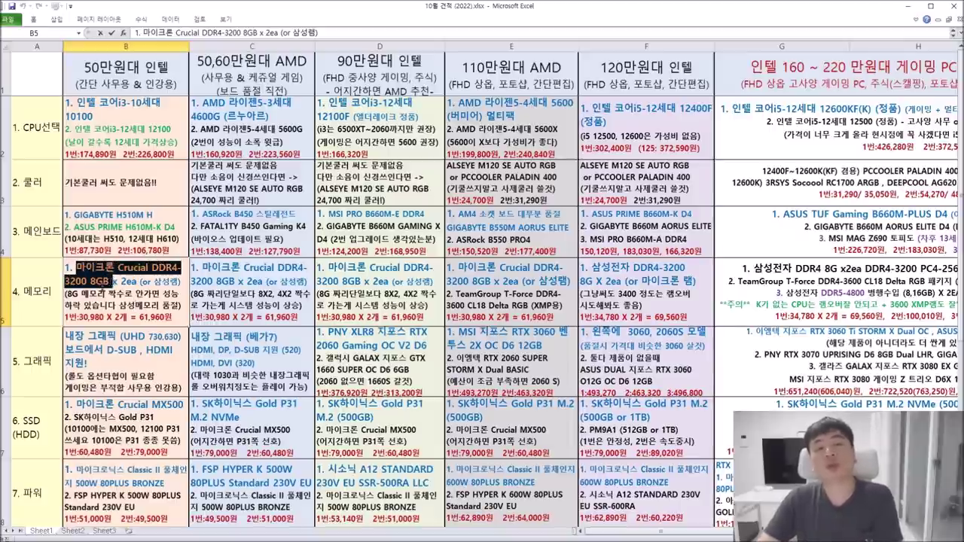
pyautogui.moveTo(89, 281); pyautogui.dragTo(134, 281)
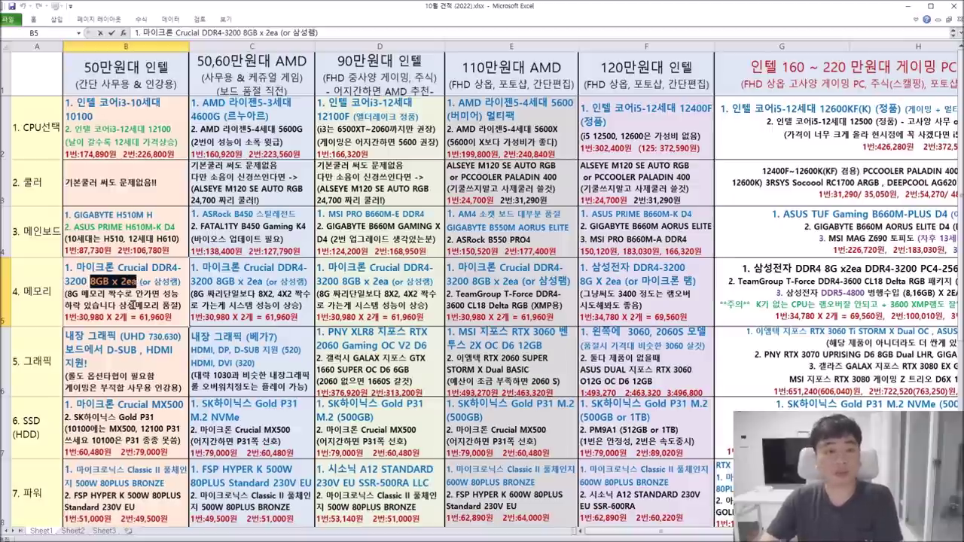
pyautogui.moveTo(90, 281); pyautogui.dragTo(129, 282)
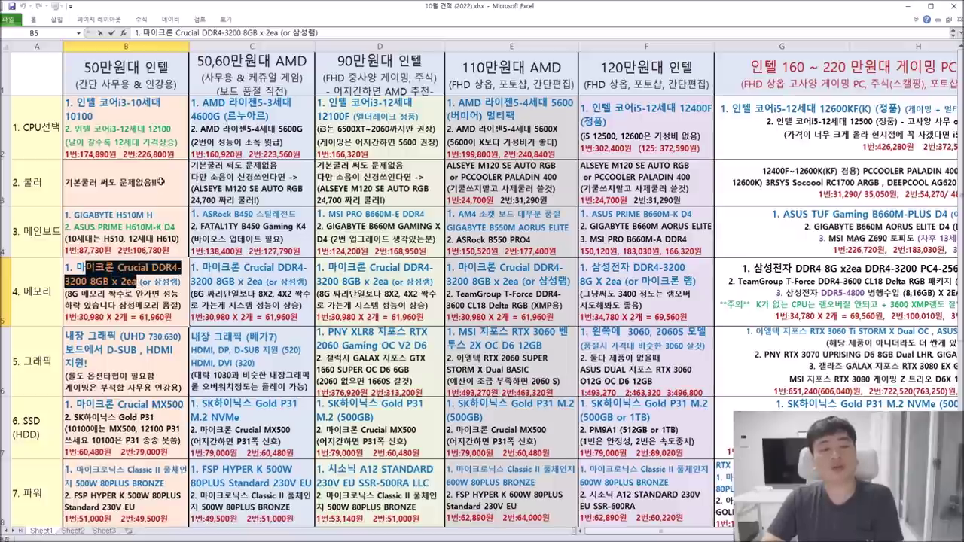
# Highlight the stock cooler note of the 50만원대 인텔 build and the i3-10100 and i3-12100 options it applies to.
pyautogui.doubleClick(159, 182)
pyautogui.moveTo(159, 183); pyautogui.dragTo(26, 175)
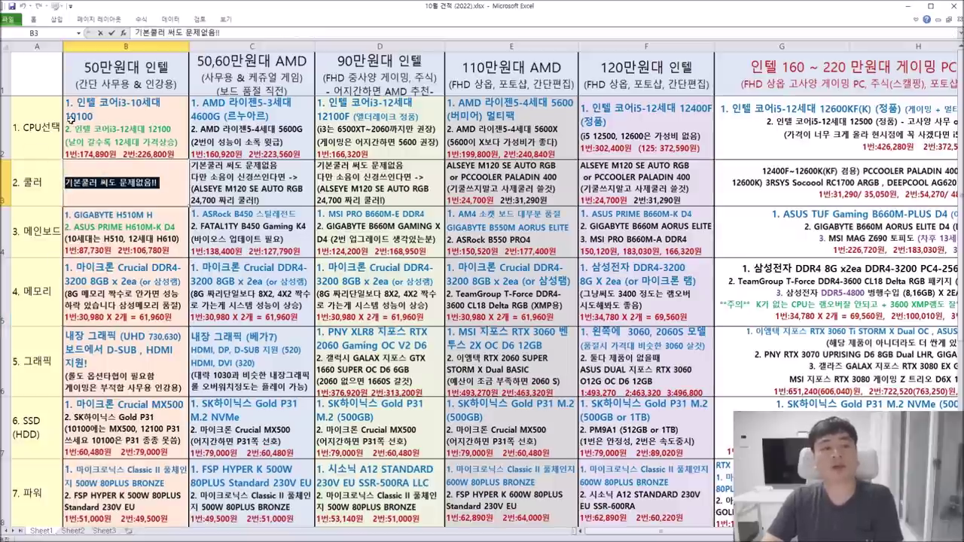
pyautogui.doubleClick(70, 120)
pyautogui.moveTo(69, 121); pyautogui.dragTo(167, 153)
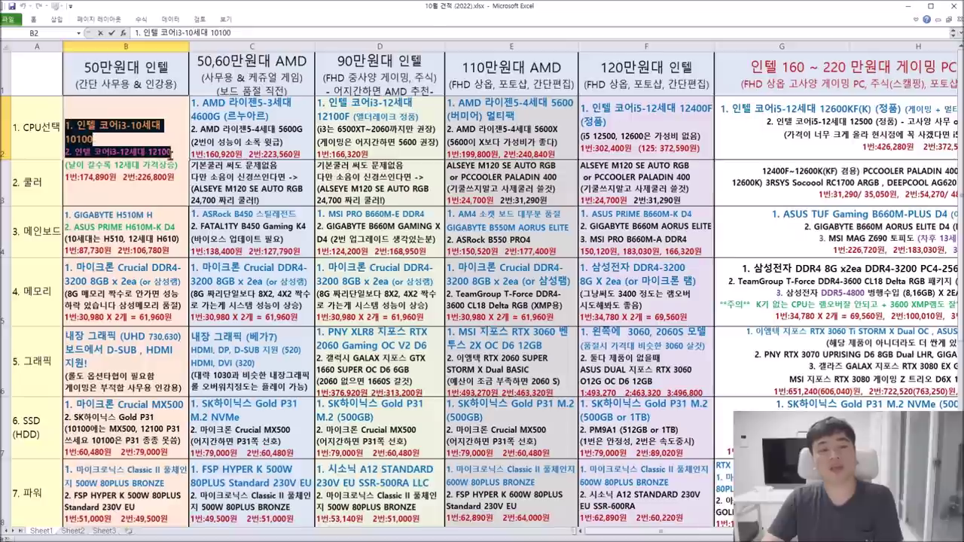
pyautogui.click(156, 295)
# Highlight the D-SUB and HDMI output support in the integrated graphics cell of the 50만원대 인텔 build.
pyautogui.click(134, 348)
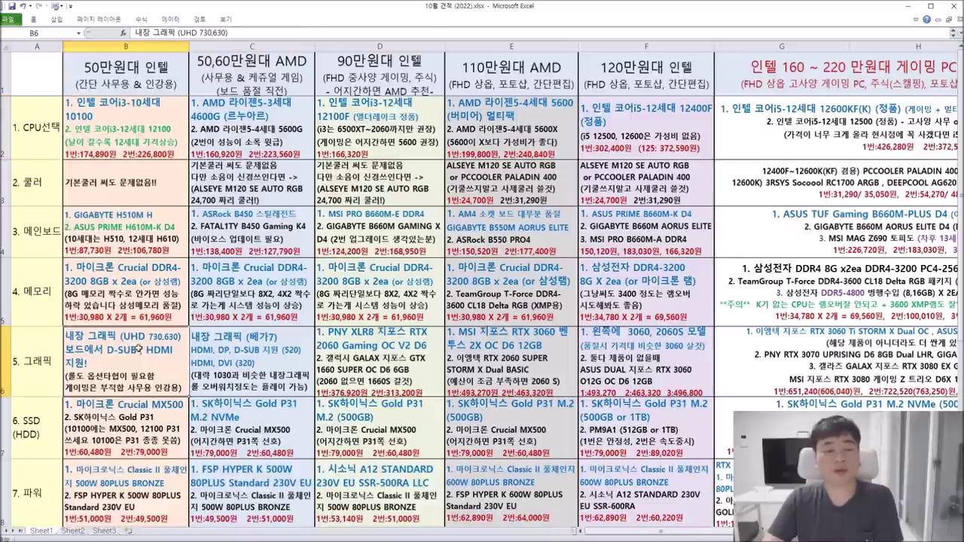
pyautogui.scroll(-1, 142, 345)
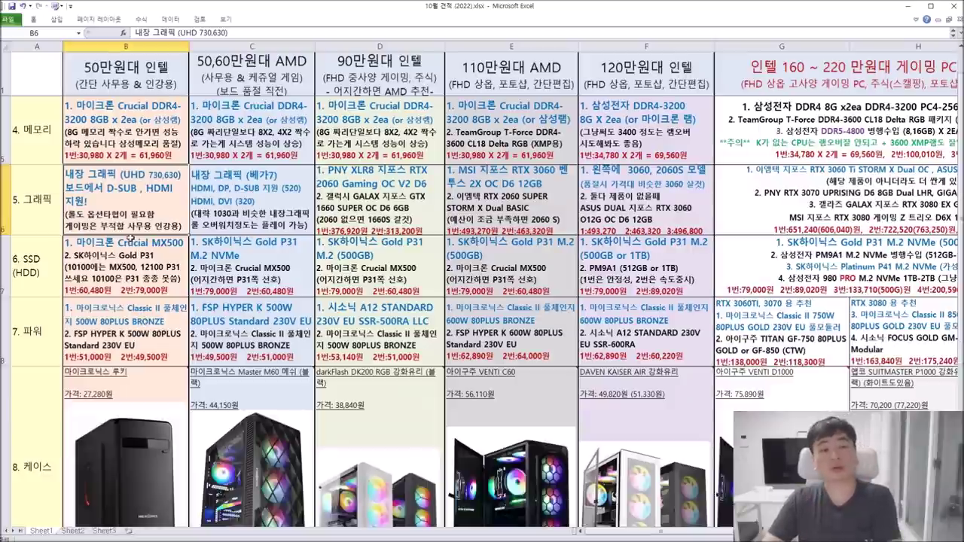
pyautogui.doubleClick(115, 188)
pyautogui.moveTo(65, 188); pyautogui.dragTo(176, 190)
pyautogui.click(153, 205)
pyautogui.moveTo(108, 188); pyautogui.dragTo(138, 189)
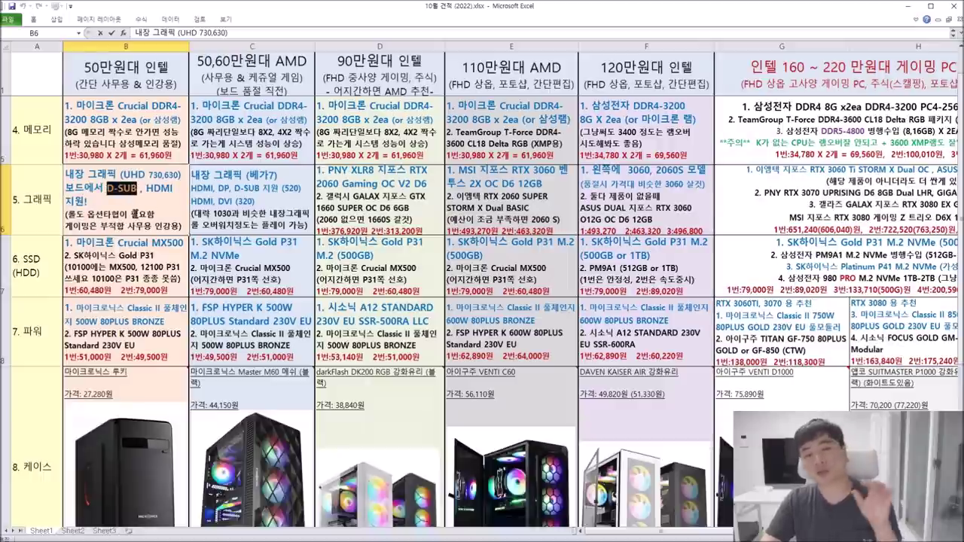
pyautogui.moveTo(146, 188); pyautogui.dragTo(175, 190)
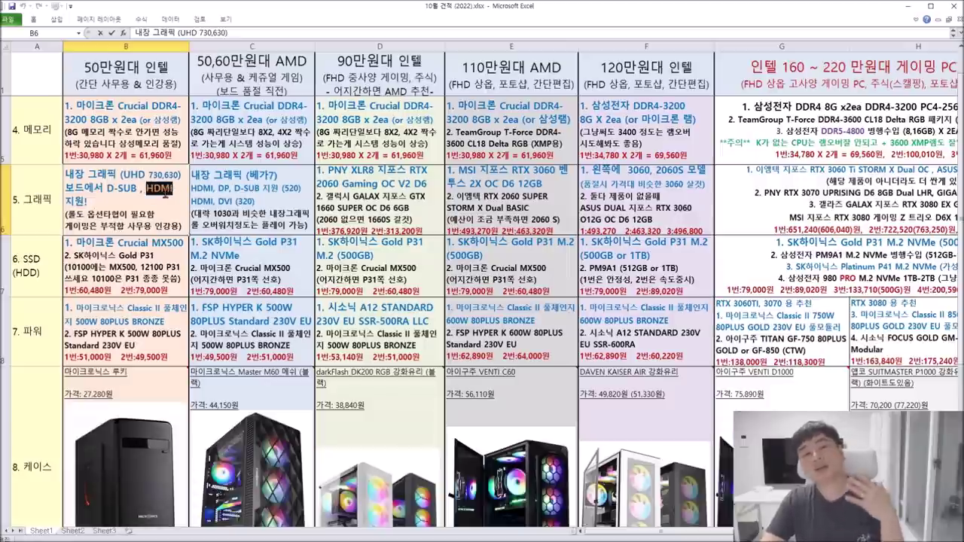
pyautogui.click(142, 208)
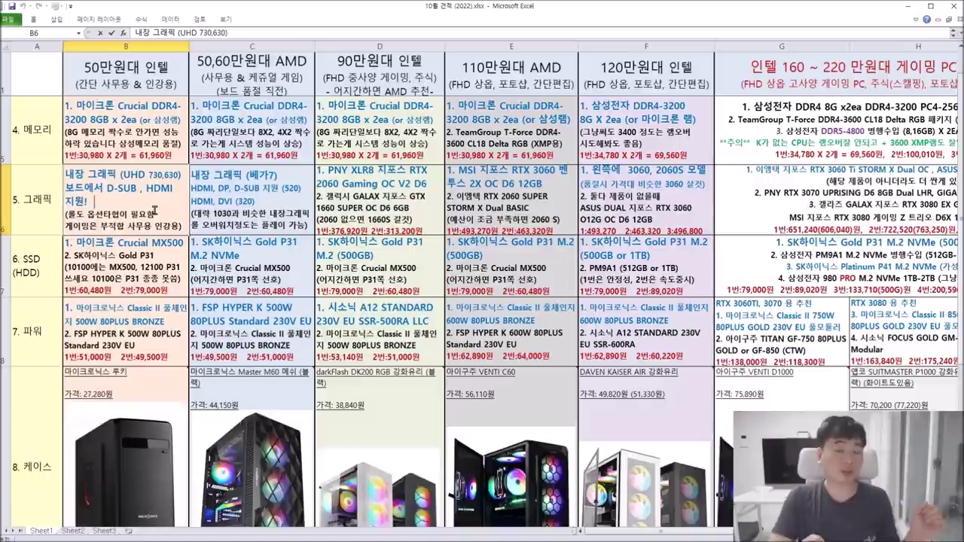
# Compare the 마이크론 Crucial MX500 and SK하이닉스 Gold P31 SSD options of the 50만원대 인텔 build by highlighting each entry.
pyautogui.click(128, 250)
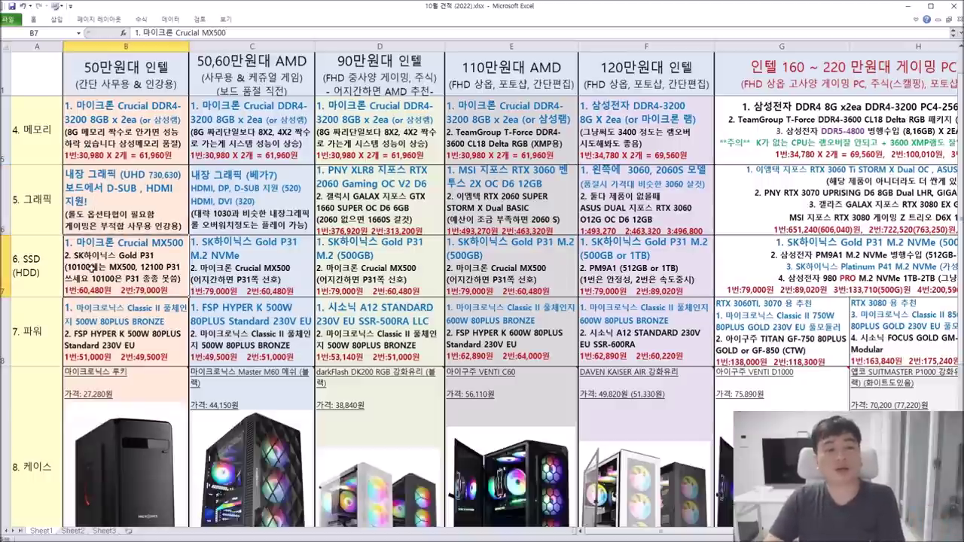
pyautogui.moveTo(78, 243); pyautogui.dragTo(183, 244)
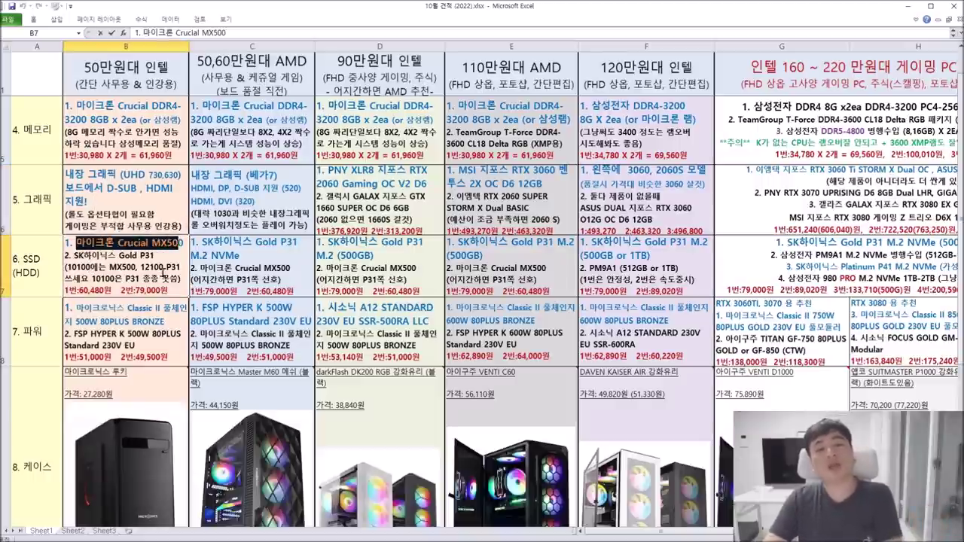
pyautogui.click(168, 259)
pyautogui.moveTo(159, 254); pyautogui.dragTo(73, 256)
pyautogui.click(107, 267)
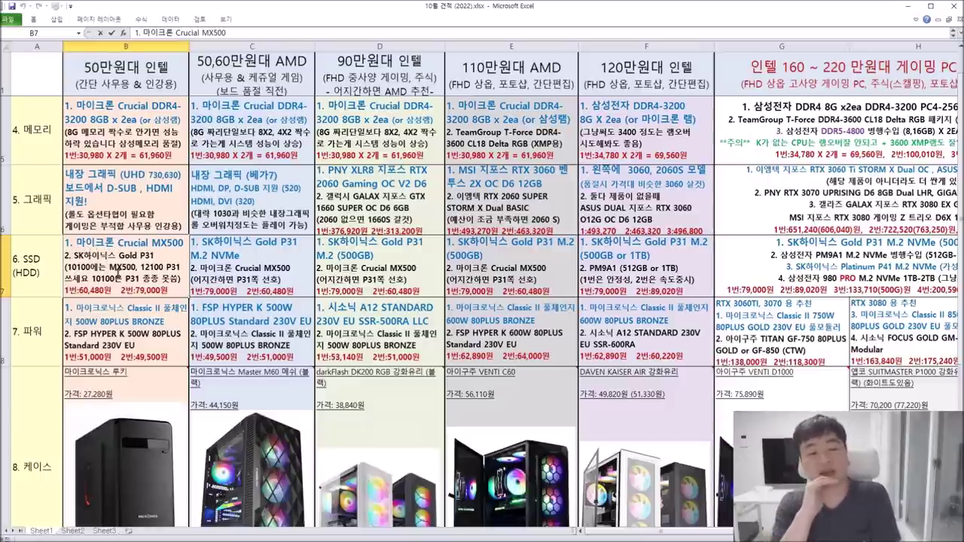
pyautogui.moveTo(157, 255); pyautogui.dragTo(72, 256)
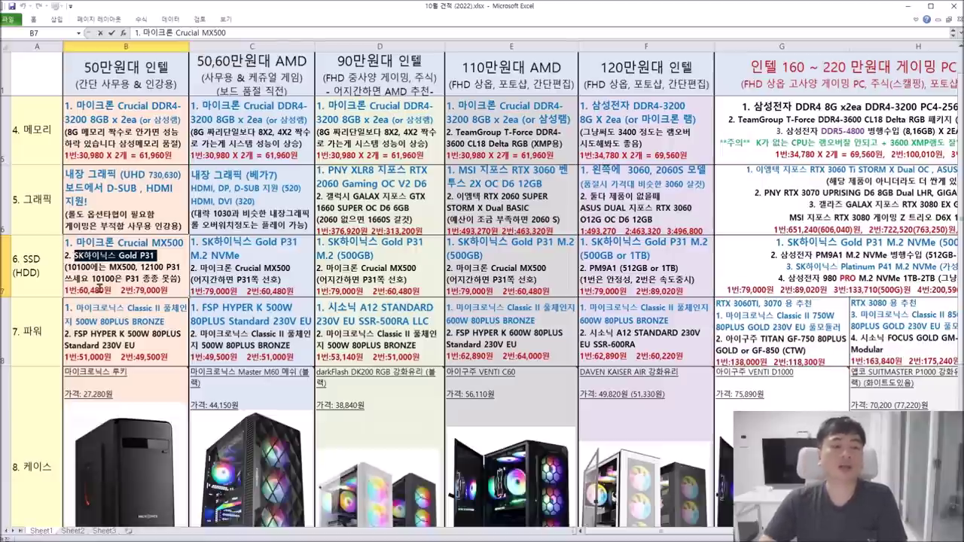
pyautogui.moveTo(75, 243); pyautogui.dragTo(183, 243)
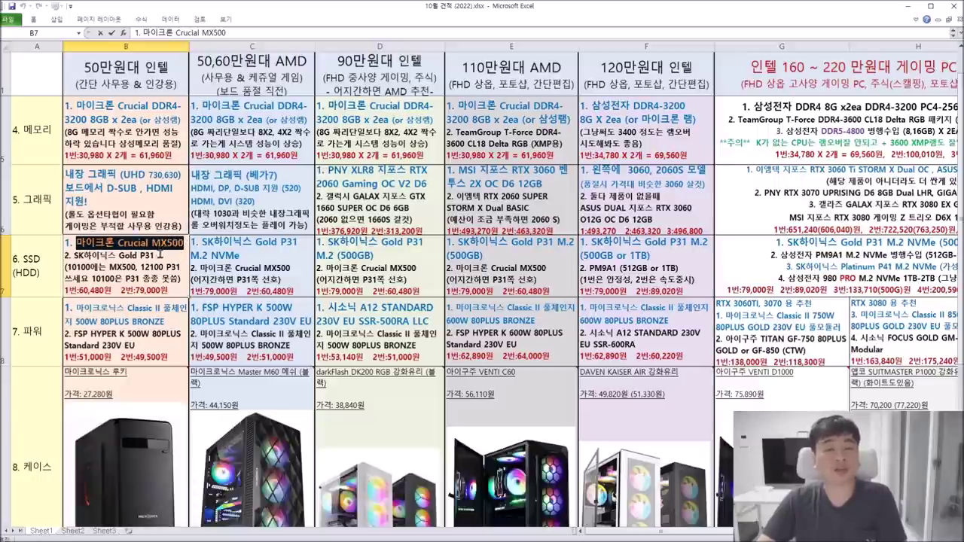
pyautogui.click(160, 254)
pyautogui.moveTo(74, 256); pyautogui.dragTo(159, 257)
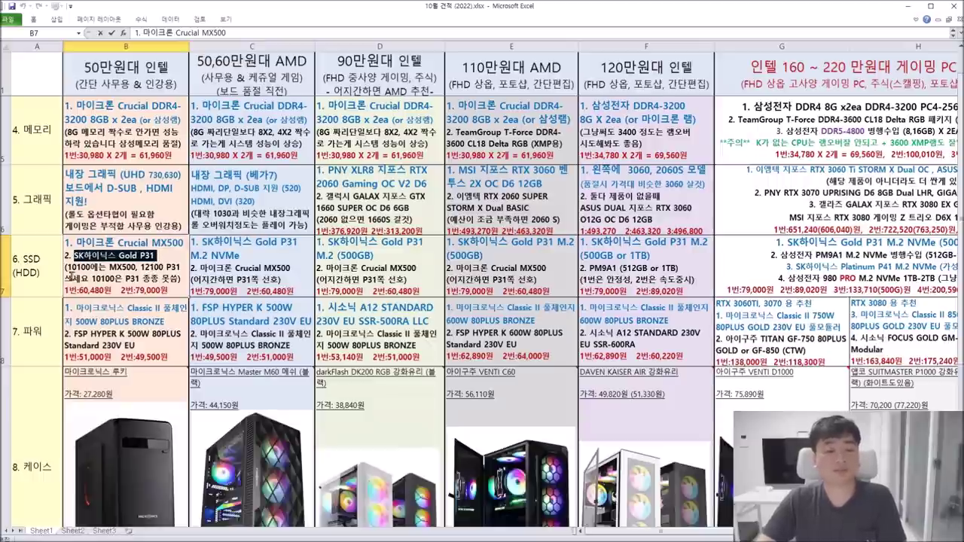
# Highlight both SSD options together in the 50만원대 인텔 build and check the note on matching them to the CPU.
pyautogui.click(124, 310)
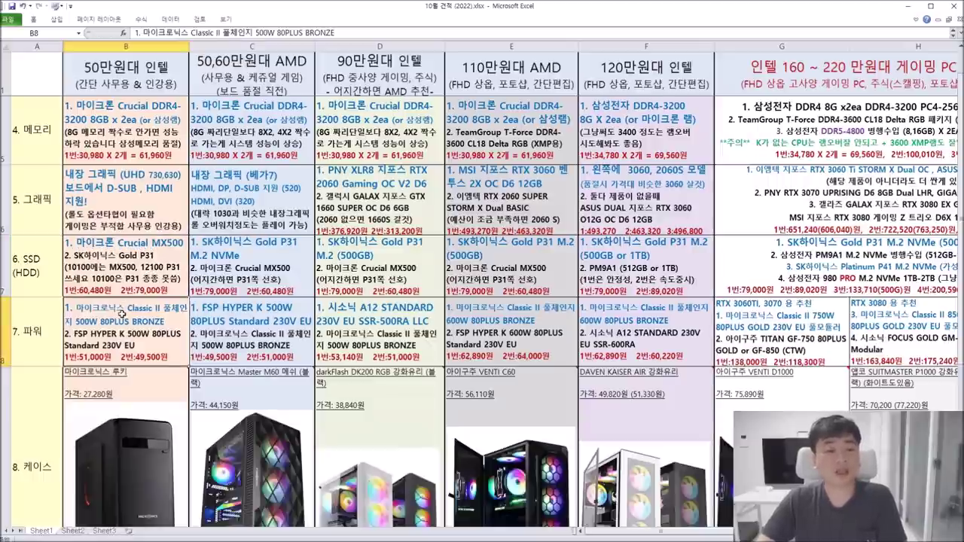
pyautogui.doubleClick(85, 256)
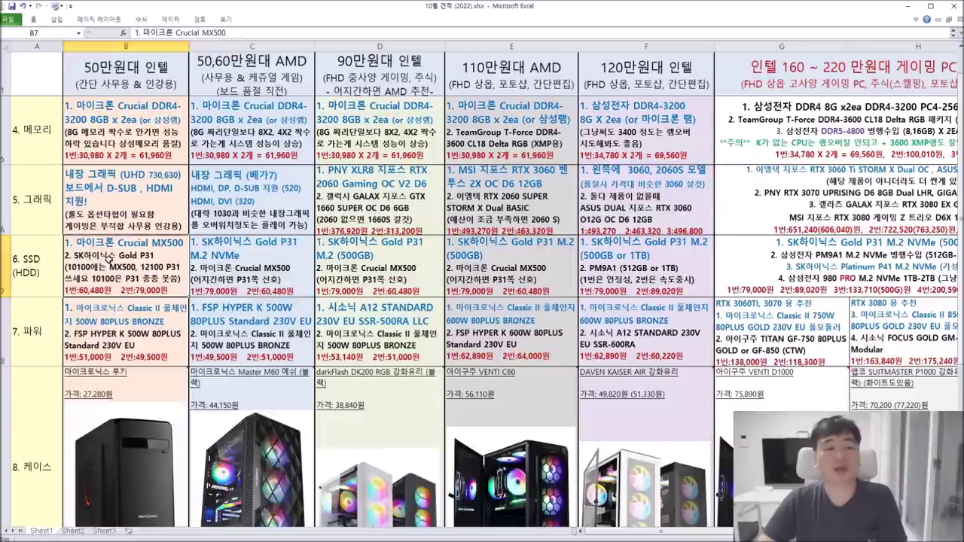
pyautogui.moveTo(66, 242)
pyautogui.mouseDown()
pyautogui.moveTo(184, 242)
pyautogui.moveTo(173, 257)
pyautogui.moveTo(132, 256)
pyautogui.moveTo(54, 240)
pyautogui.mouseUp()
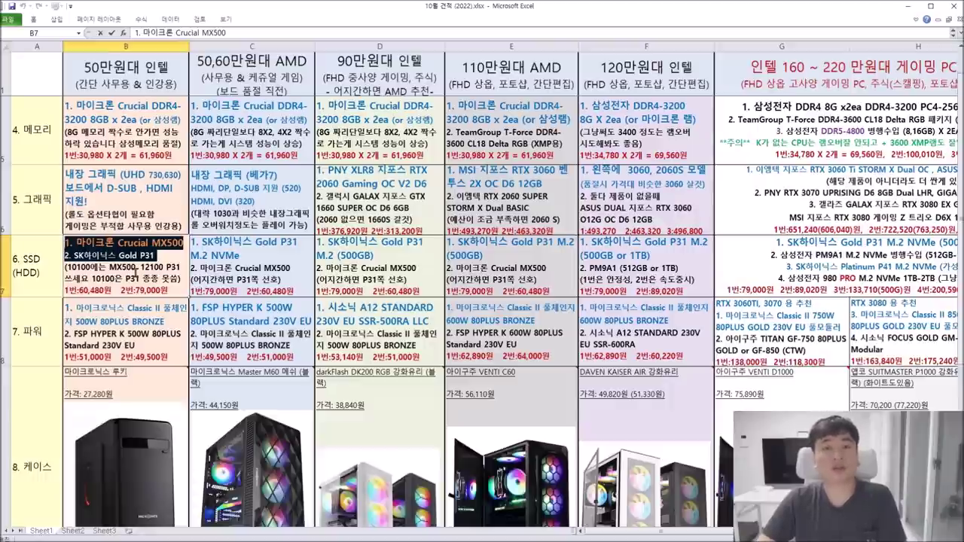
pyautogui.click(139, 265)
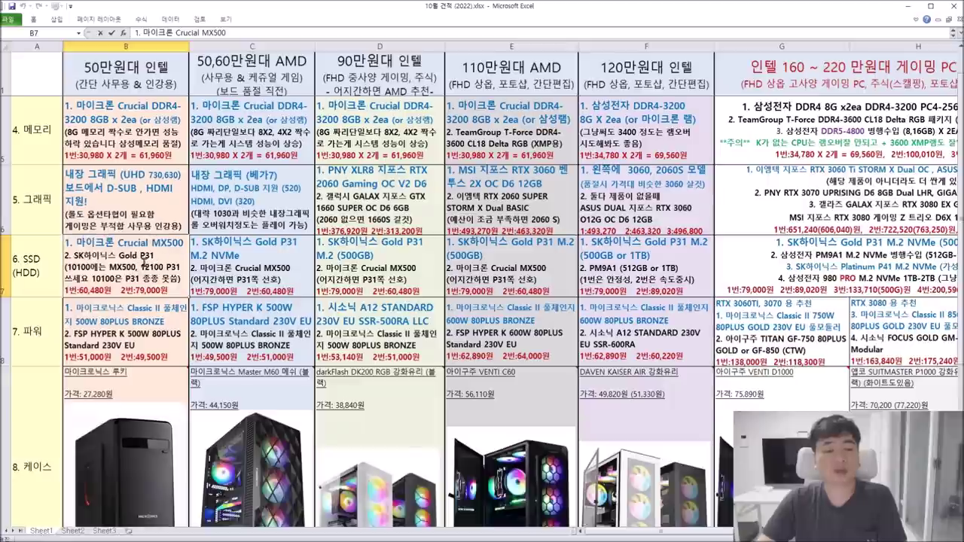
pyautogui.moveTo(160, 257); pyautogui.dragTo(60, 245)
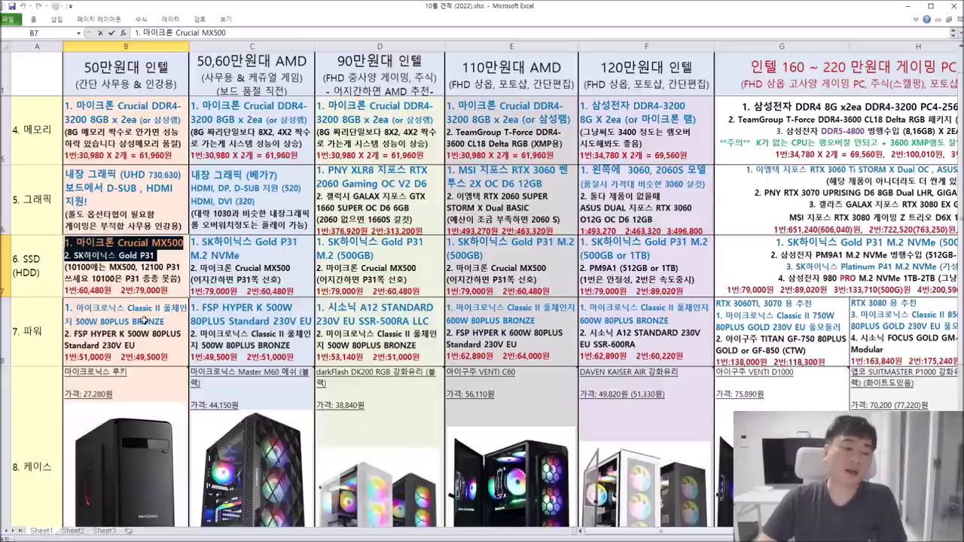
# Highlight the 마이크로닉스 Classic II 풀체인지 500W 80PLUS BRONZE power supply option and its 51,000원 price in the 50만원대 인텔 build.
pyautogui.click(144, 319)
pyautogui.doubleClick(144, 319)
pyautogui.moveTo(75, 308); pyautogui.dragTo(96, 323)
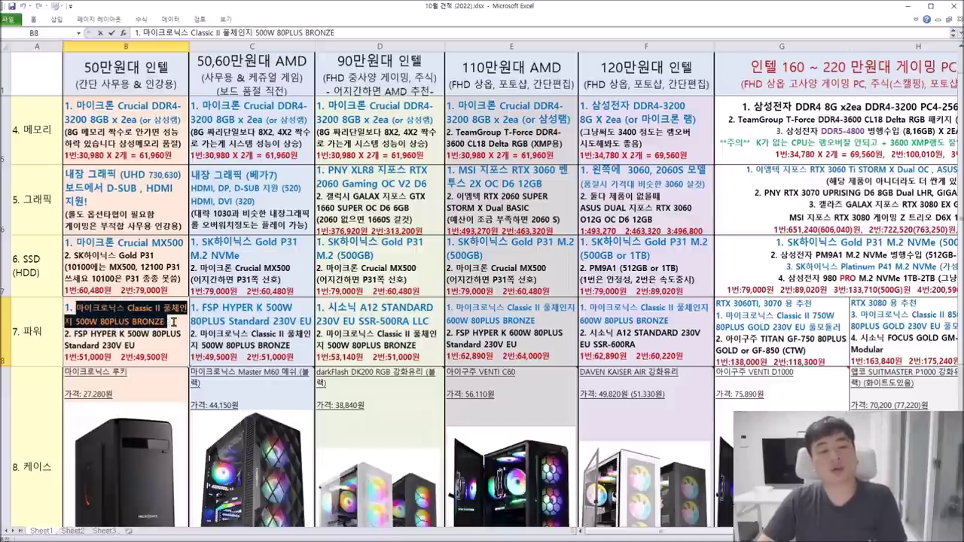
pyautogui.doubleClick(150, 321)
pyautogui.moveTo(155, 315); pyautogui.dragTo(75, 308)
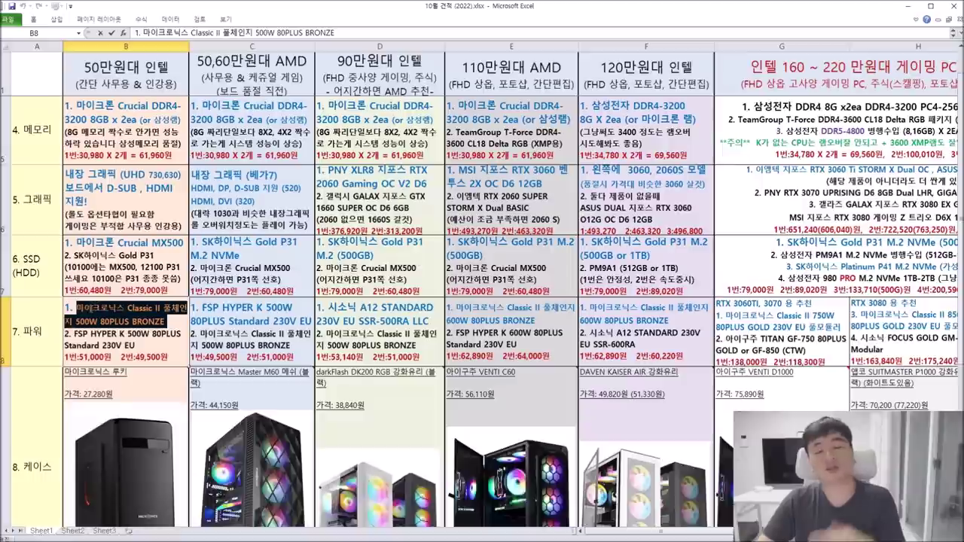
pyautogui.click(151, 330)
pyautogui.moveTo(167, 322); pyautogui.dragTo(71, 308)
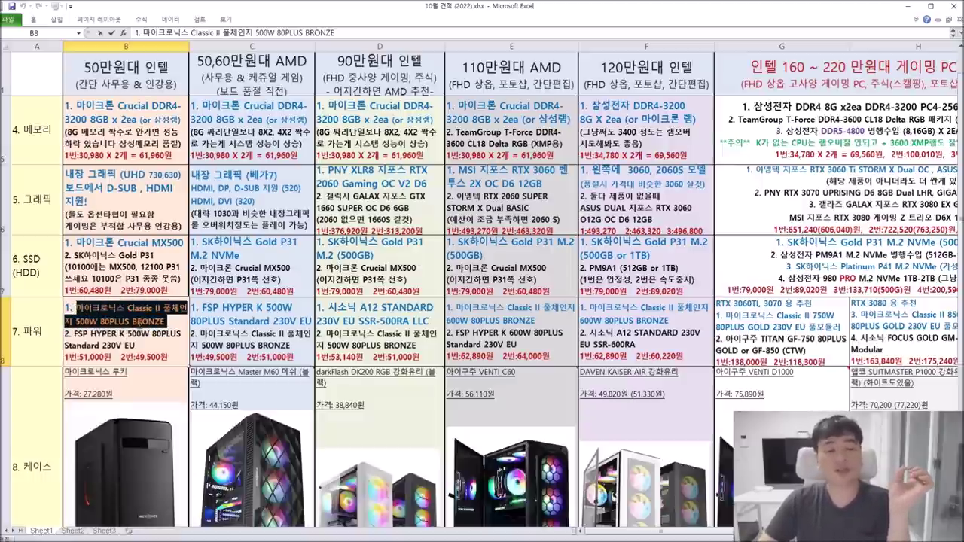
pyautogui.click(143, 325)
pyautogui.moveTo(167, 323); pyautogui.dragTo(79, 317)
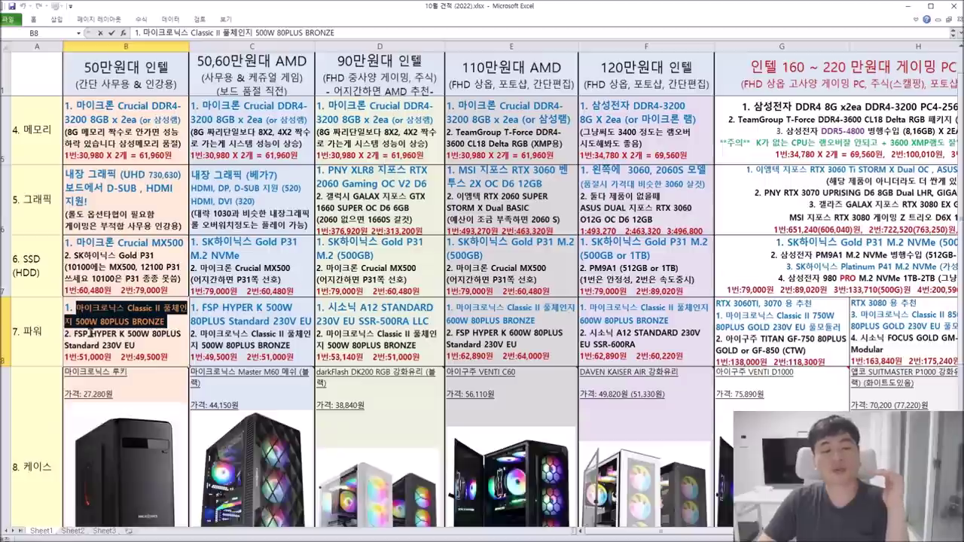
pyautogui.click(96, 344)
pyautogui.moveTo(78, 357); pyautogui.dragTo(100, 357)
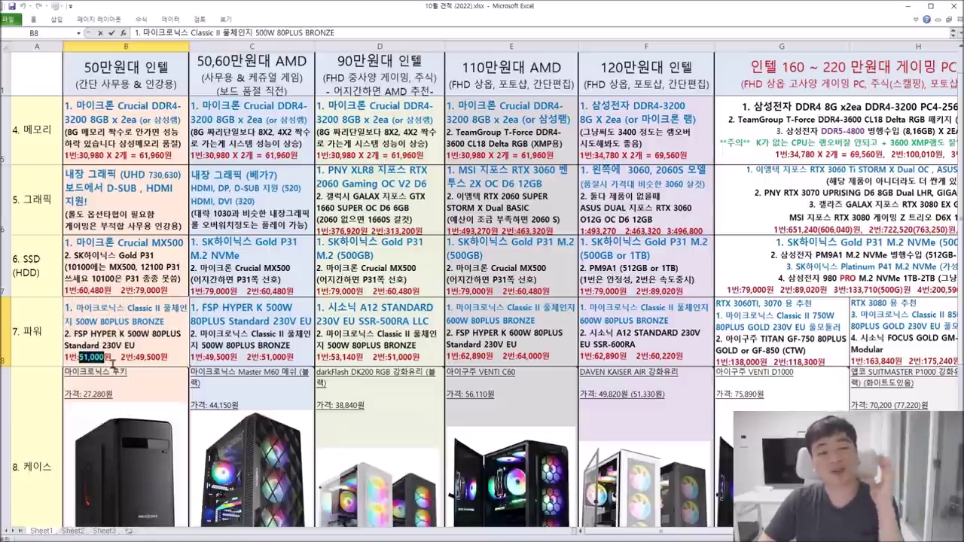
# Highlight the 마이크로닉스 Classic II 풀체인지 500W and FSP HYPER K 500W power supply names one after the other in the 50만원대 인텔 build.
pyautogui.moveTo(165, 324); pyautogui.dragTo(75, 309)
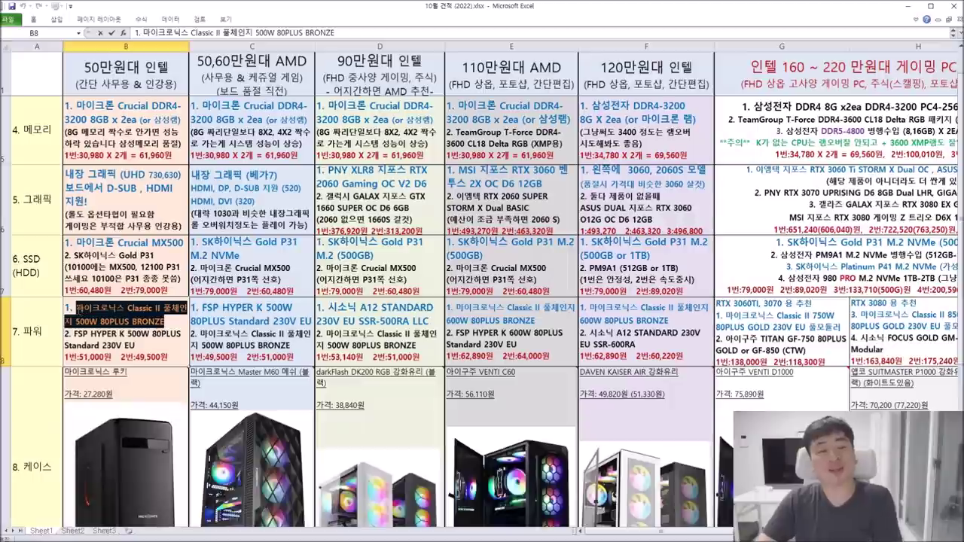
pyautogui.click(100, 338)
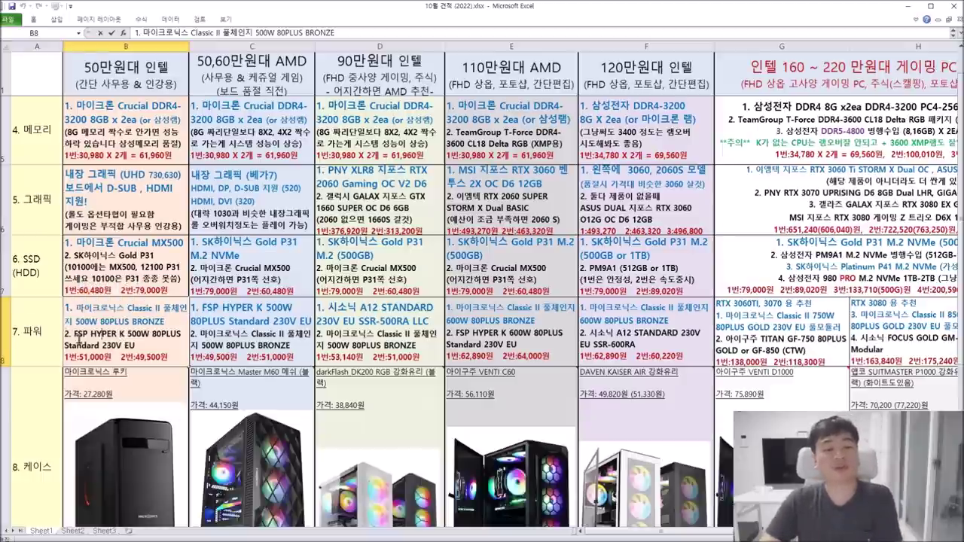
pyautogui.moveTo(73, 335); pyautogui.dragTo(137, 345)
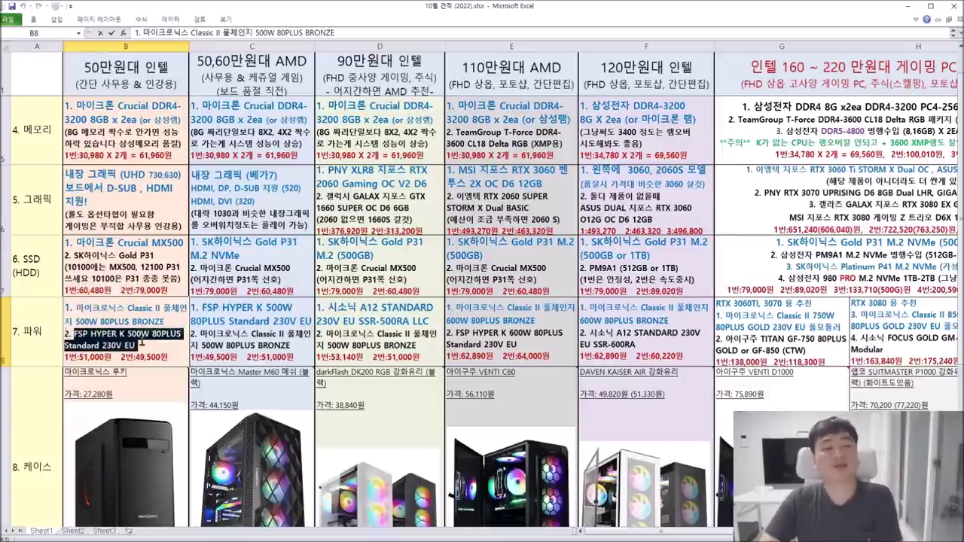
pyautogui.click(148, 353)
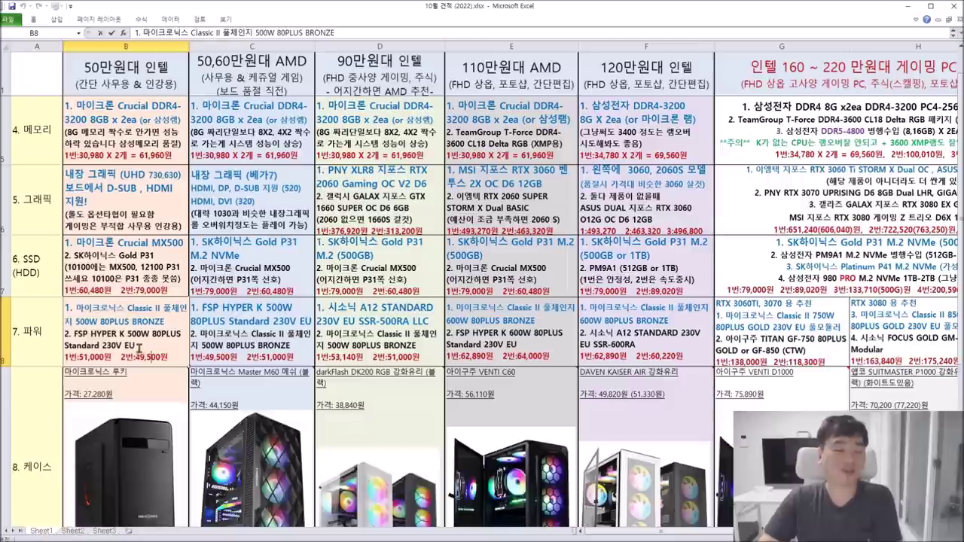
# Highlight both power supply options together in the 50만원대 인텔 build to compare them.
pyautogui.moveTo(138, 347); pyautogui.dragTo(66, 307)
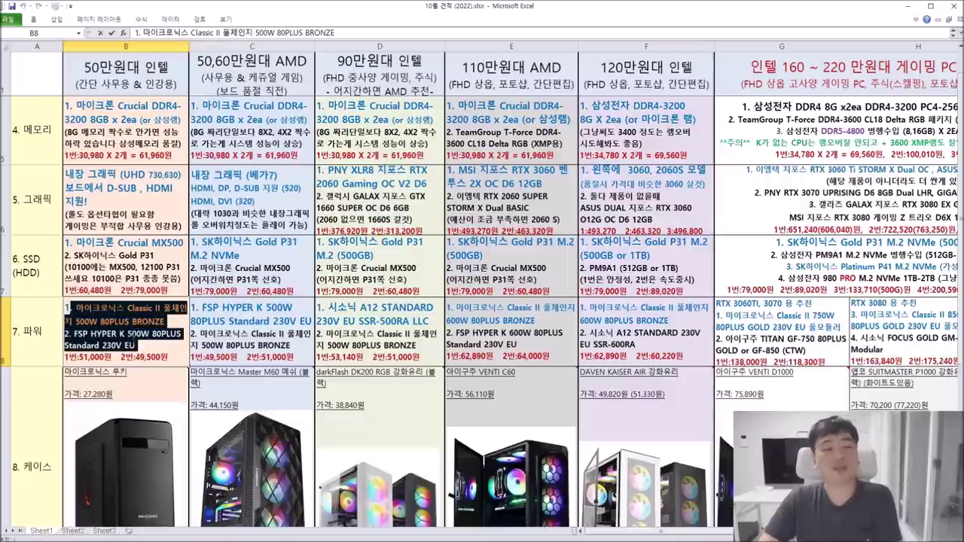
pyautogui.click(66, 307)
pyautogui.moveTo(144, 348); pyautogui.dragTo(51, 299)
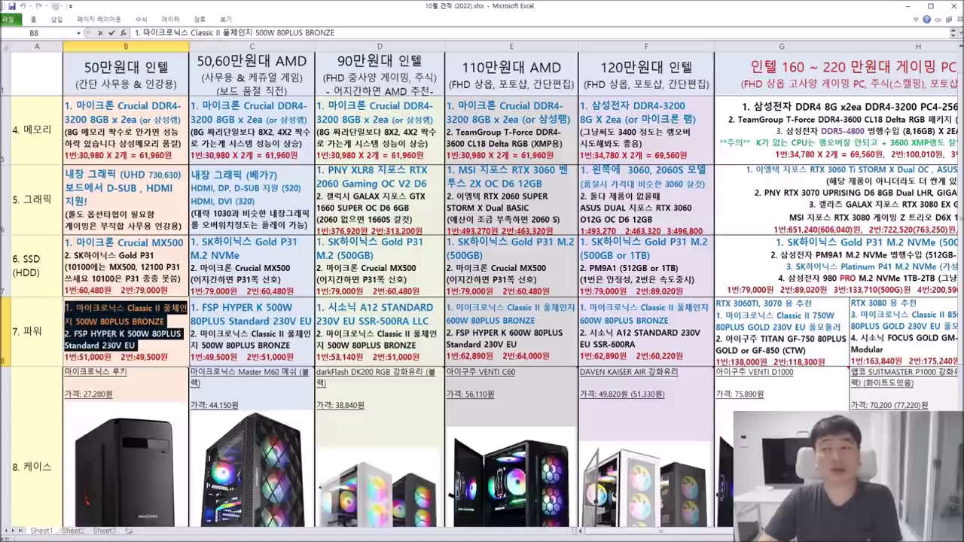
pyautogui.click(129, 341)
pyautogui.moveTo(167, 320); pyautogui.dragTo(53, 303)
pyautogui.moveTo(140, 345); pyautogui.dragTo(54, 303)
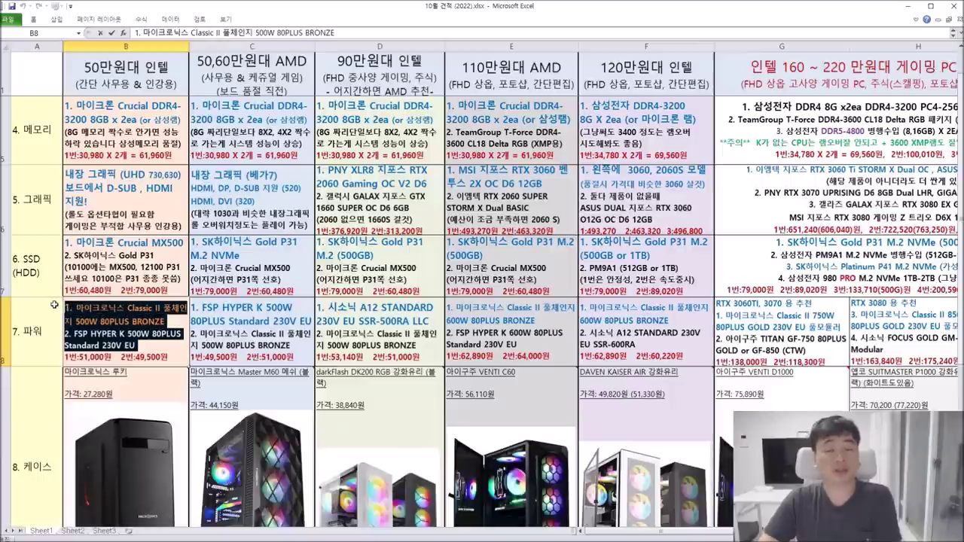
pyautogui.click(129, 322)
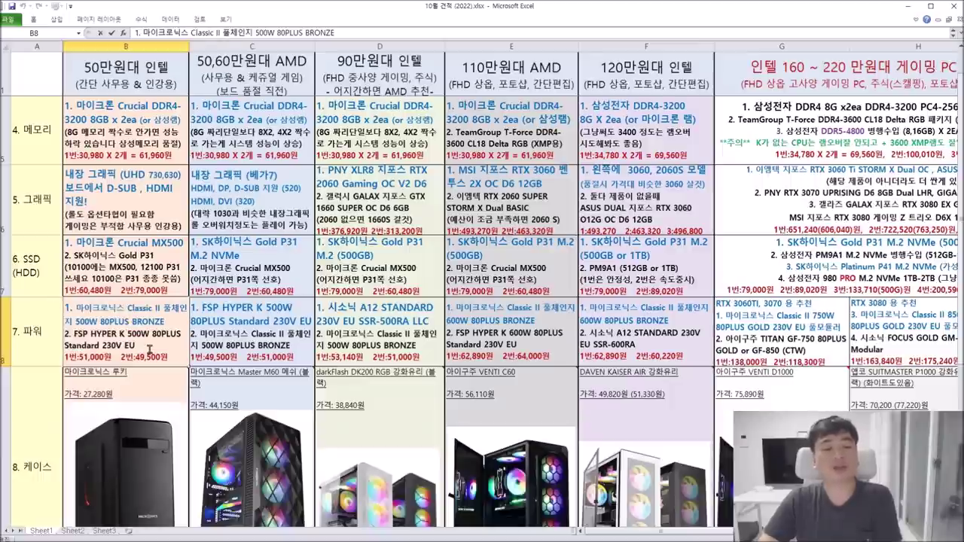
pyautogui.moveTo(144, 345); pyautogui.dragTo(57, 309)
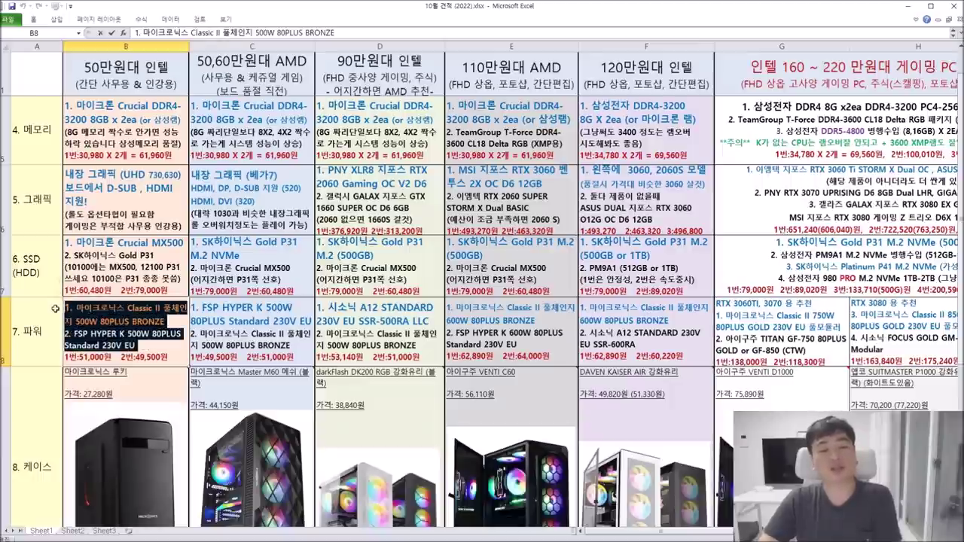
pyautogui.click(103, 322)
pyautogui.moveTo(138, 344); pyautogui.dragTo(63, 304)
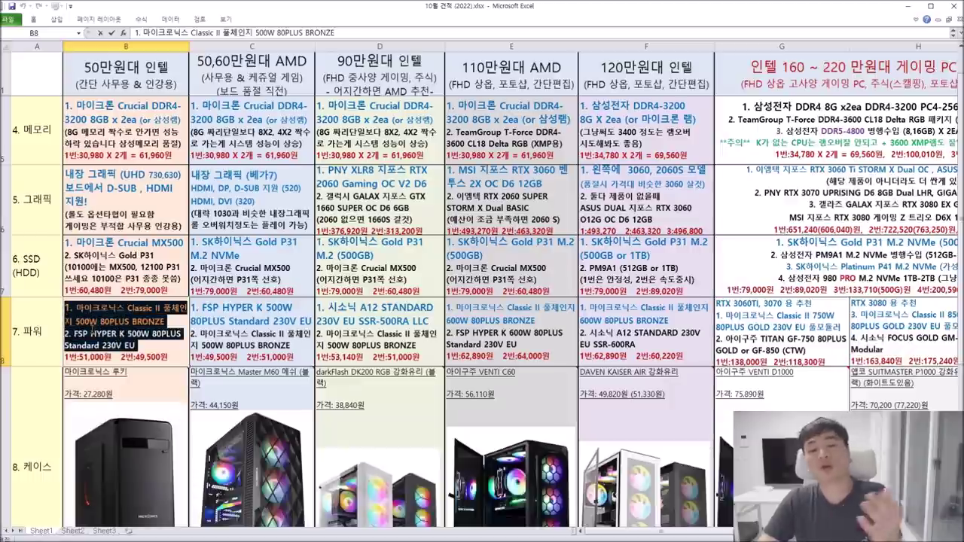
pyautogui.click(134, 344)
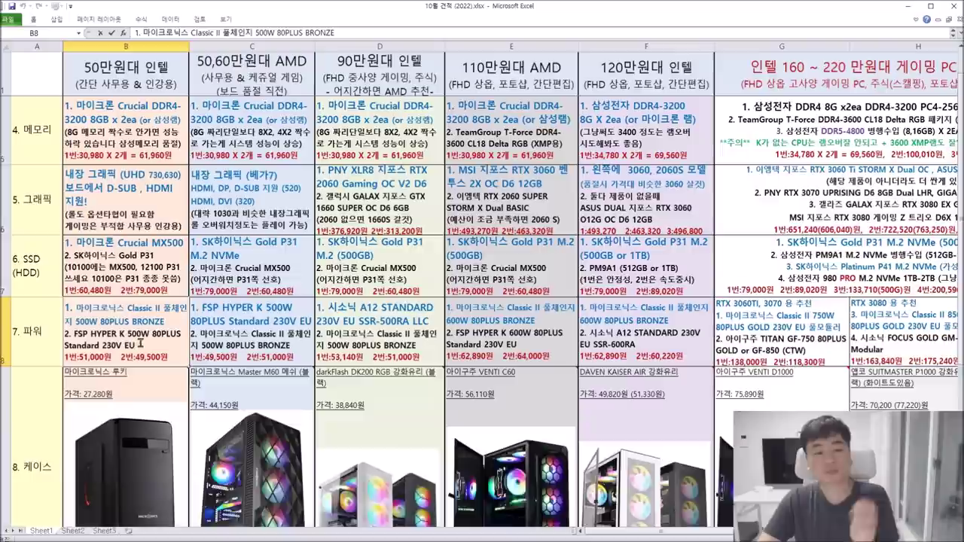
# Highlight the FSP HYPER K 500W option of the 50만원대 인텔 build, and the 시소닉 A12 STANDARD option of the 90만원대 인텔 build.
pyautogui.moveTo(69, 306); pyautogui.dragTo(59, 336)
pyautogui.click(134, 343)
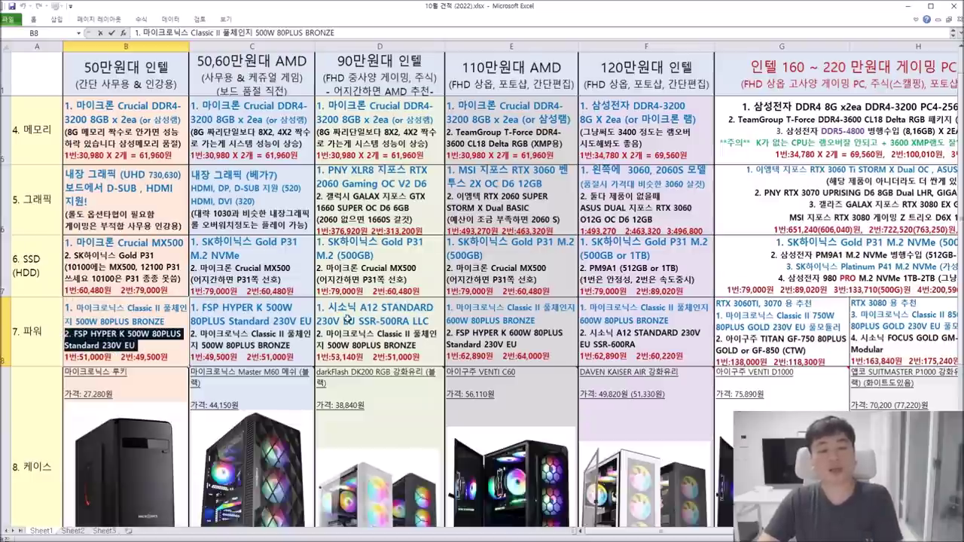
pyautogui.doubleClick(345, 316)
pyautogui.moveTo(323, 306); pyautogui.dragTo(430, 321)
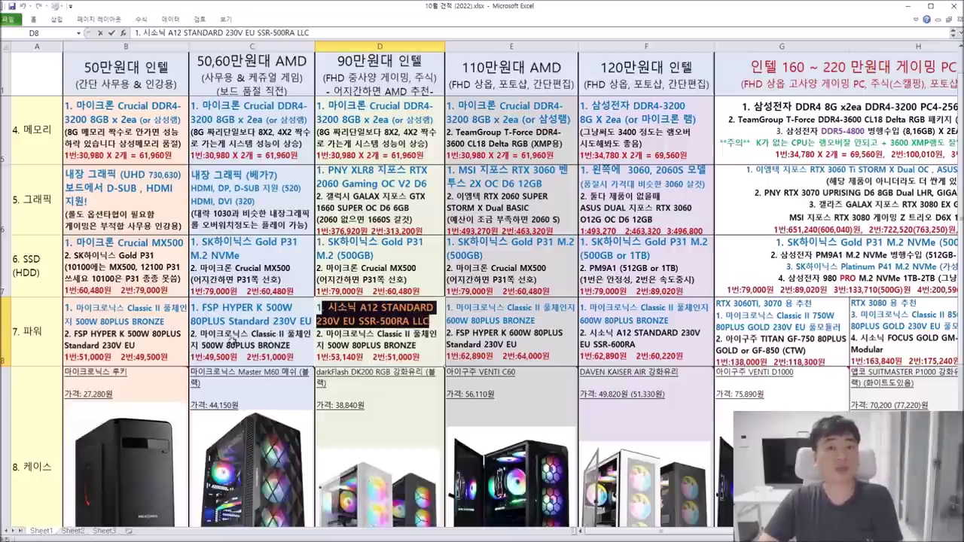
# Review the case row, comparing 마이크로닉스 루키 with the Master M60 메쉬 and darkFlash DK200 cases of the neighbouring builds.
pyautogui.click(161, 354)
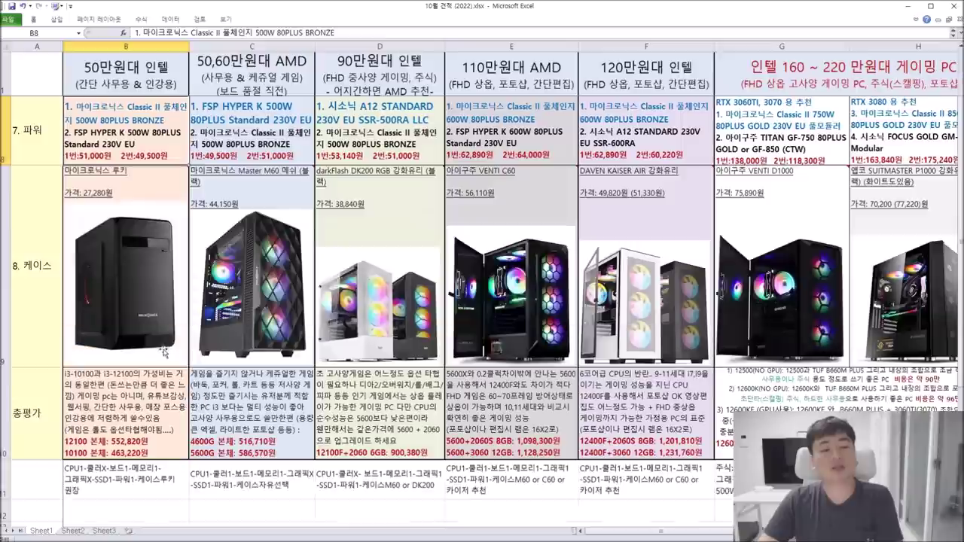
pyautogui.scroll(-1, 167, 341)
pyautogui.moveTo(147, 210)
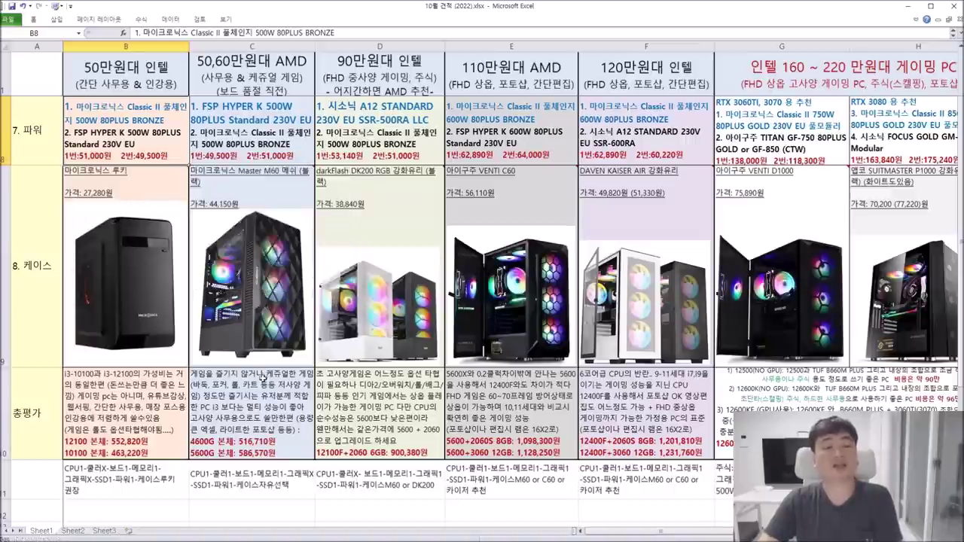
pyautogui.moveTo(373, 195)
pyautogui.moveTo(264, 224)
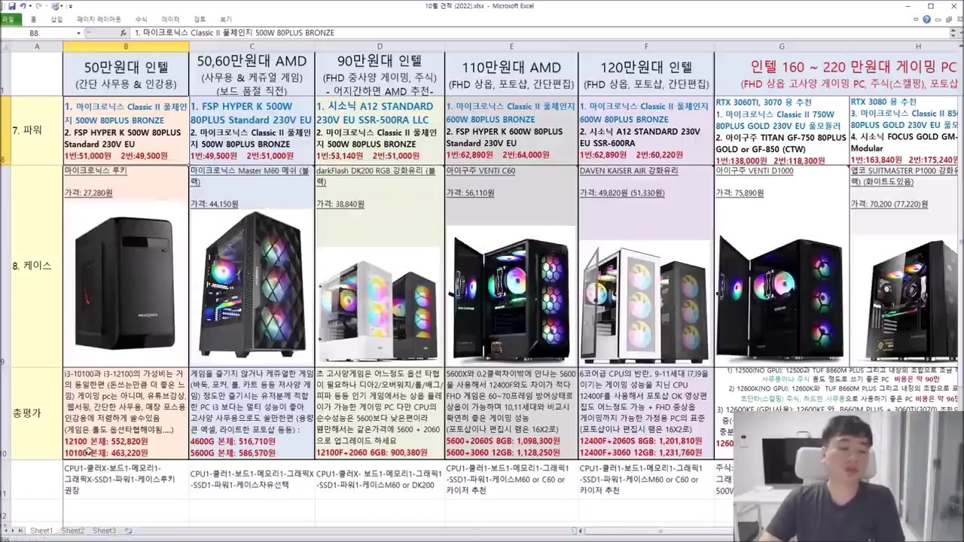
# Highlight the 12100 and 10100 system total prices in the 총평가 cell of the 50만원대 인텔 build.
pyautogui.click(69, 443)
pyautogui.doubleClick(69, 443)
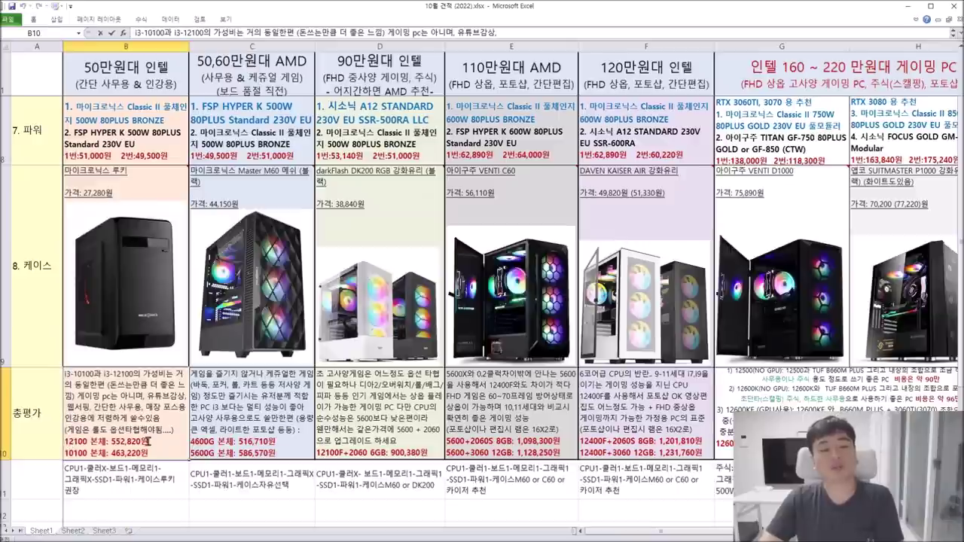
pyautogui.moveTo(150, 442); pyautogui.dragTo(67, 442)
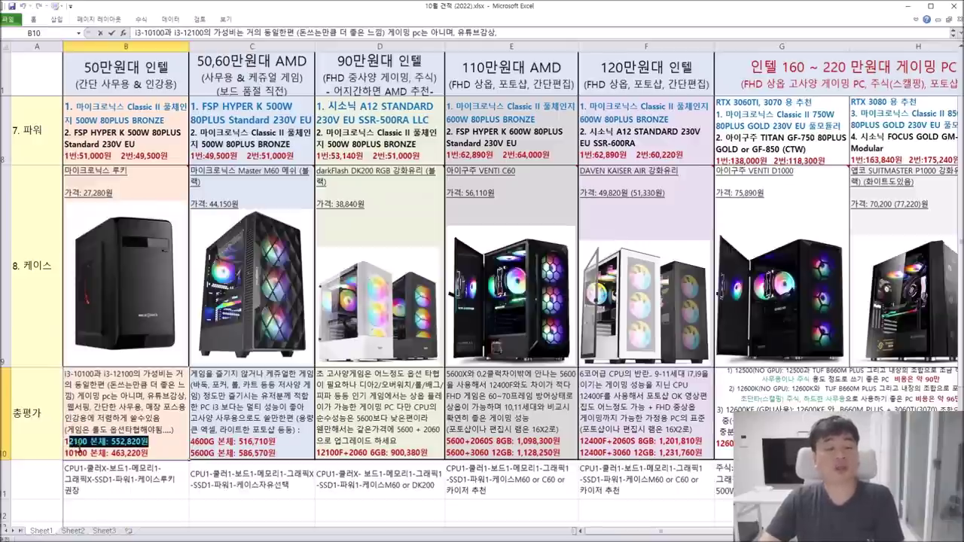
pyautogui.click(82, 453)
pyautogui.moveTo(66, 454); pyautogui.dragTo(151, 453)
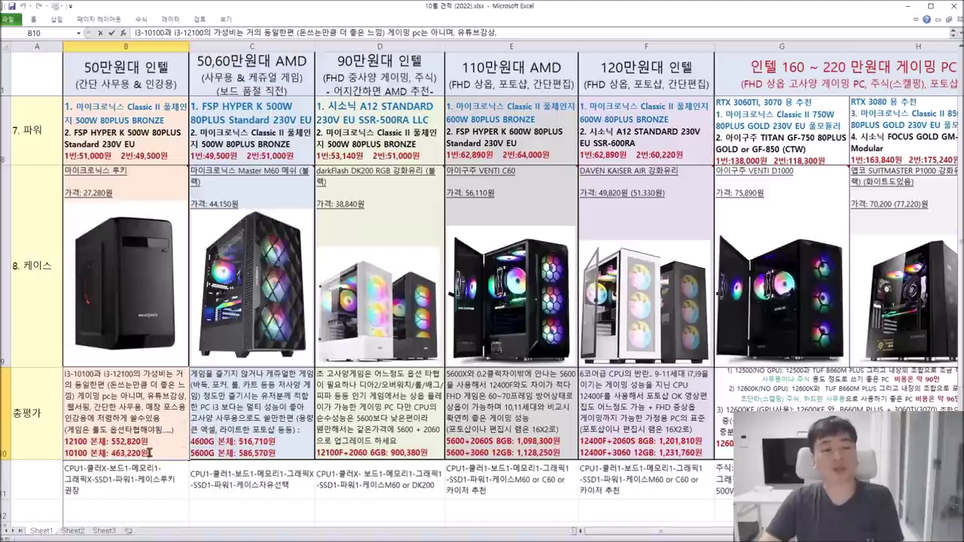
# Change the budget in the first Intel build's header to 50,60만원대 인텔.
pyautogui.doubleClick(97, 74)
pyautogui.write(',')
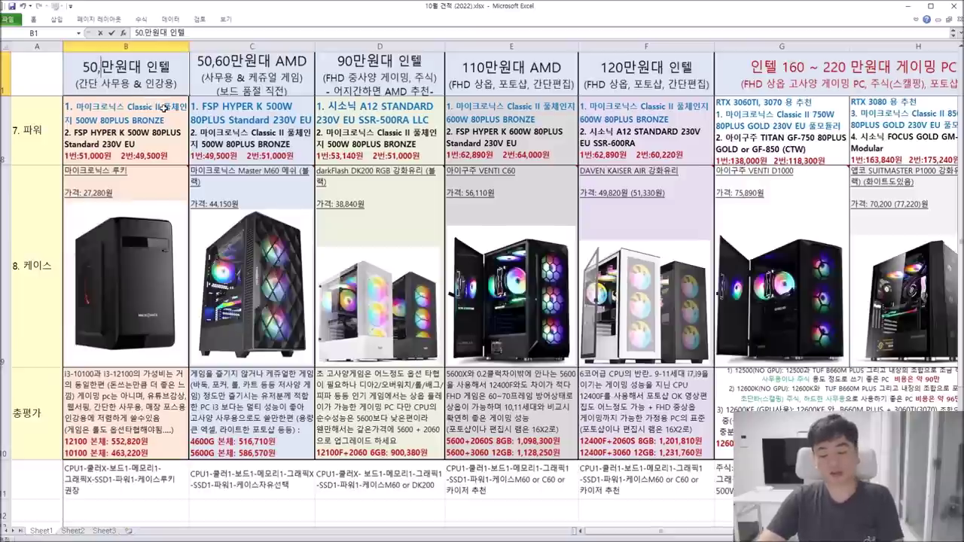
pyautogui.write('60')
pyautogui.press('Tab')
pyautogui.hotkey('shift', 'Tab')
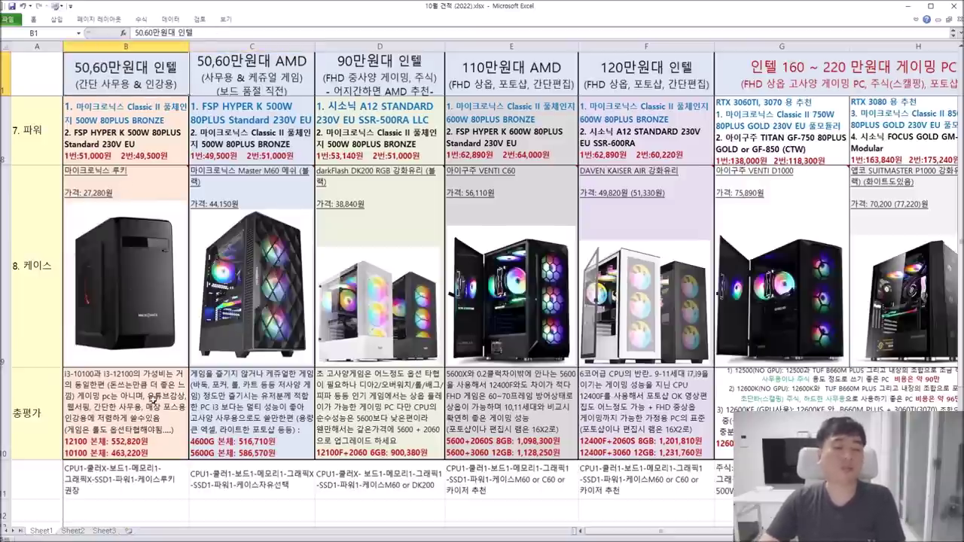
# Highlight the usage notes in the 50,60만원대 인텔 build's 총평가 cell, covering non-gaming use, 간단한 사무용 and 매장 포스용, plus the whole description.
pyautogui.click(143, 442)
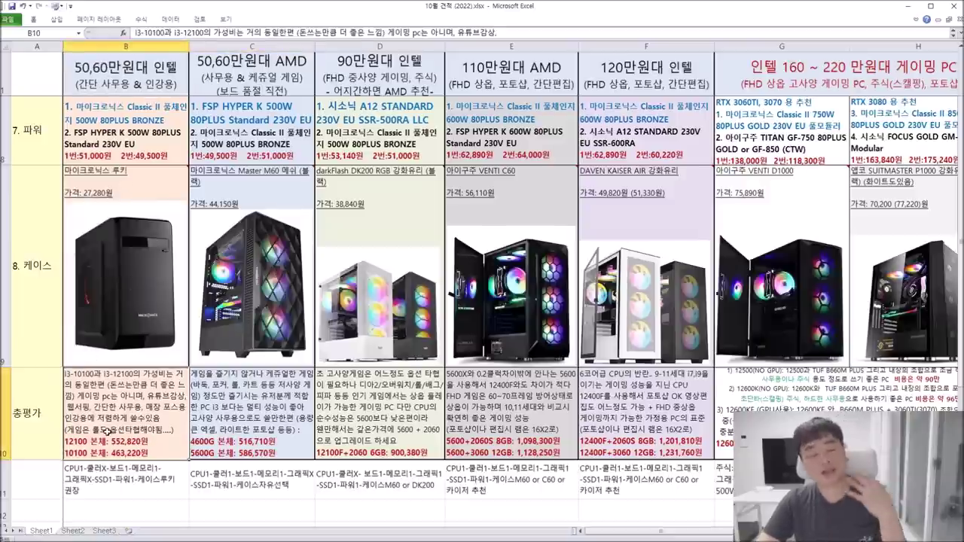
pyautogui.doubleClick(106, 397)
pyautogui.moveTo(78, 397); pyautogui.dragTo(182, 391)
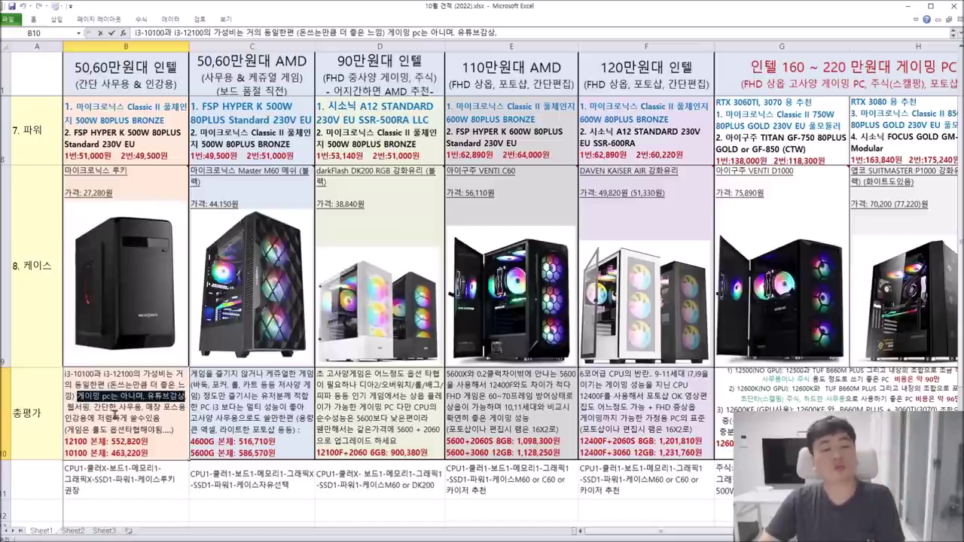
pyautogui.click(80, 410)
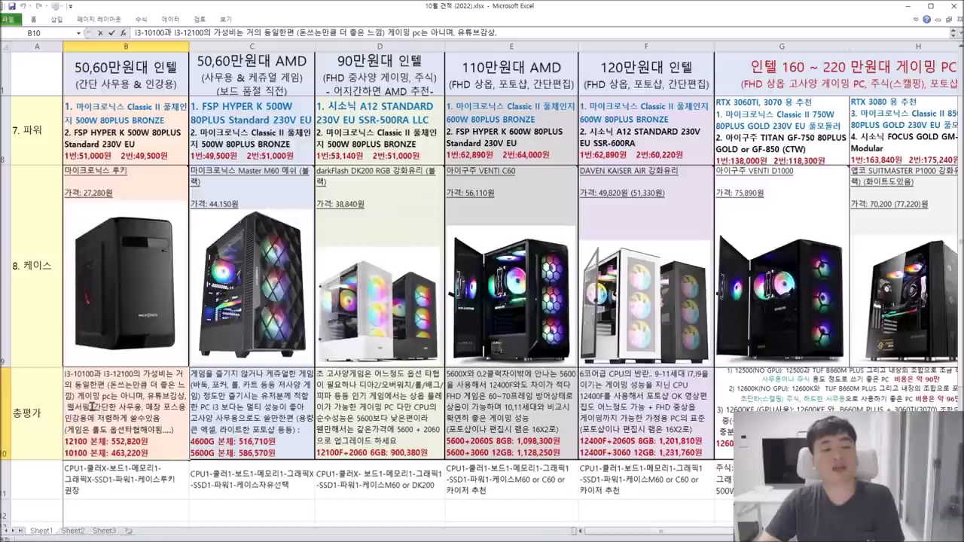
pyautogui.moveTo(92, 407); pyautogui.dragTo(143, 411)
pyautogui.click(149, 417)
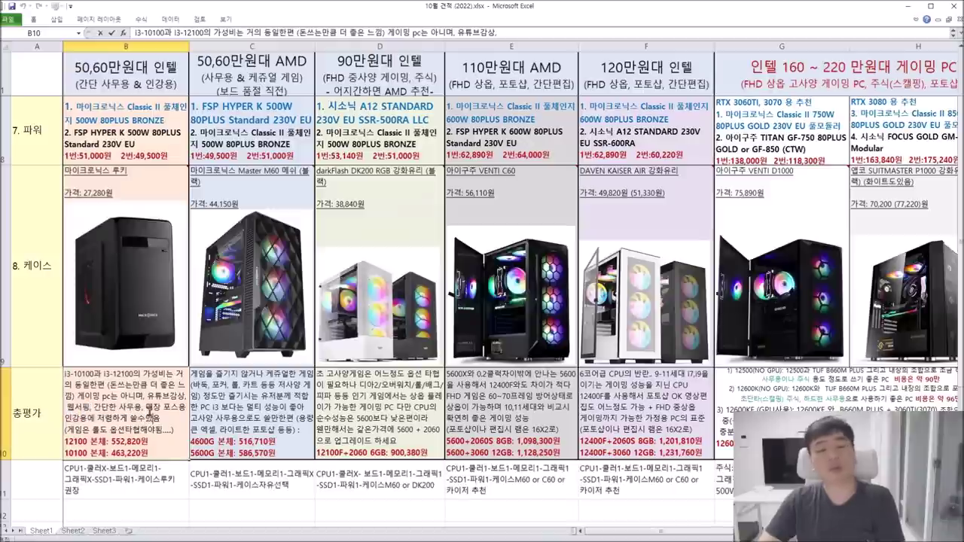
pyautogui.moveTo(145, 407); pyautogui.dragTo(186, 409)
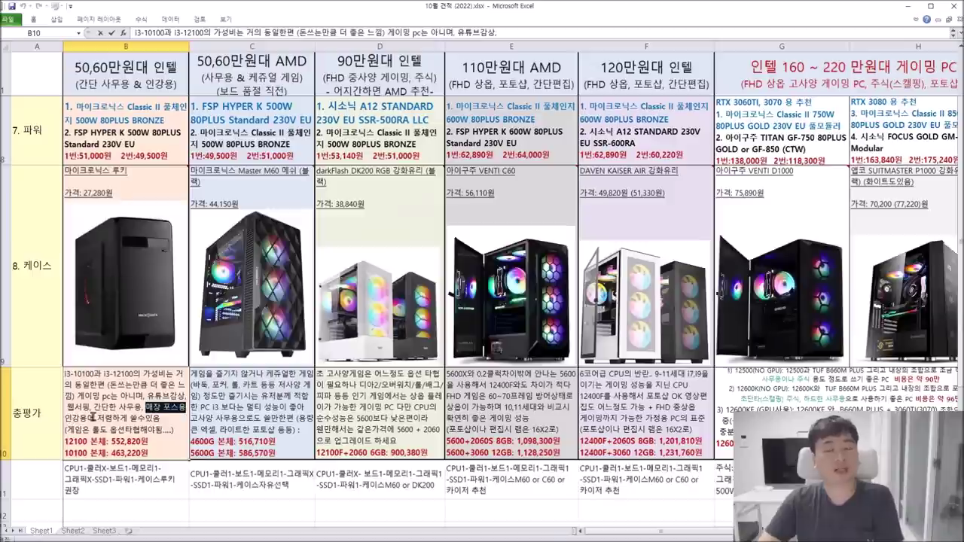
pyautogui.moveTo(179, 429); pyautogui.dragTo(56, 372)
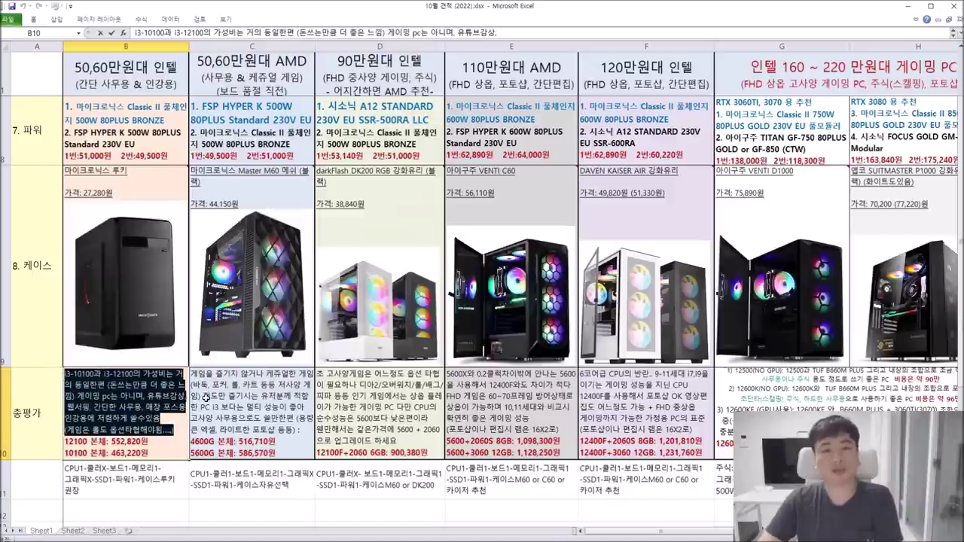
# Highlight the AMD 라이젠5-3세대 4600G (르누아르) option in the CPU cell of the 50,60만원대 AMD build.
pyautogui.click(271, 408)
pyautogui.scroll(2, 273, 417)
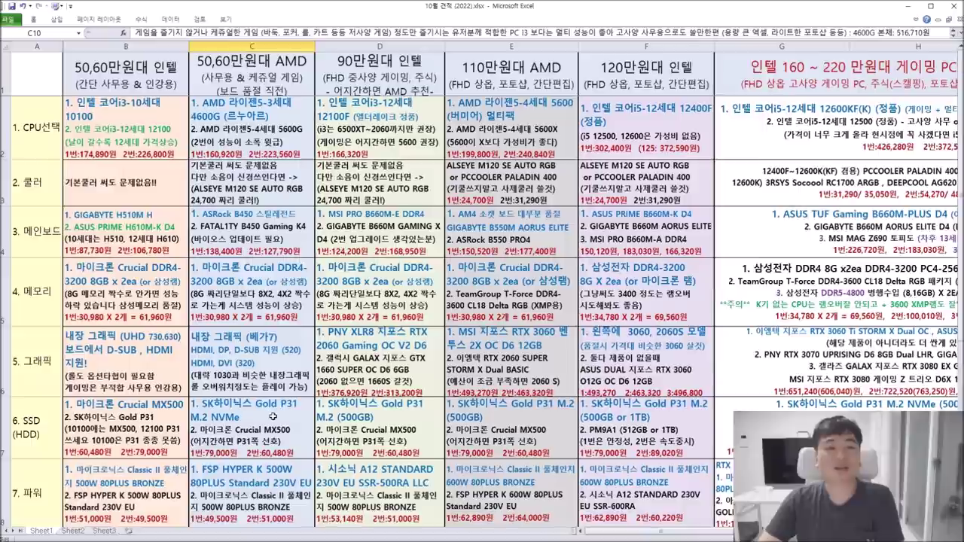
pyautogui.doubleClick(249, 117)
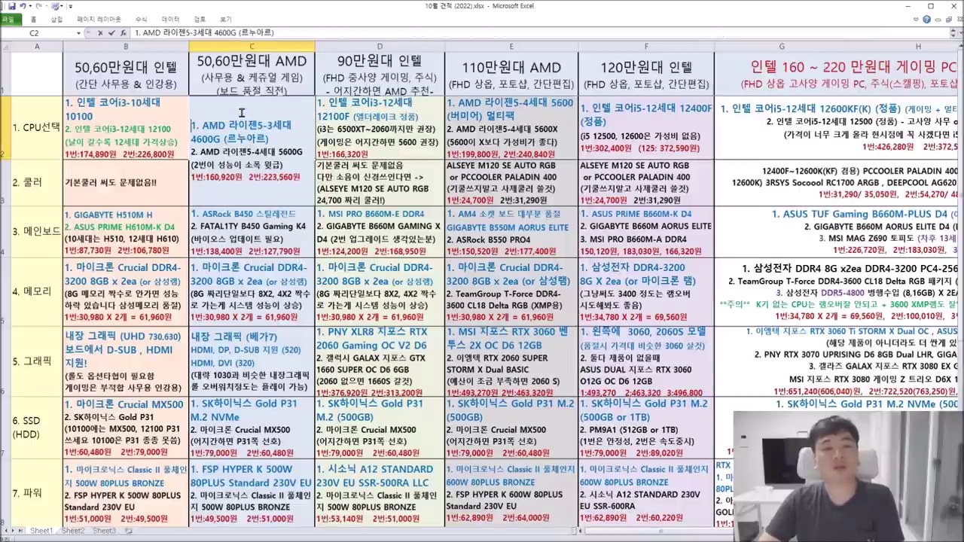
pyautogui.moveTo(197, 125); pyautogui.dragTo(291, 136)
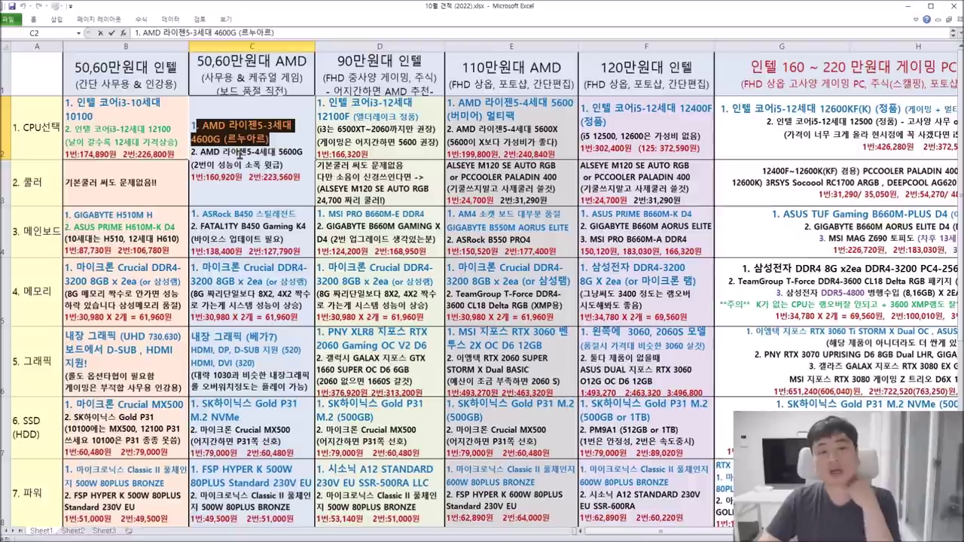
pyautogui.click(210, 125)
pyautogui.moveTo(211, 124); pyautogui.dragTo(288, 140)
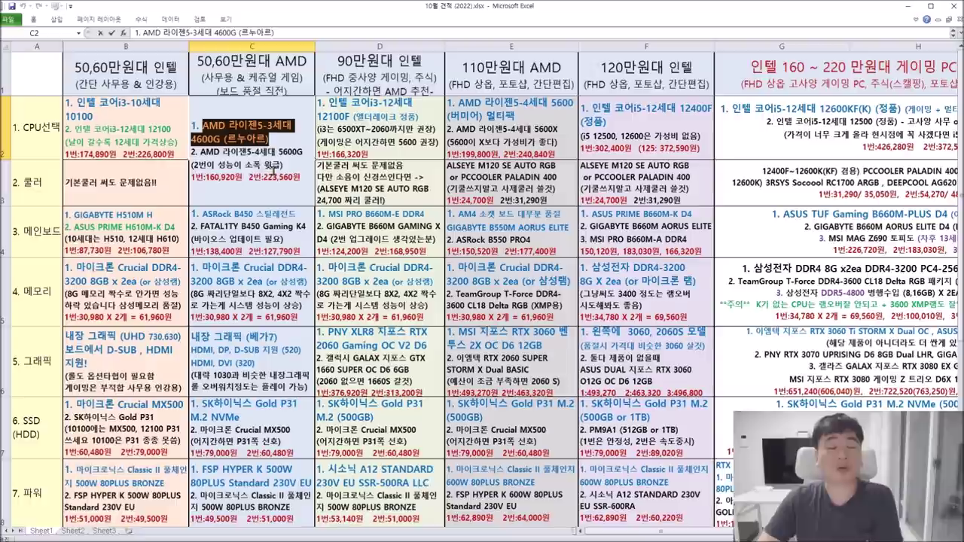
pyautogui.click(276, 214)
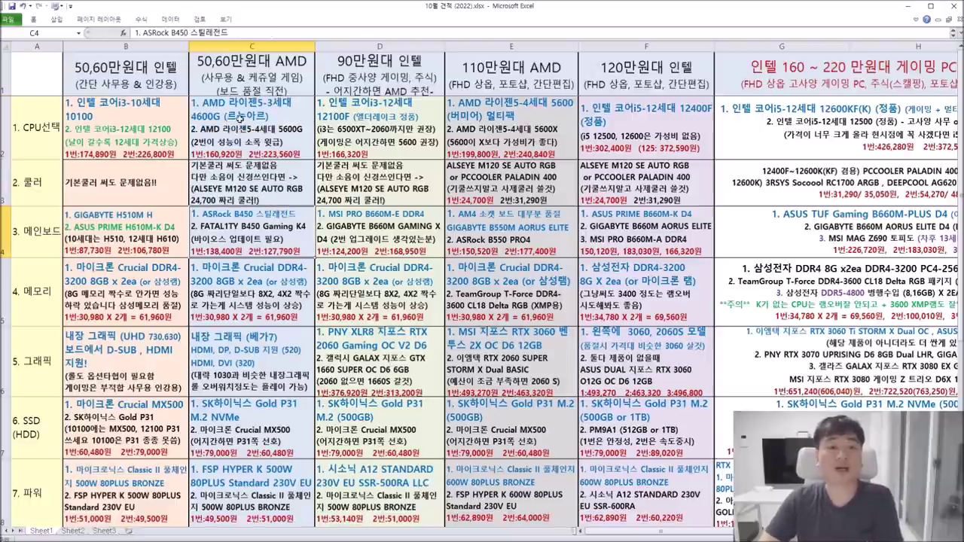
pyautogui.doubleClick(238, 117)
pyautogui.moveTo(203, 124); pyautogui.dragTo(276, 135)
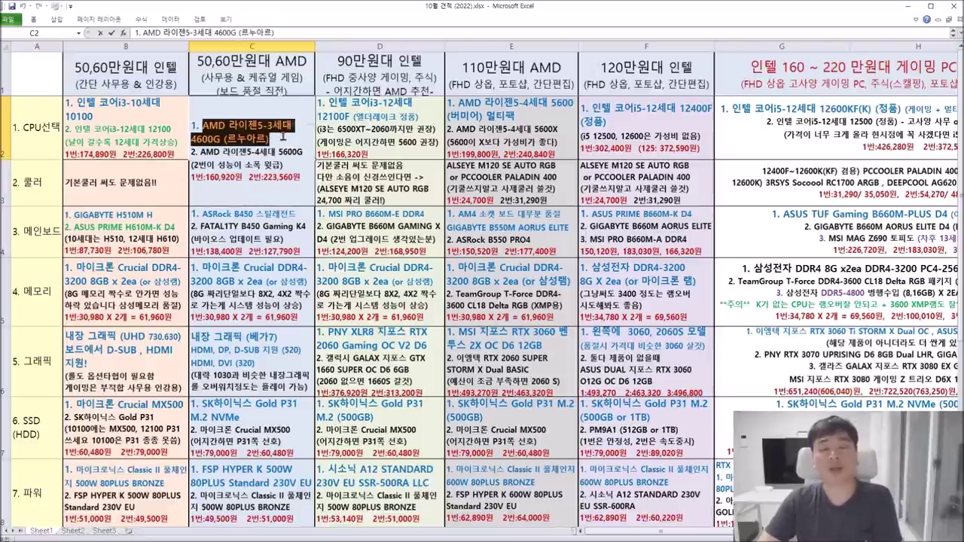
pyautogui.click(277, 261)
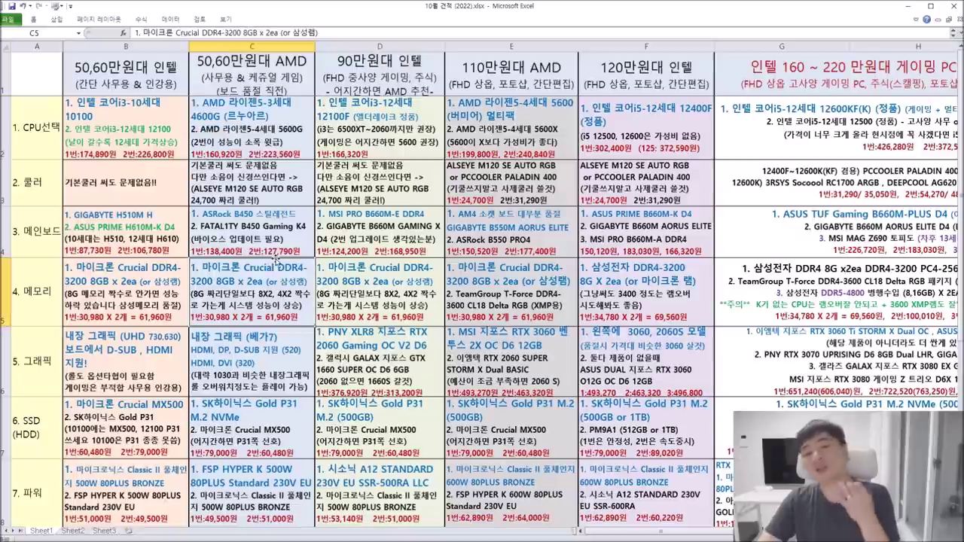
pyautogui.doubleClick(272, 137)
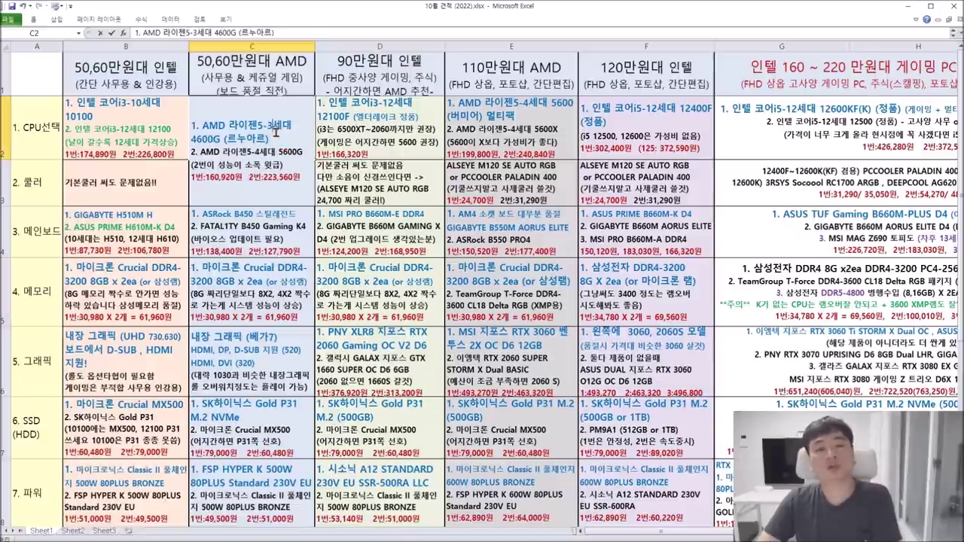
# Highlight the AMD 라이젠5-4세대 5600G option in the CPU cell of the 50,60만원대 AMD build.
pyautogui.doubleClick(279, 153)
pyautogui.press('Escape')
pyautogui.click(286, 224)
pyautogui.click(287, 144)
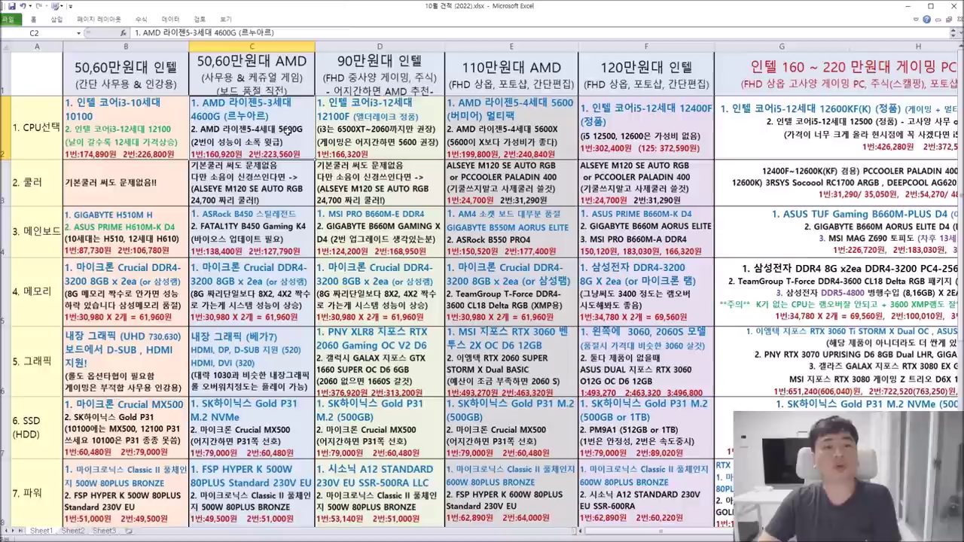
pyautogui.doubleClick(287, 136)
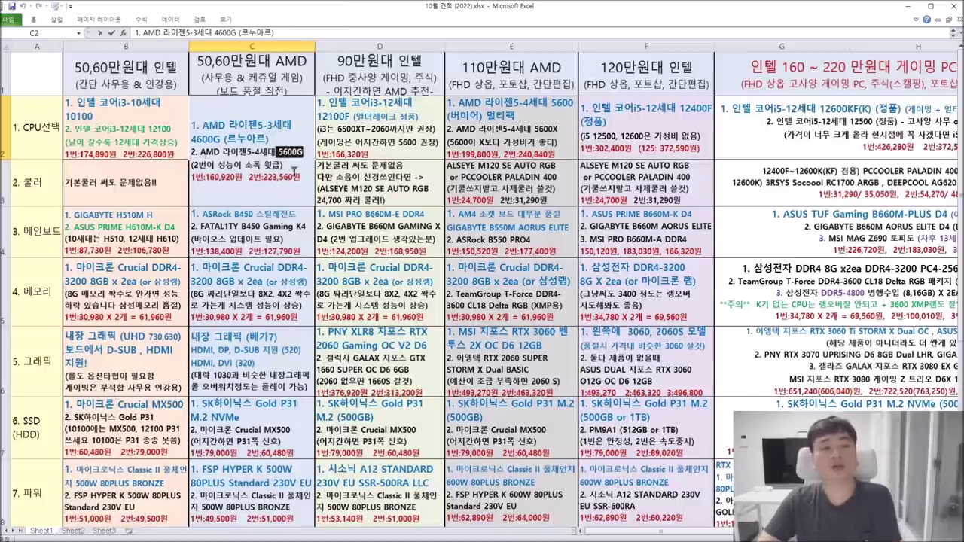
pyautogui.click(281, 214)
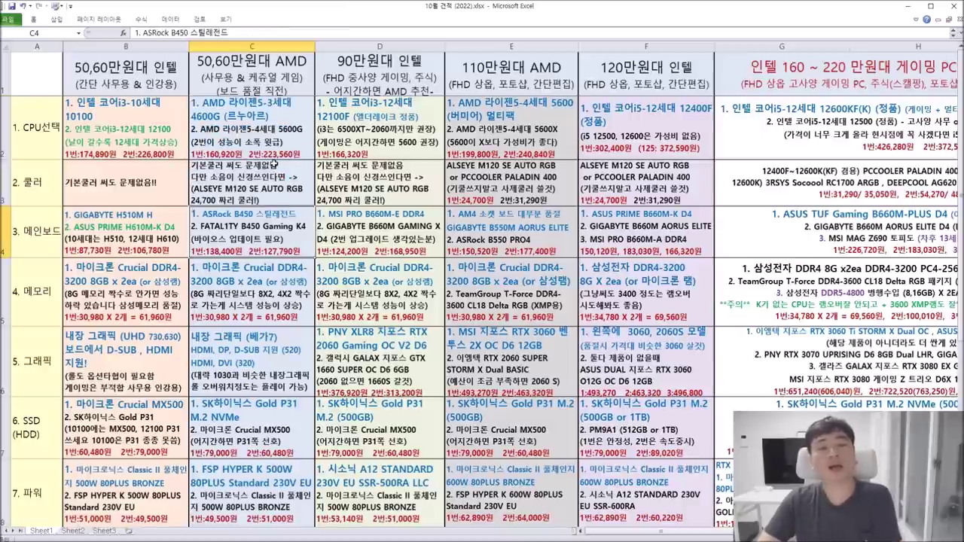
pyautogui.doubleClick(276, 155)
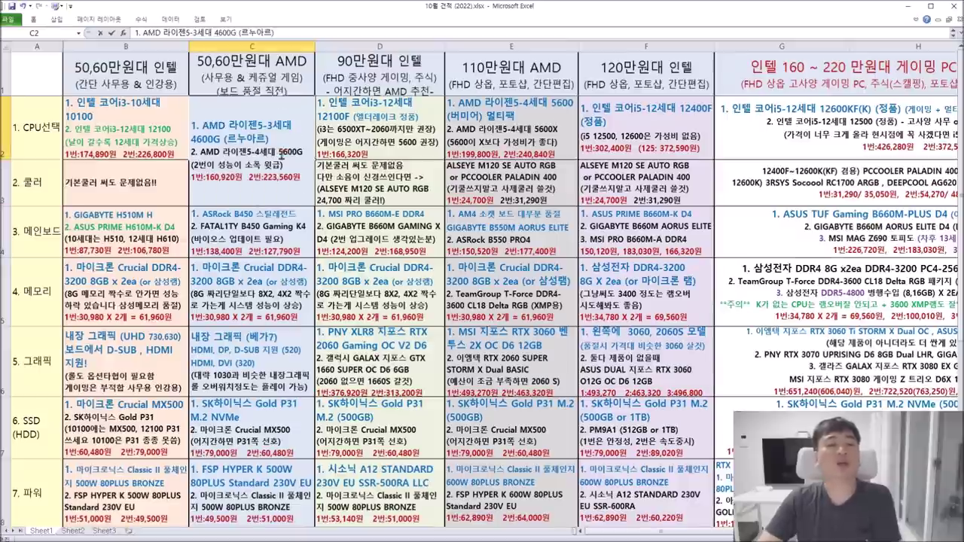
pyautogui.moveTo(201, 155); pyautogui.dragTo(309, 151)
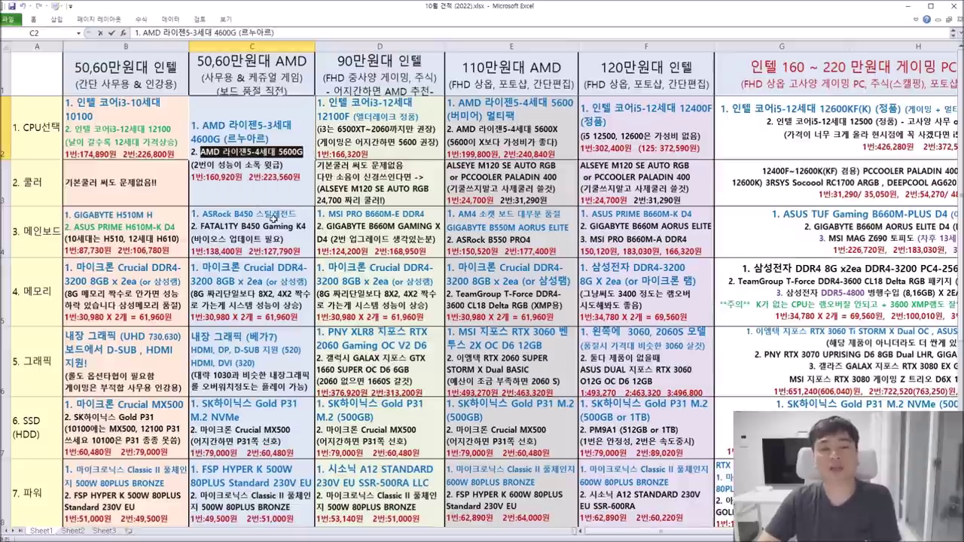
pyautogui.click(274, 218)
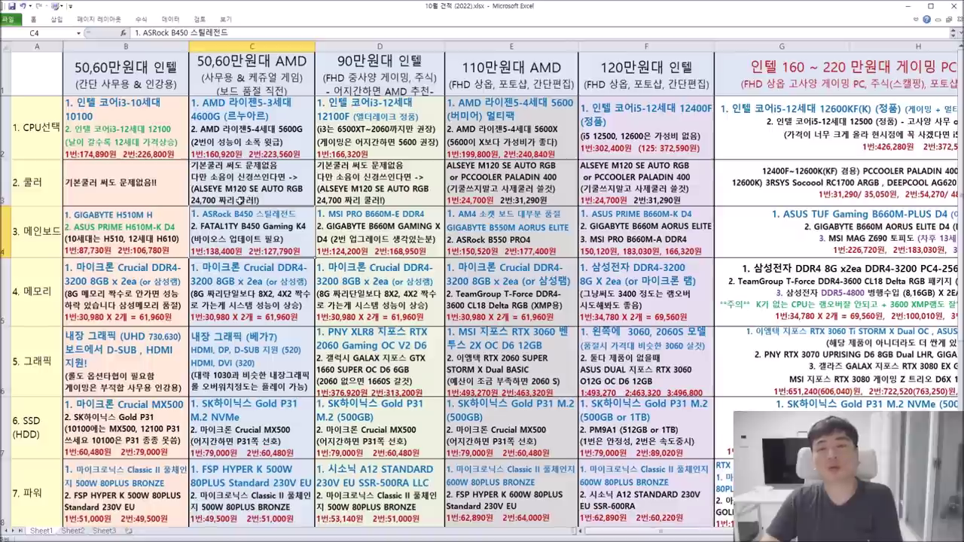
# Highlight the ALSEYE M120 SE AUTO RGB recommendation in the 쿨러 cell of the 50,60만원대 AMD build.
pyautogui.doubleClick(240, 200)
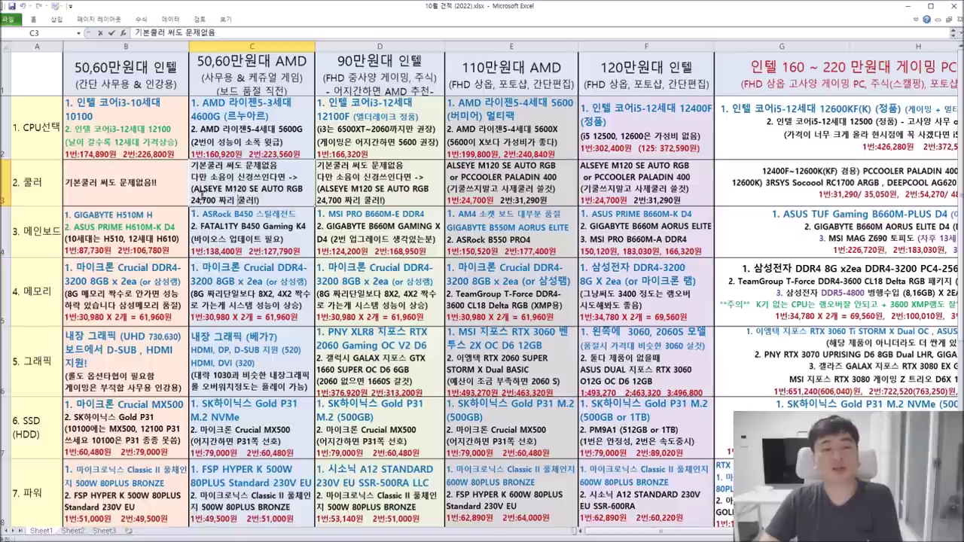
pyautogui.moveTo(195, 188); pyautogui.dragTo(245, 190)
pyautogui.click(224, 201)
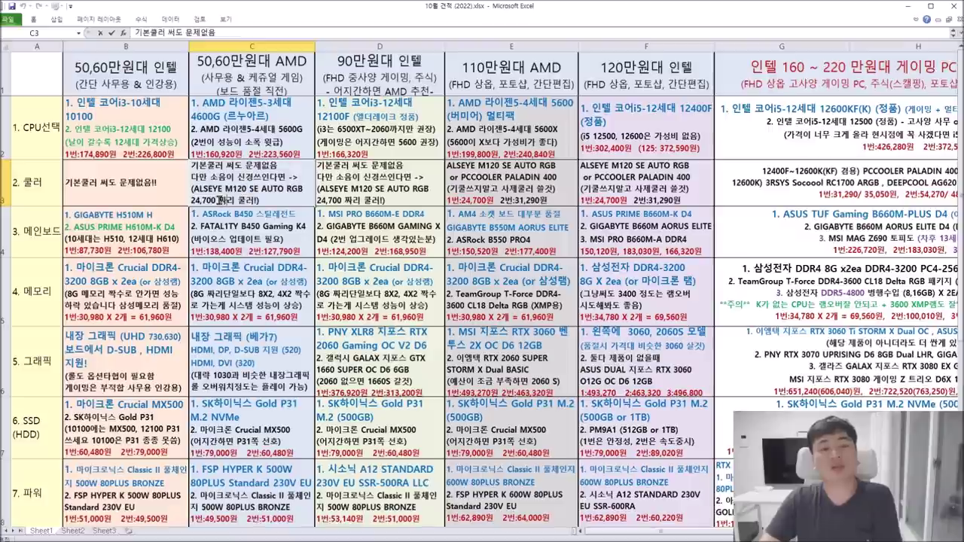
pyautogui.click(256, 234)
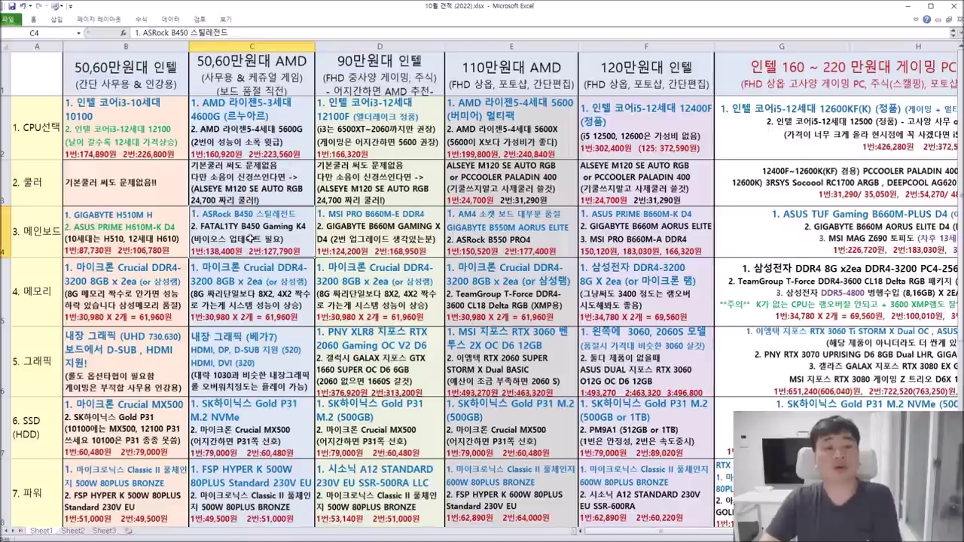
# Highlight the whole list of board options in the 메인보드 cell of the 50,60만원대 AMD build.
pyautogui.doubleClick(251, 238)
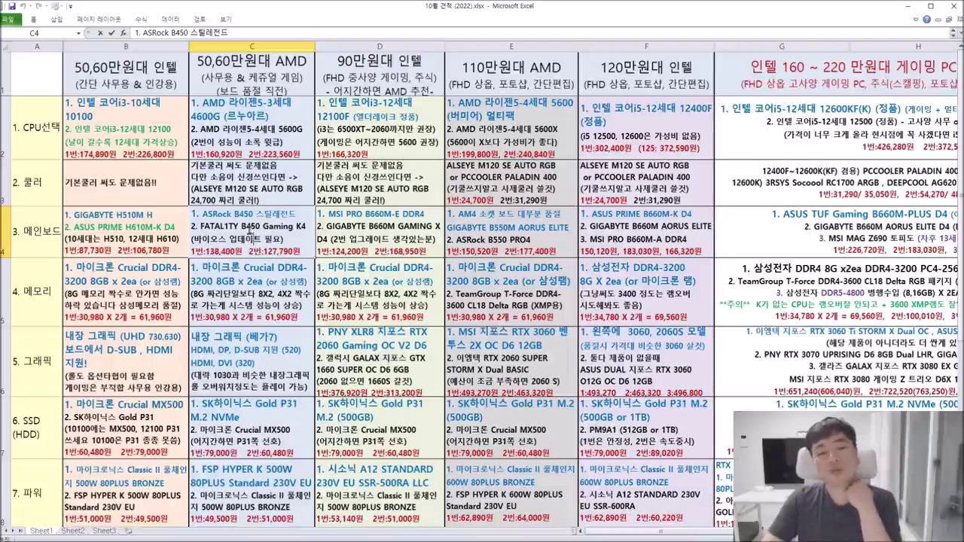
pyautogui.moveTo(215, 214); pyautogui.dragTo(315, 266)
pyautogui.click(317, 267)
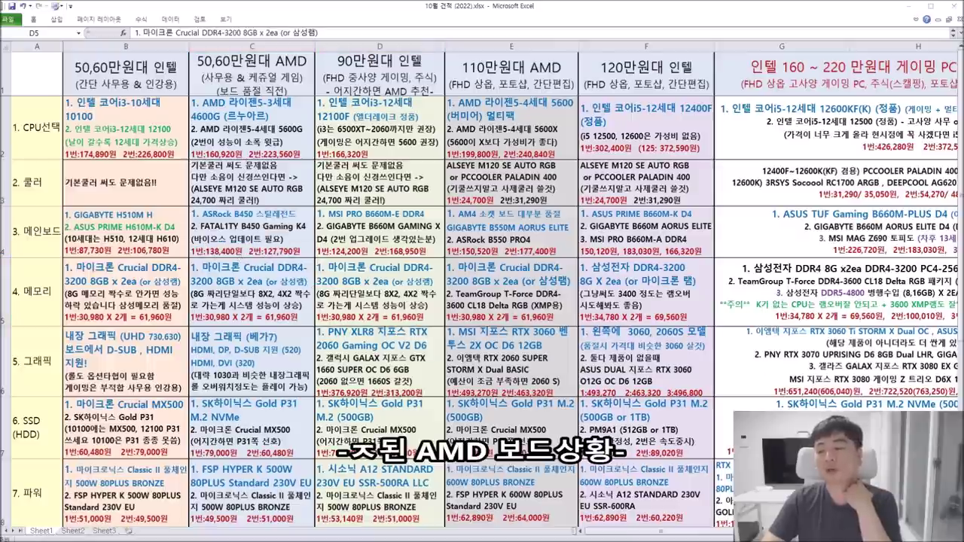
# Switch to the Danawa motherboard listing in Chrome and highlight the seller count of the ASUS ProArt B550-CREATOR 대원씨티에스.
pyautogui.scroll(10, 454, 322)
pyautogui.scroll(-3, 437, 271)
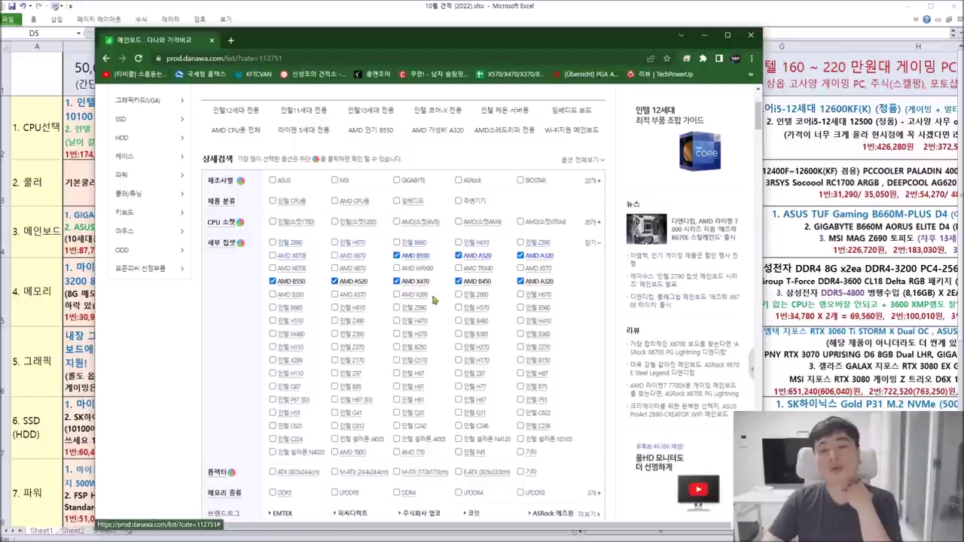
pyautogui.scroll(-10, 534, 294)
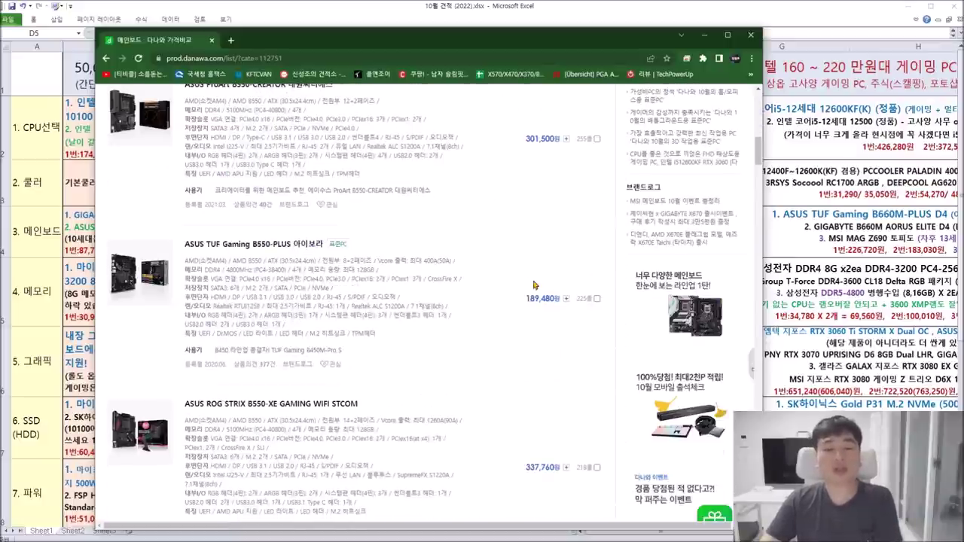
pyautogui.scroll(1, 351, 224)
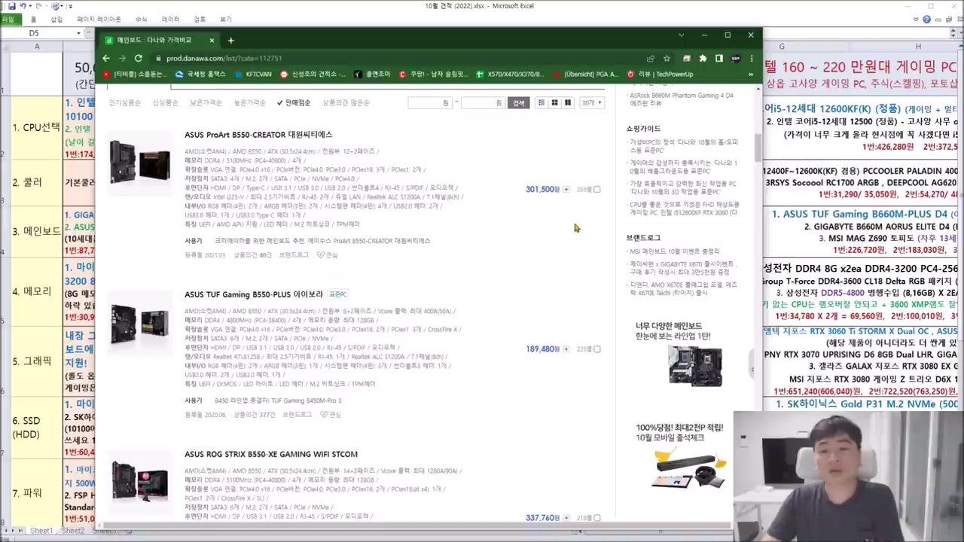
pyautogui.doubleClick(585, 189)
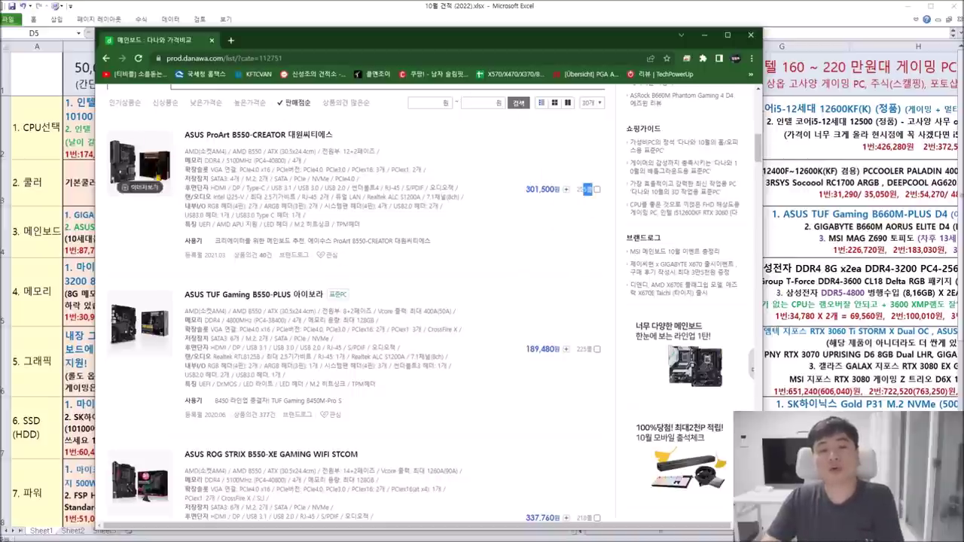
# Find the ASRock B550 PRO4 에즈윈 in the motherboard listing and highlight its price.
pyautogui.scroll(-6, 531, 310)
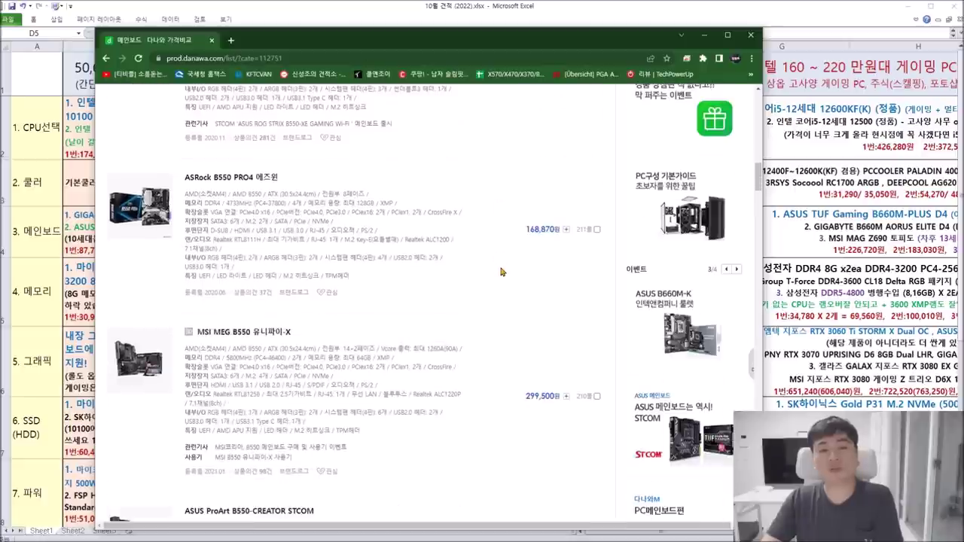
pyautogui.scroll(-3, 405, 223)
pyautogui.scroll(3, 452, 229)
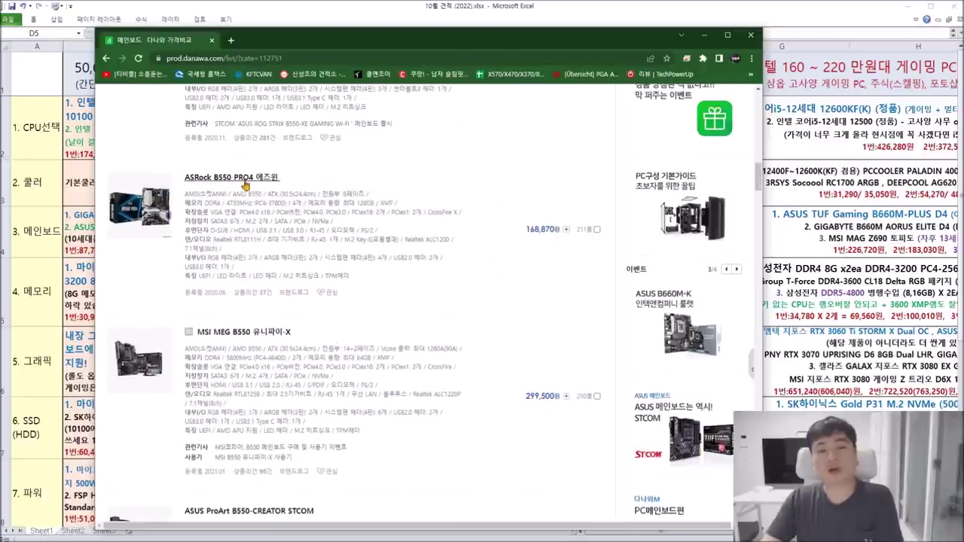
pyautogui.moveTo(525, 230); pyautogui.dragTo(557, 232)
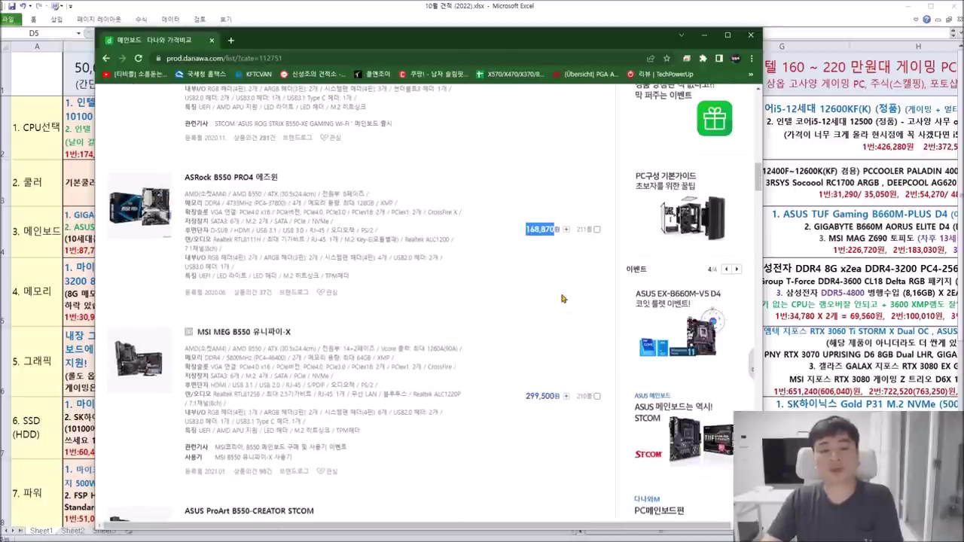
# Find the GIGABYTE B550M AORUS ELITE 제이씨현 in the listing and highlight its product name and seller count.
pyautogui.scroll(-1, 562, 299)
pyautogui.scroll(-12, 561, 299)
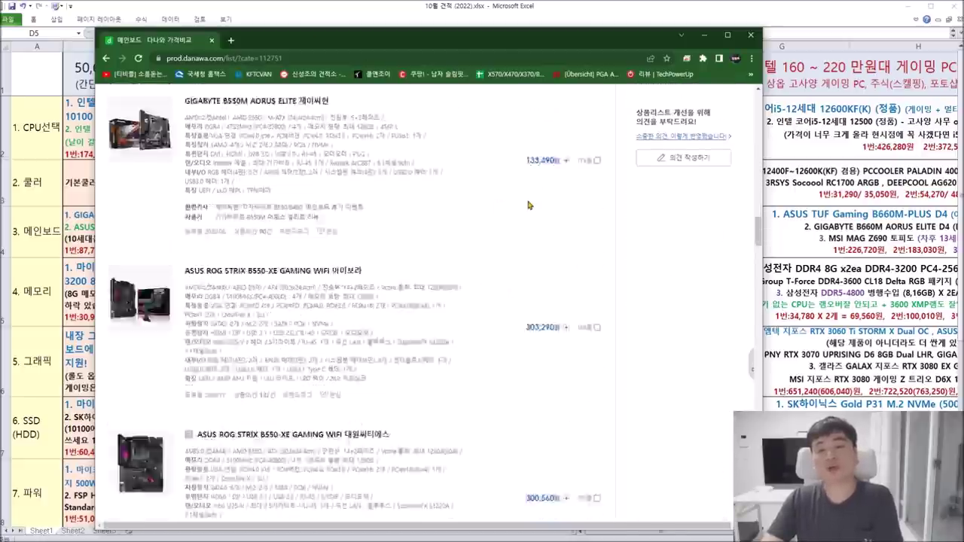
pyautogui.scroll(2, 538, 202)
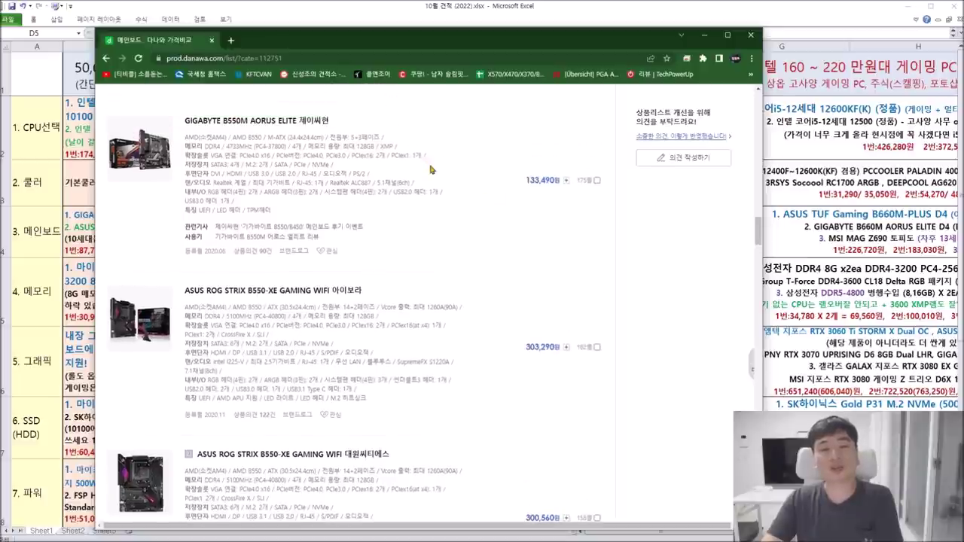
pyautogui.scroll(1, 301, 210)
pyautogui.moveTo(179, 218)
pyautogui.mouseDown()
pyautogui.moveTo(410, 217)
pyautogui.moveTo(184, 222)
pyautogui.mouseUp()
pyautogui.click(413, 217)
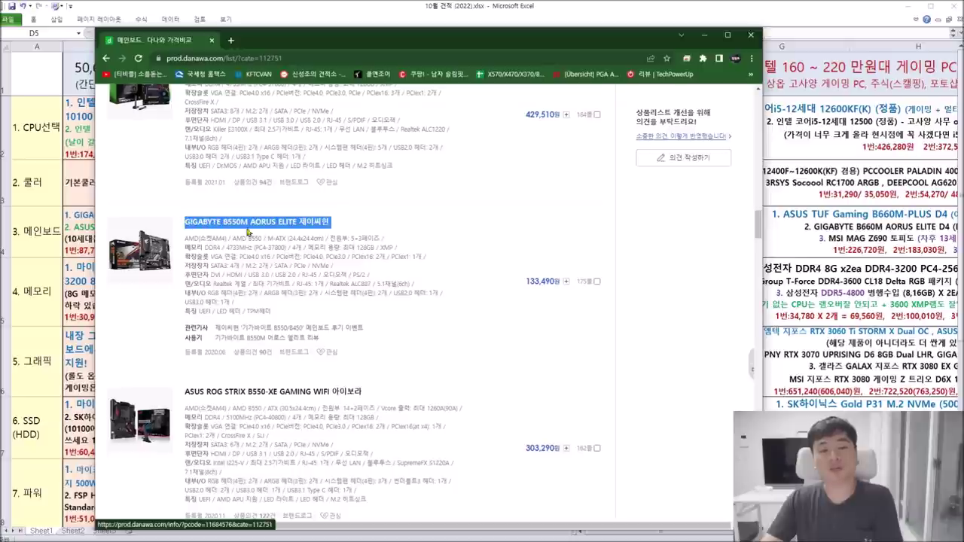
pyautogui.moveTo(586, 282); pyautogui.dragTo(548, 295)
pyautogui.click(531, 293)
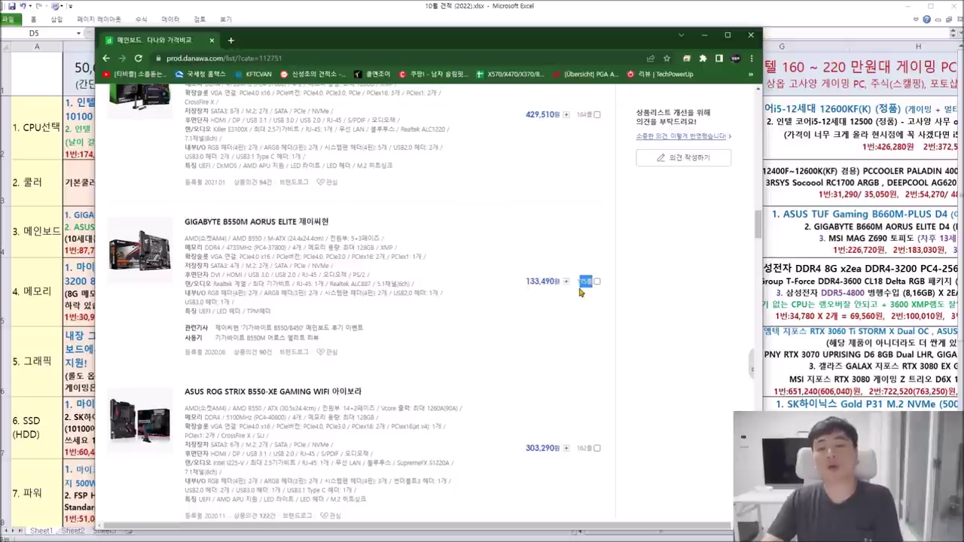
# Highlight the seller count and name of the ASRock FATAL1TY B450 Gaming K4 디앤디컴, plus the name of the ASRock B450 스틸레전드.
pyautogui.scroll(-1, 538, 307)
pyautogui.scroll(-5, 539, 307)
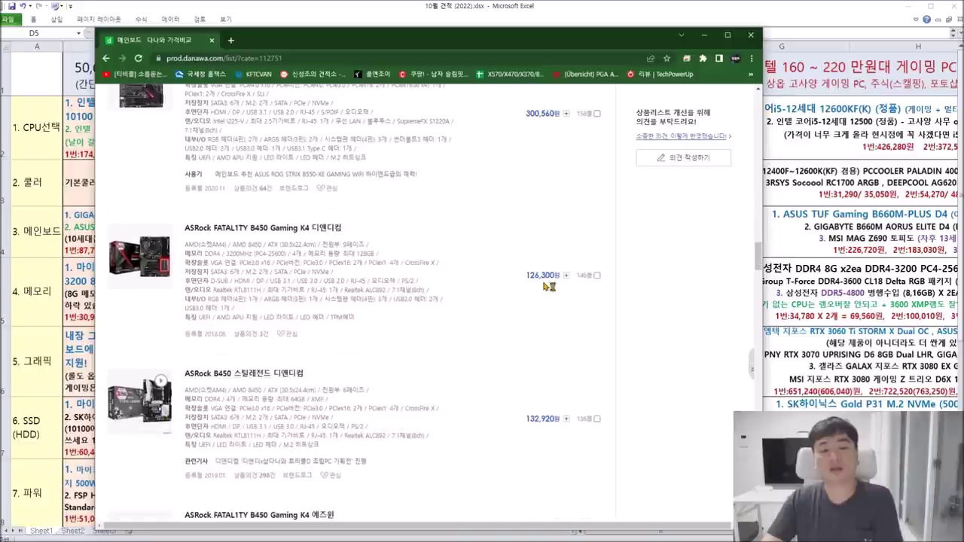
pyautogui.scroll(-1, 526, 298)
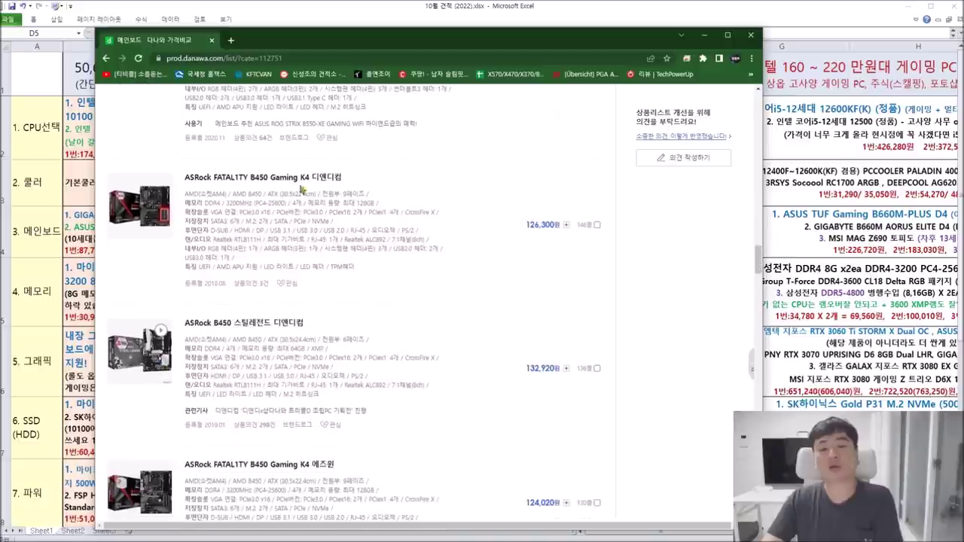
pyautogui.doubleClick(585, 225)
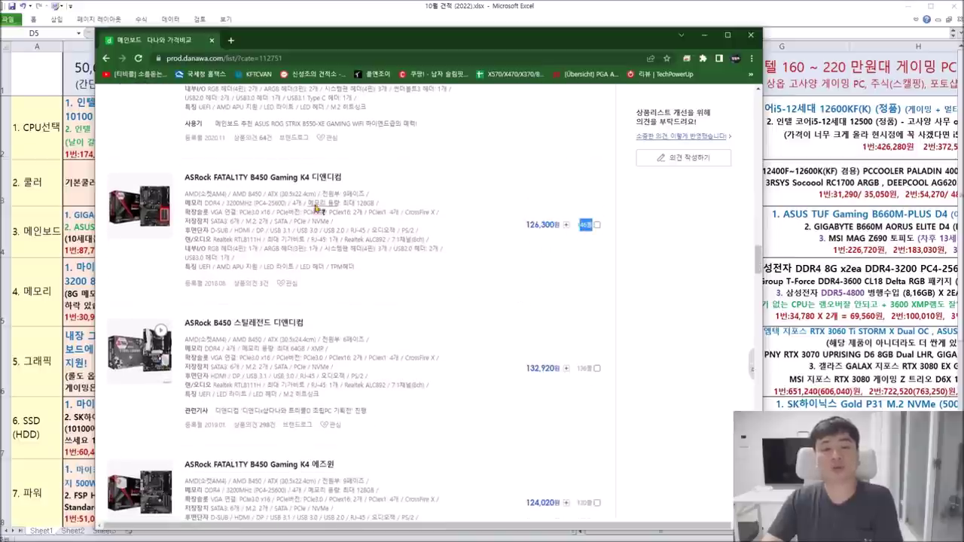
pyautogui.moveTo(185, 177); pyautogui.dragTo(307, 172)
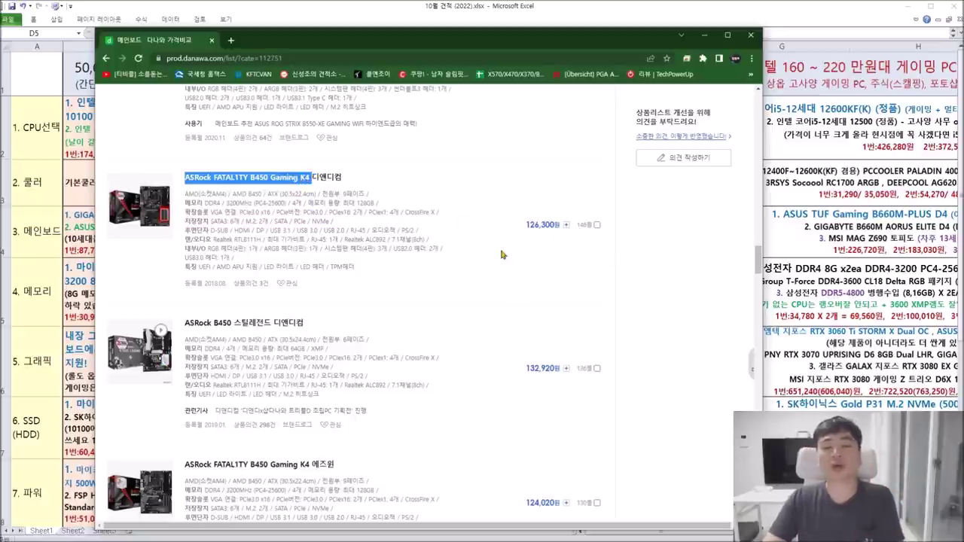
pyautogui.moveTo(313, 321); pyautogui.dragTo(188, 324)
# Find the ASUS PRIME A320M-K/CSM STCOM further down the listing and highlight its price.
pyautogui.scroll(-6, 512, 286)
pyautogui.scroll(-12, 610, 285)
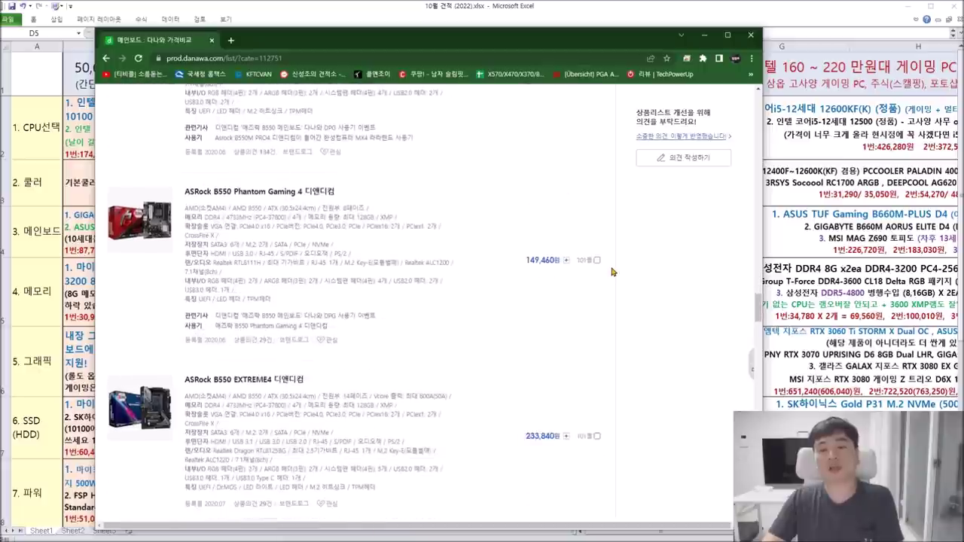
pyautogui.scroll(2, 607, 256)
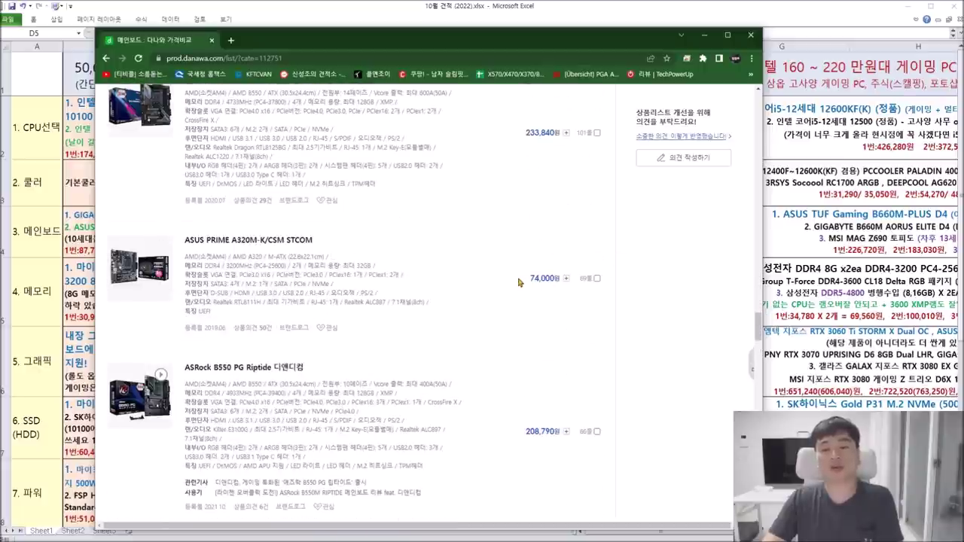
pyautogui.moveTo(582, 276); pyautogui.dragTo(530, 278)
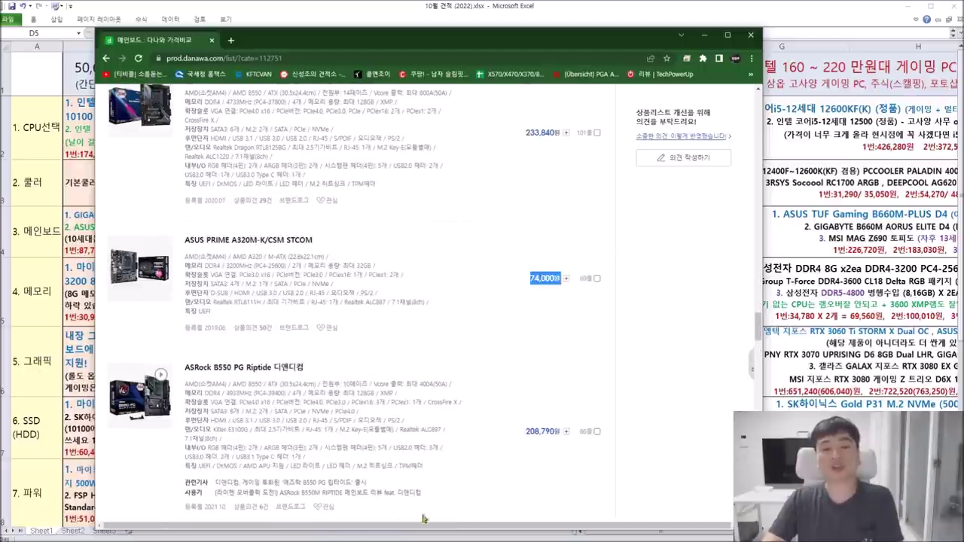
# Examine the remaining AMD boards and the 세부 칩셋 filters on the page, and move the browser window off the spreadsheet.
pyautogui.scroll(-15, 456, 301)
pyautogui.scroll(-4, 455, 300)
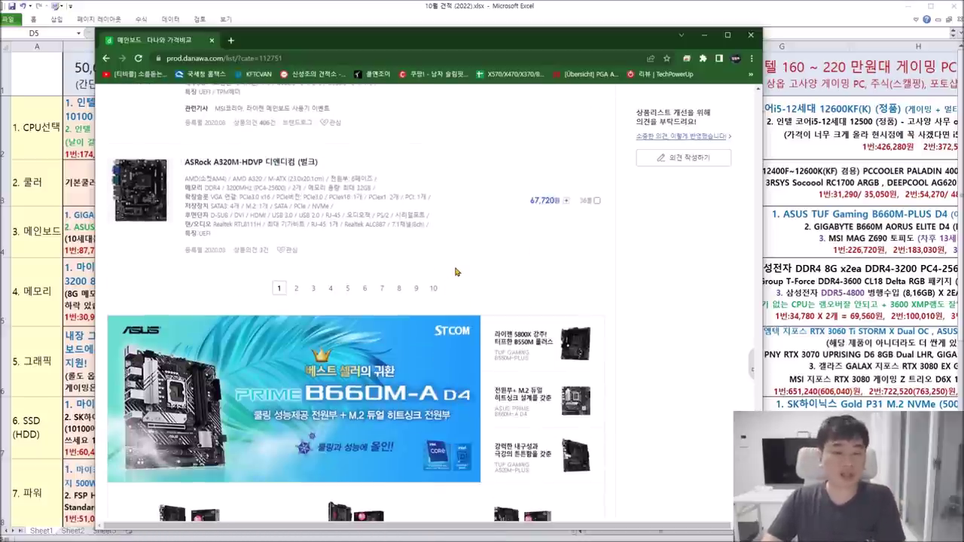
pyautogui.scroll(10, 456, 273)
pyautogui.scroll(5, 461, 274)
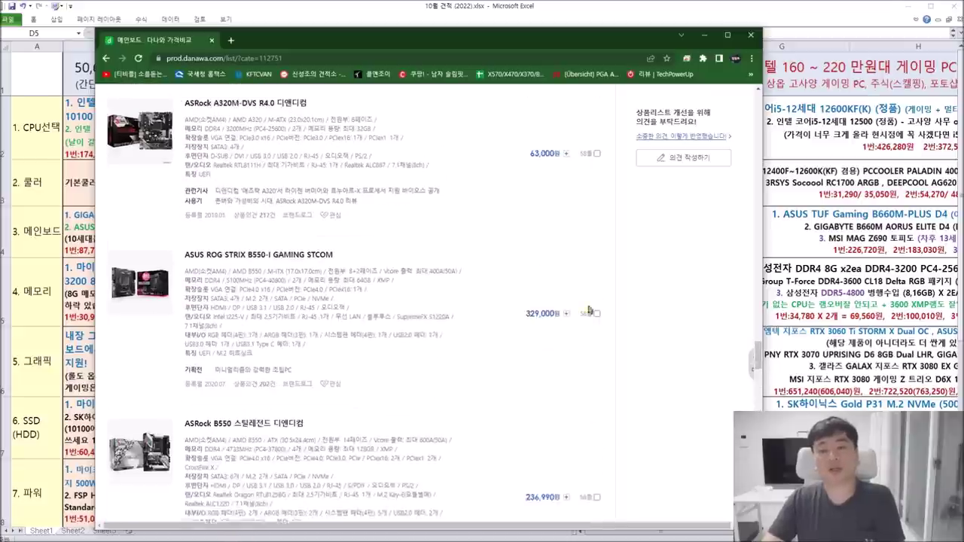
pyautogui.moveTo(759, 356); pyautogui.dragTo(757, 106)
pyautogui.scroll(-3, 634, 132)
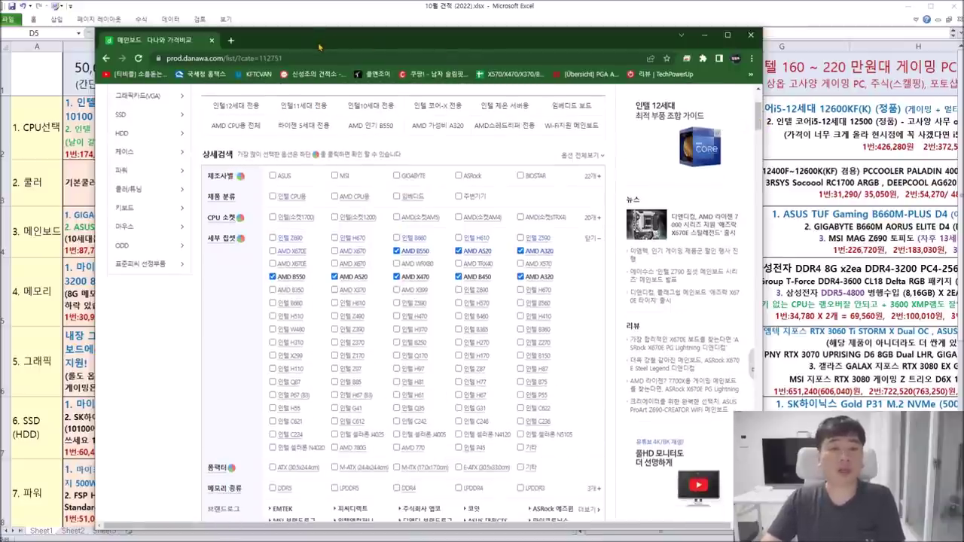
pyautogui.scroll(-2, 440, 254)
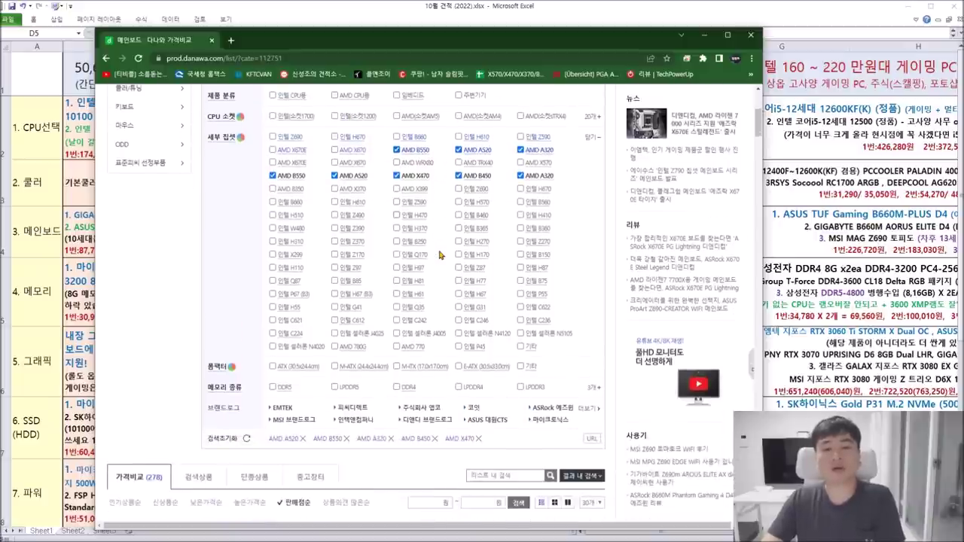
pyautogui.moveTo(319, 41); pyautogui.dragTo(963, 452)
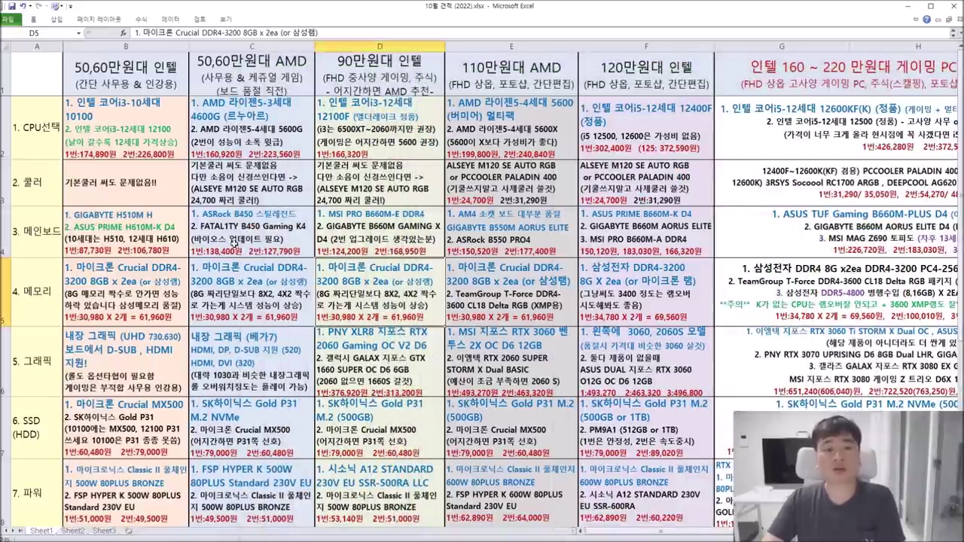
# Highlight ASRock B450 스틸레전드 and FATAL1TY B450 Gaming K4 in the 메인보드 cell of the 50,60만원대 AMD build.
pyautogui.doubleClick(220, 226)
pyautogui.moveTo(200, 215); pyautogui.dragTo(302, 215)
pyautogui.moveTo(199, 227); pyautogui.dragTo(309, 226)
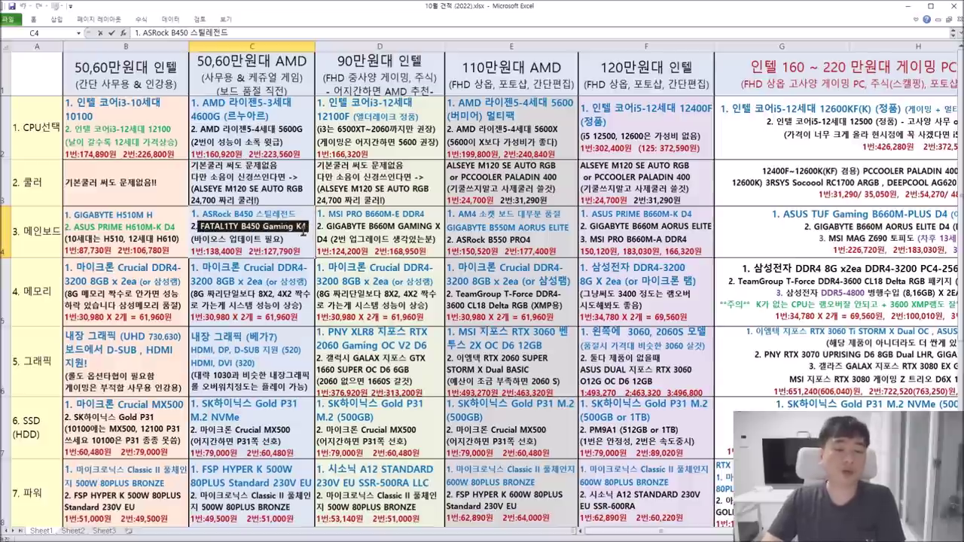
# Highlight GIGABYTE B550M AORUS ELITE and ASRock B550 PRO4 in the 메인보드 cell of the 110만원대 AMD build.
pyautogui.click(497, 233)
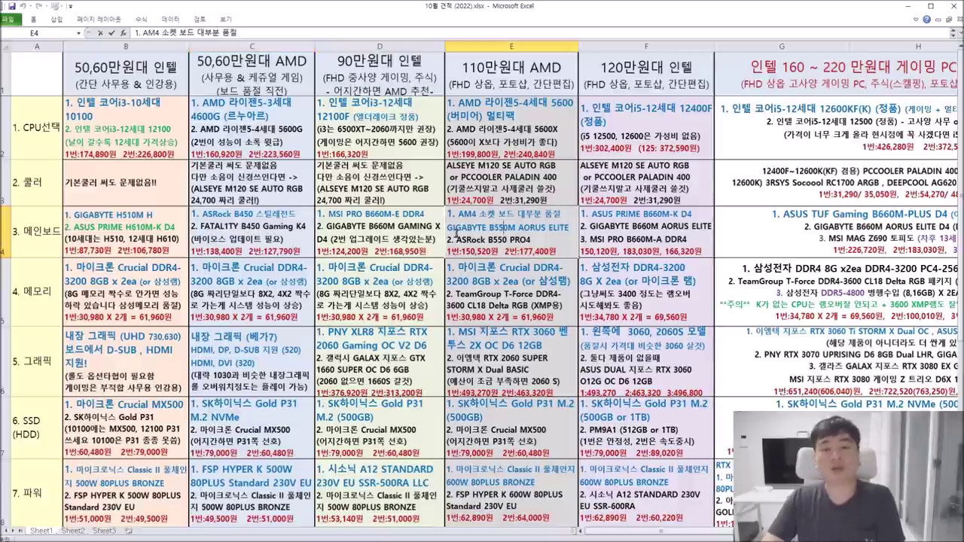
pyautogui.moveTo(447, 228); pyautogui.dragTo(572, 231)
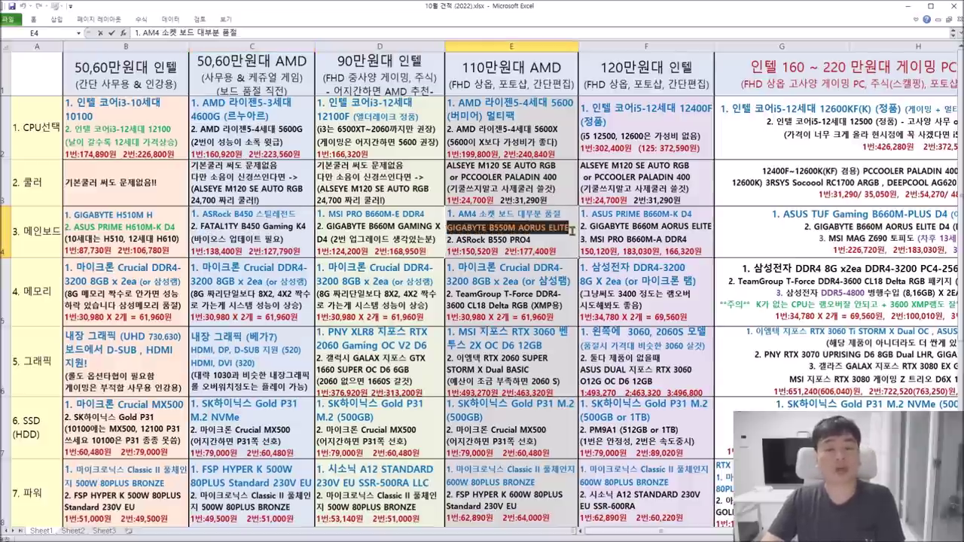
pyautogui.moveTo(531, 240); pyautogui.dragTo(451, 240)
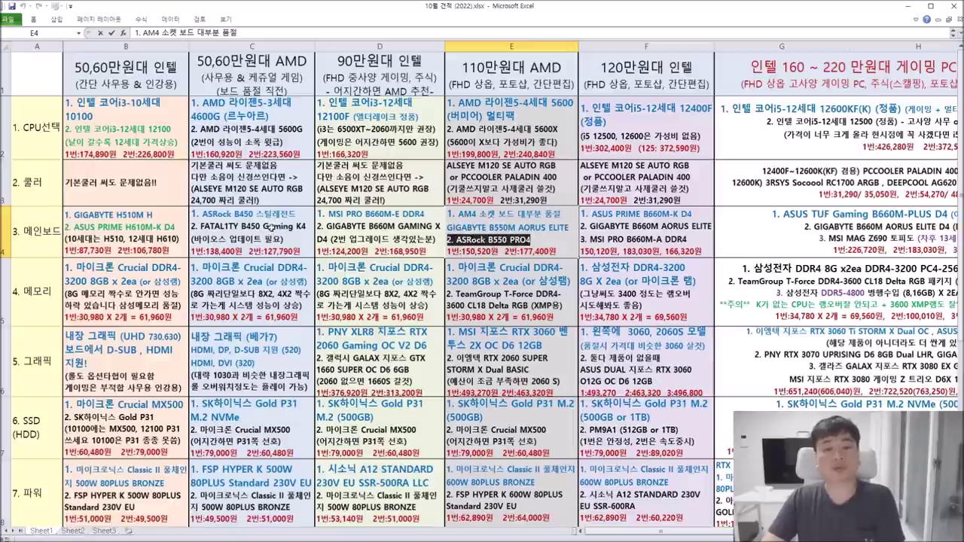
# Highlight both B450 boards in the 50,60만원대 AMD 메인보드 cell, followed by all the board text in the 110만원대 AMD cell.
pyautogui.doubleClick(269, 226)
pyautogui.moveTo(197, 215); pyautogui.dragTo(307, 227)
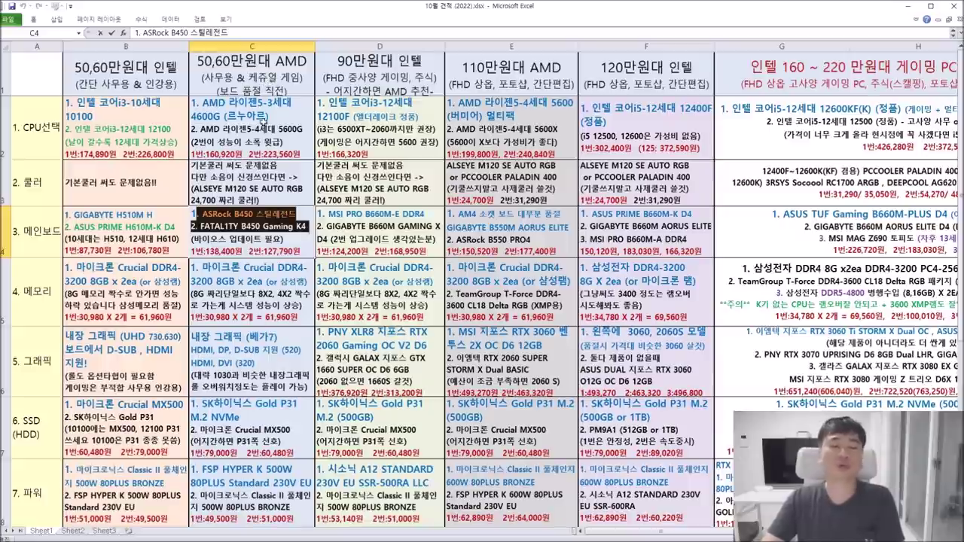
pyautogui.moveTo(203, 215); pyautogui.dragTo(318, 226)
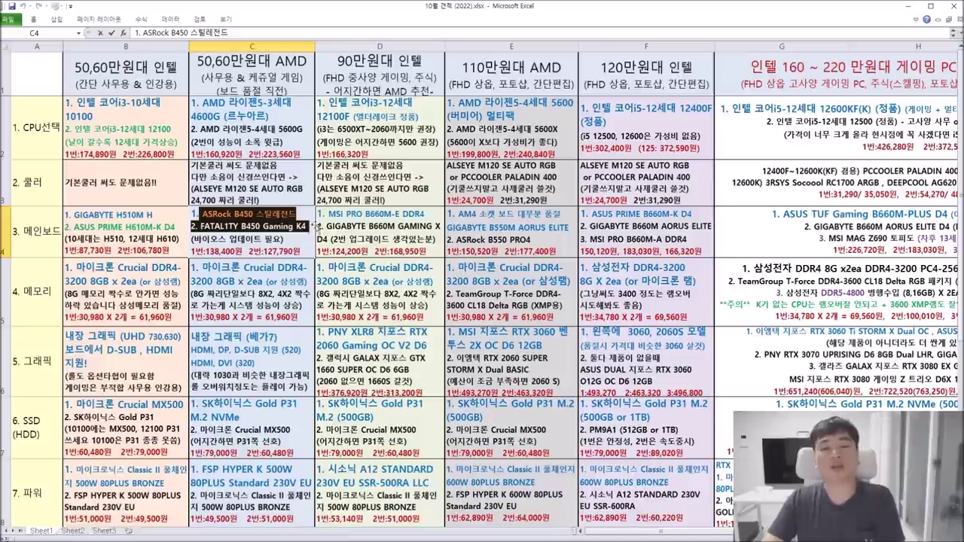
pyautogui.click(213, 224)
pyautogui.moveTo(197, 215); pyautogui.dragTo(307, 226)
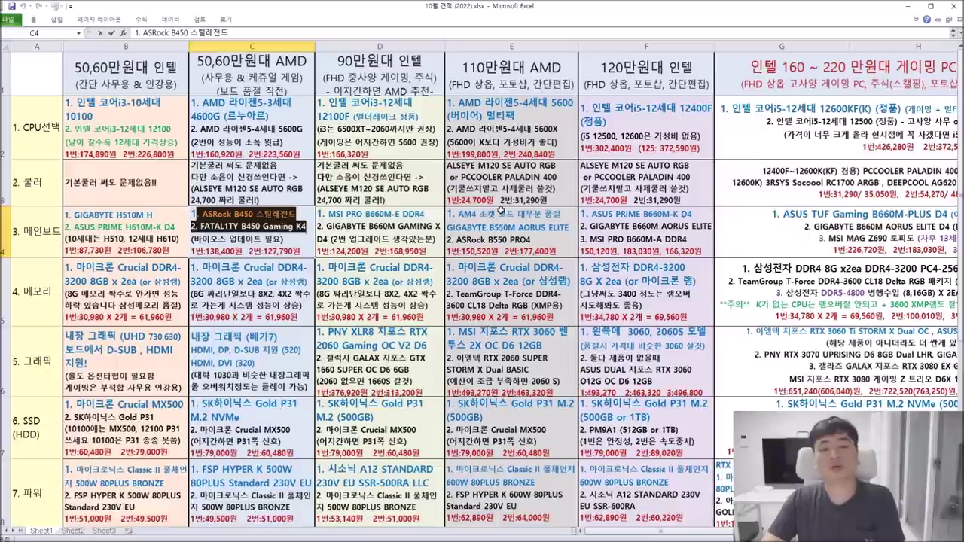
pyautogui.click(459, 216)
pyautogui.moveTo(459, 216); pyautogui.dragTo(550, 240)
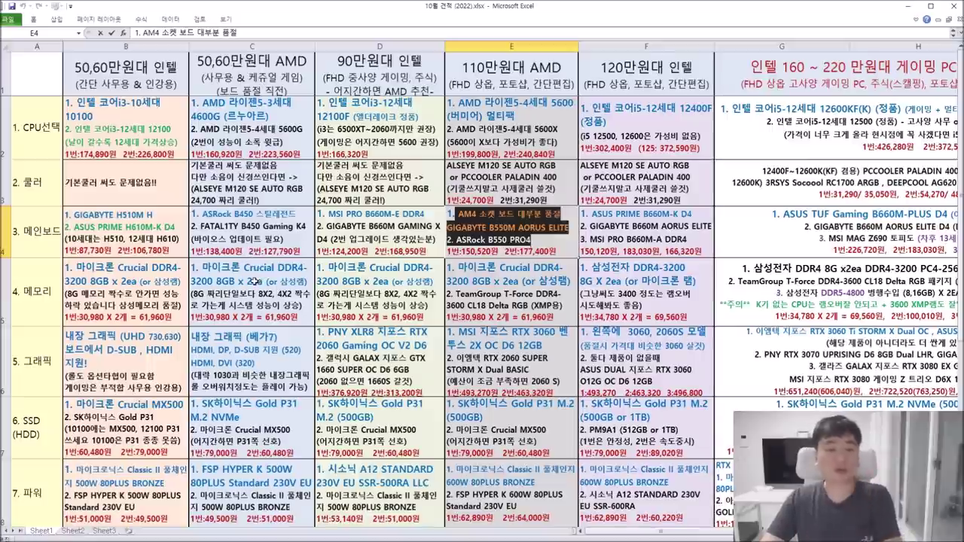
# Highlight the 마이크론 Crucial DDR4-3200 8GB x 2ea entry and its 삼성램 alternative in the 50,60만원대 AMD 메모리 cell.
pyautogui.doubleClick(258, 280)
pyautogui.moveTo(202, 268); pyautogui.dragTo(263, 281)
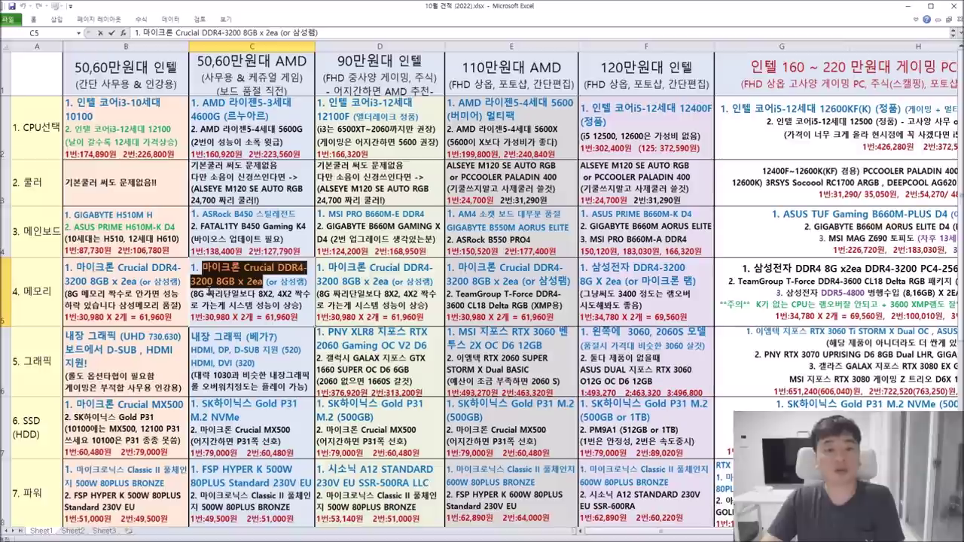
pyautogui.click(218, 283)
pyautogui.moveTo(214, 282); pyautogui.dragTo(227, 282)
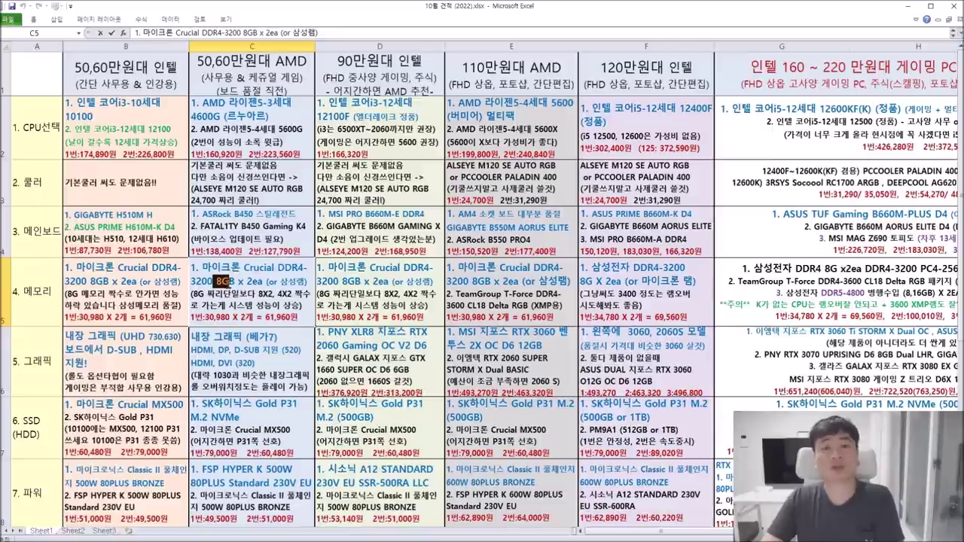
pyautogui.moveTo(200, 267); pyautogui.dragTo(307, 281)
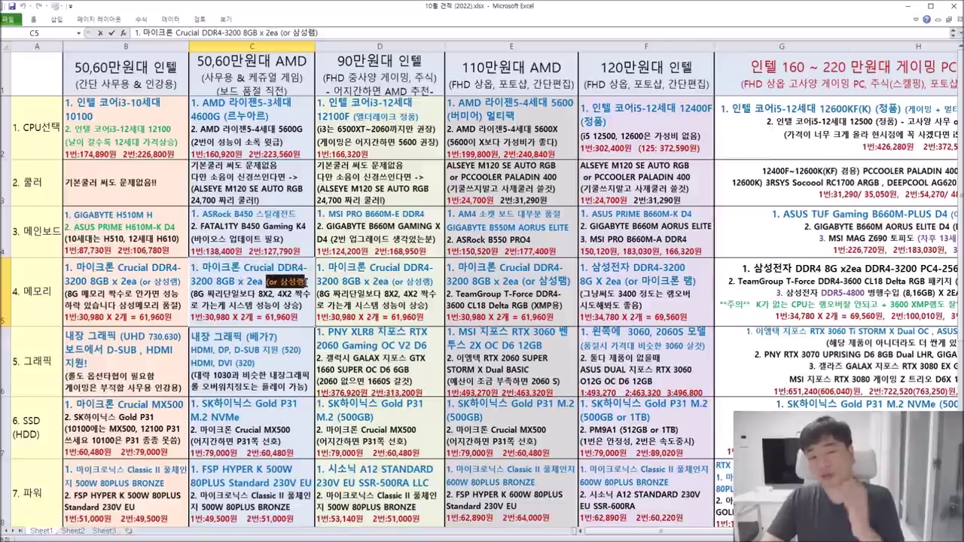
pyautogui.moveTo(198, 267); pyautogui.dragTo(238, 280)
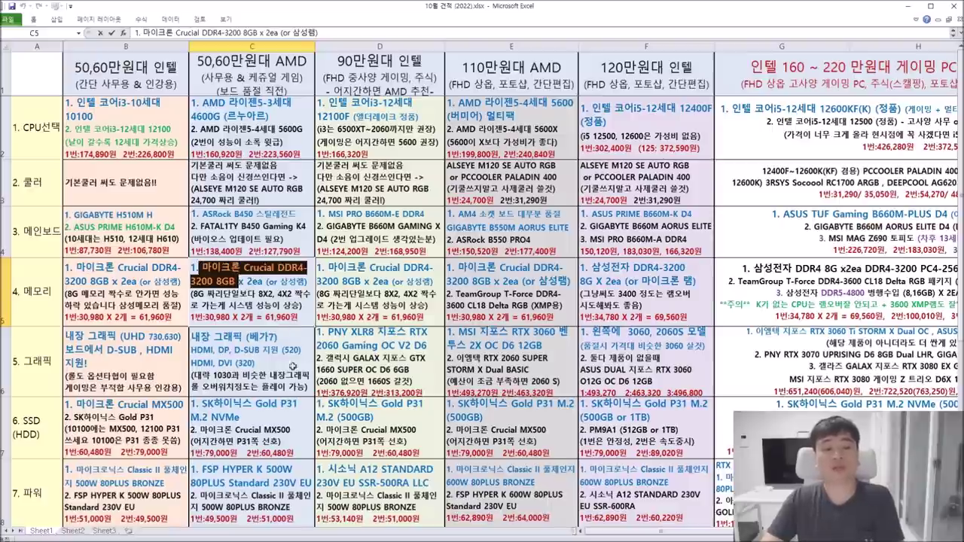
# Highlight 1030, 롤 오버워치 and the whole 내장 그래픽 (베가7) text in the 50,60만원대 AMD 그래픽 cell.
pyautogui.click(274, 366)
pyautogui.scroll(-1, 282, 346)
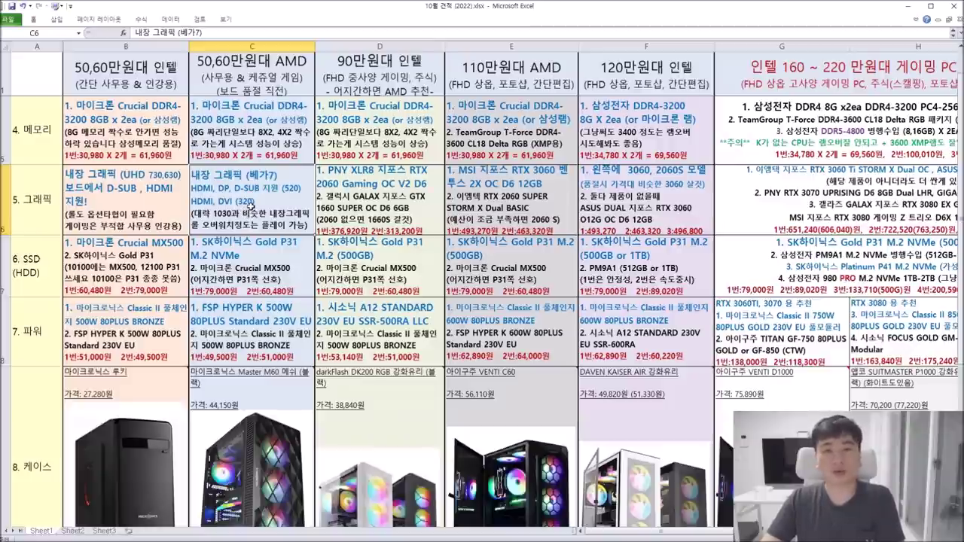
pyautogui.doubleClick(253, 216)
pyautogui.moveTo(212, 216); pyautogui.dragTo(231, 216)
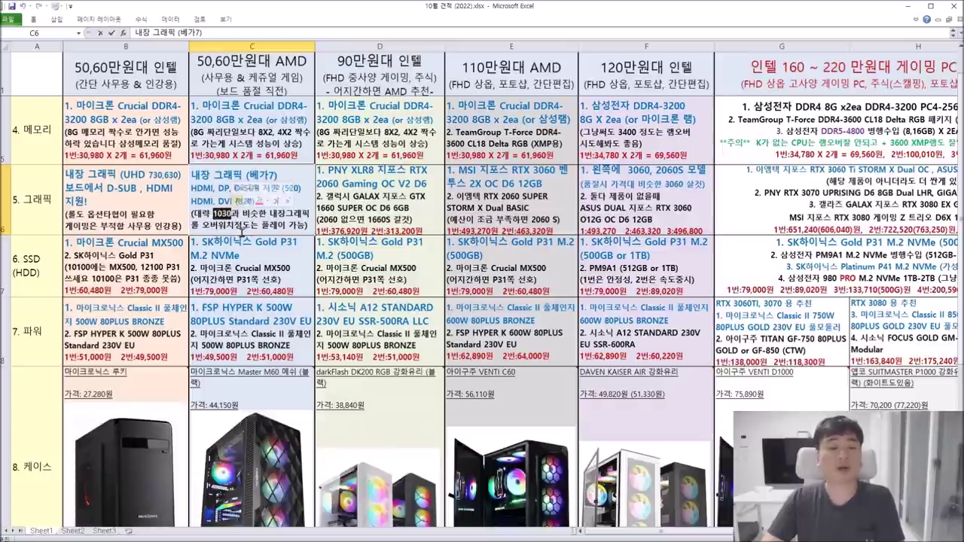
pyautogui.click(213, 224)
pyautogui.moveTo(190, 225); pyautogui.dragTo(235, 224)
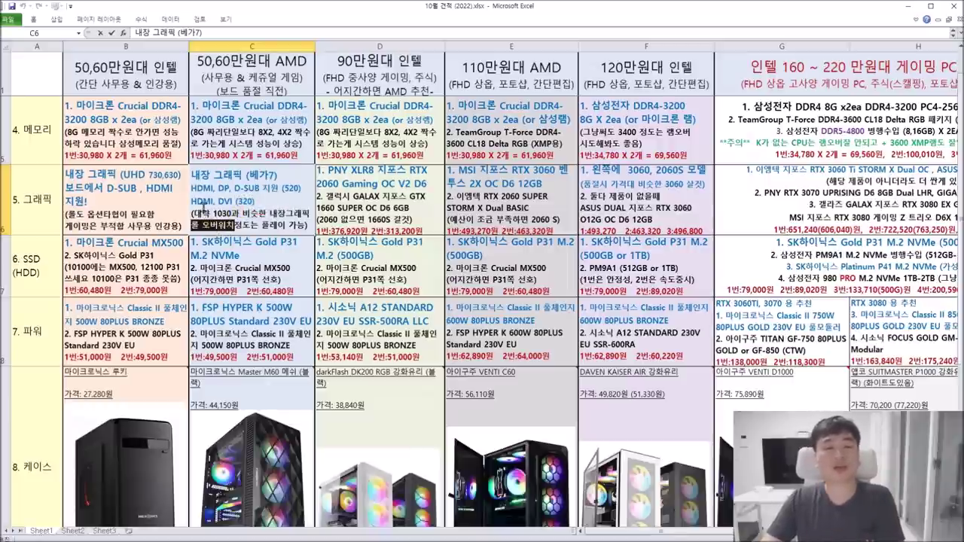
pyautogui.moveTo(191, 175); pyautogui.dragTo(307, 226)
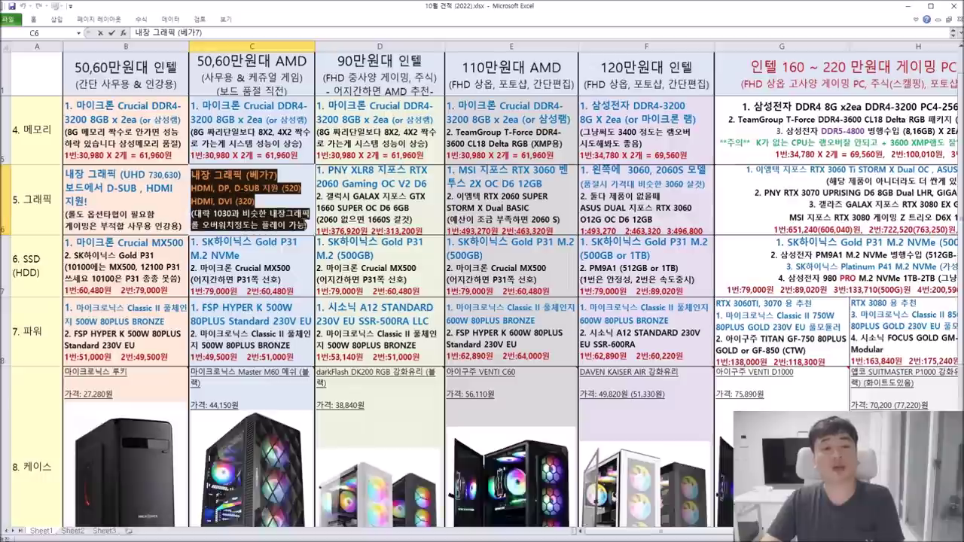
pyautogui.click(261, 201)
pyautogui.scroll(1, 257, 226)
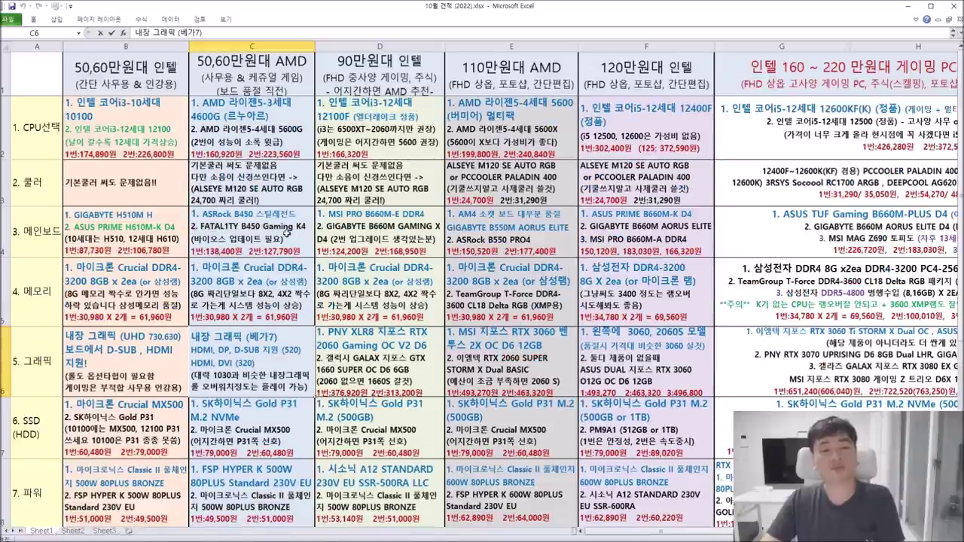
pyautogui.scroll(-1, 265, 215)
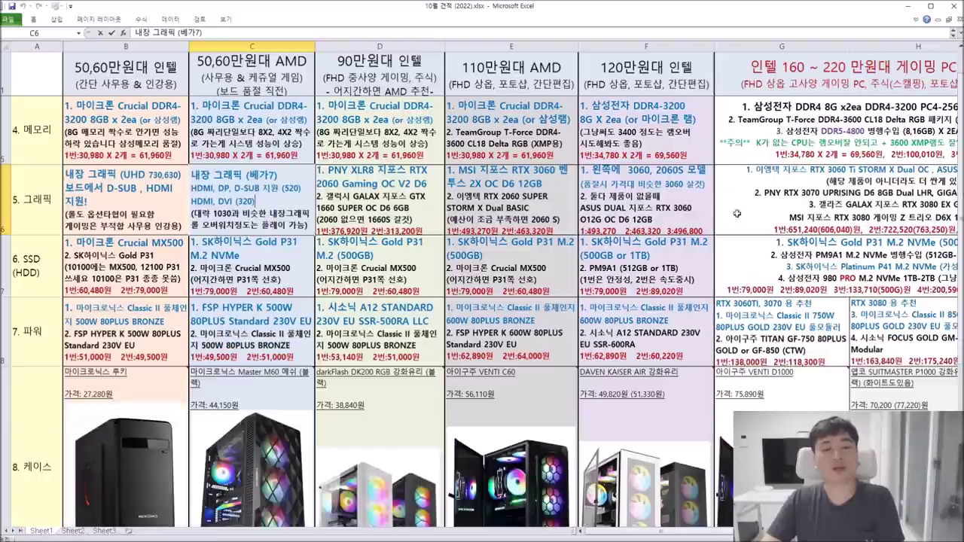
# Switch to the browser's Danawa motherboard list and open the ASRock FATAL1TY B450 Gaming K4 디앤디컴 product page in a new tab.
pyautogui.hotkey('alt', 'Tab')
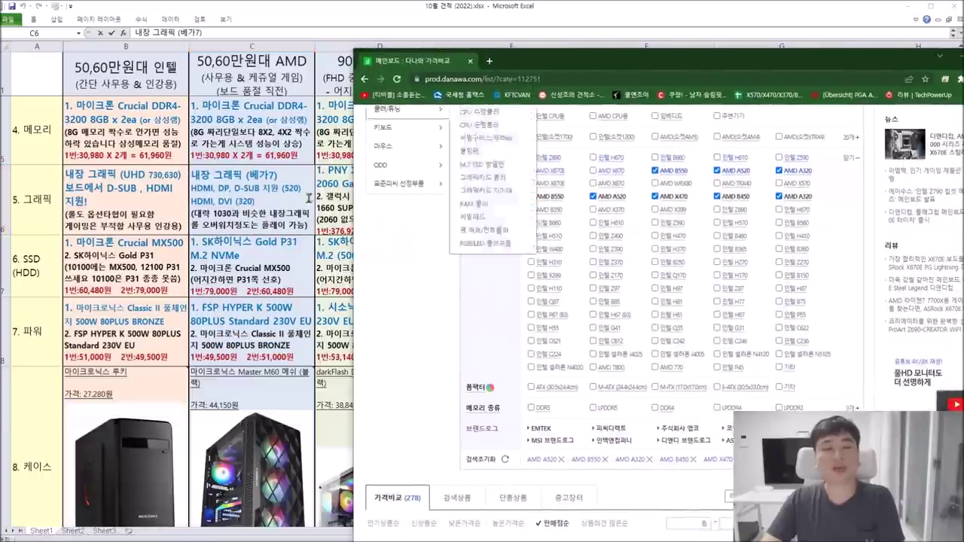
pyautogui.scroll(-10, 452, 272)
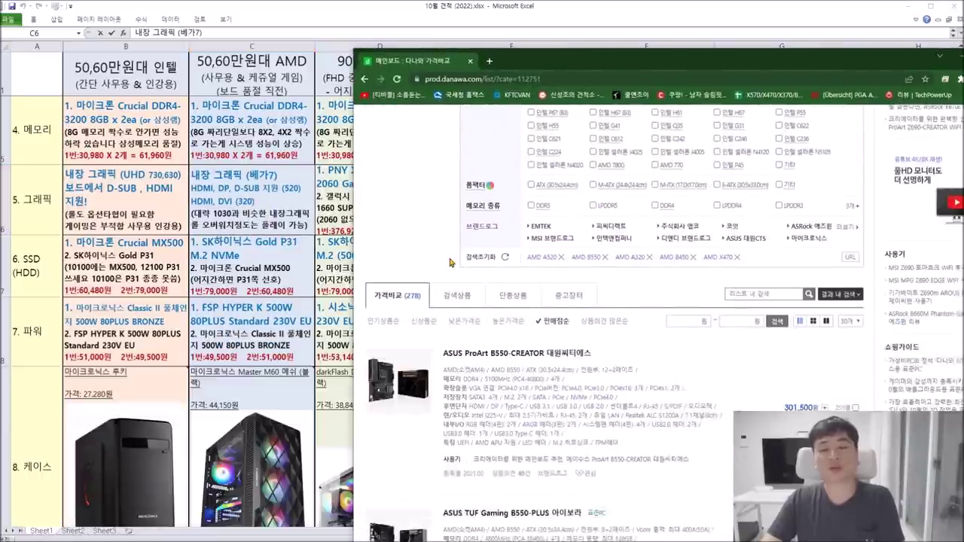
pyautogui.scroll(-9, 467, 231)
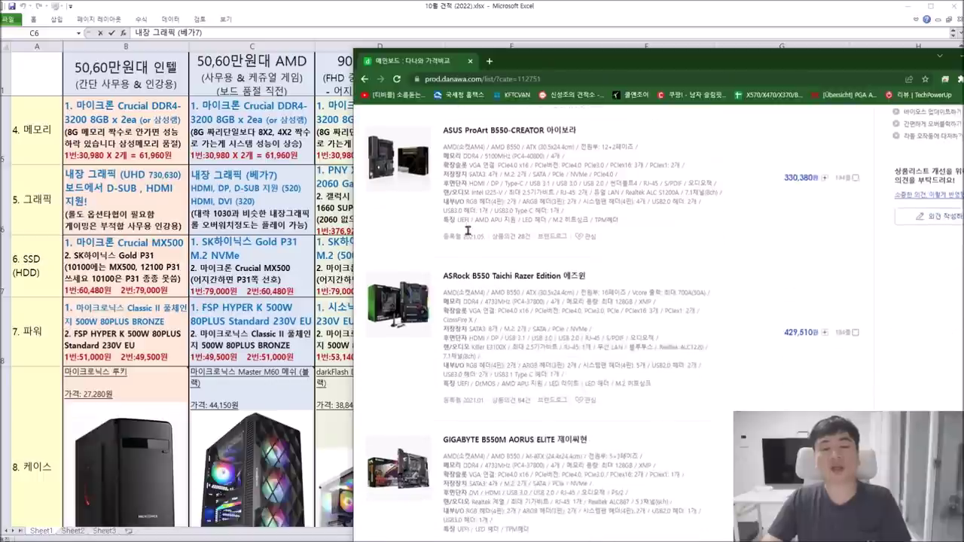
pyautogui.scroll(-8, 503, 230)
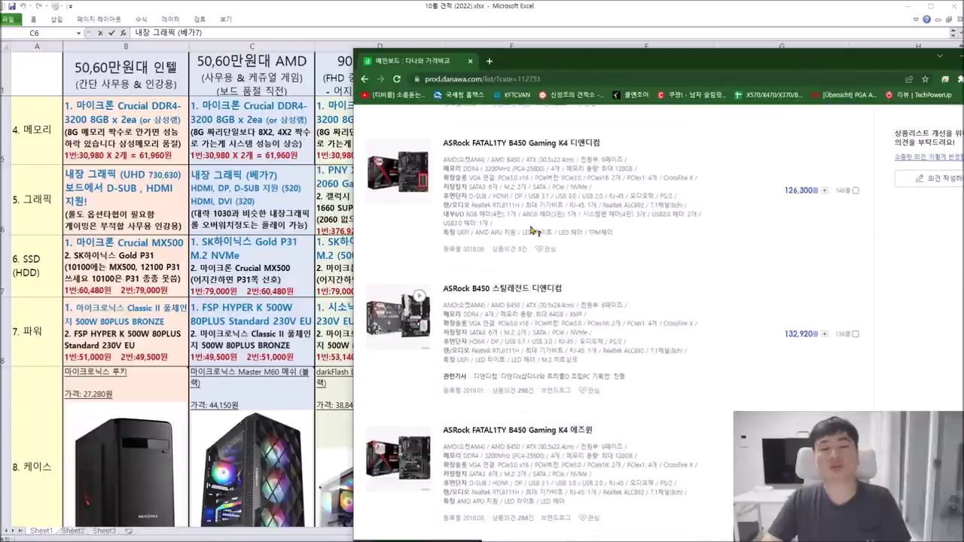
pyautogui.middleClick(544, 146)
pyautogui.hotkey('ctrl', 'Tab')
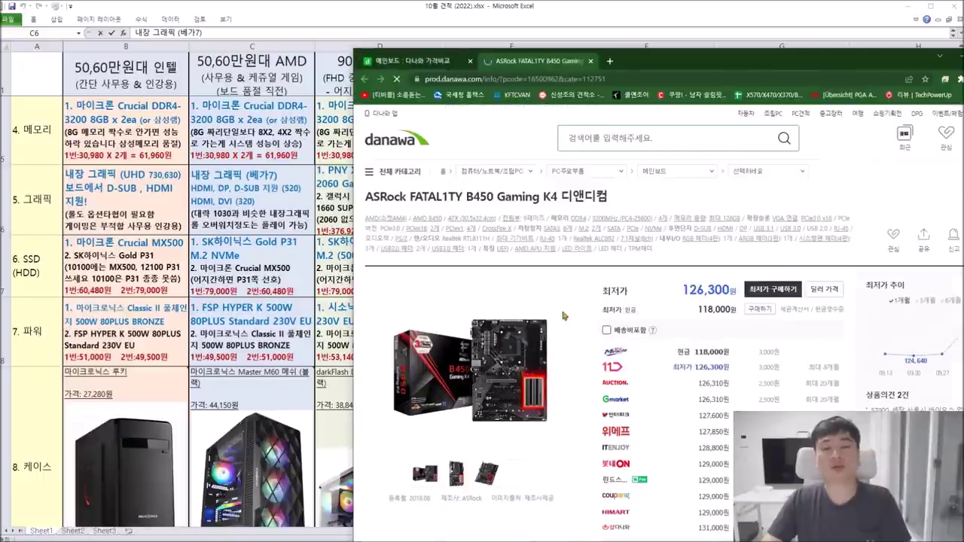
# Enlarge the rear-port photo of the FATAL1TY B450 Gaming K4 and move the browser window aside to uncover the spreadsheet.
pyautogui.scroll(-3, 522, 339)
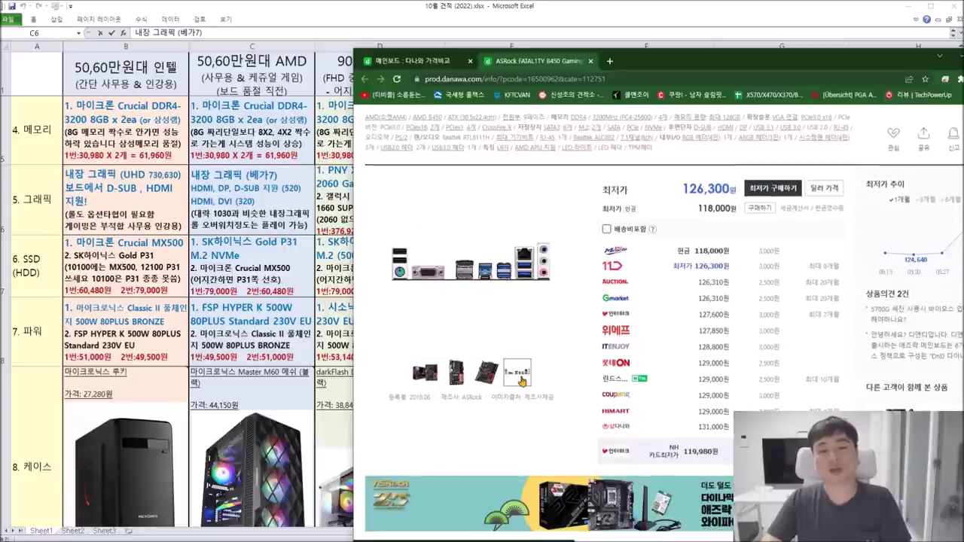
pyautogui.click(522, 380)
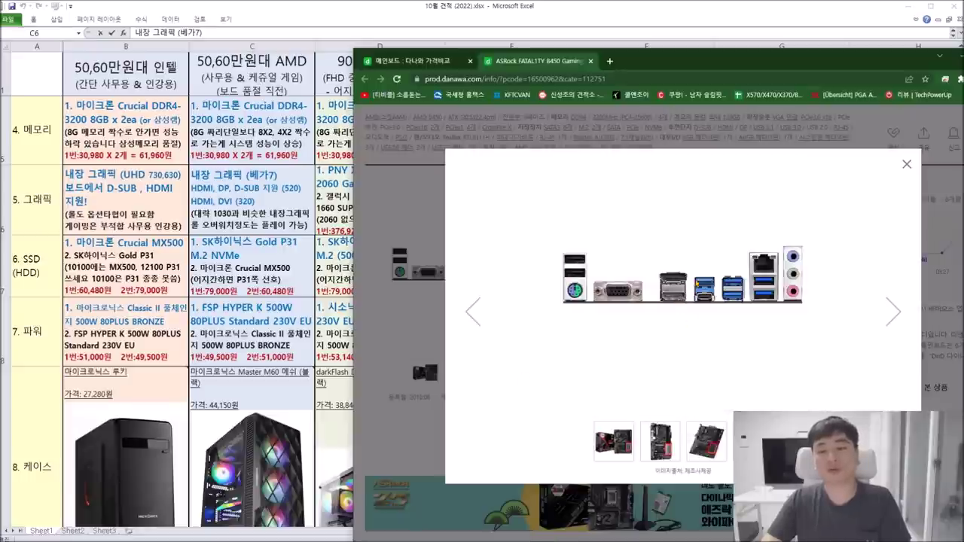
pyautogui.moveTo(682, 66); pyautogui.dragTo(963, 97)
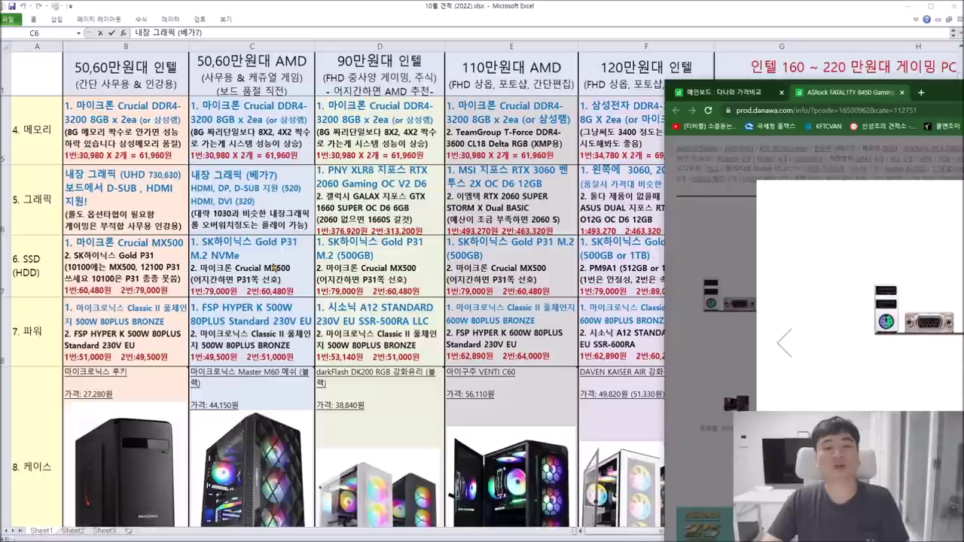
# Return to the spreadsheet and highlight the HDMI, DP, D-SUB 지원 (520) line in the 50,60만원대 AMD 그래픽 cell.
pyautogui.click(260, 202)
pyautogui.hotkey('alt', 'Tab')
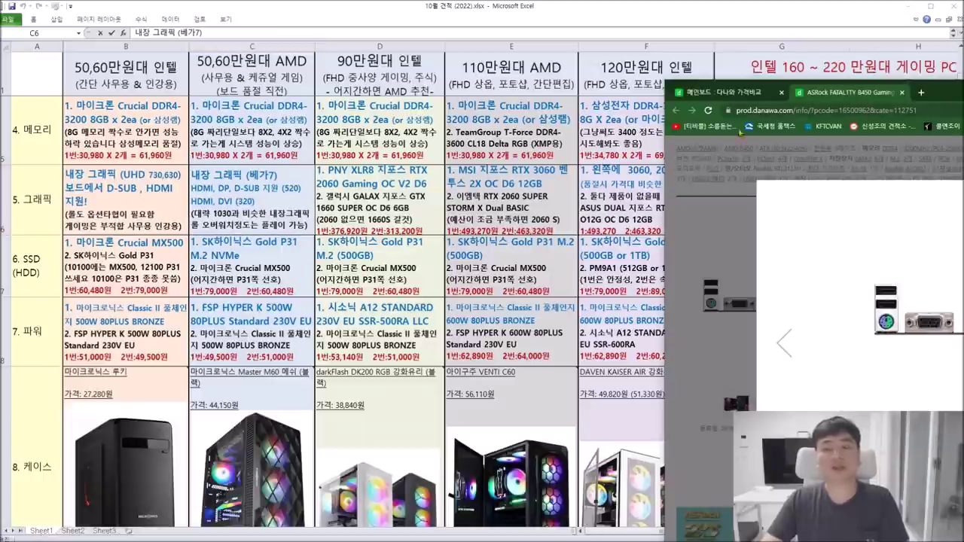
pyautogui.click(255, 228)
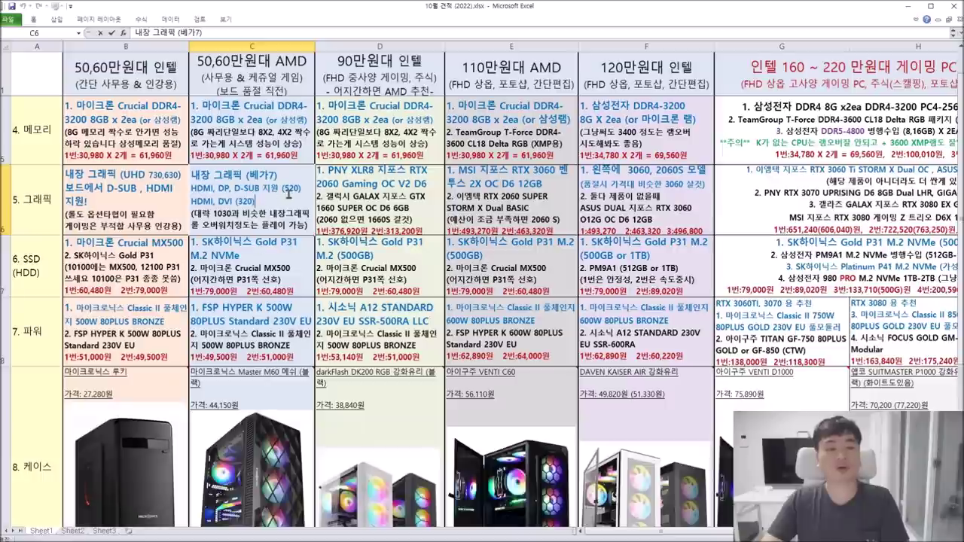
pyautogui.moveTo(304, 188); pyautogui.dragTo(180, 187)
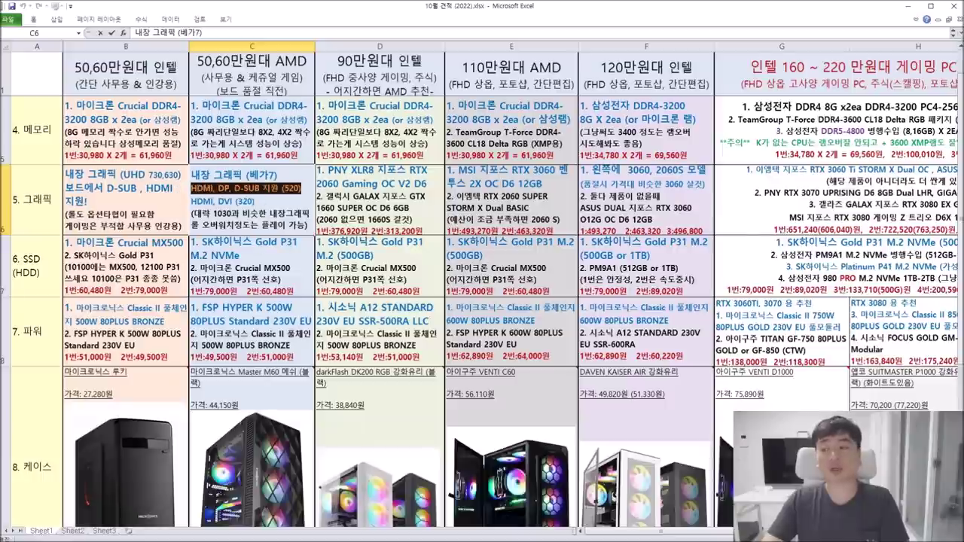
pyautogui.hotkey('alt', 'Tab')
pyautogui.hotkey('alt', 'Tab')
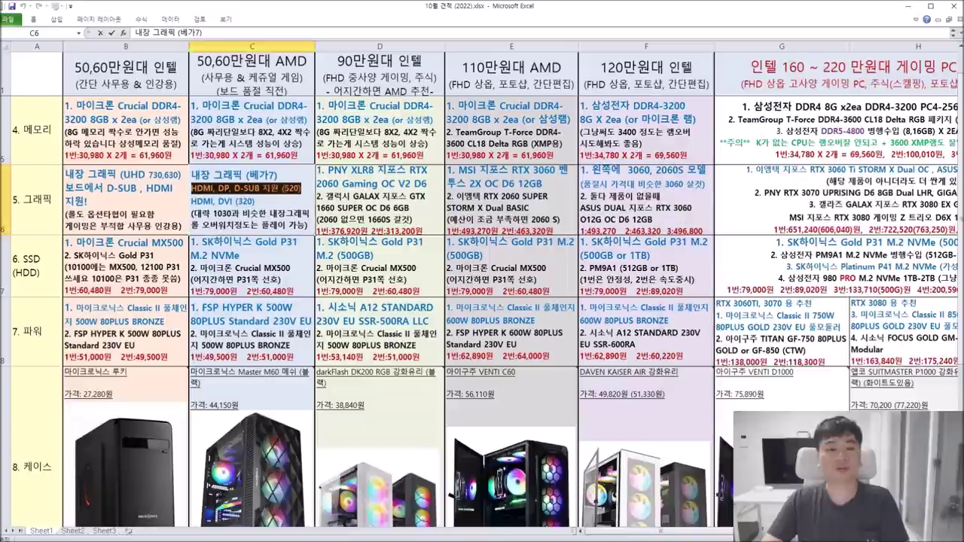
# Replace (520) with (파이탈) after HDMI, DP, D-SUB 지원 in the 50,60만원대 AMD 그래픽 cell.
pyautogui.press('BackSpace')
pyautogui.press('BackSpace')
pyautogui.press('BackSpace')
pyautogui.press('BackSpace')
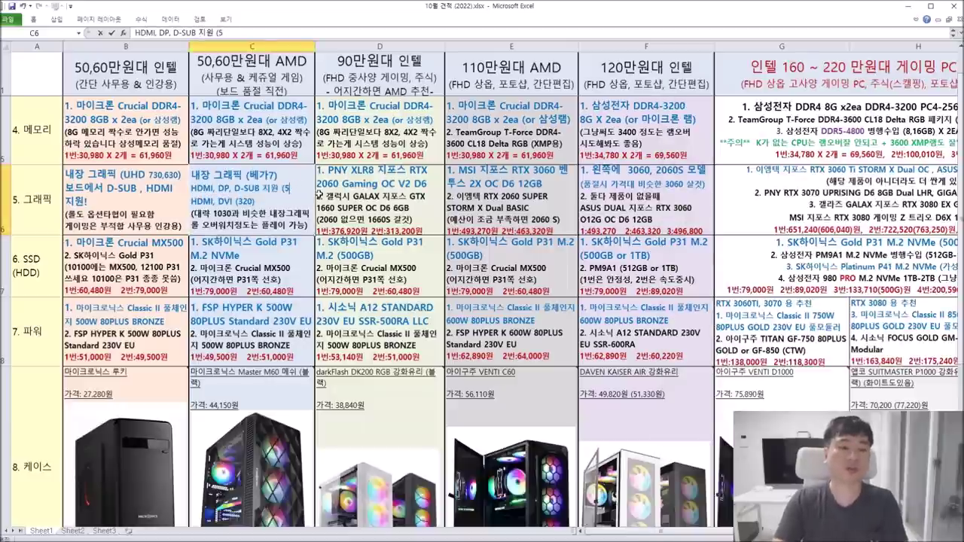
pyautogui.write('VK')
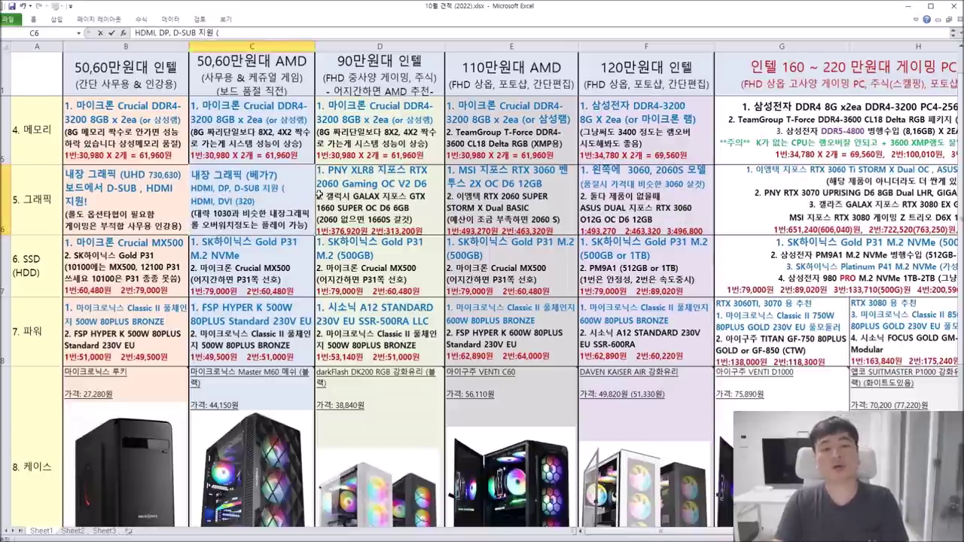
pyautogui.press('BackSpace')
pyautogui.write('파이랄')
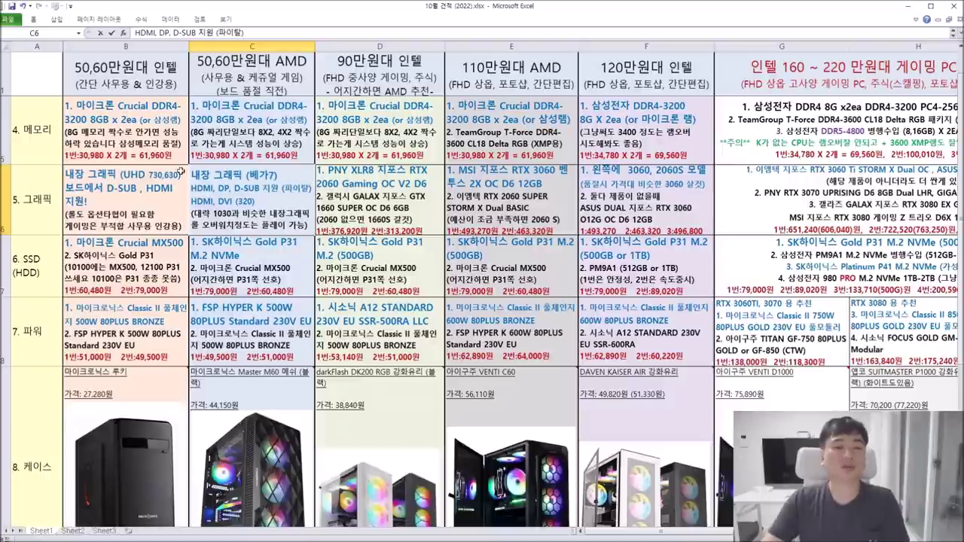
# Select the HDMI, DVI (320) line in the same 그래픽 cell.
pyautogui.click(260, 201)
pyautogui.hotkey('shift', 'Left')
pyautogui.hotkey('shift', 'Left')
pyautogui.hotkey('shift', 'Left')
pyautogui.hotkey('shift', 'Left')
pyautogui.hotkey('shift', 'Left')
pyautogui.hotkey('shift', 'Left')
pyautogui.hotkey('shift', 'Left')
pyautogui.hotkey('shift', 'Left')
pyautogui.hotkey('shift', 'Left')
pyautogui.hotkey('shift', 'Left')
pyautogui.hotkey('shift', 'Left')
pyautogui.hotkey('shift', 'Left')
pyautogui.hotkey('shift', 'Left')
pyautogui.hotkey('shift', 'Left')
pyautogui.hotkey('shift', 'Left')
# In the Danawa browser window, close the enlarged port photo and open the ASRock B450 스틸레전드 디앤디컴 product page.
pyautogui.hotkey('alt', 'Tab')
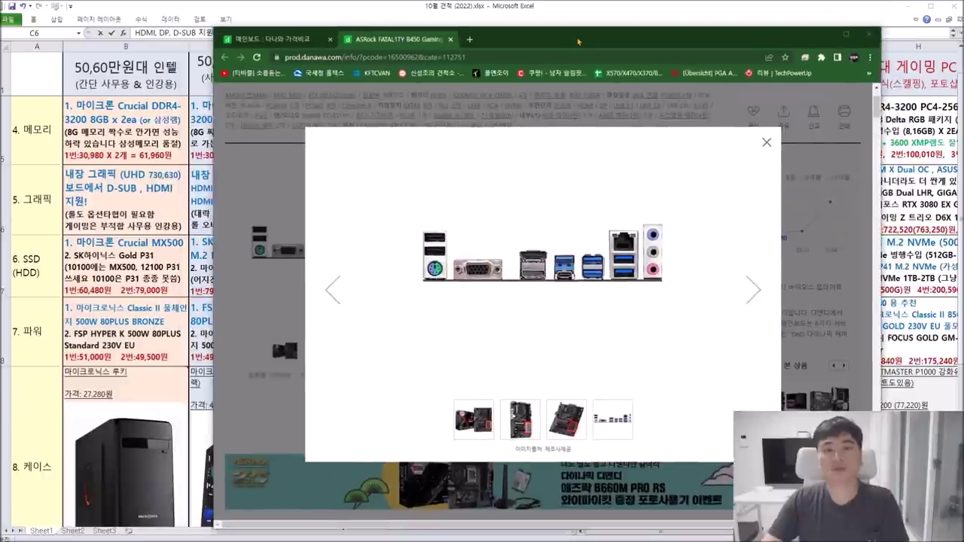
pyautogui.press('Escape')
pyautogui.click(375, 270)
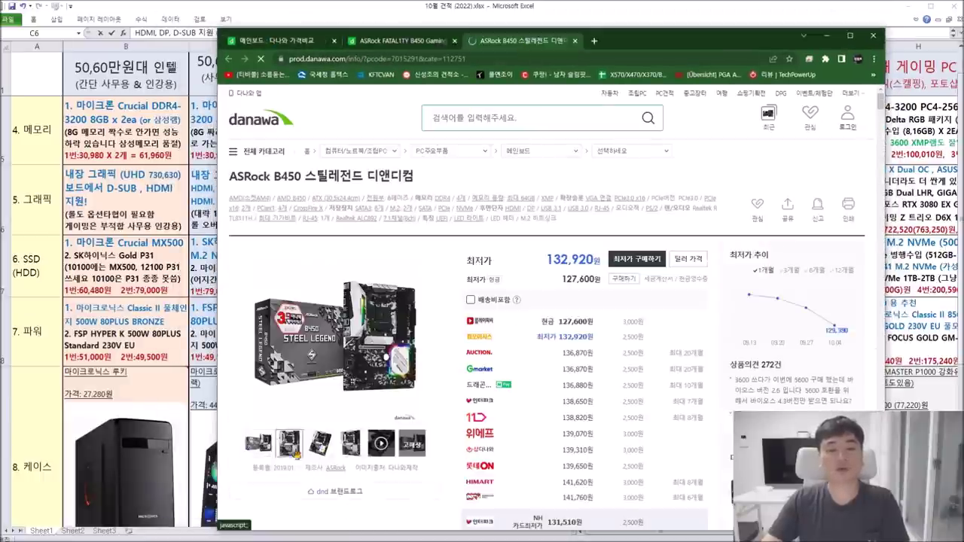
# Examine the rear video ports in the B450 스틸레전드 detailed product information, and move the browser aside to uncover the spreadsheet.
pyautogui.scroll(-2, 357, 437)
pyautogui.scroll(-5, 357, 437)
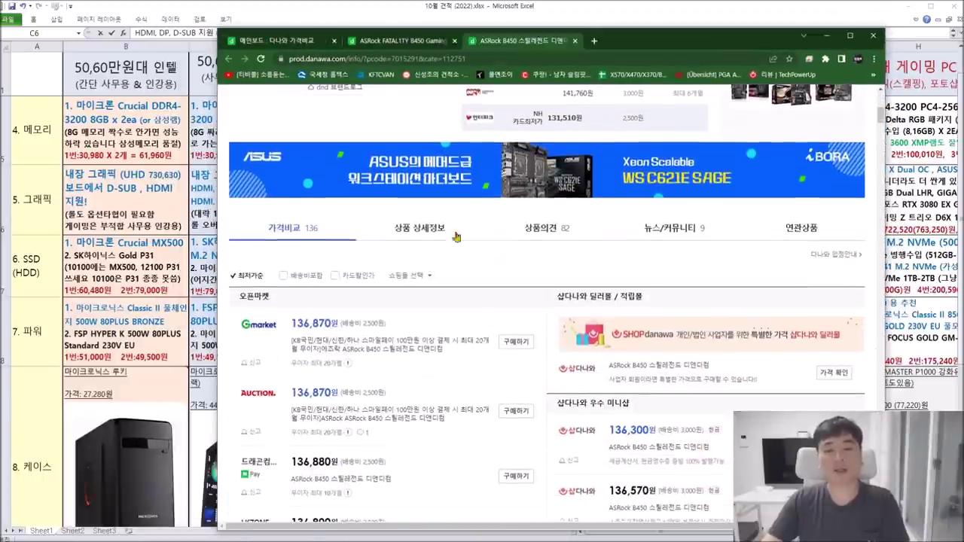
pyautogui.click(411, 161)
pyautogui.scroll(-5, 510, 364)
pyautogui.scroll(-15, 510, 363)
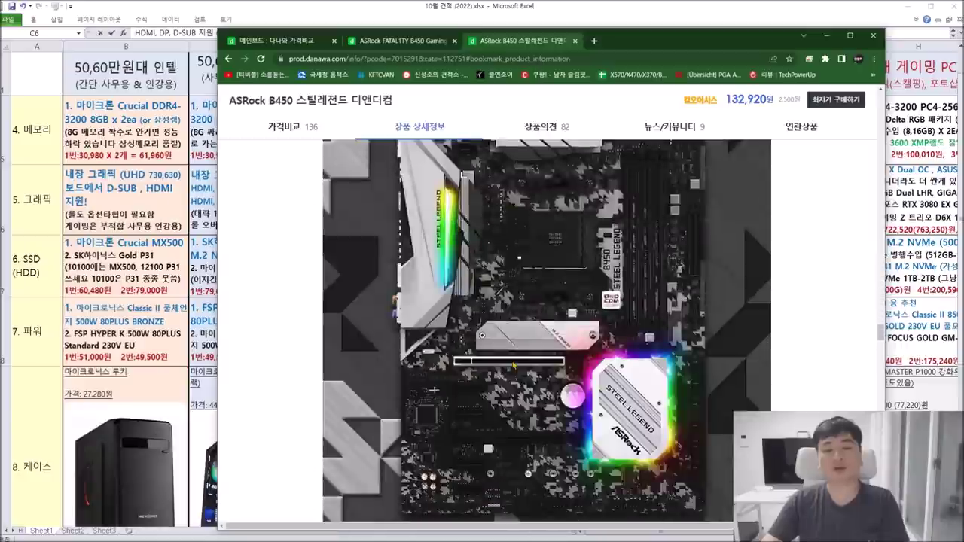
pyautogui.click(602, 198)
pyautogui.scroll(-10, 603, 263)
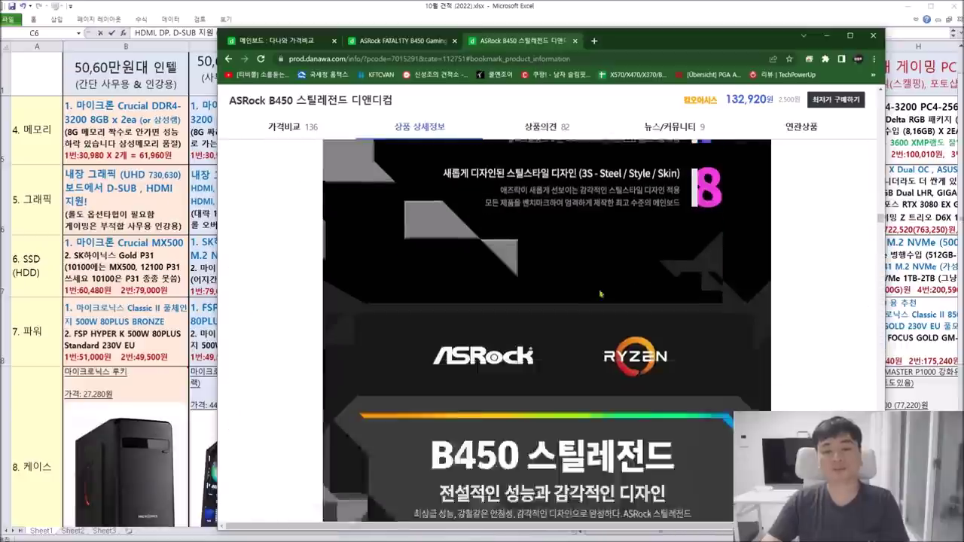
pyautogui.scroll(1, 612, 283)
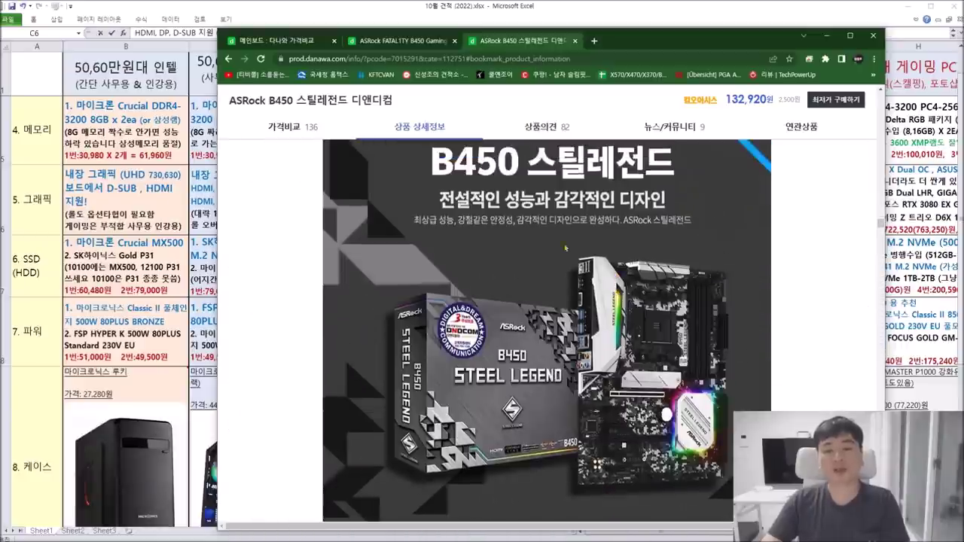
pyautogui.scroll(-15, 585, 305)
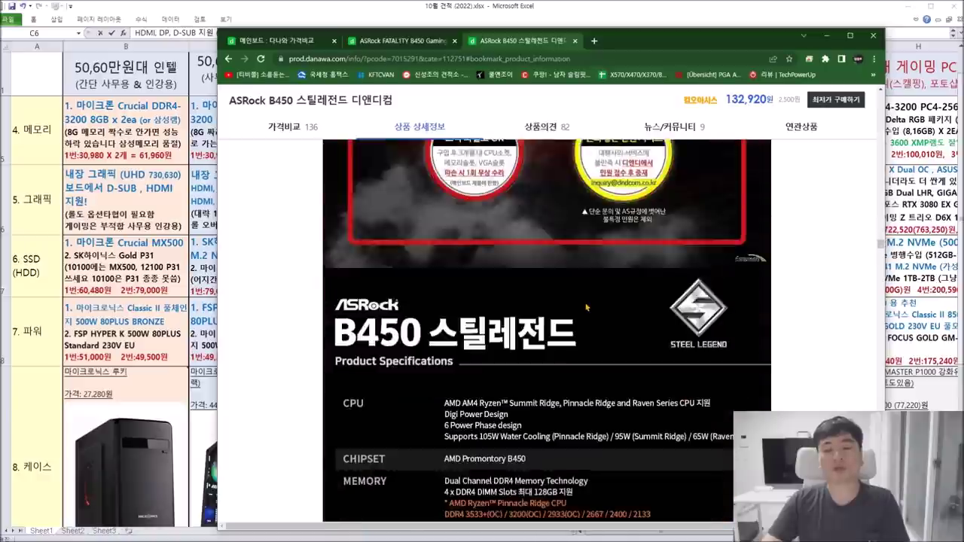
pyautogui.scroll(-15, 585, 304)
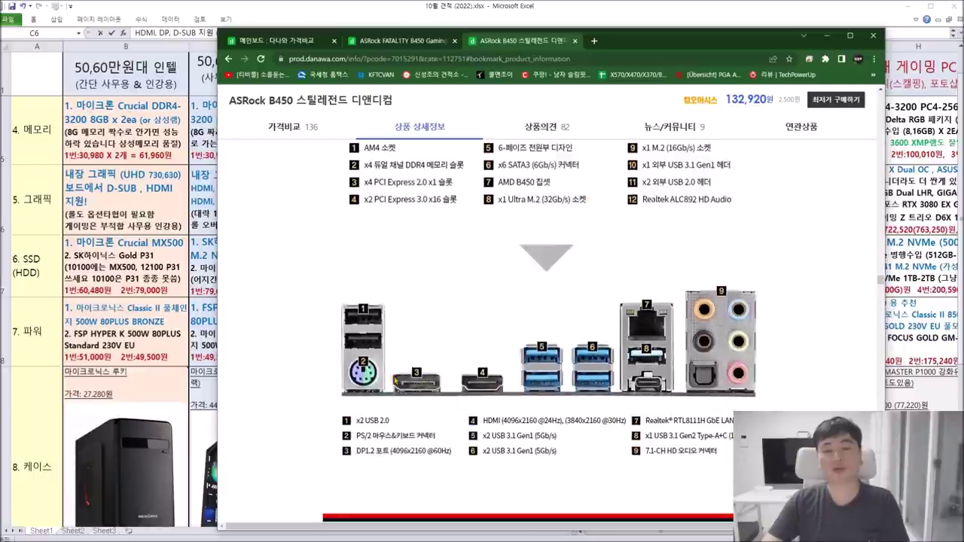
pyautogui.moveTo(635, 42); pyautogui.dragTo(963, 96)
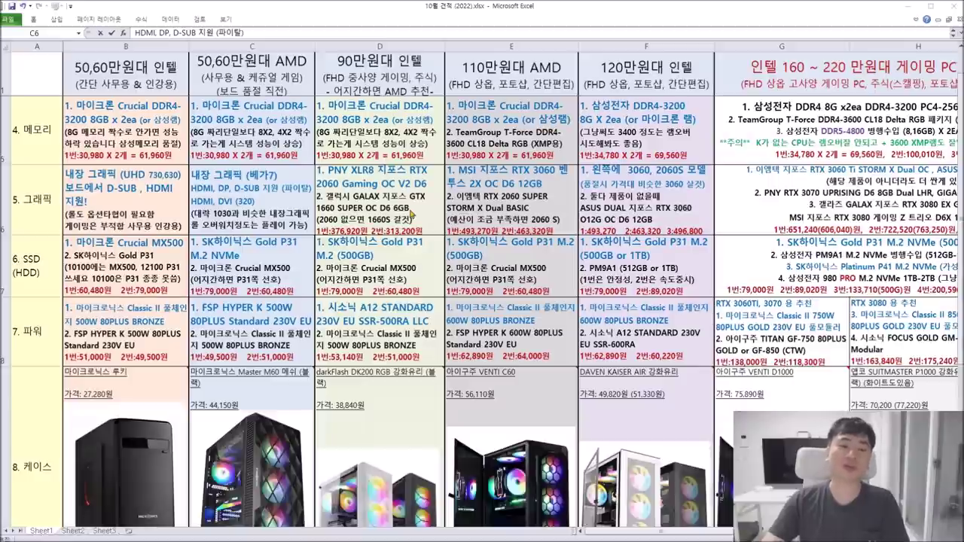
# Change the HDMI, DVI (320) line in the 50,60만원대 AMD 그래픽 cell to HDMI, DP (스틸레전드).
pyautogui.tripleClick(258, 201)
pyautogui.click(266, 199)
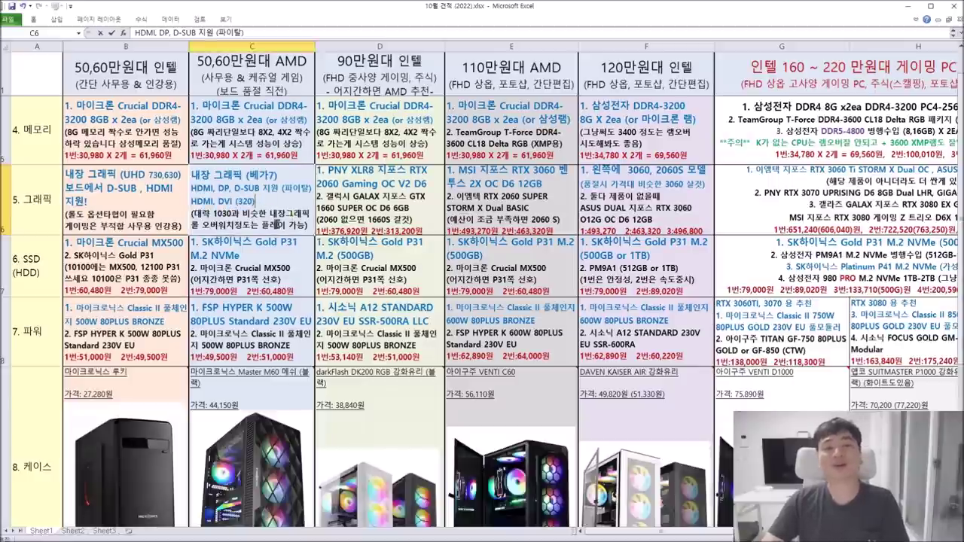
pyautogui.press('BackSpace')
pyautogui.press('BackSpace')
pyautogui.press('BackSpace')
pyautogui.press('BackSpace')
pyautogui.press('BackSpace')
pyautogui.press('BackSpace')
pyautogui.press('BackSpace')
pyautogui.press('BackSpace')
pyautogui.press('BackSpace')
pyautogui.write('DP')
pyautogui.write(',')
pyautogui.press('BackSpace')
pyautogui.press('BackSpace')
pyautogui.write('(스틸레전드)')
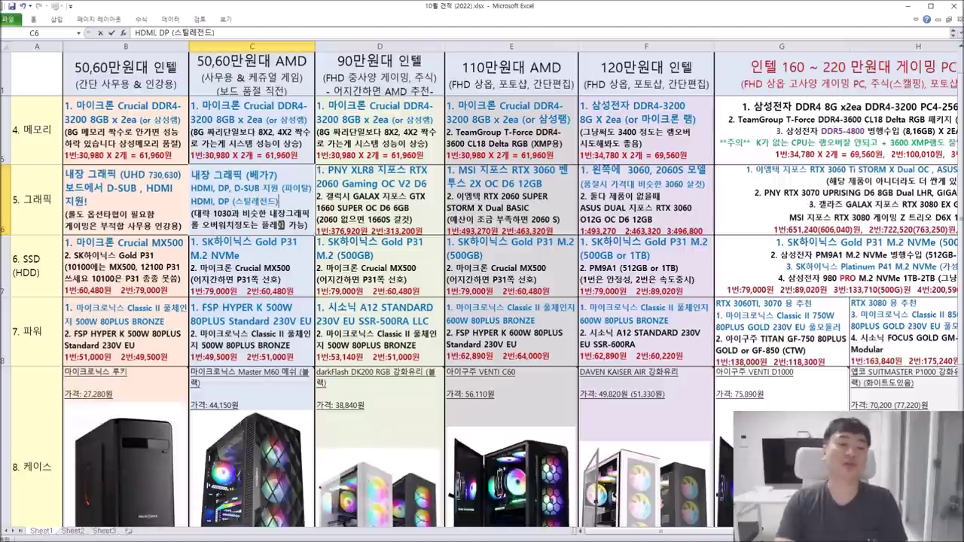
pyautogui.click(261, 315)
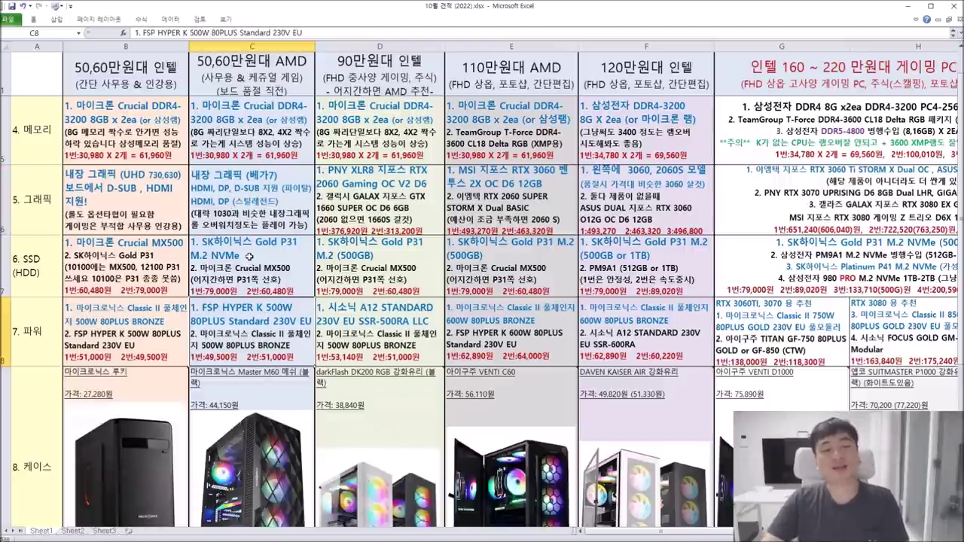
# Highlight 마이크론 Crucial MX500 in the 50,60만원대 AMD SSD cell and the 마이크로닉스 Classic II 풀체인지 500W option in its 파워 cell.
pyautogui.doubleClick(249, 256)
pyautogui.moveTo(202, 242); pyautogui.dragTo(196, 269)
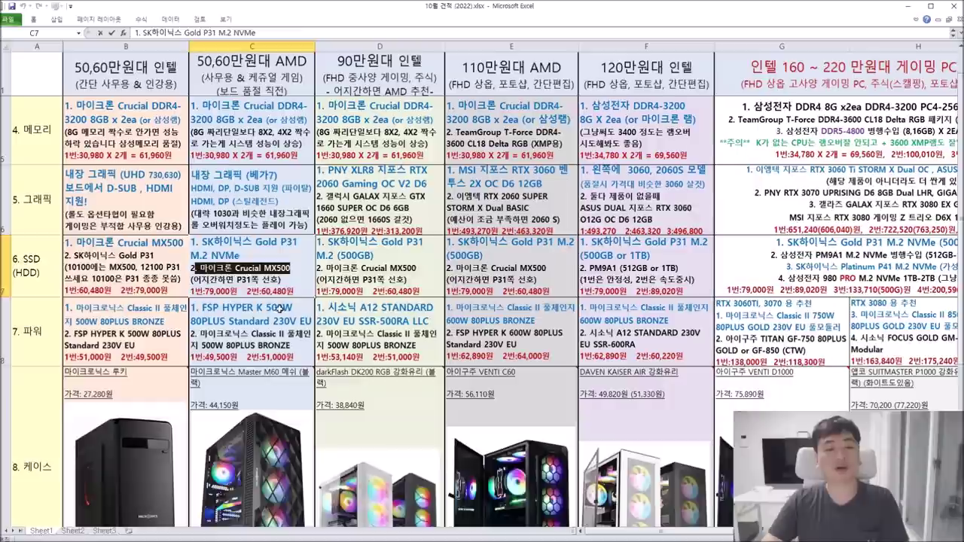
pyautogui.doubleClick(280, 308)
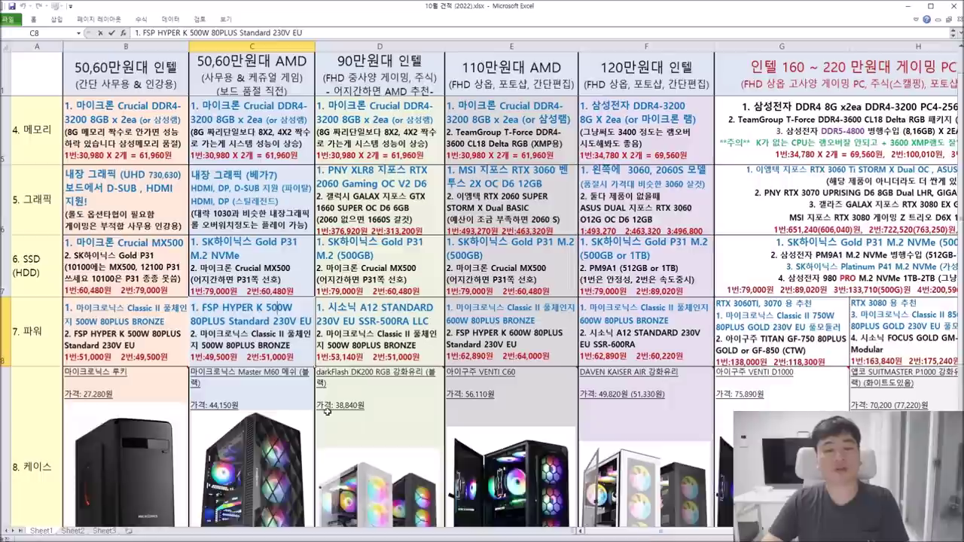
pyautogui.moveTo(201, 334); pyautogui.dragTo(309, 344)
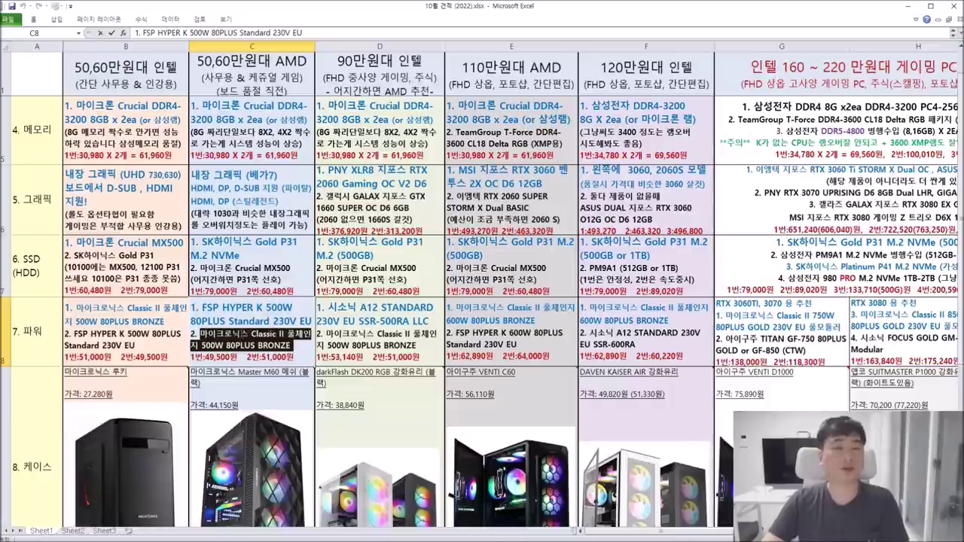
pyautogui.click(249, 317)
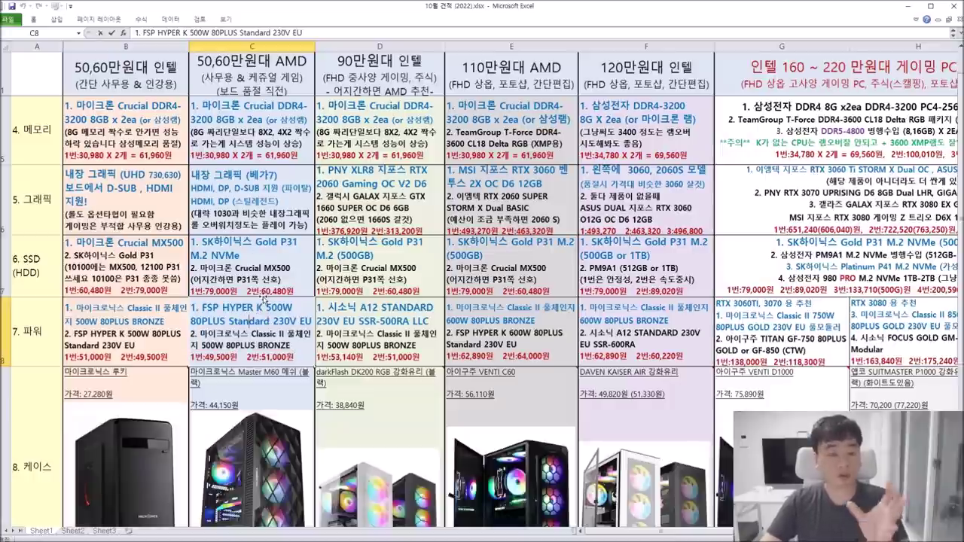
# View the comments attached to the 마이크로닉스 Master M60 and darkFlash DK200 cells in the 케이스 row.
pyautogui.scroll(-1, 273, 294)
pyautogui.moveTo(276, 294)
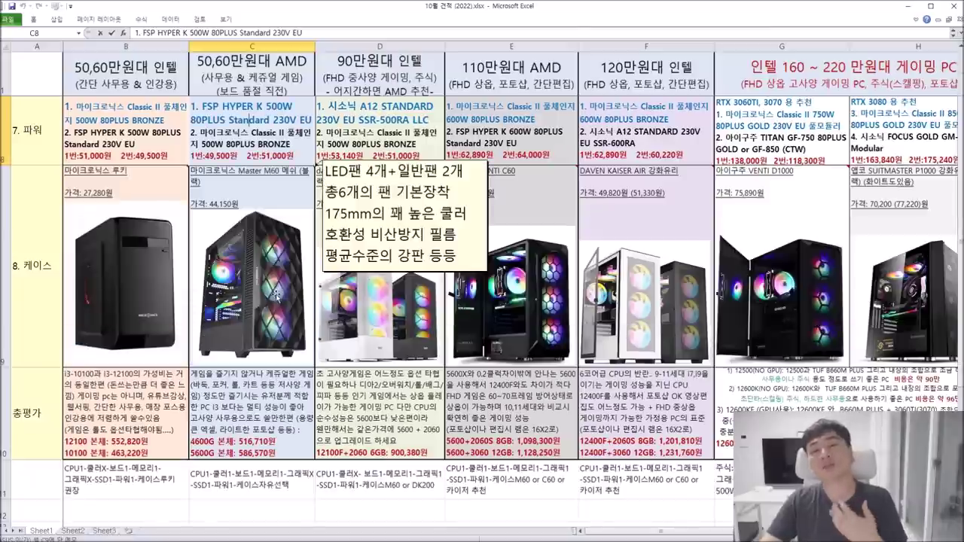
pyautogui.moveTo(324, 311)
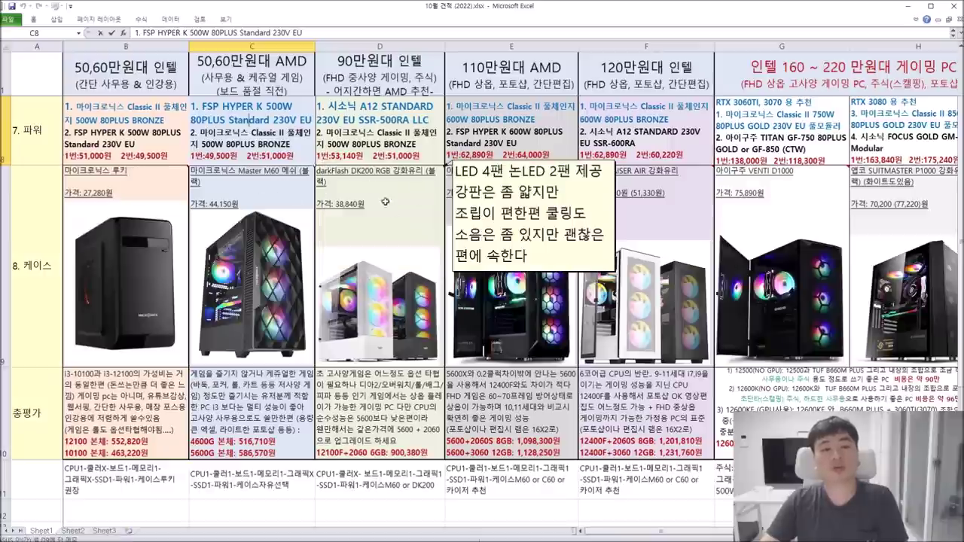
pyautogui.moveTo(153, 309)
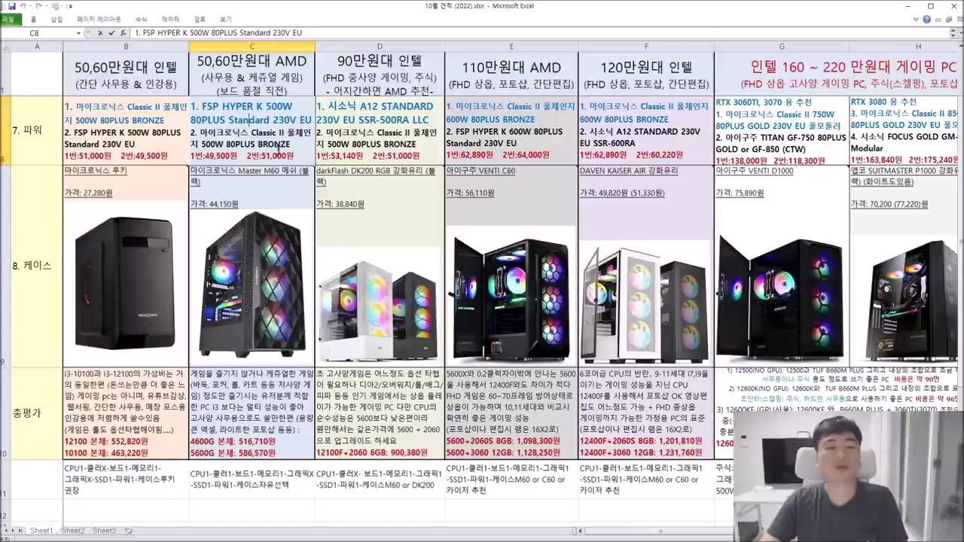
pyautogui.moveTo(264, 220)
# Highlight the 4600G and 5600G 본체 prices in turn in the 50,60만원대 AMD 총평가 cell.
pyautogui.click(279, 405)
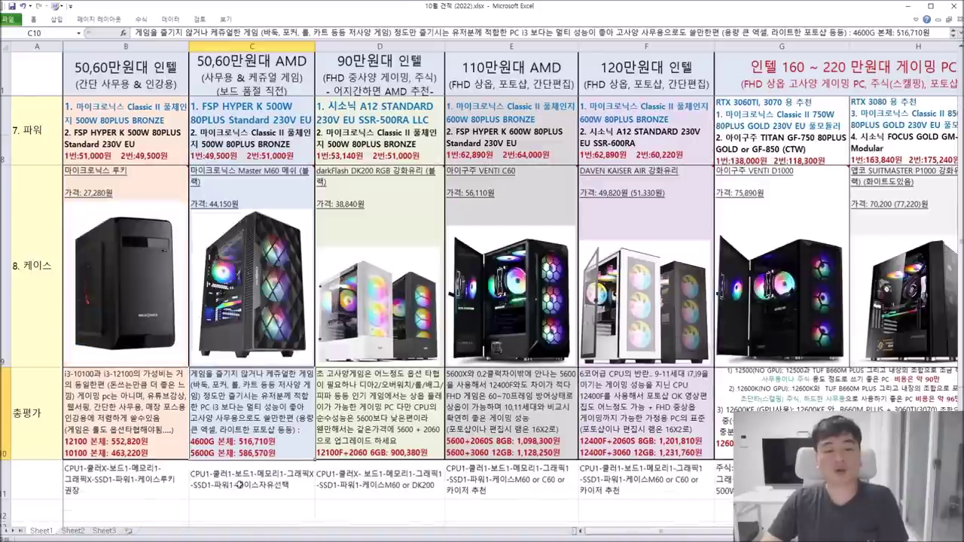
pyautogui.doubleClick(227, 447)
pyautogui.moveTo(278, 442); pyautogui.dragTo(238, 442)
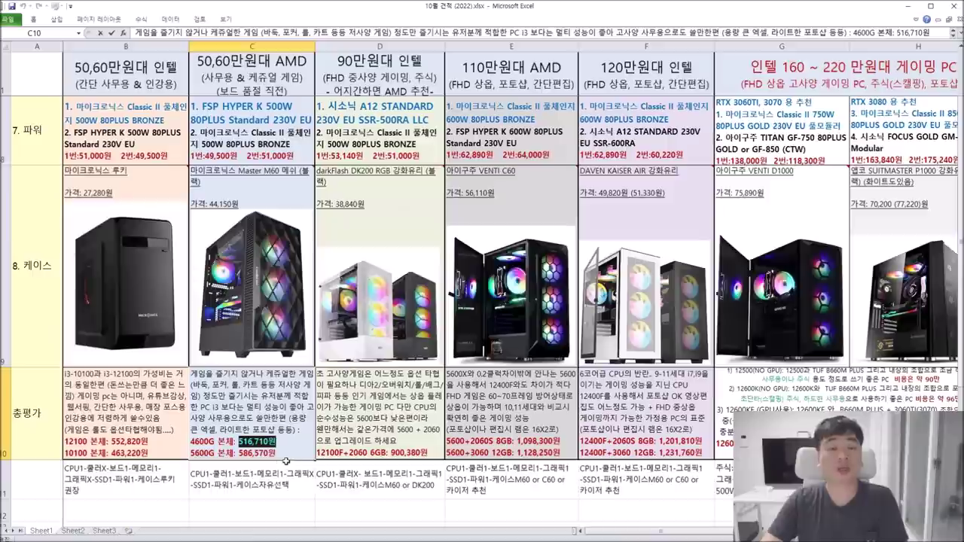
pyautogui.moveTo(189, 454); pyautogui.dragTo(238, 453)
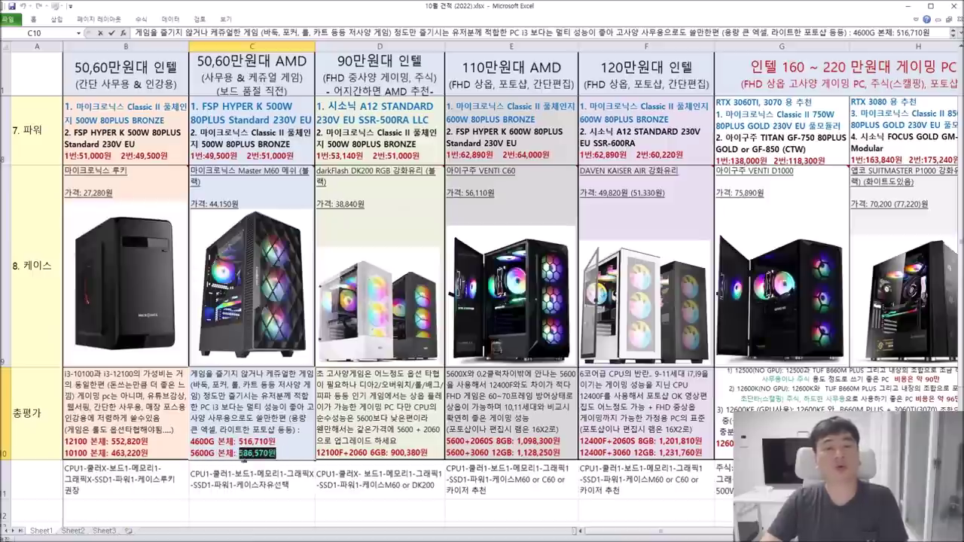
pyautogui.click(286, 478)
# Highlight the opening remarks about 케쥬얼한 게임 and suitable users in the 50,60만원대 AMD 총평가 cell.
pyautogui.doubleClick(199, 375)
pyautogui.moveTo(200, 375); pyautogui.dragTo(313, 375)
pyautogui.click(294, 380)
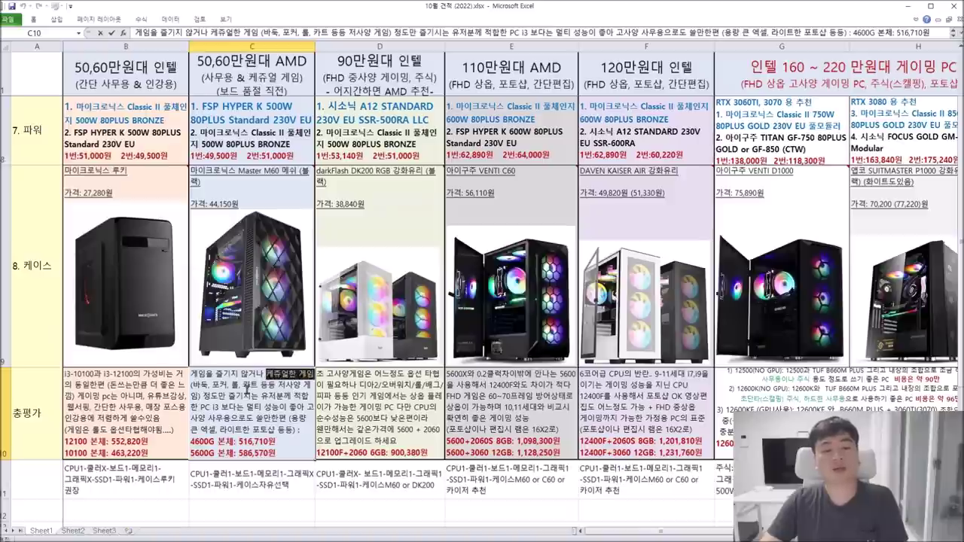
pyautogui.click(226, 400)
pyautogui.moveTo(203, 395); pyautogui.dragTo(277, 407)
pyautogui.click(261, 409)
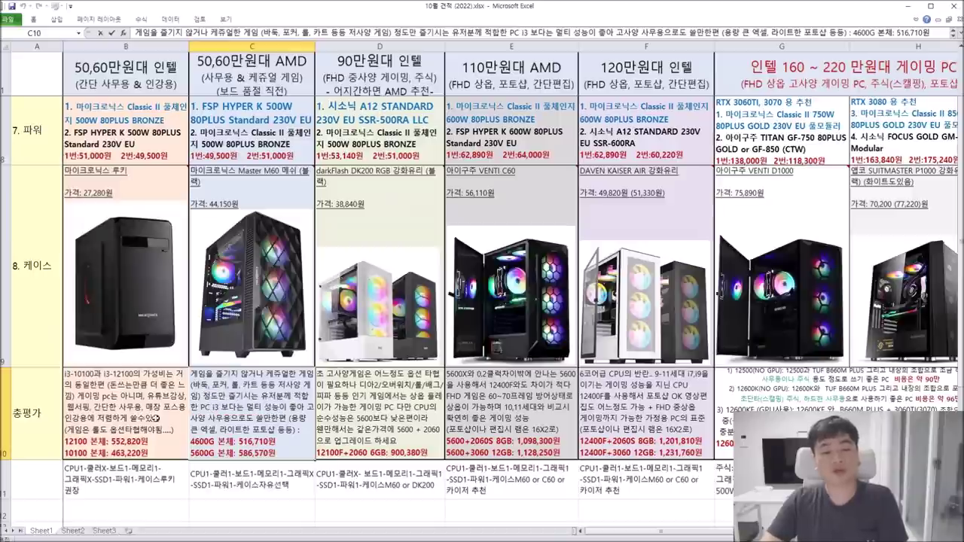
# Highlight the 멀티 성능 and 라이트한 포토샵 remarks in the same 총평가 cell, and leave the cell unchanged.
pyautogui.moveTo(248, 408); pyautogui.dragTo(305, 419)
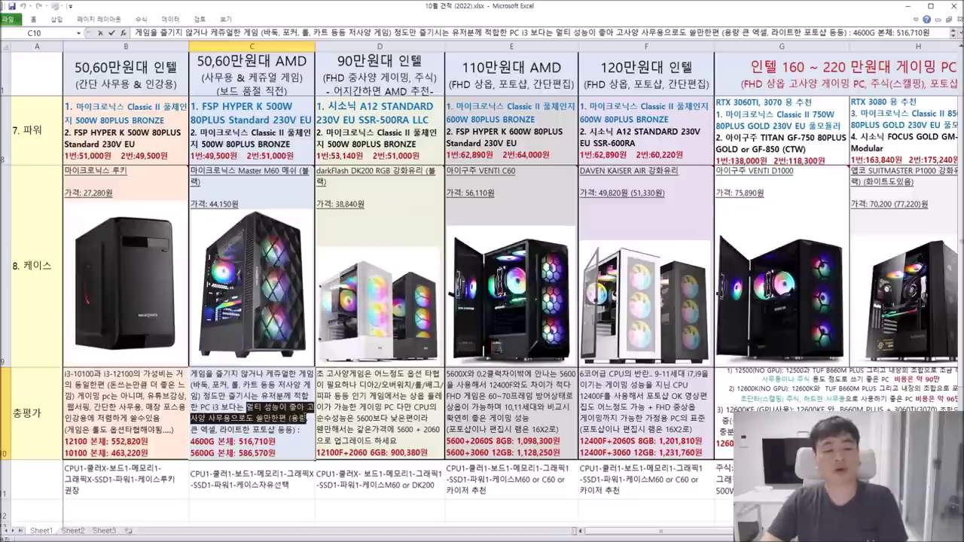
pyautogui.click(300, 431)
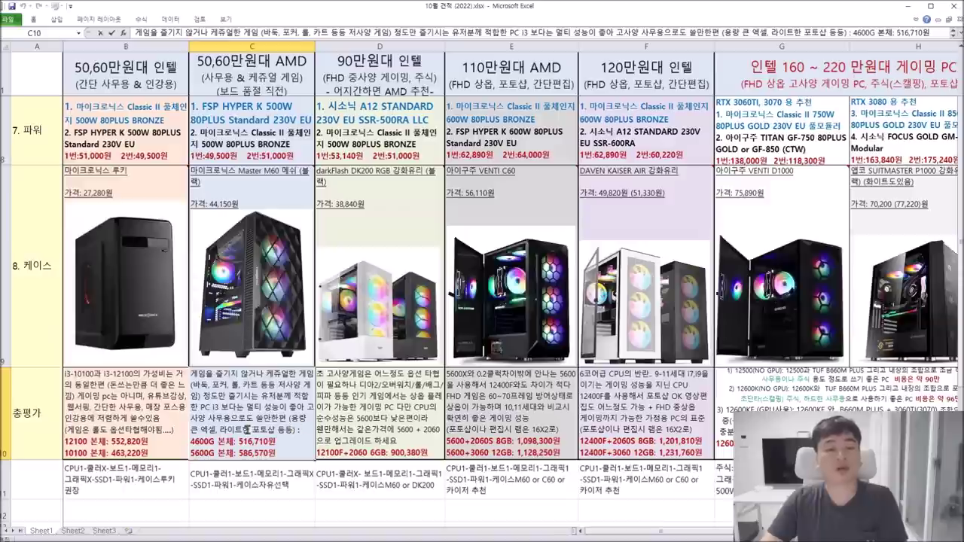
pyautogui.moveTo(219, 431); pyautogui.dragTo(289, 430)
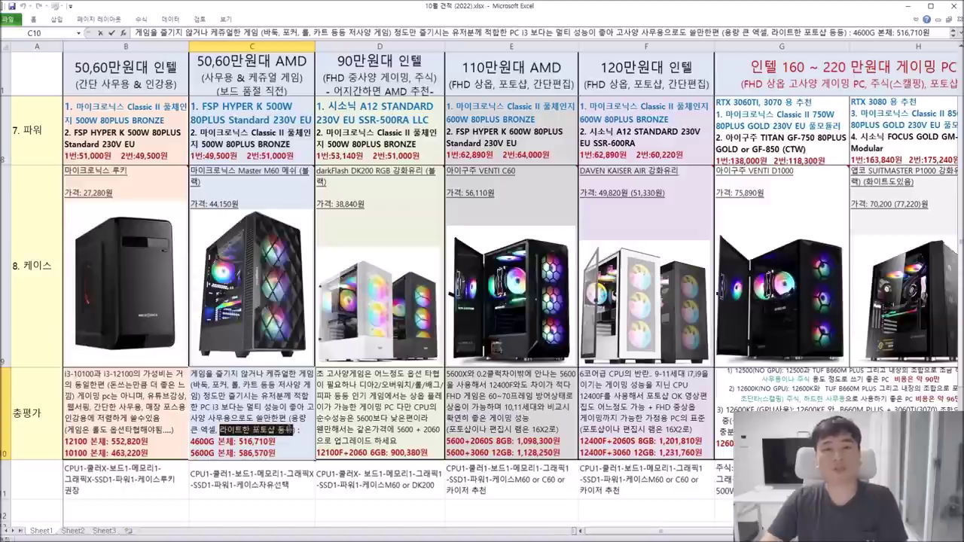
pyautogui.click(379, 497)
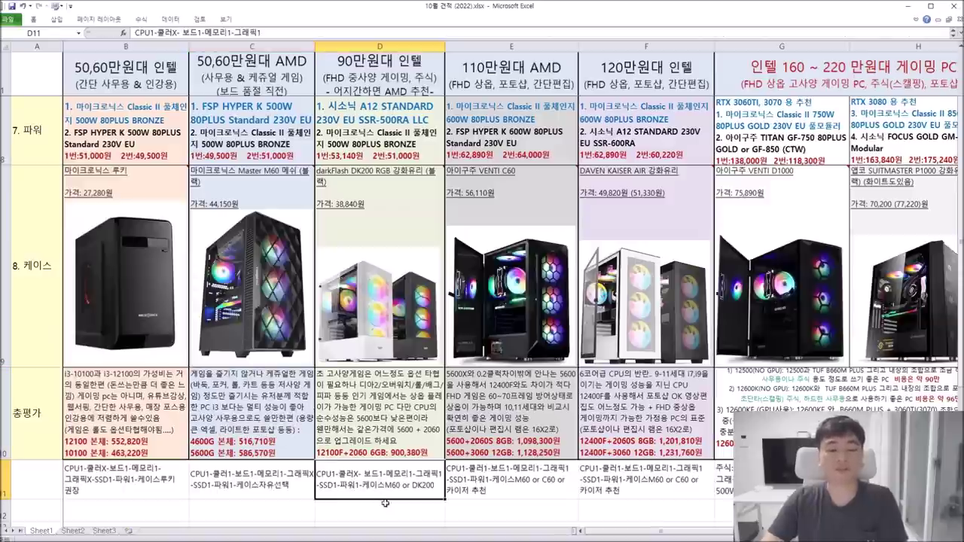
# Highlight 인텔 코어i3-12세대 12100F (엘더레이크 정품) in the 90만원대 인텔 CPU선택 cell and leave the cell unchanged.
pyautogui.scroll(2, 388, 497)
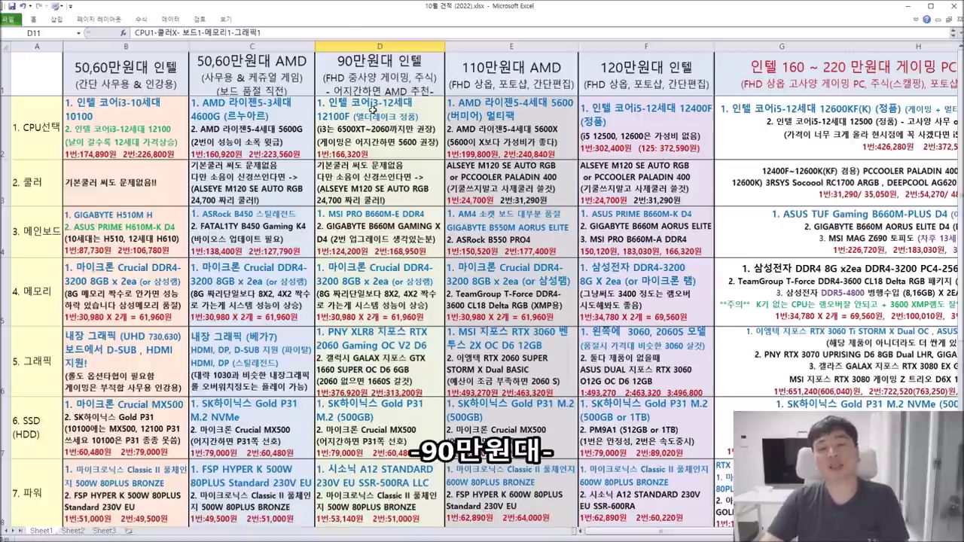
pyautogui.doubleClick(332, 123)
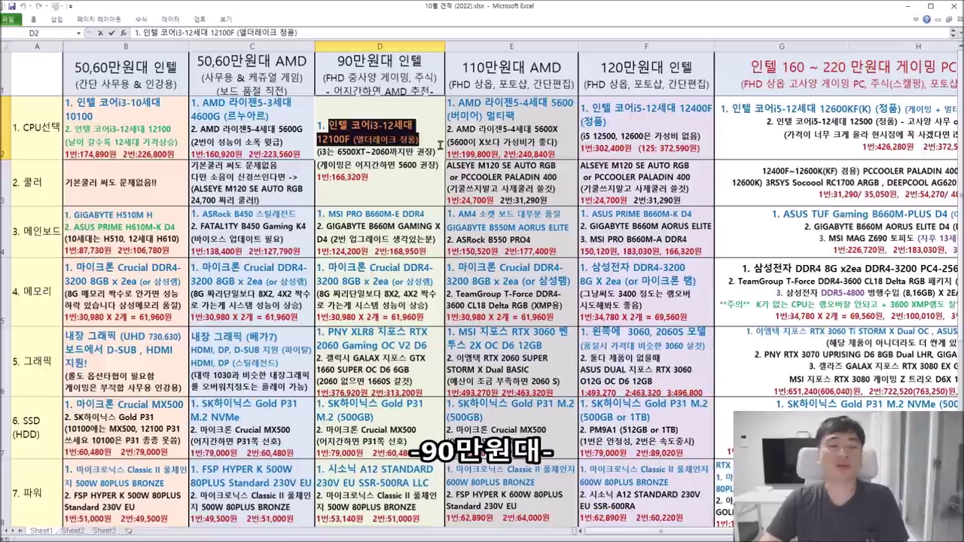
pyautogui.click(387, 248)
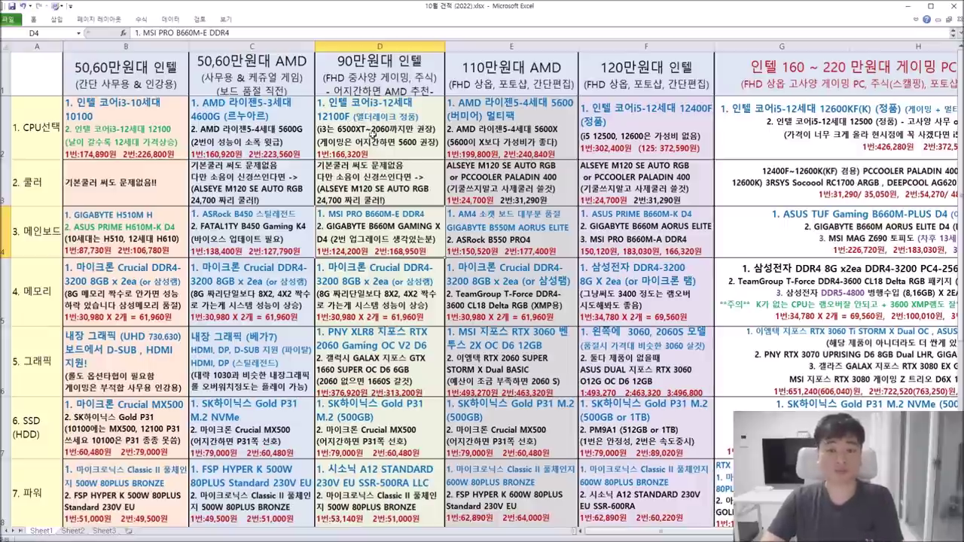
pyautogui.doubleClick(374, 148)
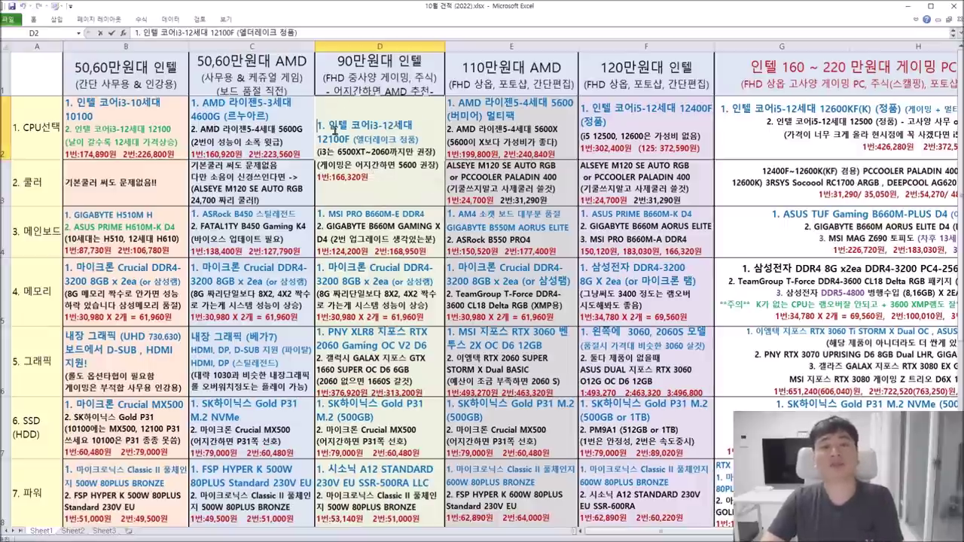
pyautogui.moveTo(328, 125); pyautogui.dragTo(421, 140)
pyautogui.press('Return')
pyautogui.press('Return')
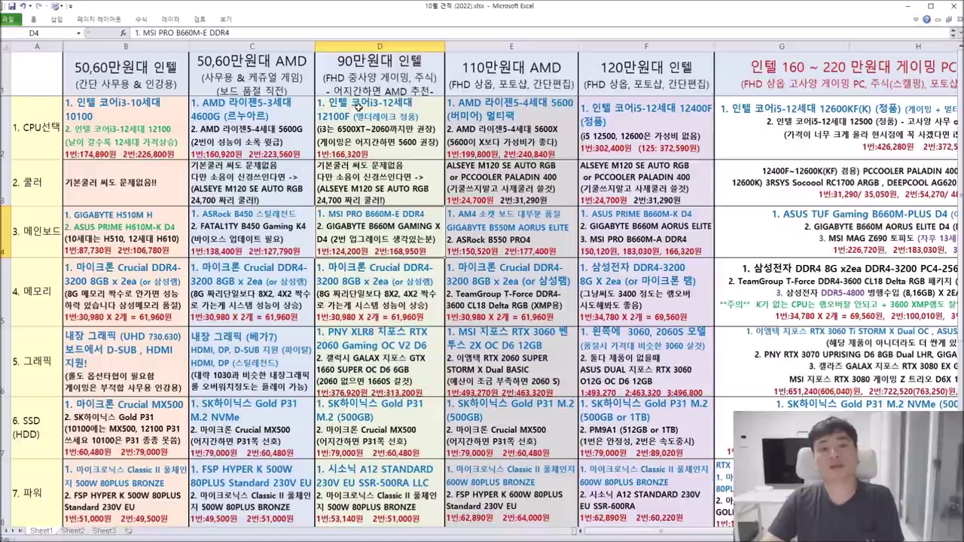
# Highlight 12100F in the 90만원대 인텔 CPU선택 cell, and 인텔 코어i3-12세대 12100 in the 50,60만원대 인텔 CPU선택 cell for comparison.
pyautogui.doubleClick(348, 119)
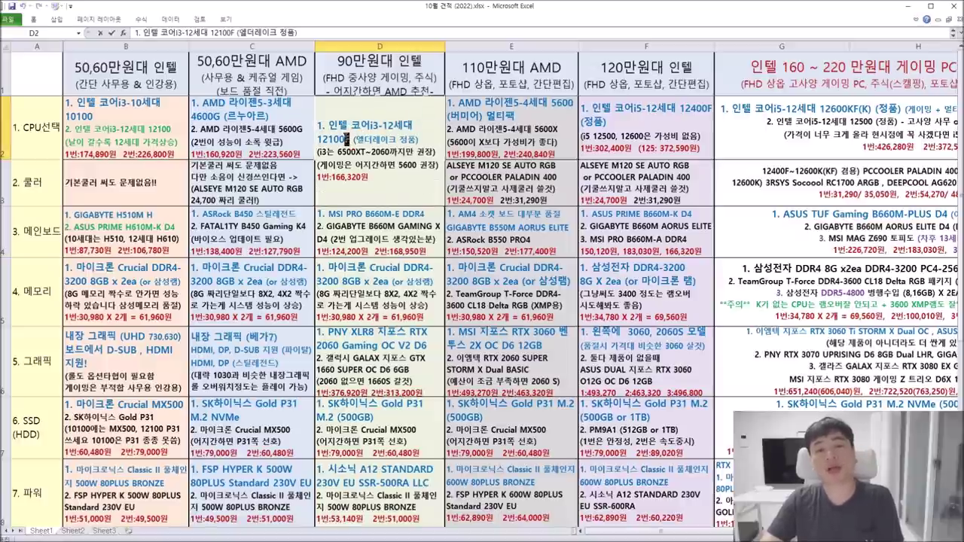
pyautogui.moveTo(349, 139); pyautogui.dragTo(328, 125)
pyautogui.doubleClick(97, 137)
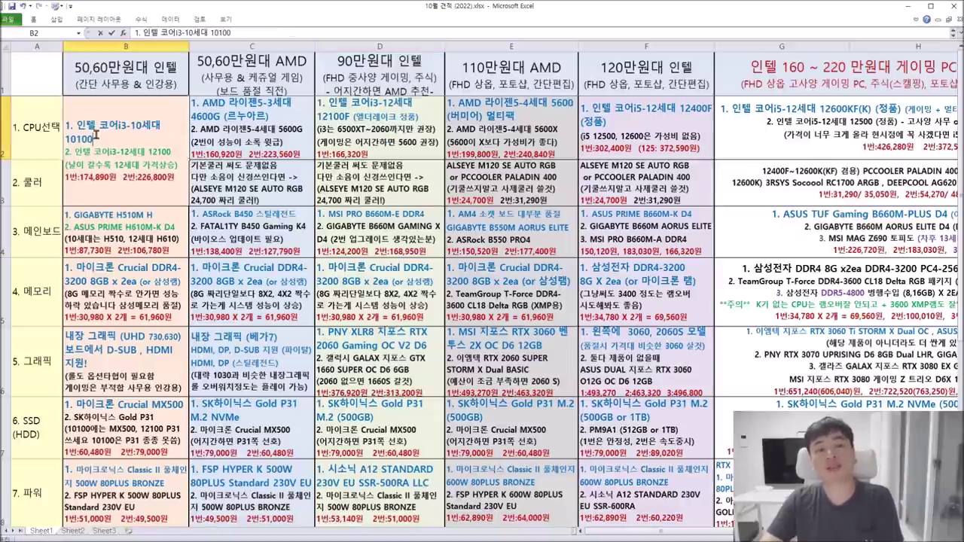
pyautogui.moveTo(74, 152); pyautogui.dragTo(172, 151)
# Highlight 인텔 코어i3-12세대 12100F once more in the 90만원대 인텔 CPU선택 cell and leave the cell unchanged.
pyautogui.click(349, 125)
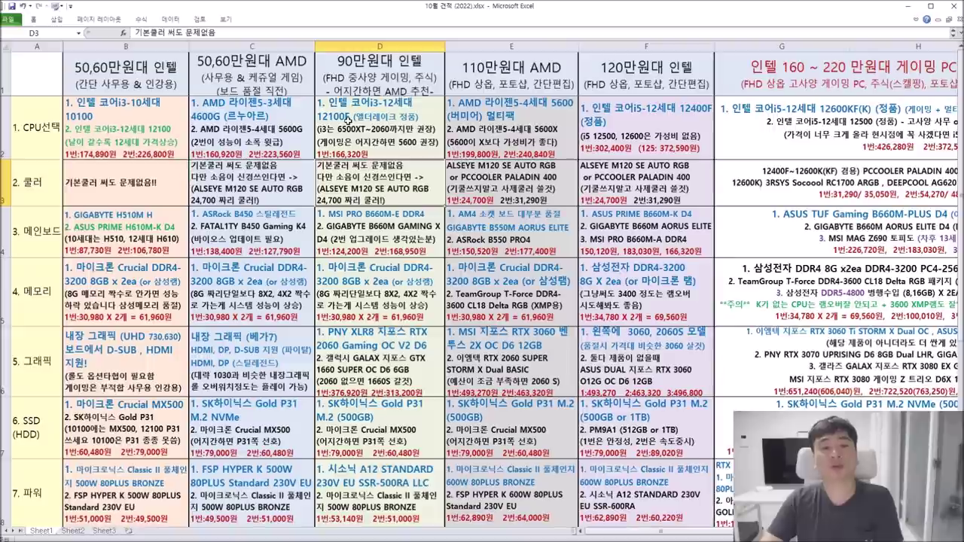
pyautogui.doubleClick(348, 125)
pyautogui.moveTo(350, 141); pyautogui.dragTo(329, 125)
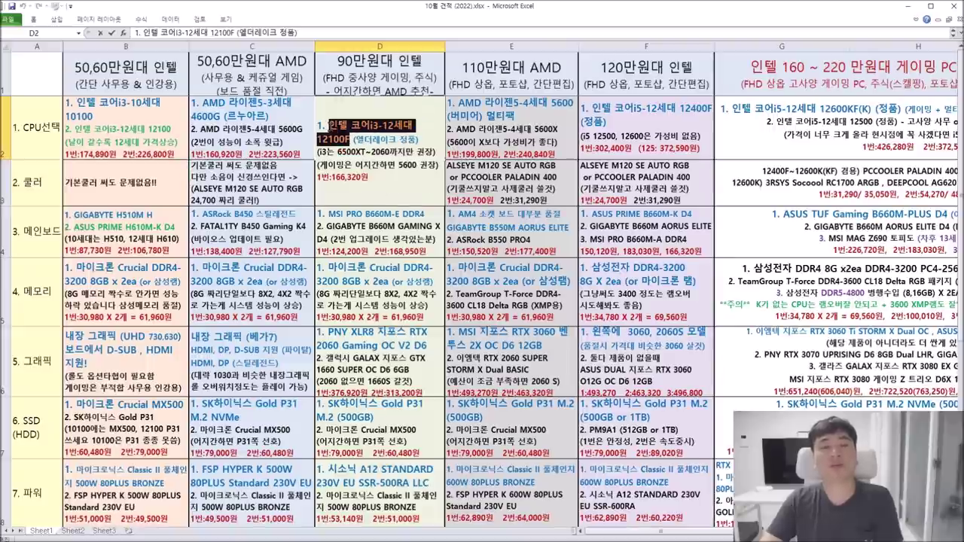
pyautogui.click(370, 179)
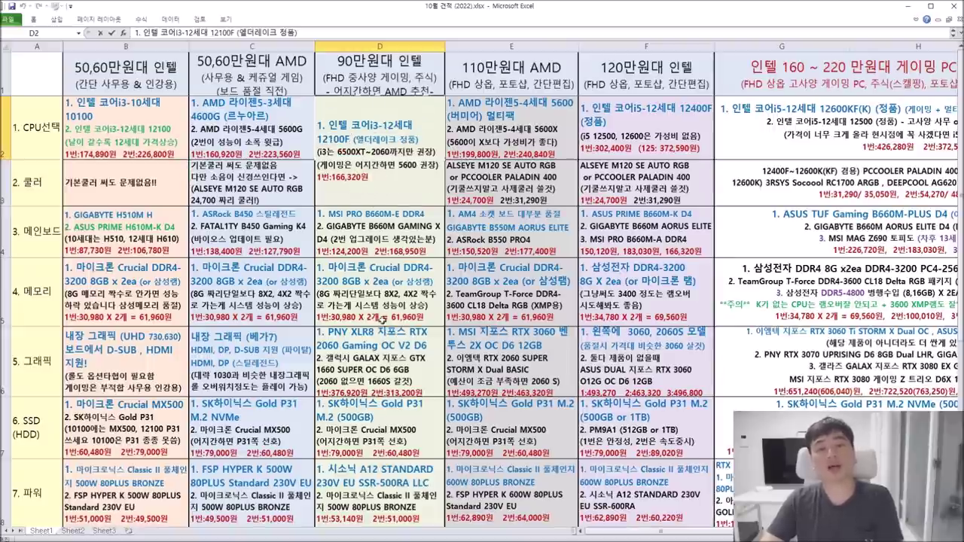
pyautogui.click(383, 265)
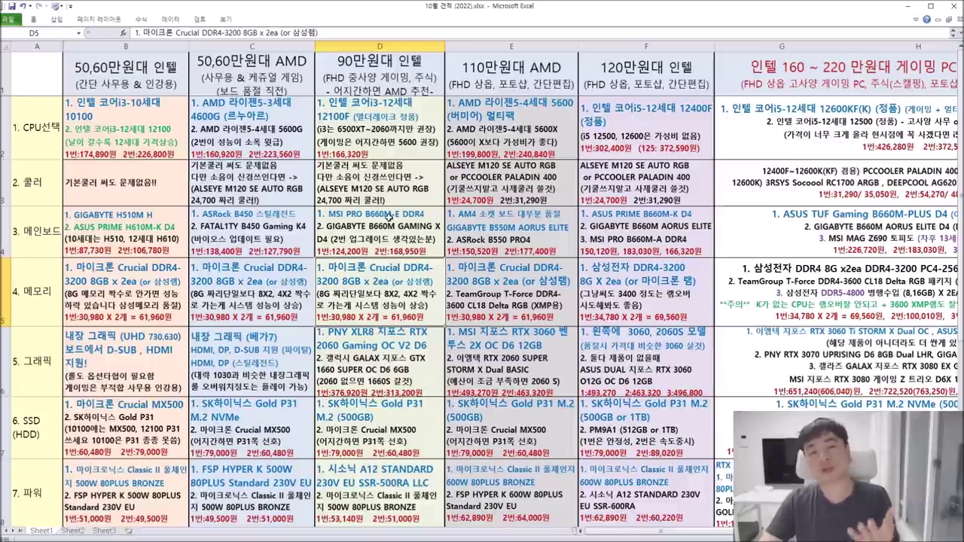
# Highlight MSI PRO B660M-E DDR4 in the 90만원대 인텔 메인보드 cell.
pyautogui.click(381, 225)
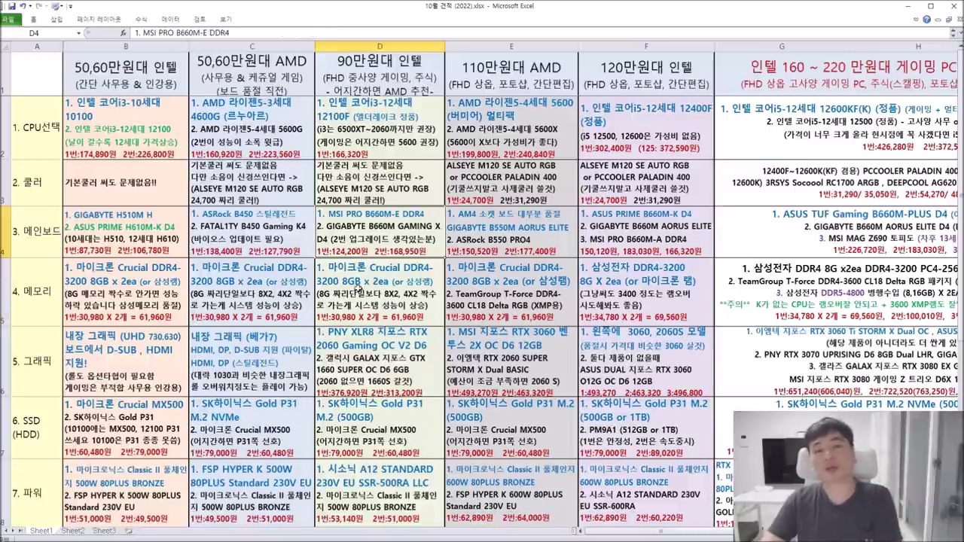
pyautogui.doubleClick(344, 235)
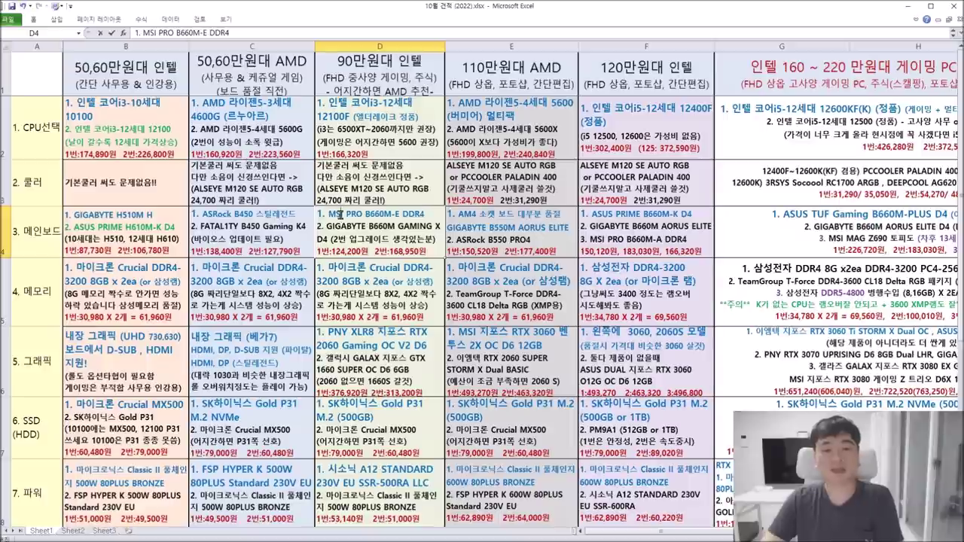
pyautogui.moveTo(329, 214); pyautogui.dragTo(427, 214)
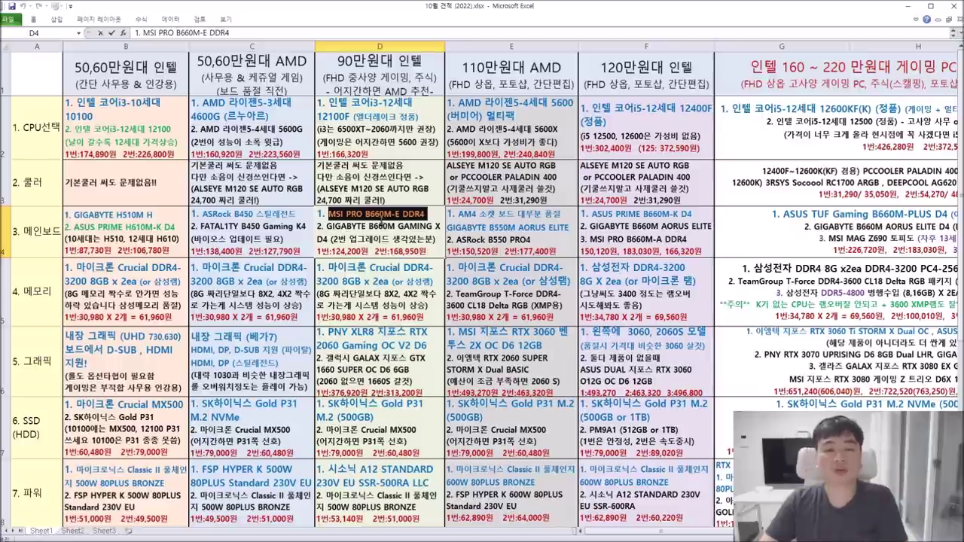
pyautogui.click(381, 224)
# Highlight H610 in the ASUS PRIME H610M-K D4 line of the 50,60만원대 인텔 메인보드 cell.
pyautogui.click(142, 251)
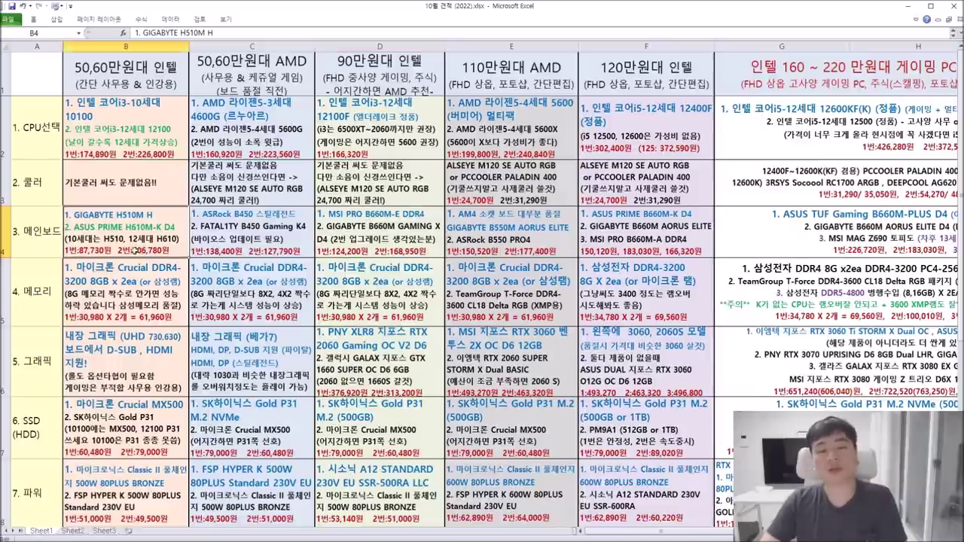
pyautogui.doubleClick(135, 232)
pyautogui.moveTo(125, 227); pyautogui.dragTo(154, 228)
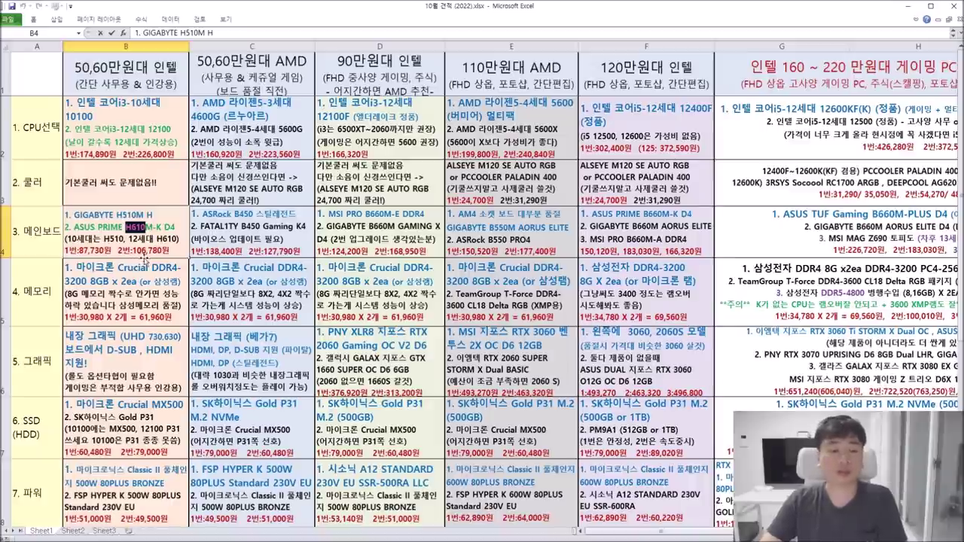
# Return to the 90만원대 인텔 메인보드 cell and highlight MSI PRO B660M-E DDR4 twice more.
pyautogui.click(340, 253)
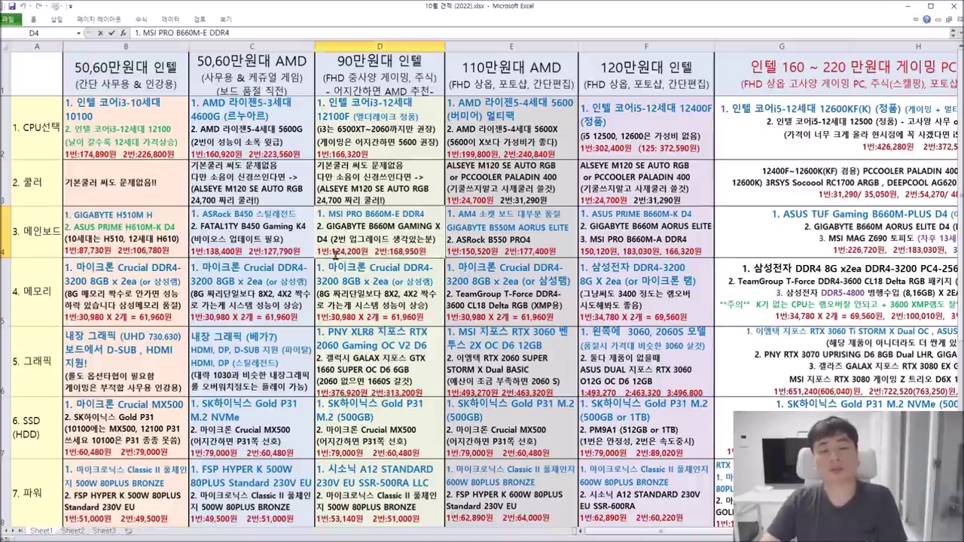
pyautogui.doubleClick(344, 252)
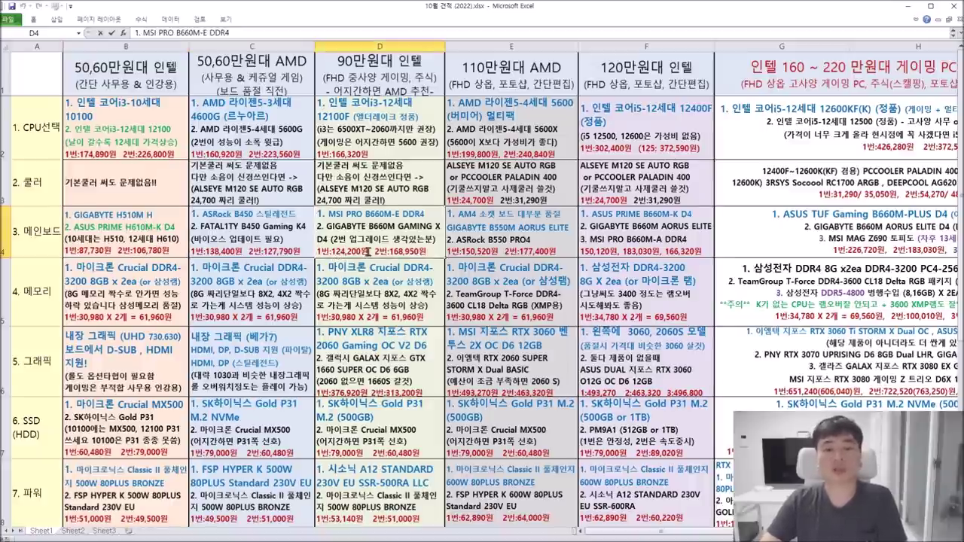
pyautogui.moveTo(330, 214); pyautogui.dragTo(434, 217)
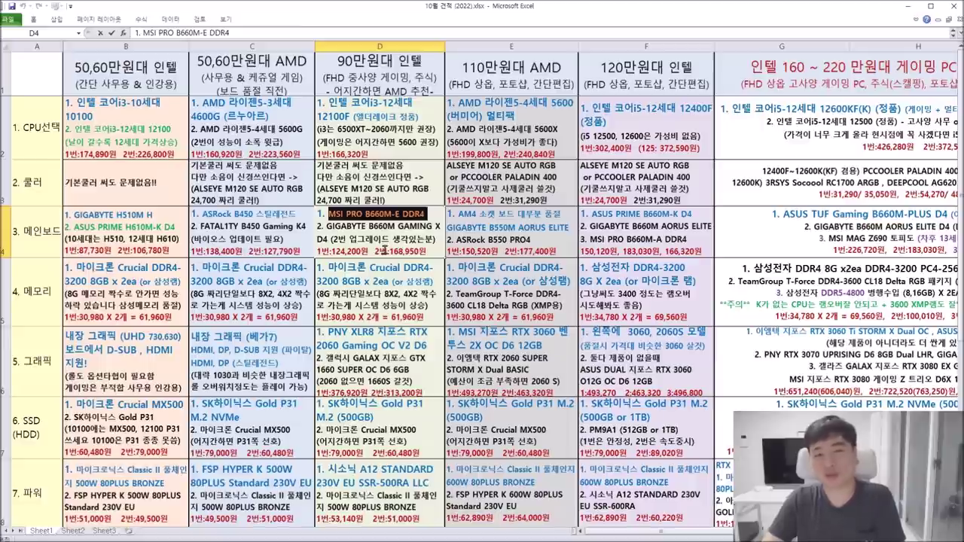
pyautogui.click(376, 248)
pyautogui.moveTo(327, 216); pyautogui.dragTo(430, 216)
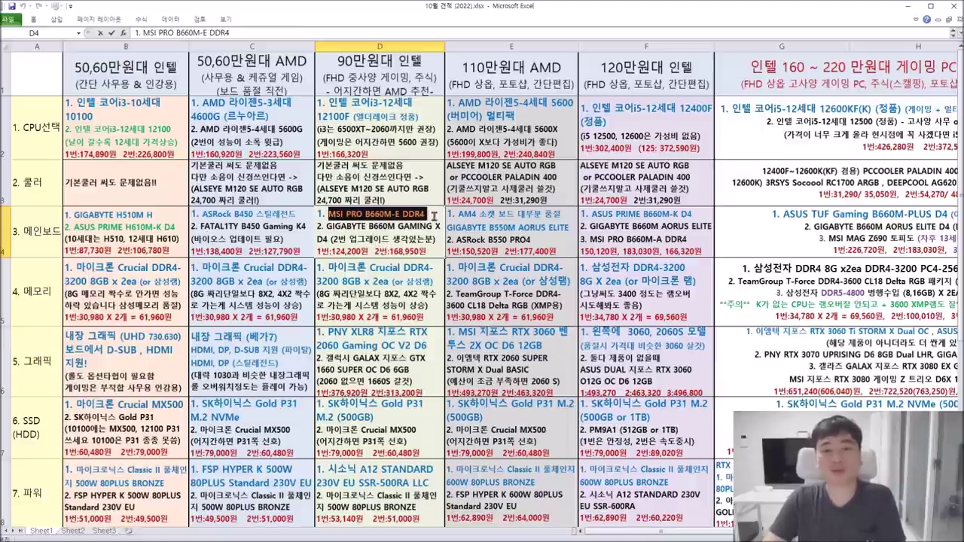
# Highlight GIGABYTE B660M GAMING X repeatedly as the second option in the 90만원대 인텔 메인보드 cell.
pyautogui.click(384, 271)
pyautogui.click(348, 232)
pyautogui.doubleClick(342, 229)
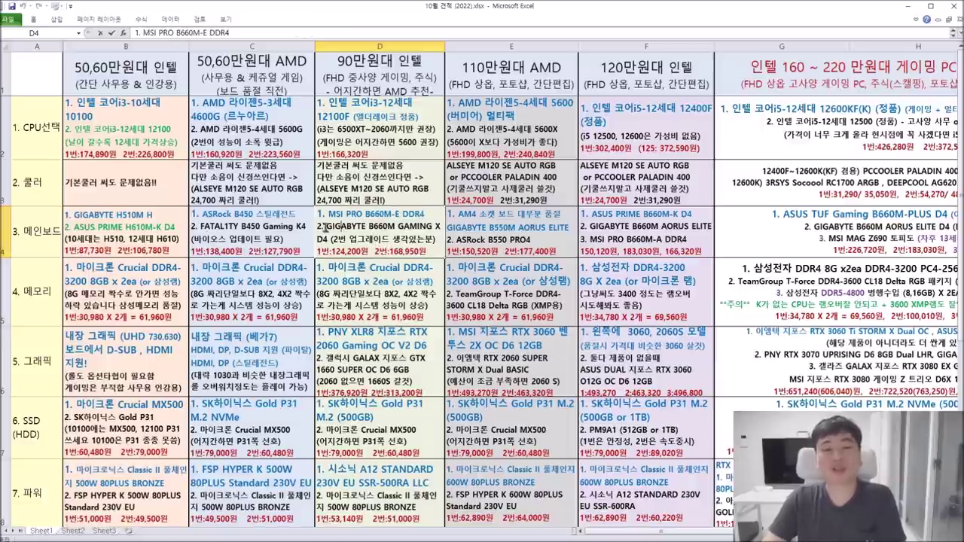
pyautogui.moveTo(326, 226); pyautogui.dragTo(452, 227)
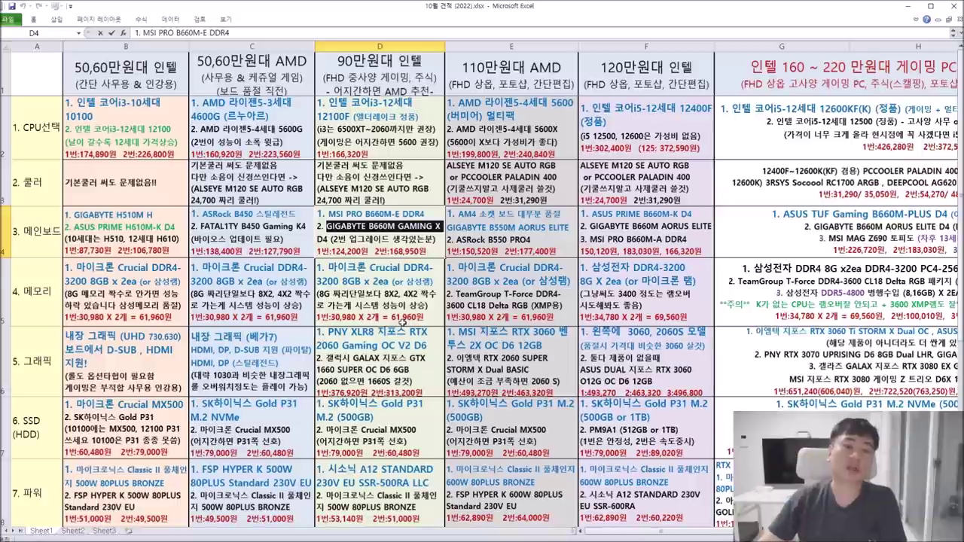
pyautogui.click(393, 226)
pyautogui.moveTo(322, 225); pyautogui.dragTo(445, 226)
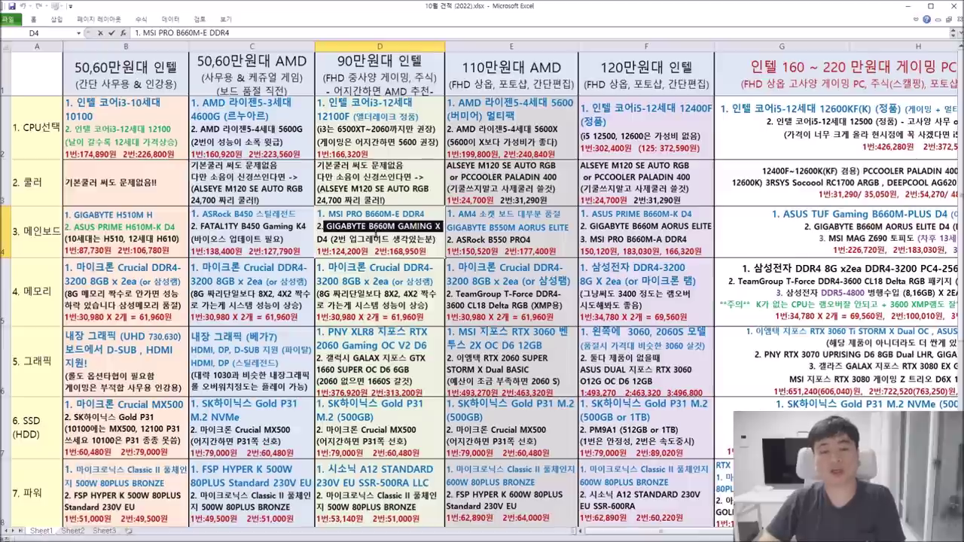
pyautogui.click(376, 229)
pyautogui.moveTo(328, 226); pyautogui.dragTo(443, 227)
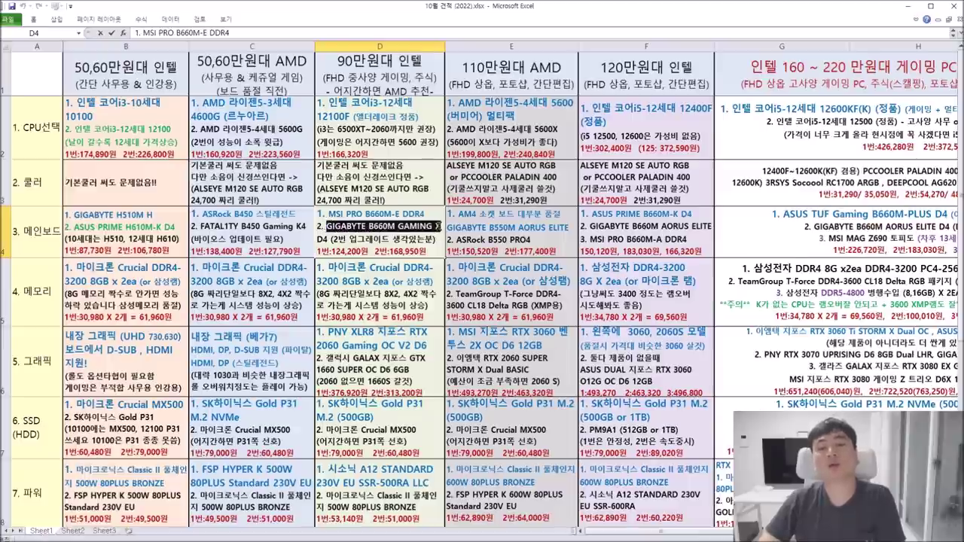
pyautogui.moveTo(325, 227); pyautogui.dragTo(450, 226)
# Highlight 마이크론 Crucial DDR4-3200 8GB x 2ea (or 삼성램) in the 90만원대 인텔 메모리 cell.
pyautogui.doubleClick(403, 274)
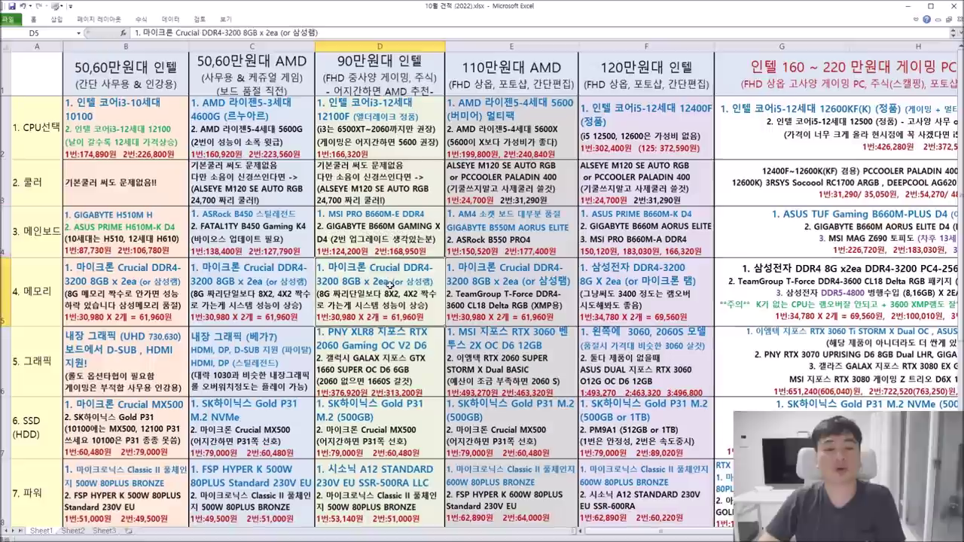
pyautogui.moveTo(328, 268); pyautogui.dragTo(354, 281)
pyautogui.click(404, 290)
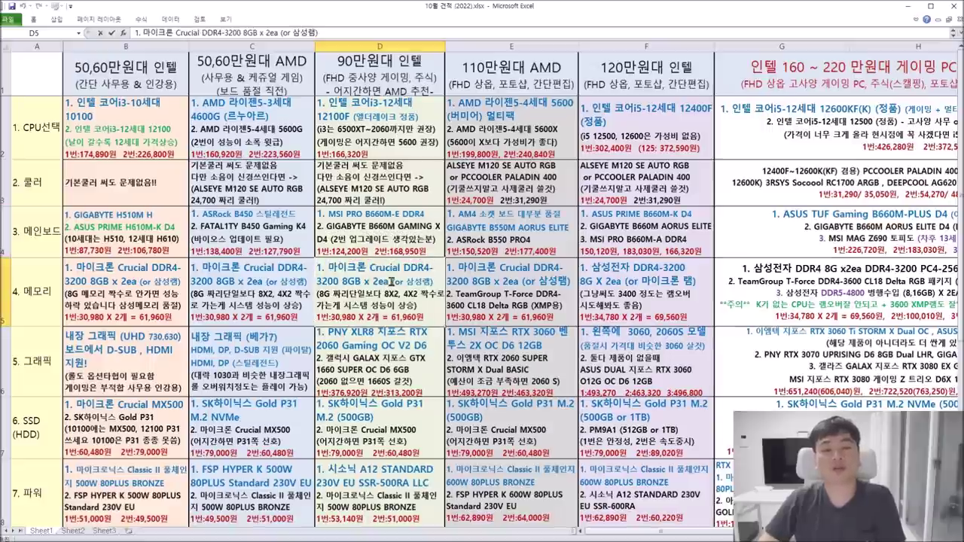
pyautogui.moveTo(330, 265); pyautogui.dragTo(436, 286)
pyautogui.click(413, 294)
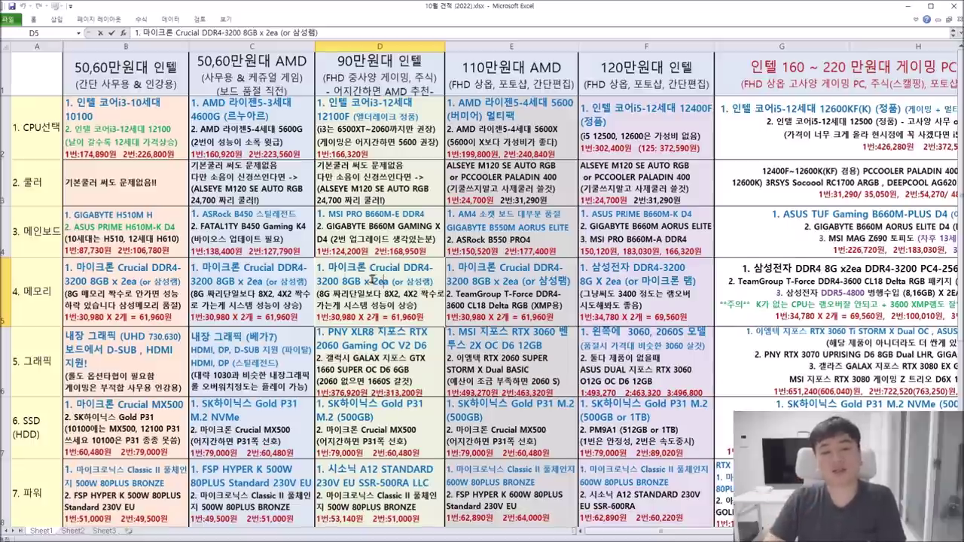
pyautogui.moveTo(325, 265); pyautogui.dragTo(434, 283)
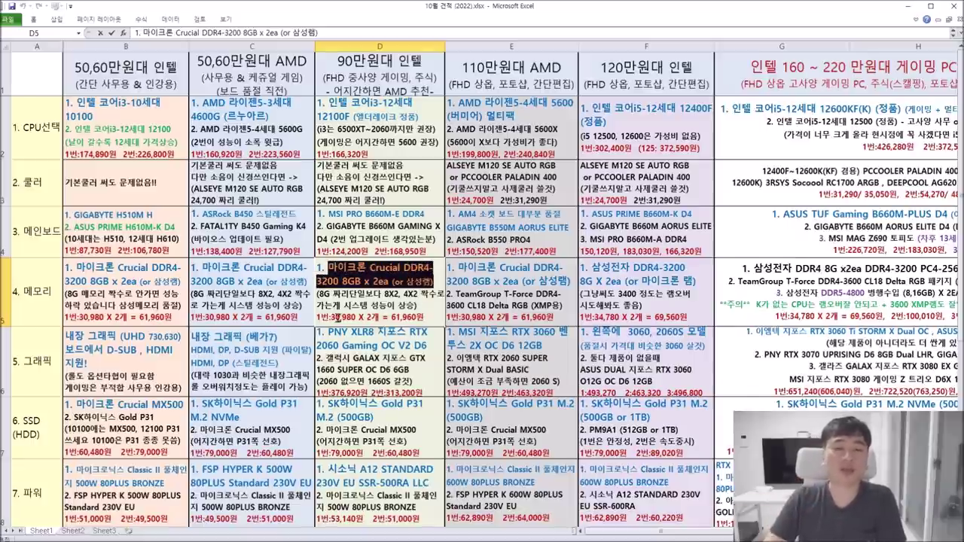
# Highlight PNY XLR8 지포스 RTX 2060 Gaming OC V2 D6 in the 90만원대 인텔 그래픽 cell and leave the cell unchanged.
pyautogui.click(390, 345)
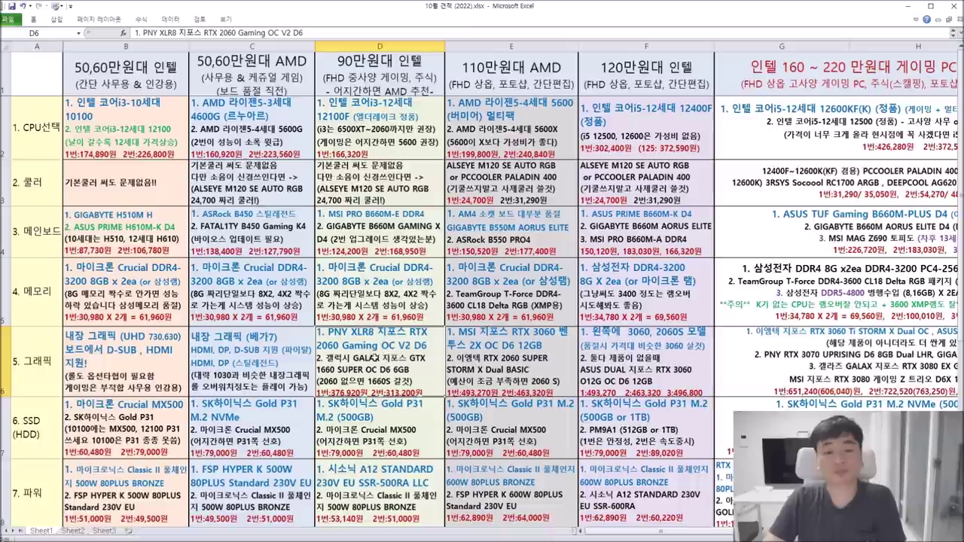
pyautogui.doubleClick(366, 348)
pyautogui.moveTo(328, 363); pyautogui.dragTo(442, 372)
pyautogui.scroll(-1, 455, 340)
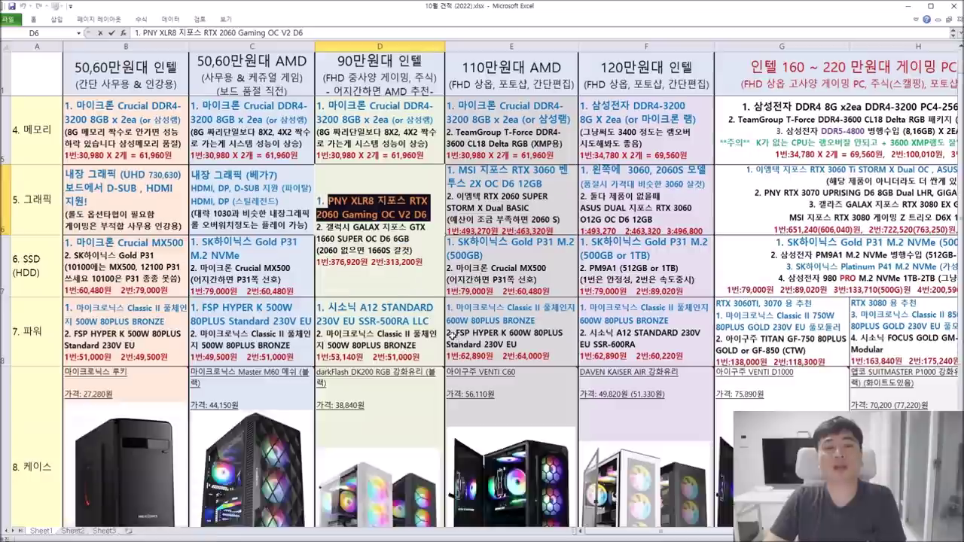
pyautogui.press('Tab')
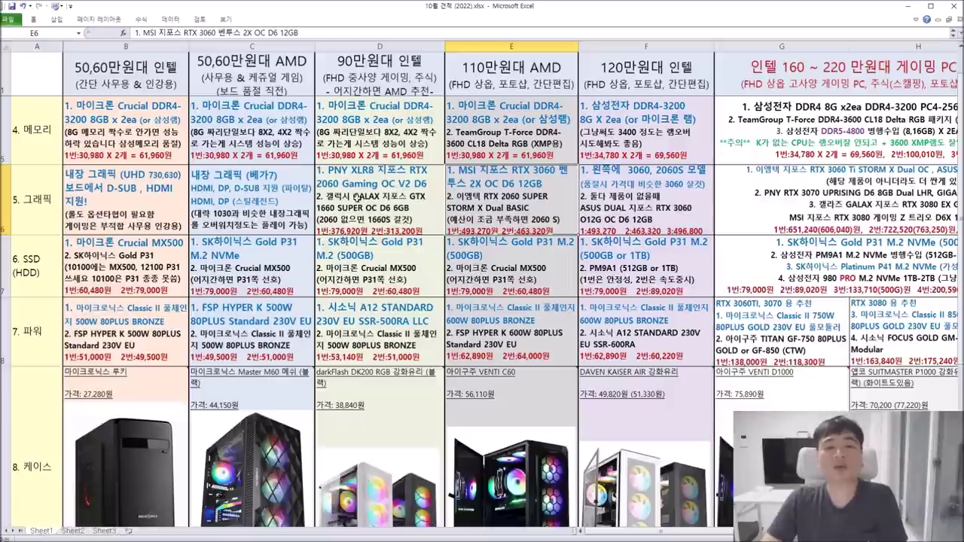
# Highlight 갤럭시 GALAX 지포스 GTX 1660 SUPER OC D6 6GB several times in the 90만원대 인텔 그래픽 cell.
pyautogui.doubleClick(357, 198)
pyautogui.moveTo(326, 226); pyautogui.dragTo(431, 238)
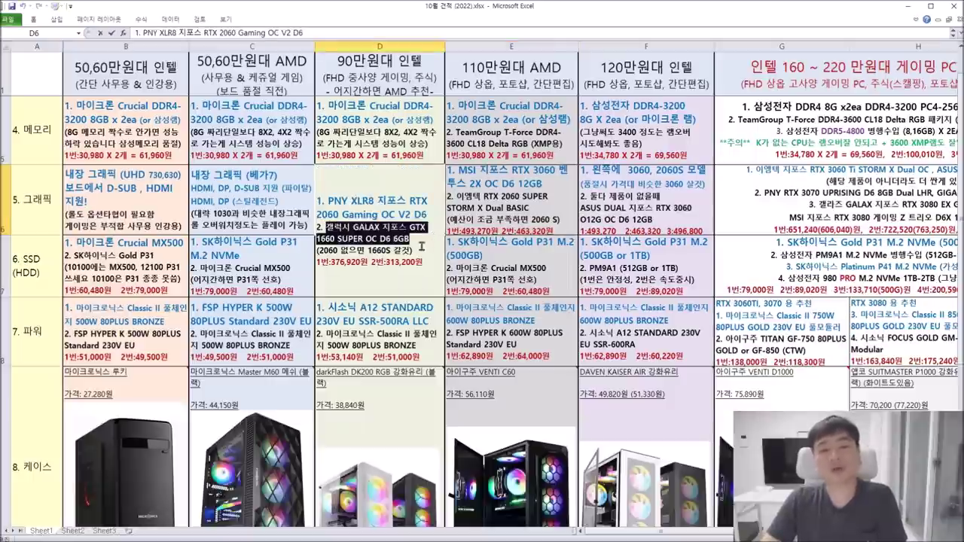
pyautogui.click(496, 201)
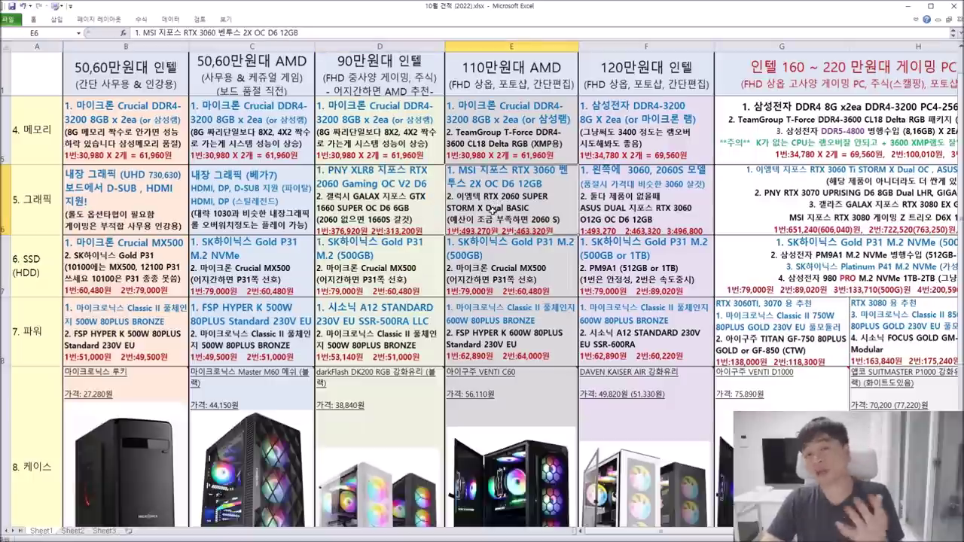
pyautogui.doubleClick(326, 199)
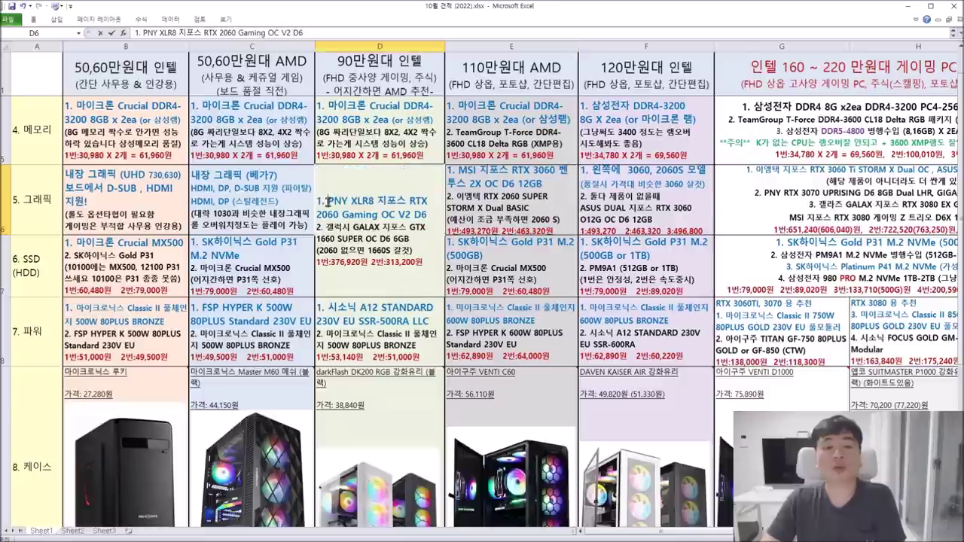
pyautogui.moveTo(326, 226); pyautogui.dragTo(365, 238)
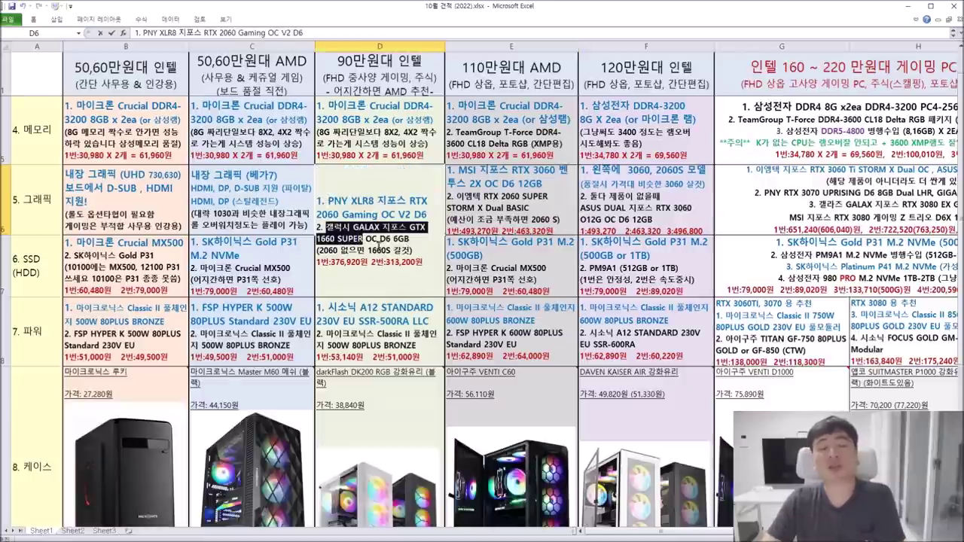
pyautogui.press('Tab')
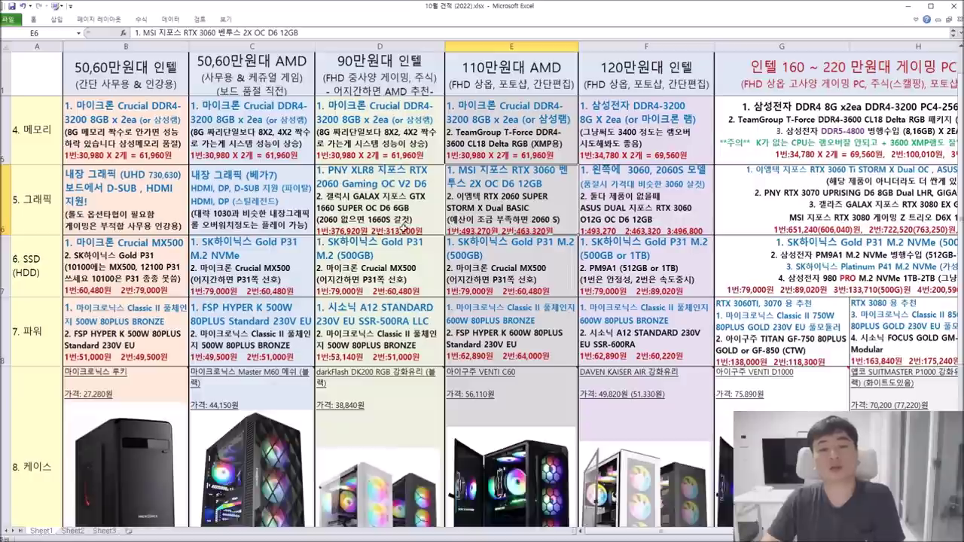
pyautogui.doubleClick(396, 214)
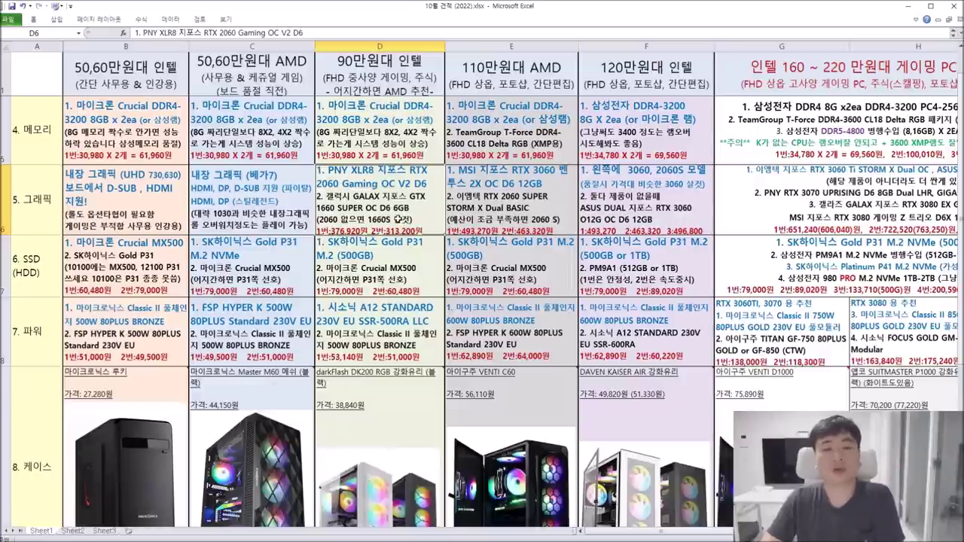
pyautogui.moveTo(327, 227); pyautogui.dragTo(432, 241)
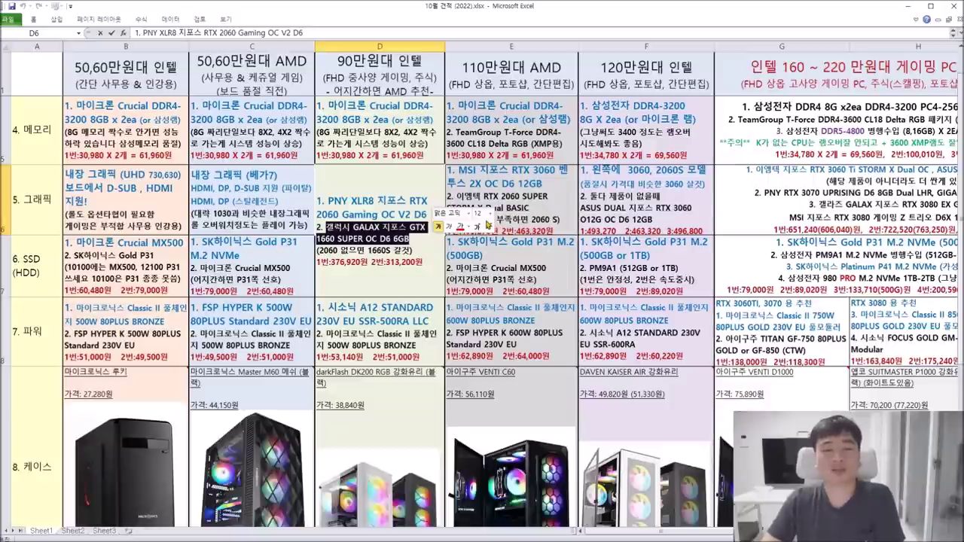
pyautogui.click(491, 287)
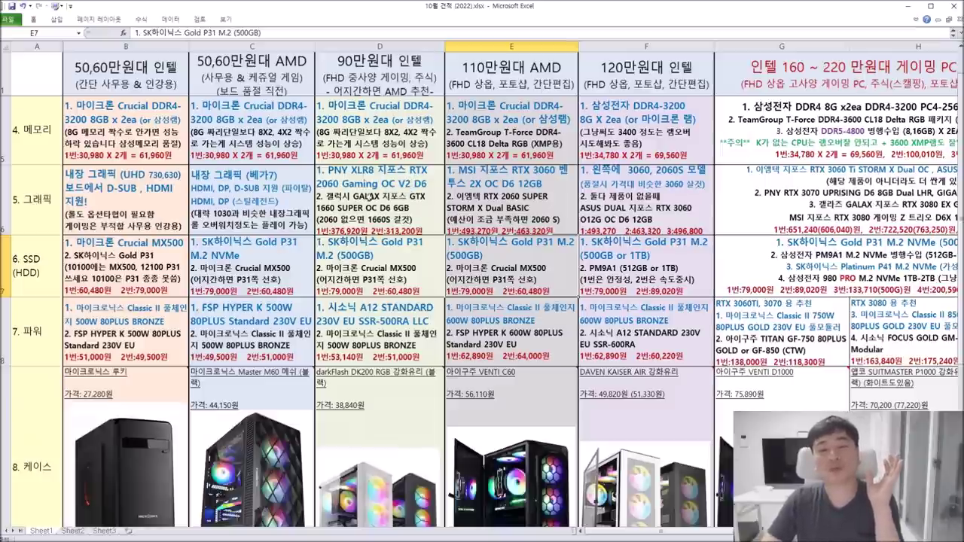
pyautogui.doubleClick(341, 205)
pyautogui.moveTo(325, 226); pyautogui.dragTo(427, 241)
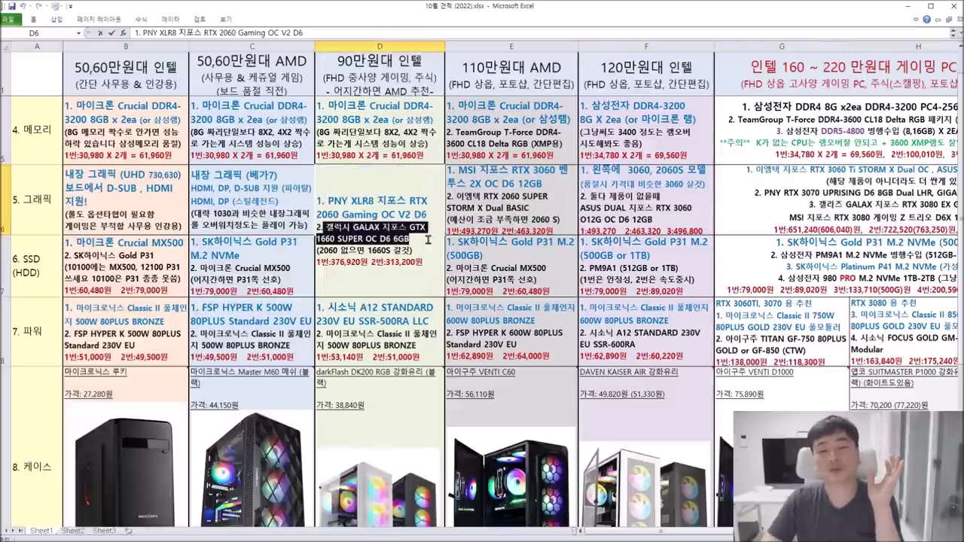
# Leave the graphics cell and highlight SK하이닉스 Gold P31 M.2 (500GB) and 마이크론 Crucial MX500 in the 90만원대 인텔 SSD cell.
pyautogui.press('Escape')
pyautogui.click(414, 280)
pyautogui.keyDown('ctrl'); pyautogui.click(415, 309); pyautogui.keyUp('ctrl')
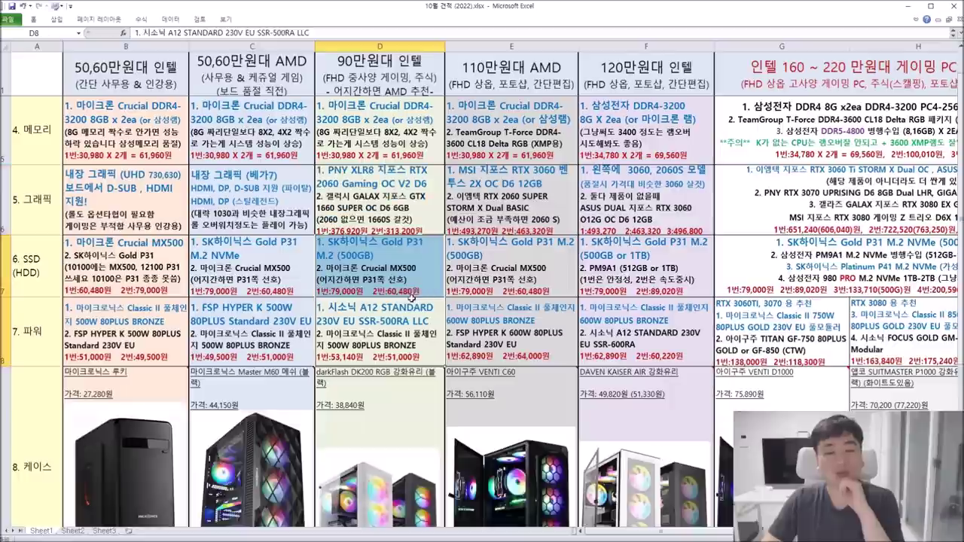
pyautogui.click(415, 317)
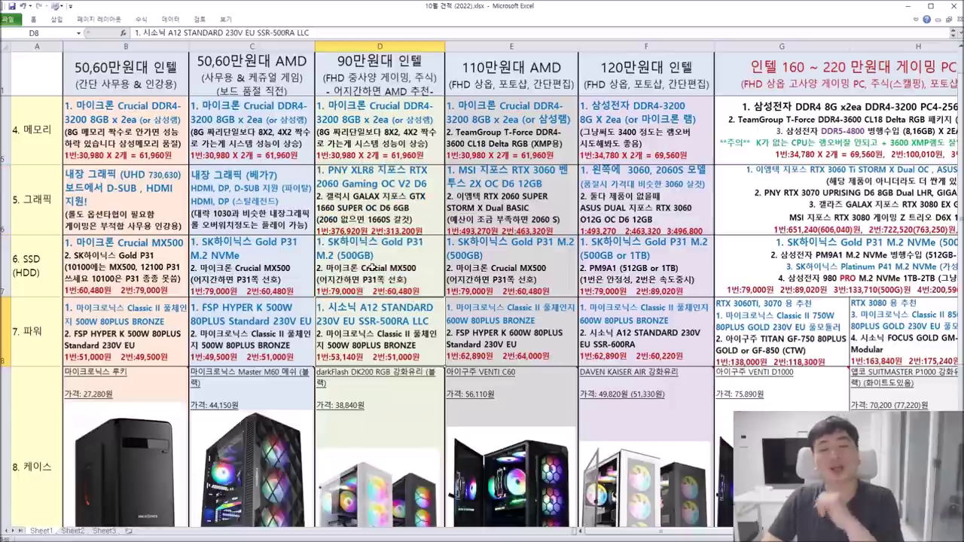
pyautogui.doubleClick(357, 256)
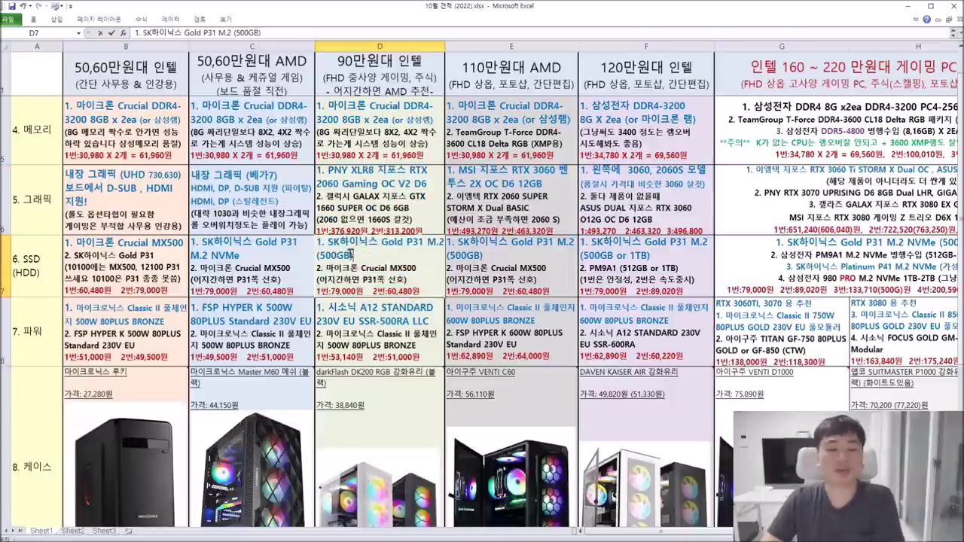
pyautogui.moveTo(322, 243); pyautogui.dragTo(376, 258)
pyautogui.click(384, 296)
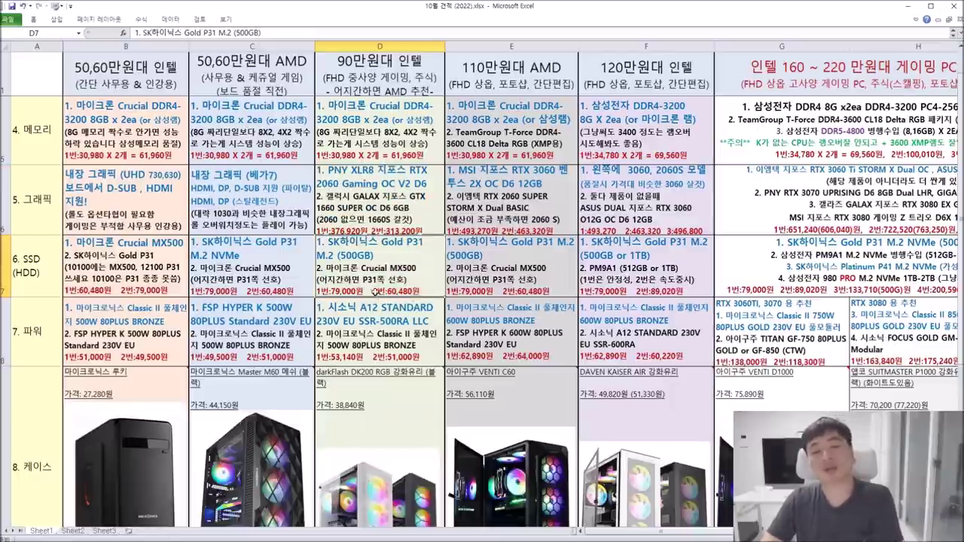
pyautogui.moveTo(412, 268); pyautogui.dragTo(339, 269)
pyautogui.click(337, 264)
# Highlight 시소닉 A12 STANDARD 230V EU SSR-500RA LLC and 마이크로닉스 Classic II 풀체인지 500W 80PLUS BRONZE in the 90만원대 인텔 파워 cell.
pyautogui.click(401, 343)
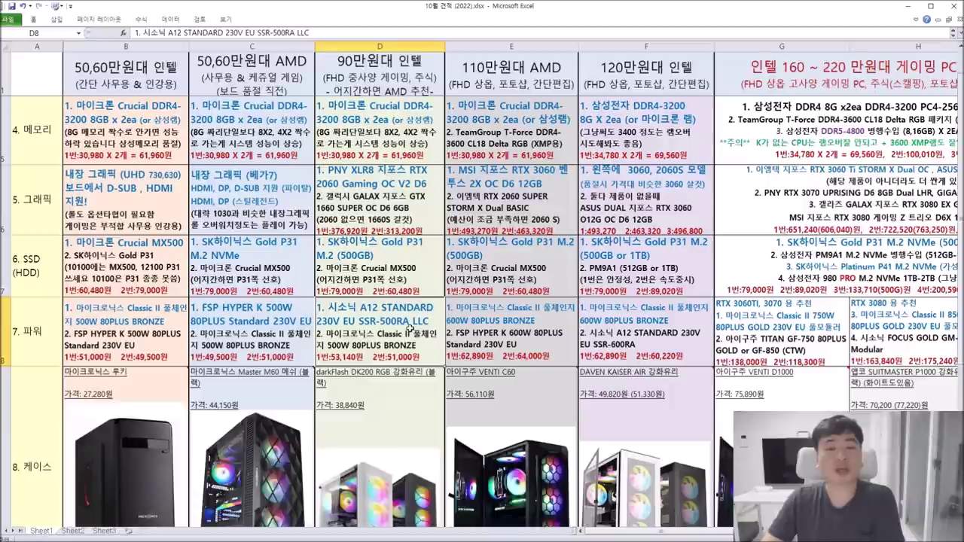
pyautogui.doubleClick(400, 323)
pyautogui.moveTo(328, 306); pyautogui.dragTo(419, 322)
pyautogui.click(351, 336)
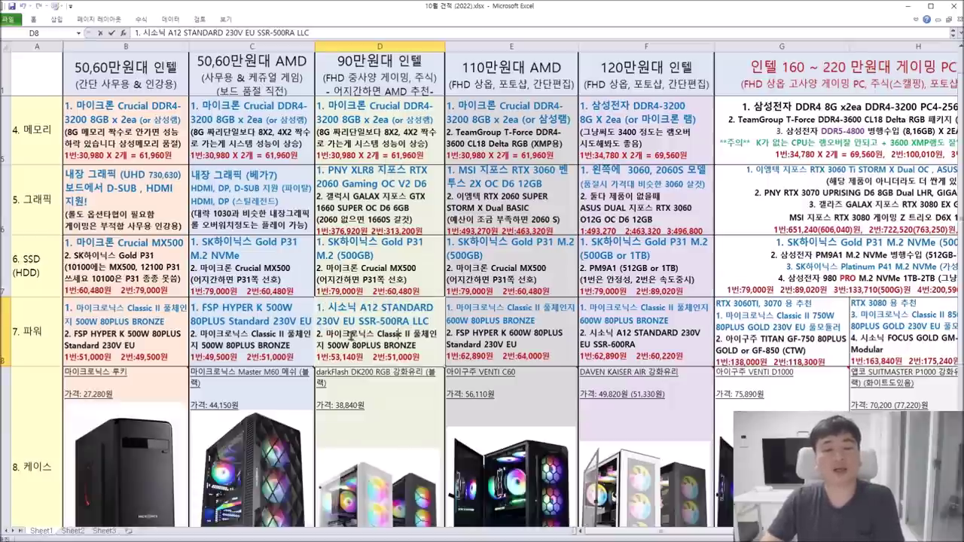
pyautogui.moveTo(326, 333); pyautogui.dragTo(425, 345)
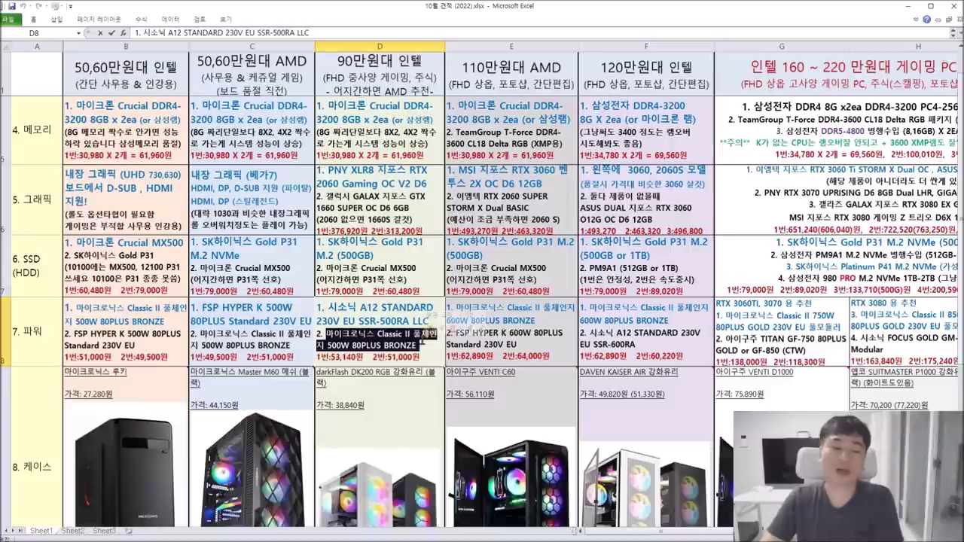
# Highlight FSP HYPER K 500W 80PLUS Standard 230V EU in the 50,60만원대 AMD 파워 cell and return to the 90만원대 인텔 파워 cell.
pyautogui.doubleClick(202, 307)
pyautogui.moveTo(202, 307); pyautogui.dragTo(366, 337)
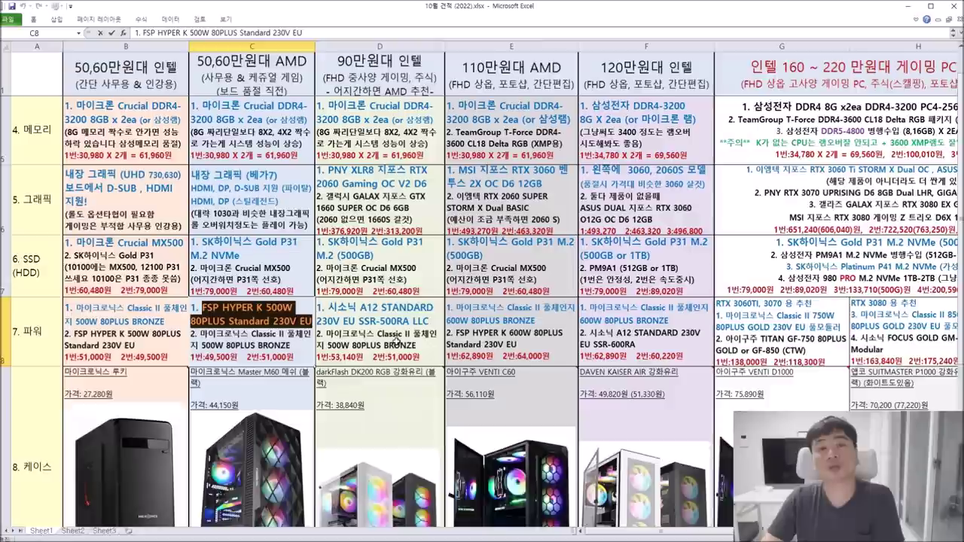
pyautogui.click(415, 343)
# Look over the 케이스 row and show the cell notes for the 아이구주 VENTI D1000 and 마이크로닉스 Master M60 메쉬 cases.
pyautogui.scroll(-1, 441, 302)
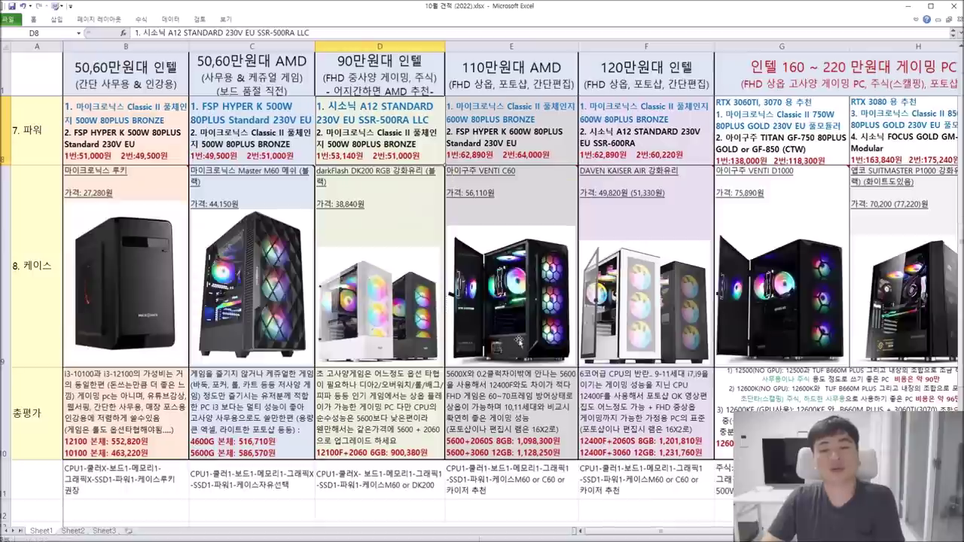
pyautogui.moveTo(167, 291)
pyautogui.moveTo(406, 212)
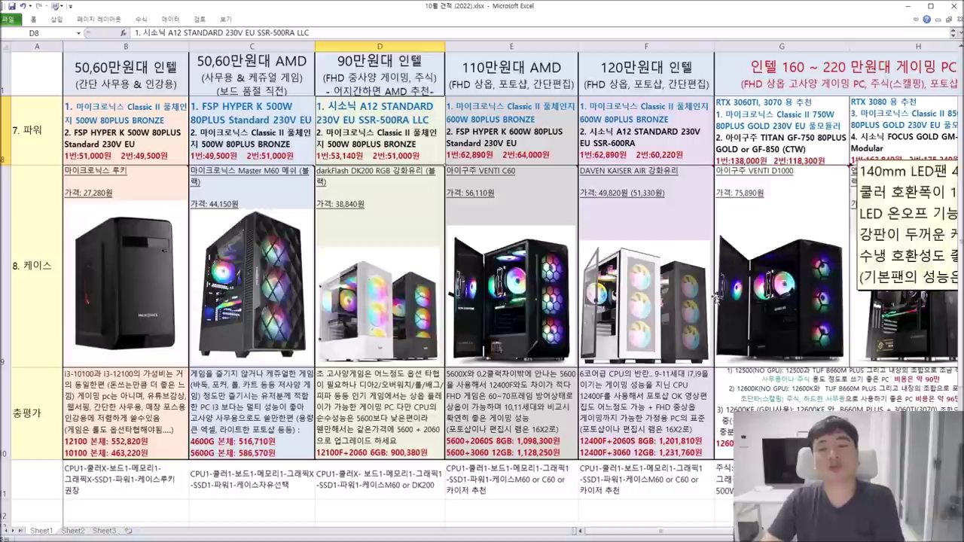
pyautogui.moveTo(622, 226)
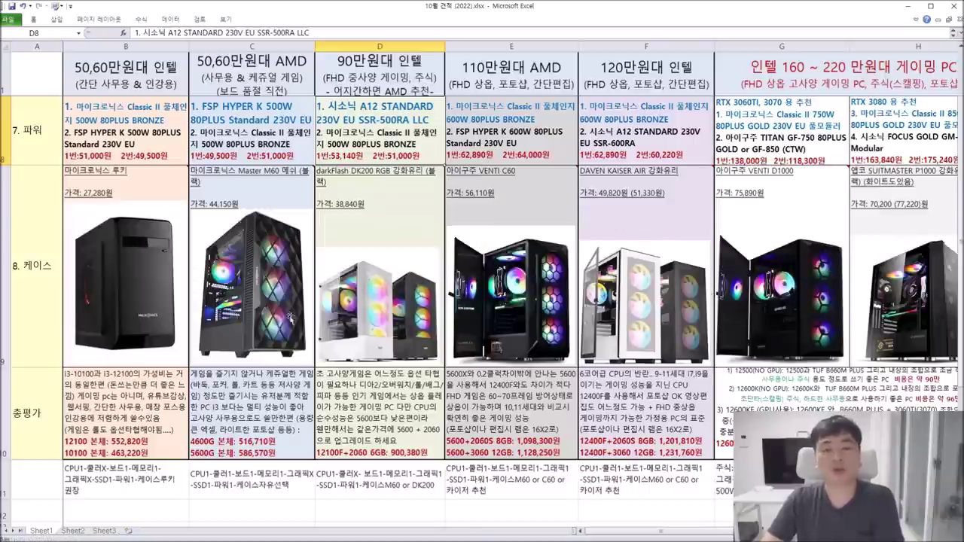
pyautogui.moveTo(250, 294)
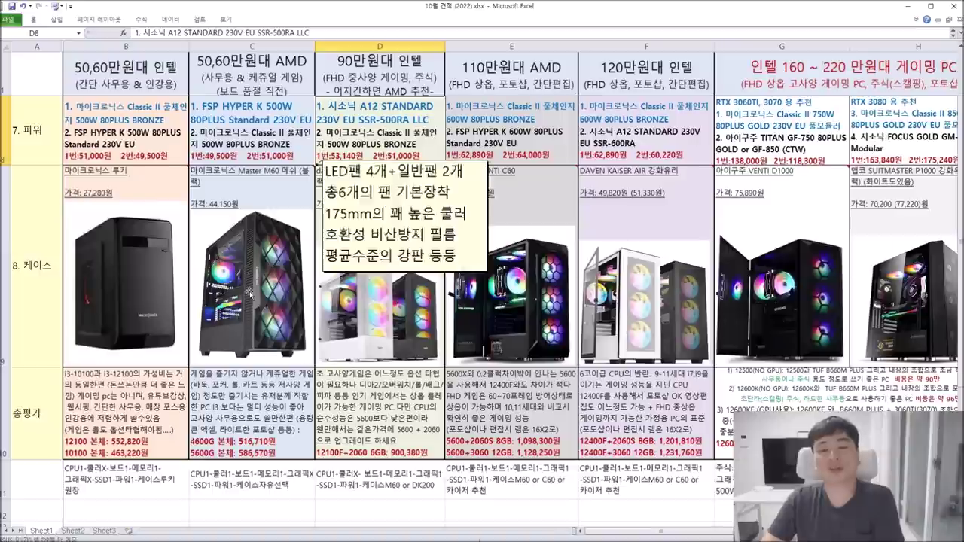
# Highlight the 12100F+2060 6GB configuration and its total price in the 90만원대 인텔 총평가 cell.
pyautogui.click(365, 403)
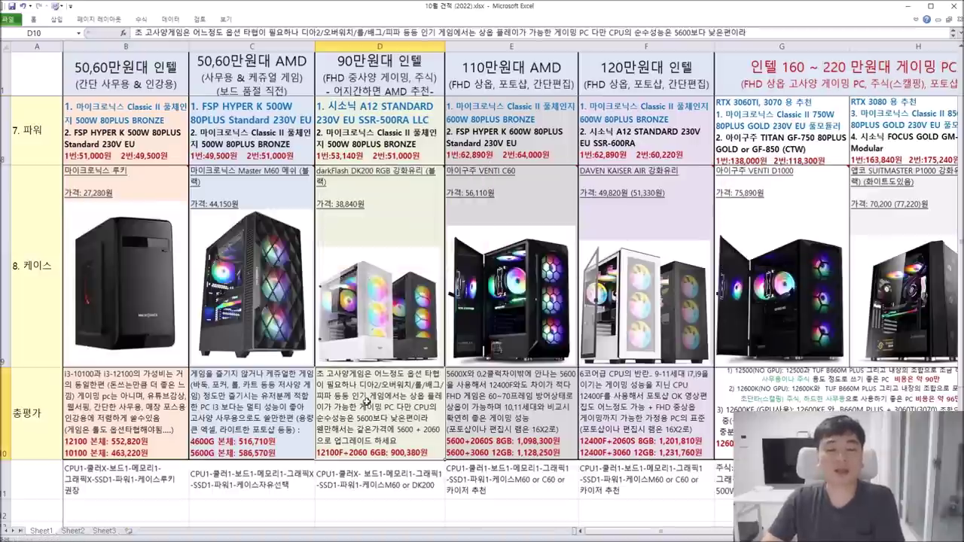
pyautogui.doubleClick(354, 453)
pyautogui.moveTo(386, 452); pyautogui.dragTo(301, 453)
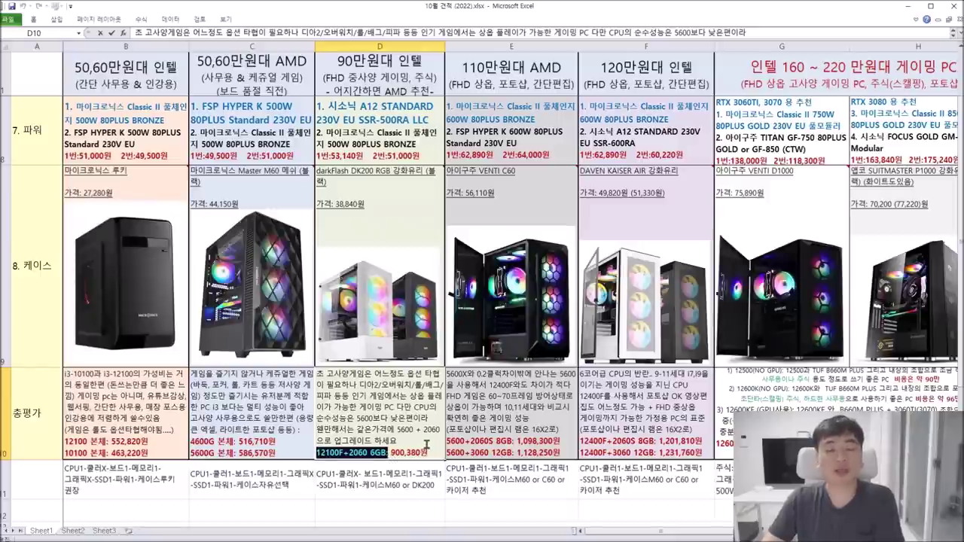
pyautogui.click(430, 453)
pyautogui.moveTo(431, 453); pyautogui.dragTo(390, 453)
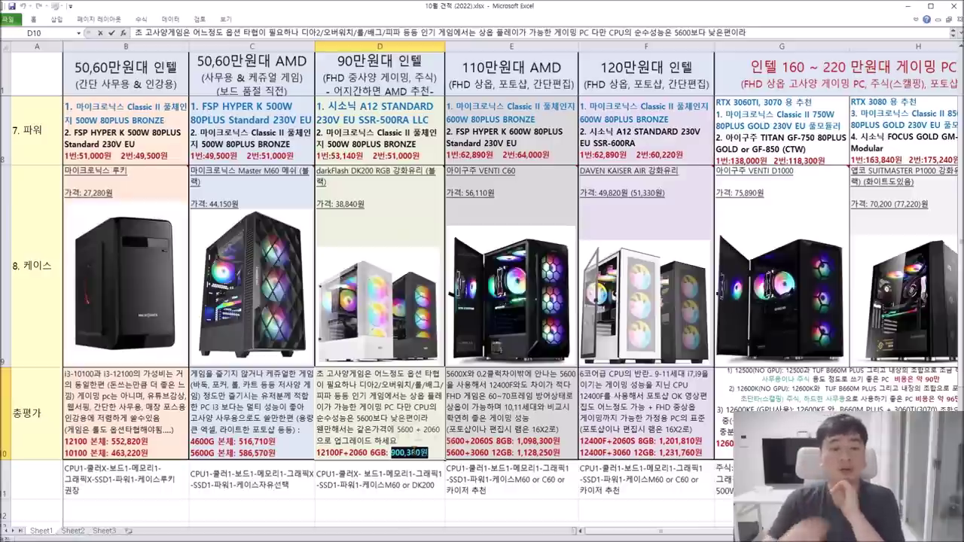
# Highlight the game names 디아2, 오버워치 and 롤 one after another in the 90만원대 인텔 총평가 text.
pyautogui.click(367, 384)
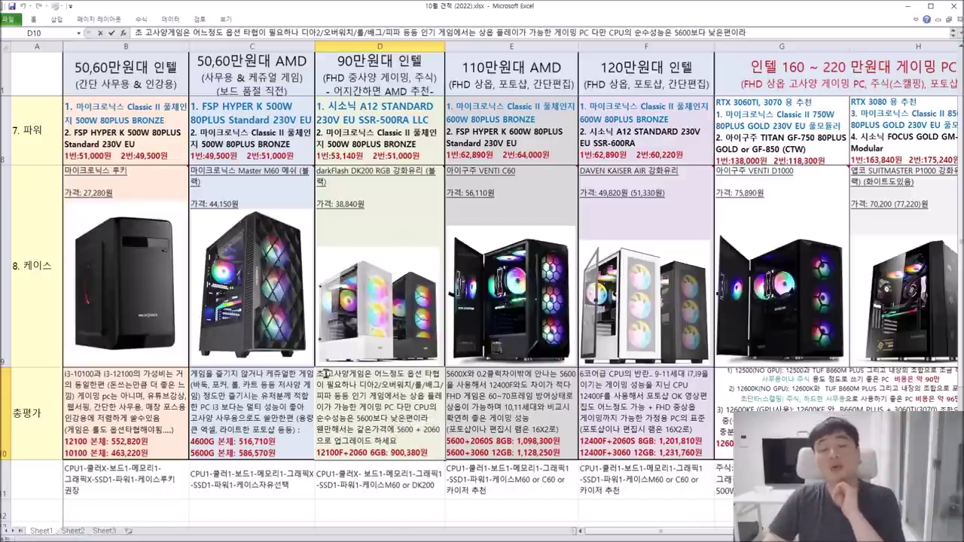
pyautogui.moveTo(360, 386); pyautogui.dragTo(381, 391)
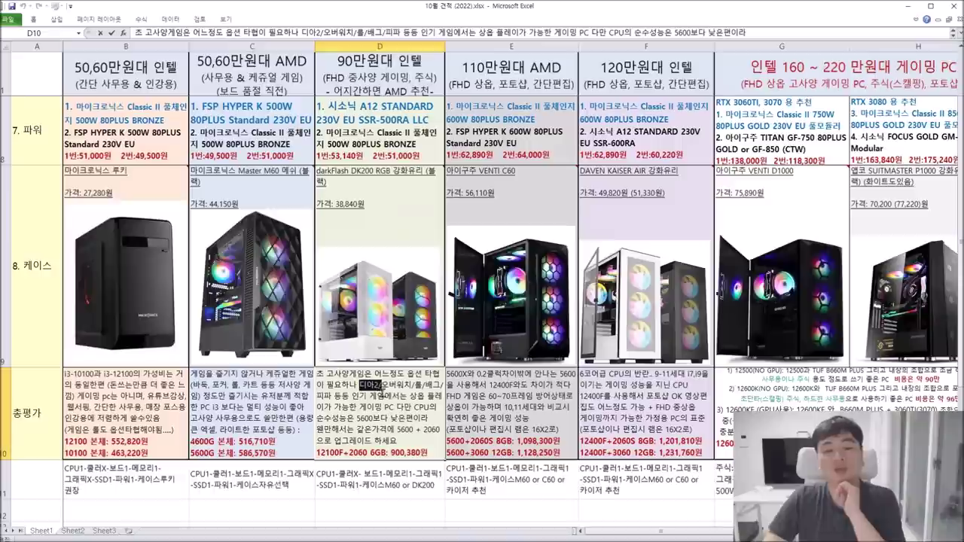
pyautogui.click(389, 397)
pyautogui.moveTo(385, 387); pyautogui.dragTo(407, 387)
pyautogui.click(411, 386)
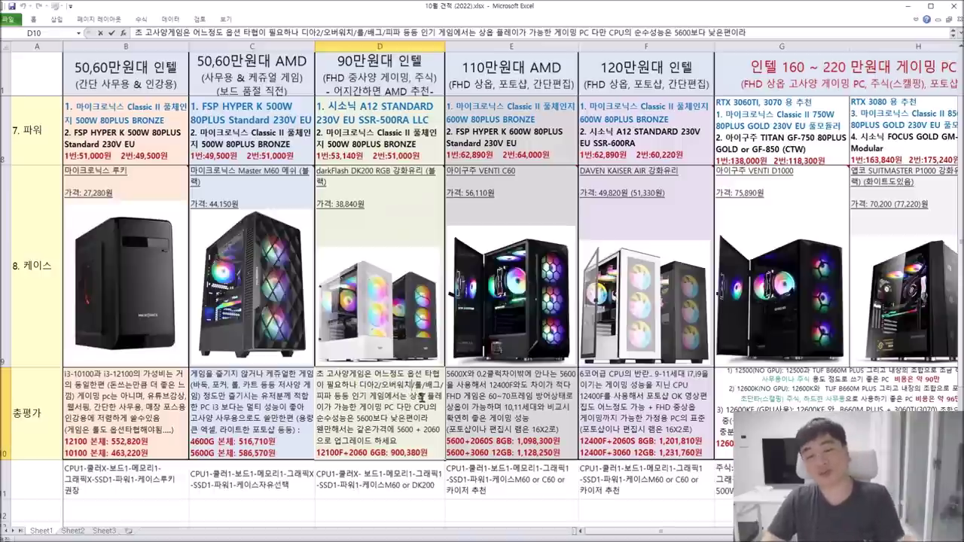
pyautogui.moveTo(413, 385); pyautogui.dragTo(424, 386)
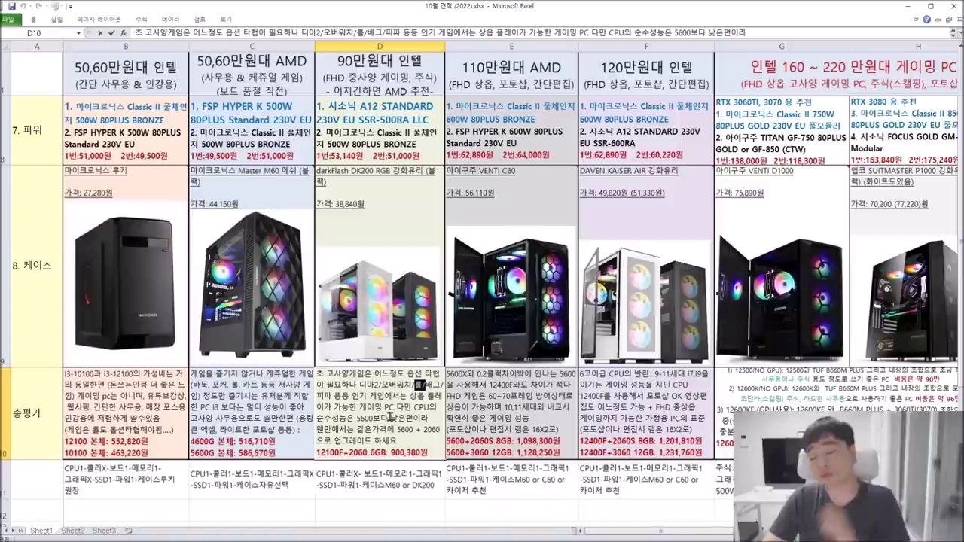
pyautogui.click(390, 418)
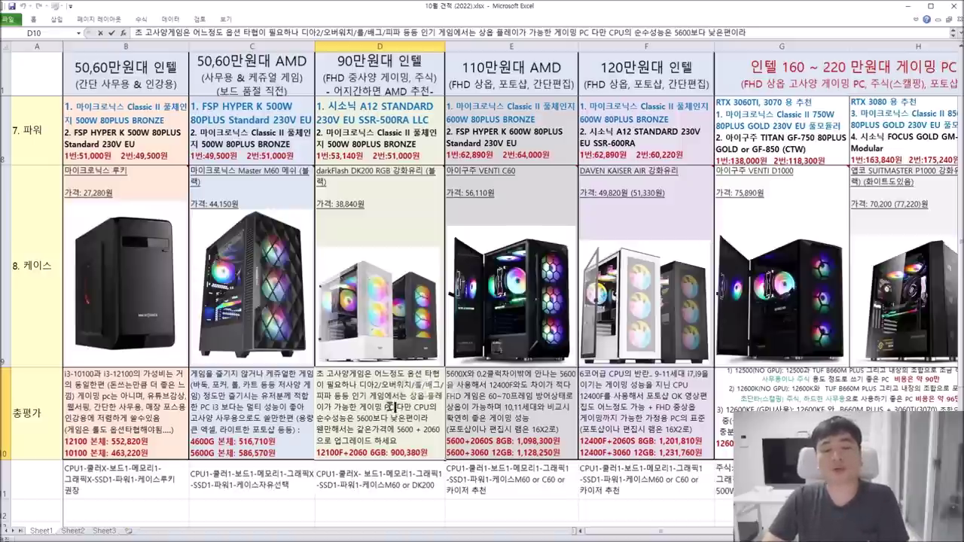
# In the overall review of the 90만원대 인텔 build (D10), reword the upgrade advice to read "+10만가격에 5600 + 2060".
pyautogui.moveTo(317, 374); pyautogui.dragTo(407, 407)
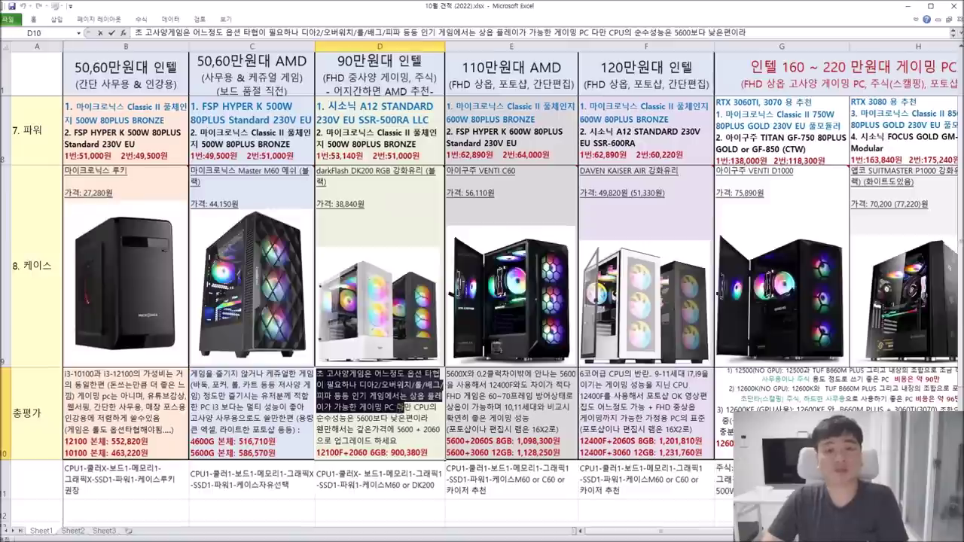
pyautogui.click(393, 409)
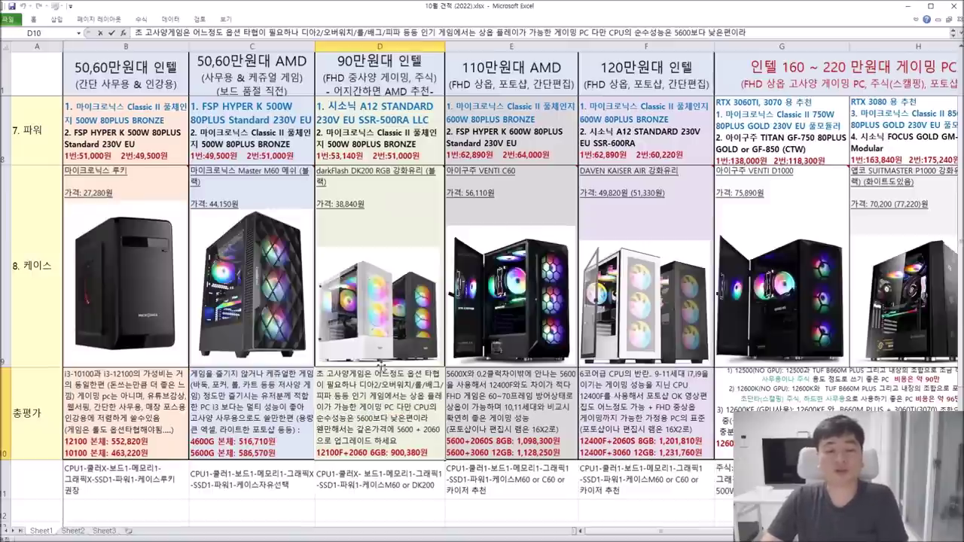
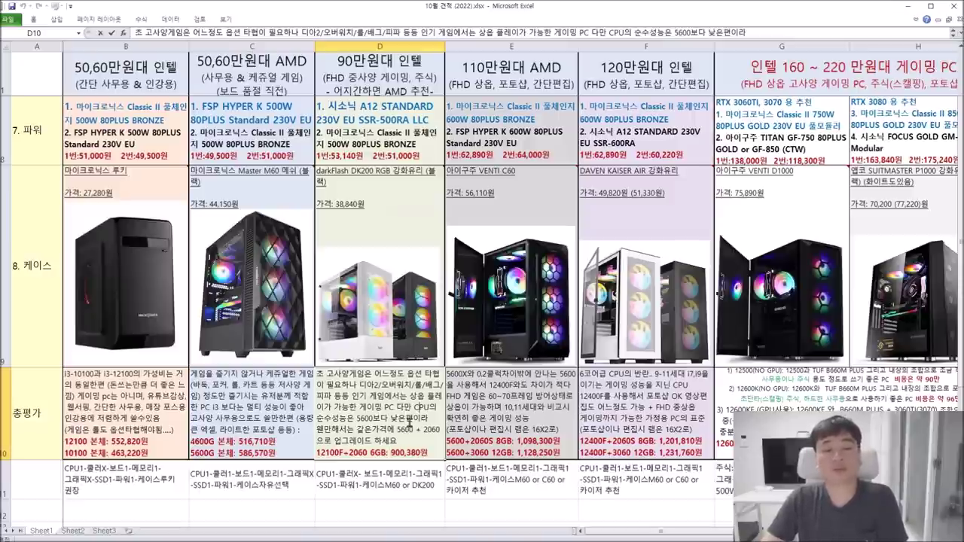
pyautogui.moveTo(316, 419); pyautogui.dragTo(430, 419)
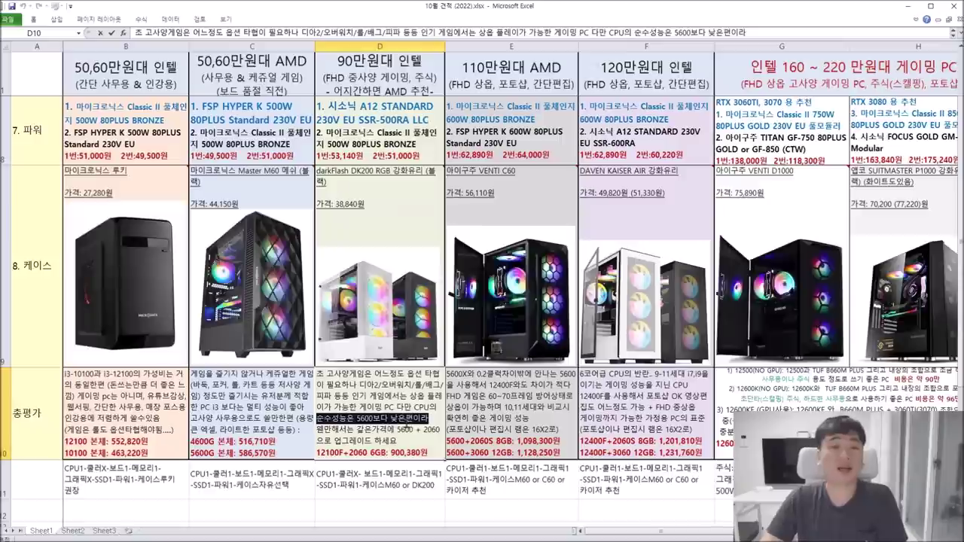
pyautogui.click(381, 430)
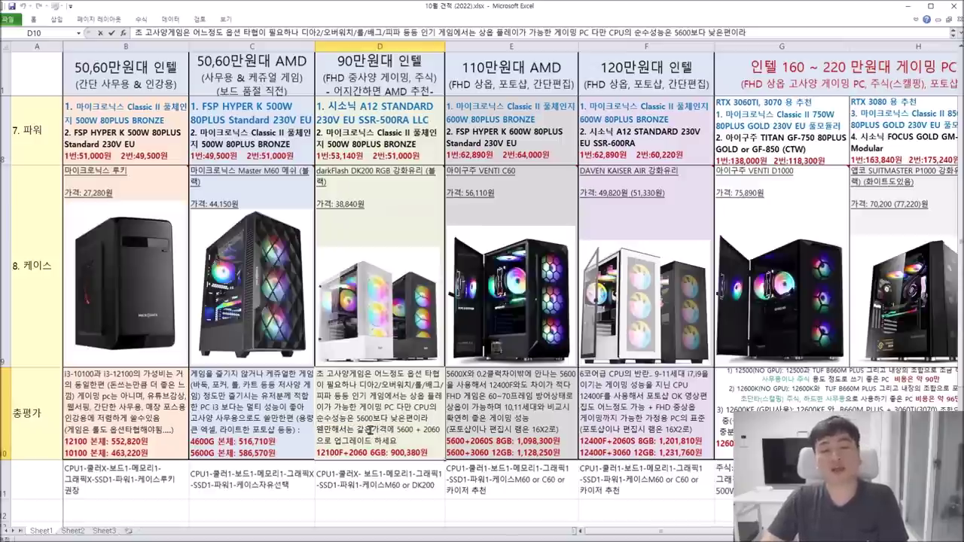
pyautogui.press('BackSpace')
pyautogui.press('BackSpace')
pyautogui.write('+10만')
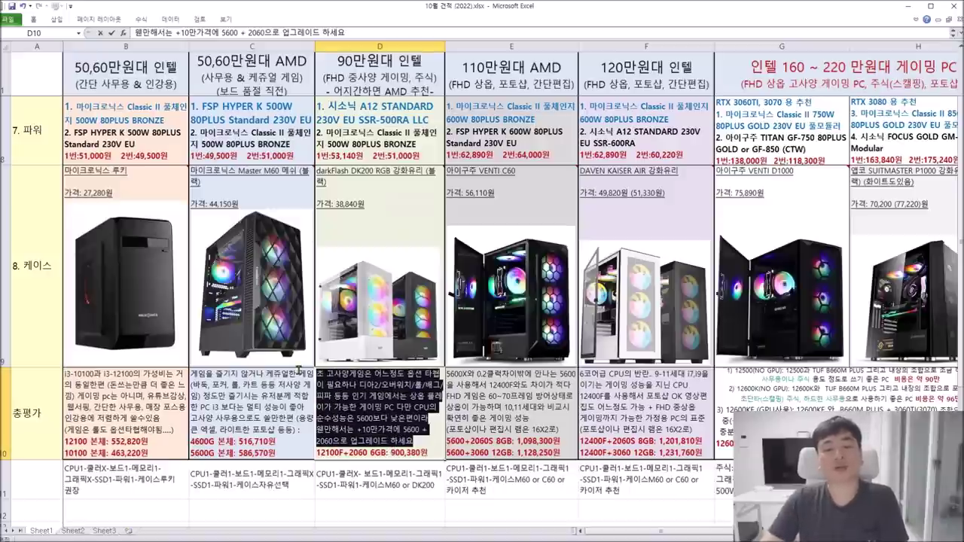
pyautogui.click(524, 439)
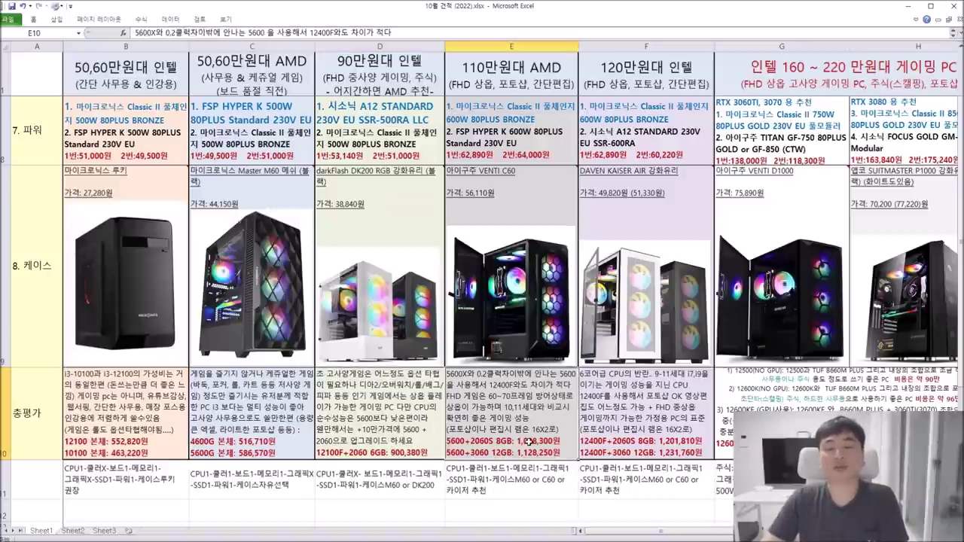
# Review the gaming, Photoshop and light-editing uses listed in the heading of the 110만원대 AMD build.
pyautogui.scroll(2, 530, 441)
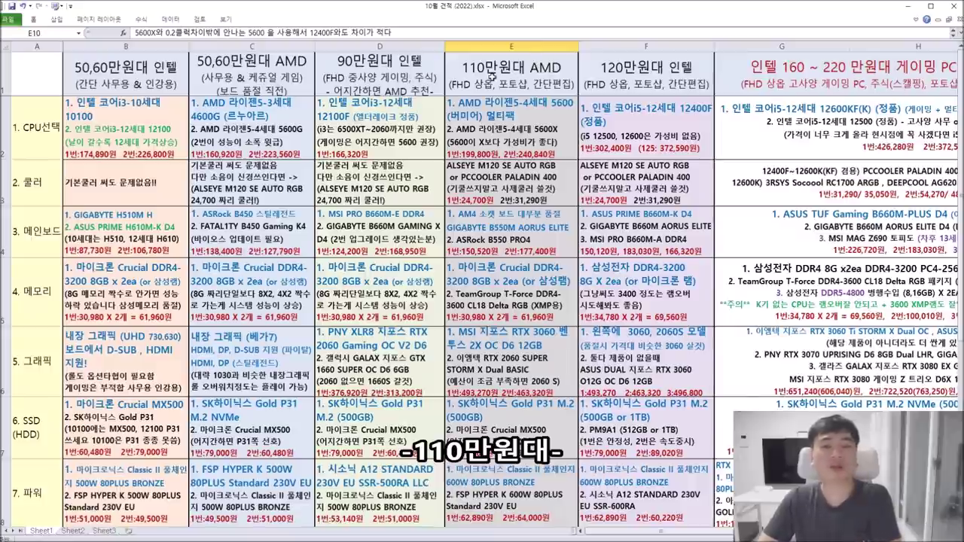
pyautogui.doubleClick(482, 88)
pyautogui.moveTo(450, 84); pyautogui.dragTo(493, 85)
pyautogui.click(483, 86)
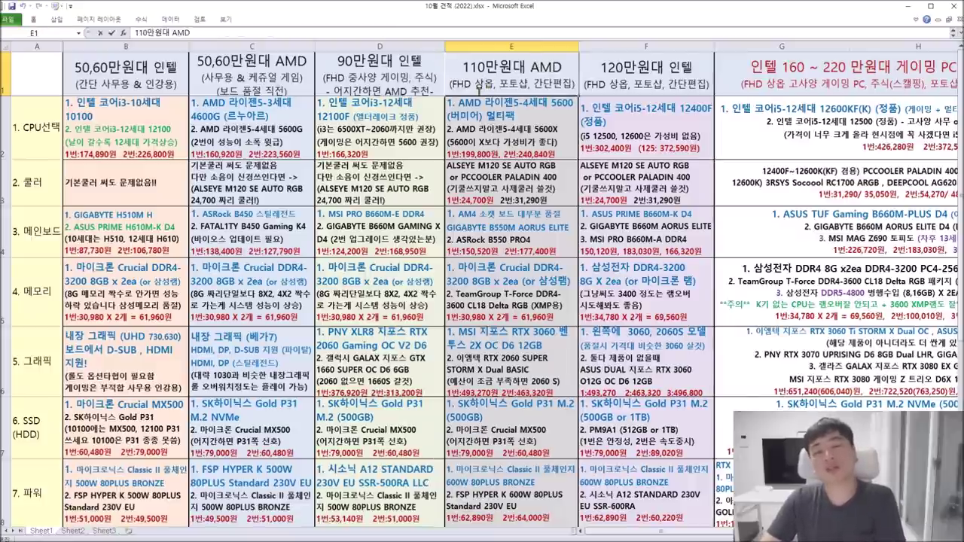
pyautogui.moveTo(499, 84); pyautogui.dragTo(529, 84)
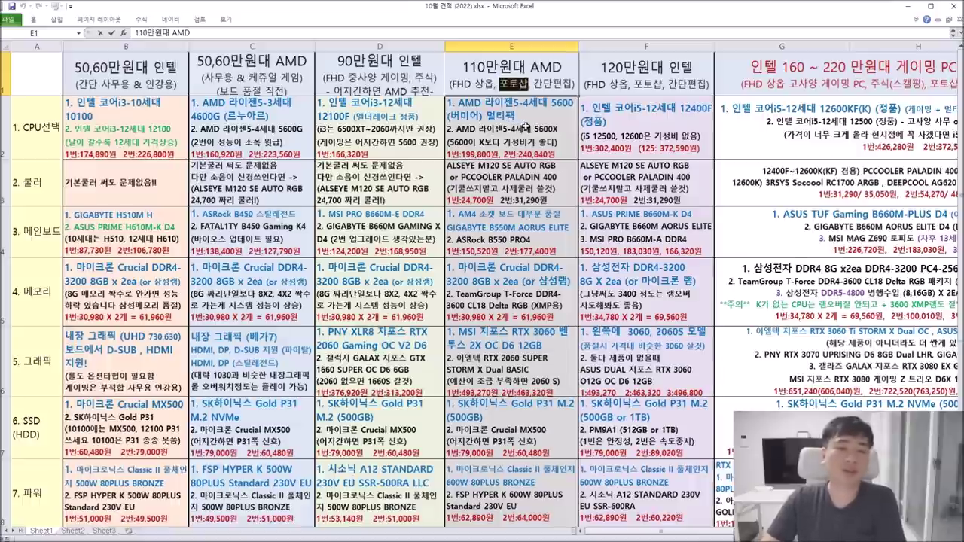
pyautogui.moveTo(532, 85); pyautogui.dragTo(573, 84)
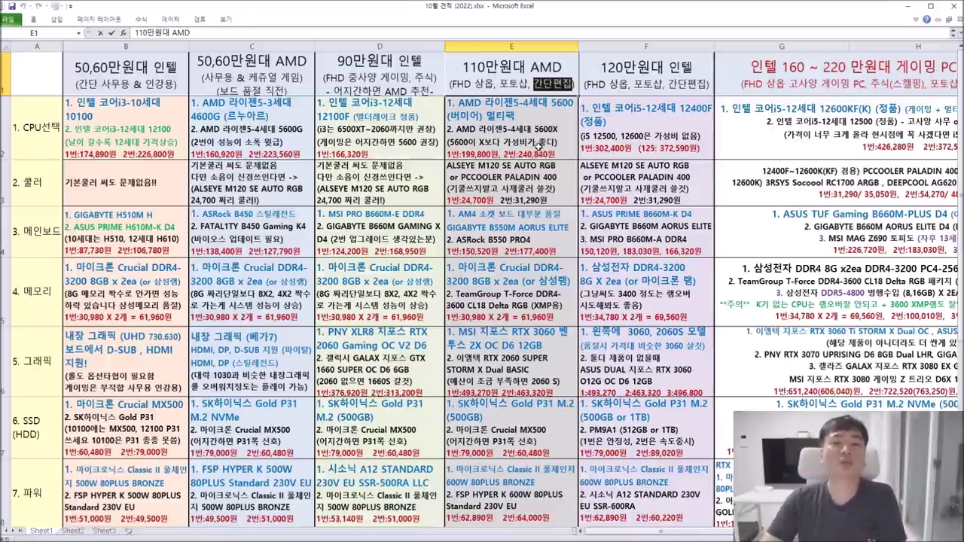
# Compare the Ryzen 5600 and 5600X options in the CPU cell of the 110만원대 AMD build.
pyautogui.doubleClick(471, 125)
pyautogui.moveTo(452, 125); pyautogui.dragTo(566, 152)
pyautogui.click(557, 162)
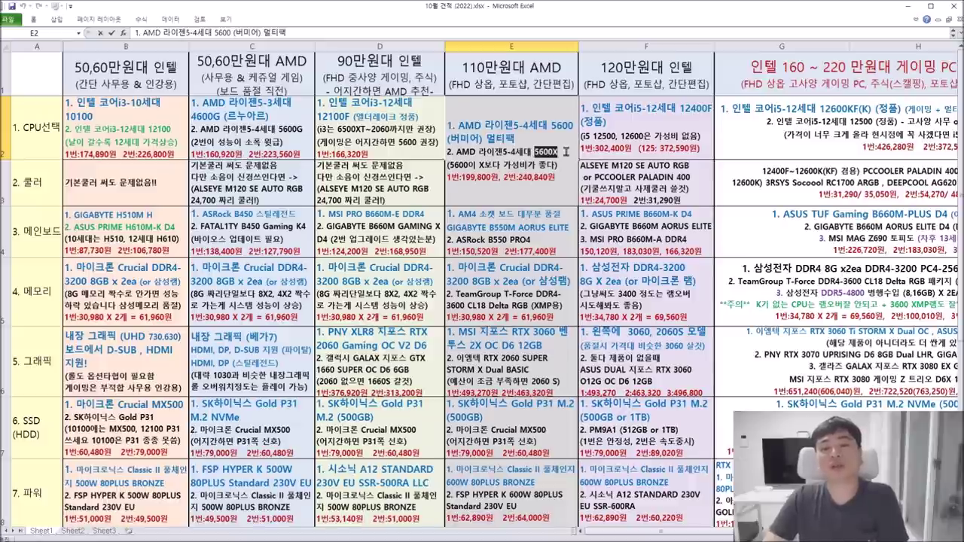
pyautogui.moveTo(450, 125); pyautogui.dragTo(559, 153)
pyautogui.click(556, 159)
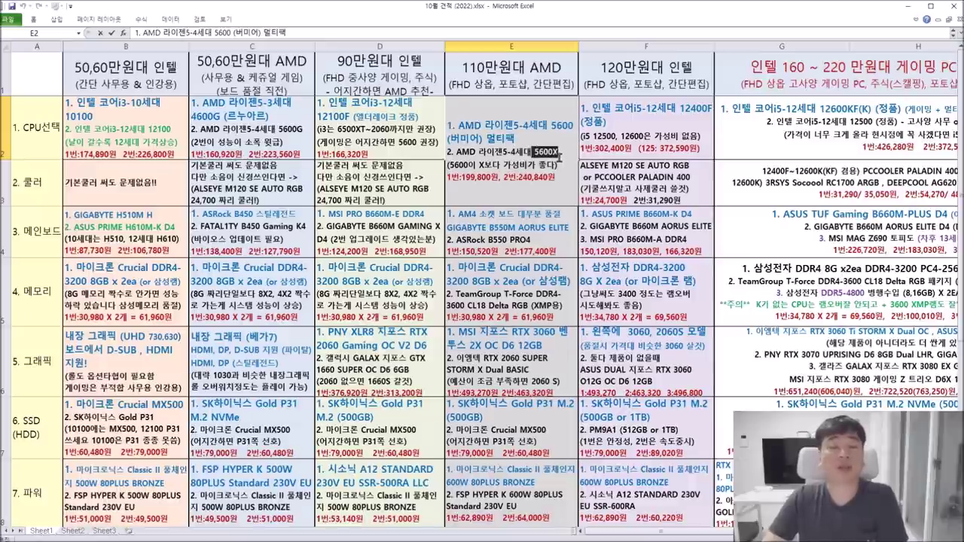
pyautogui.click(547, 226)
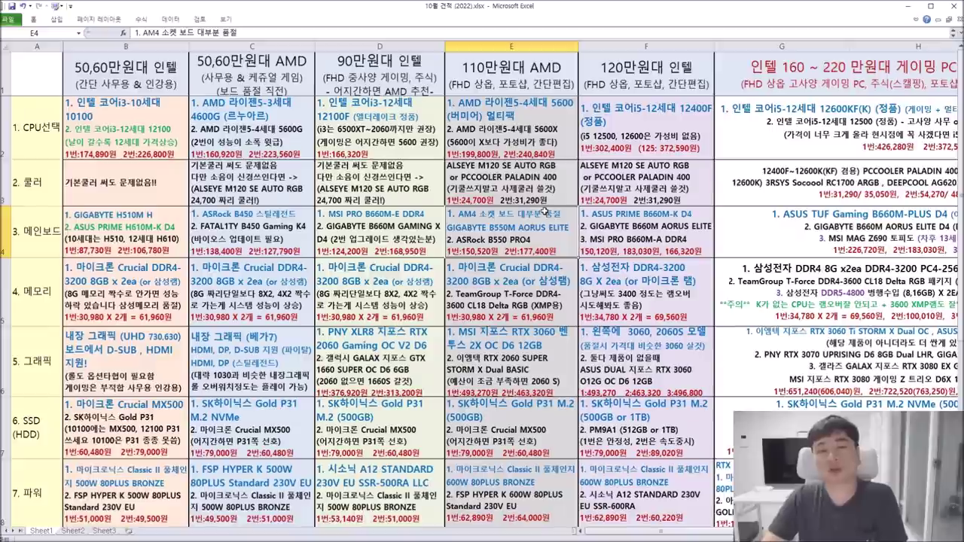
pyautogui.doubleClick(539, 124)
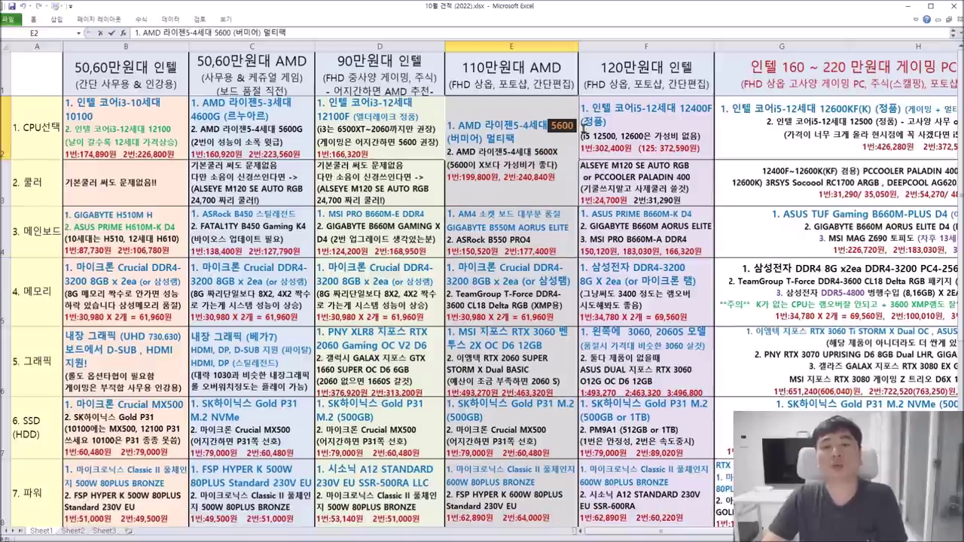
pyautogui.click(539, 249)
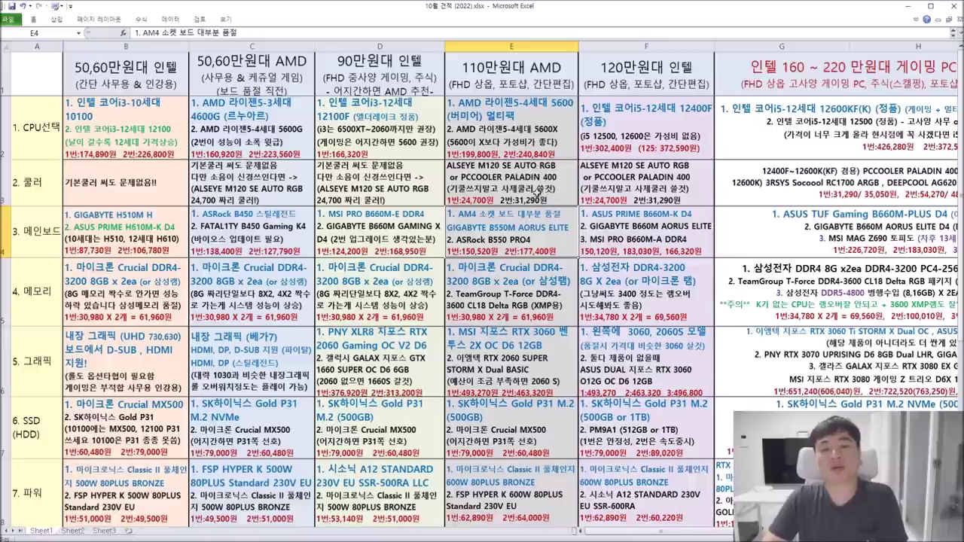
# Examine the two recommended coolers and the AM4 mainboard stock note for the 110만원대 AMD build.
pyautogui.doubleClick(473, 171)
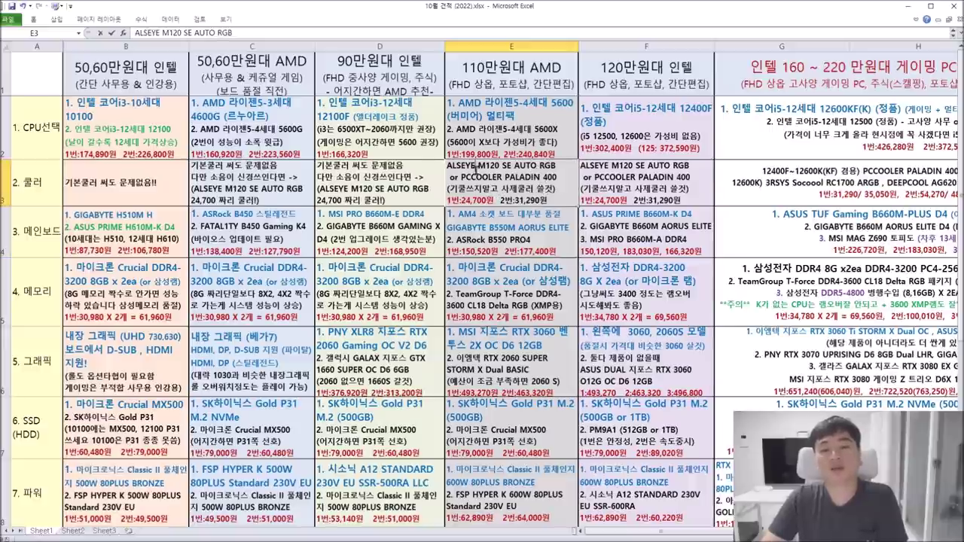
pyautogui.moveTo(449, 166); pyautogui.dragTo(553, 166)
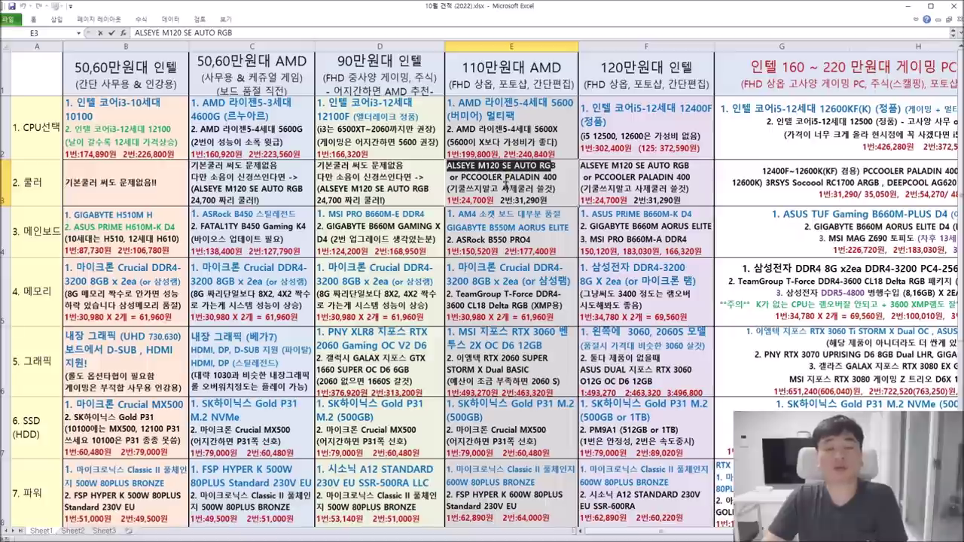
pyautogui.click(484, 183)
pyautogui.moveTo(462, 177); pyautogui.dragTo(557, 179)
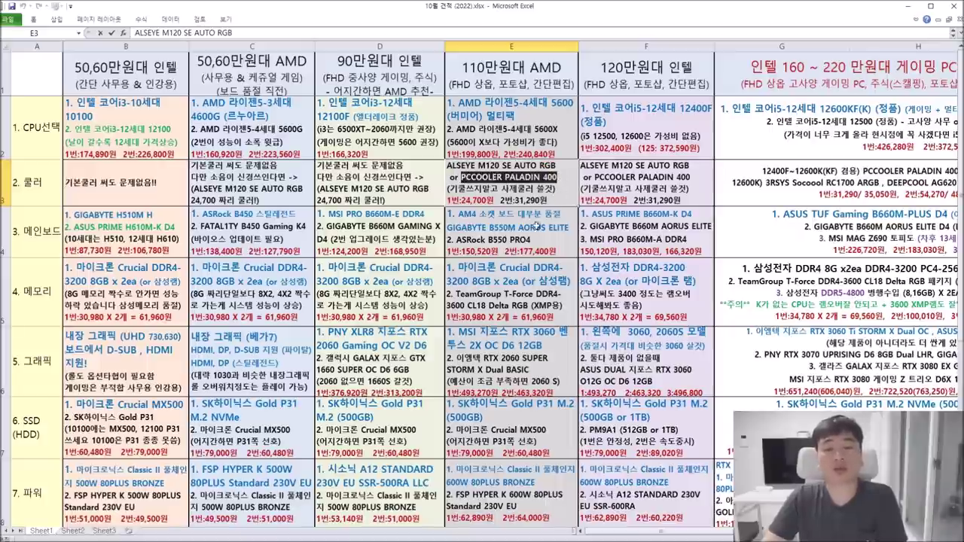
pyautogui.click(515, 228)
pyautogui.doubleClick(490, 226)
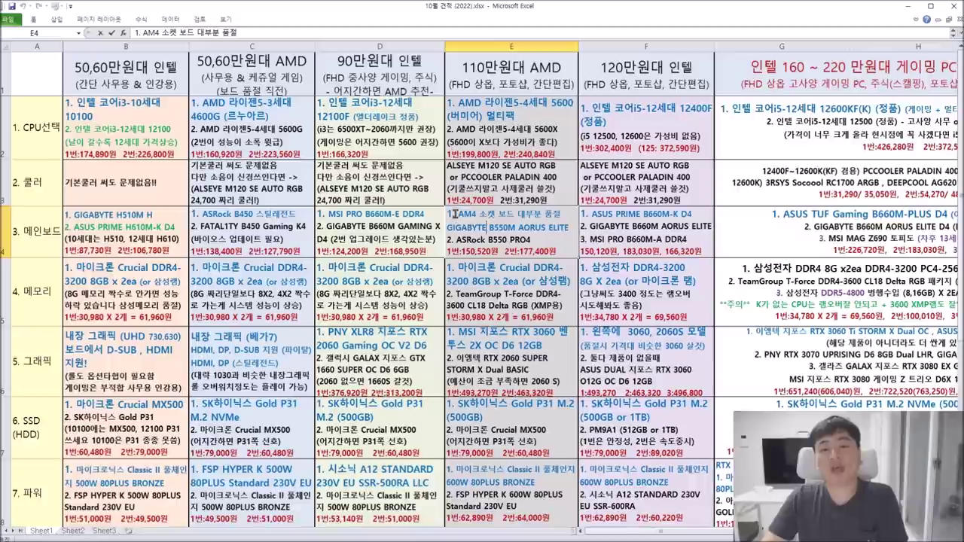
pyautogui.moveTo(456, 214); pyautogui.dragTo(567, 214)
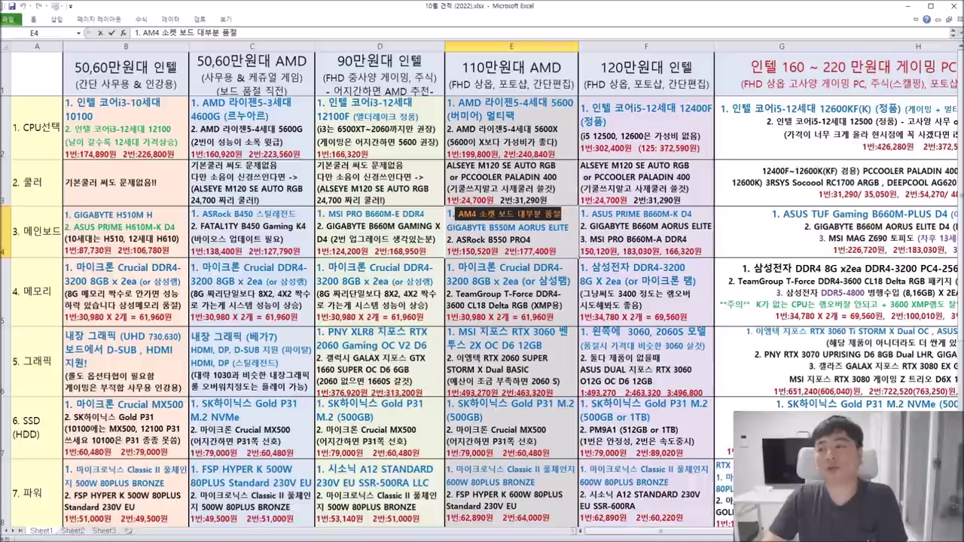
# Switch to the Chrome browser and review the chipset filters and AMD mainboard listings on Danawa.
pyautogui.hotkey('alt', 'Tab')
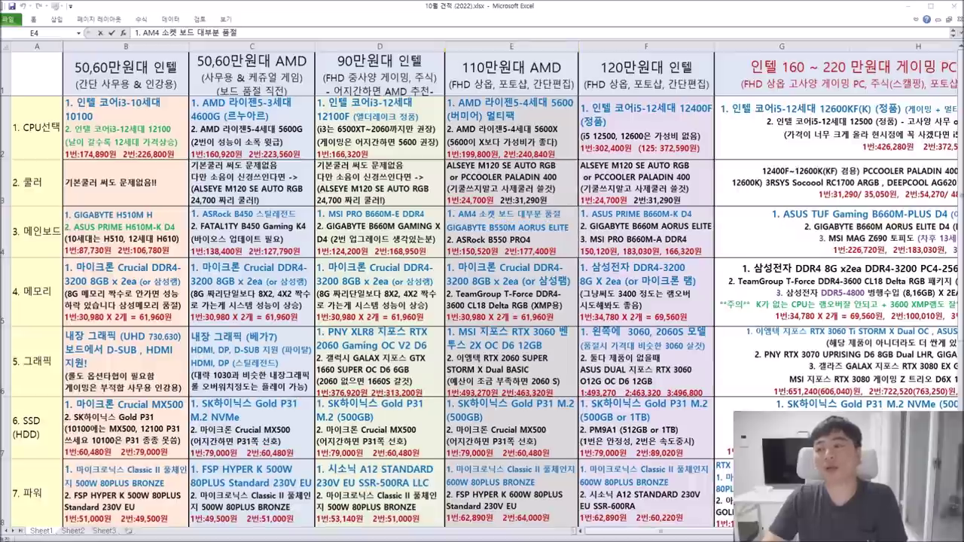
pyautogui.scroll(4, 838, 331)
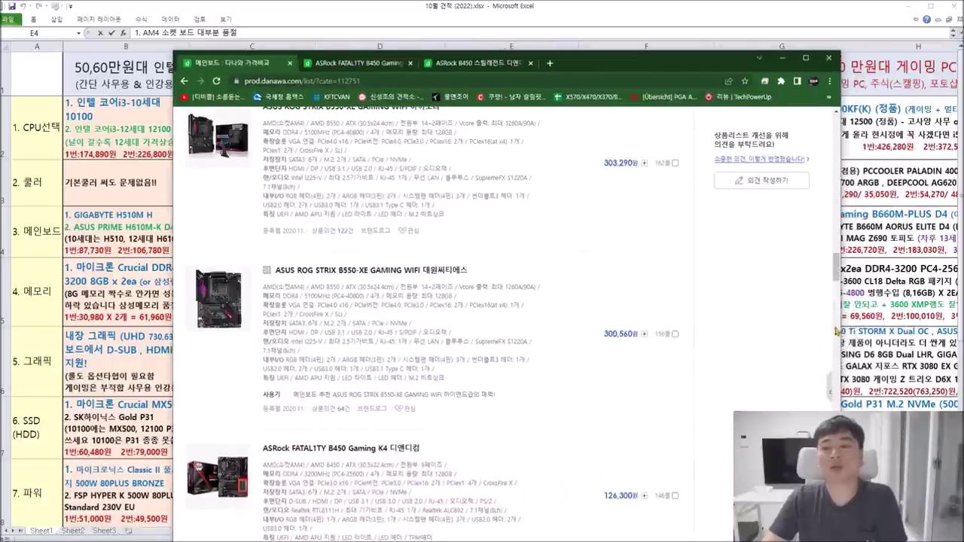
pyautogui.scroll(10, 838, 282)
pyautogui.scroll(-6, 491, 182)
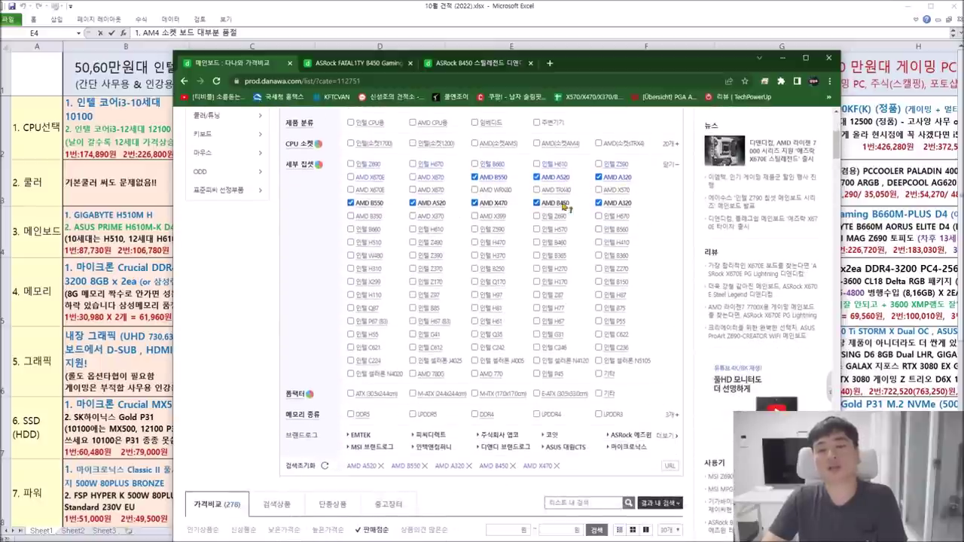
pyautogui.scroll(-8, 659, 224)
pyautogui.scroll(3, 678, 216)
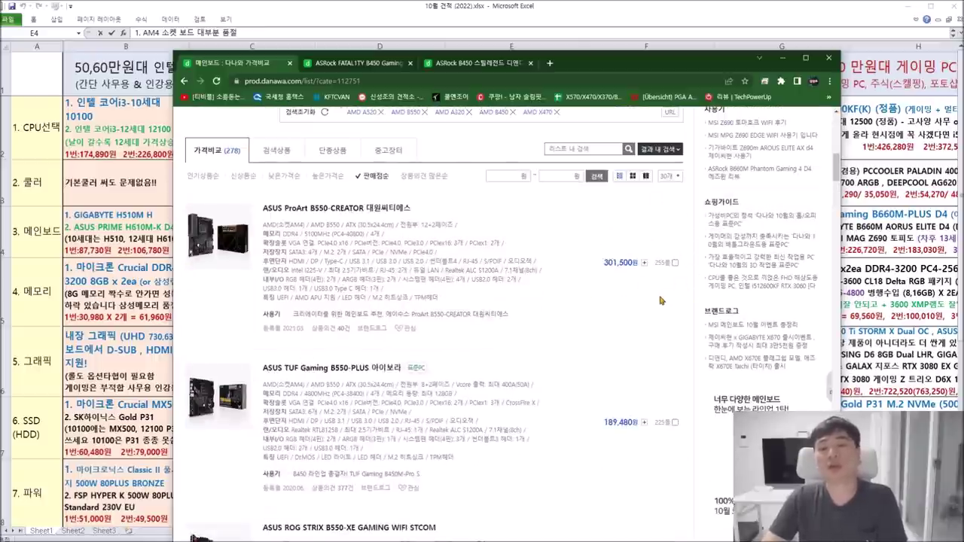
pyautogui.scroll(-4, 609, 305)
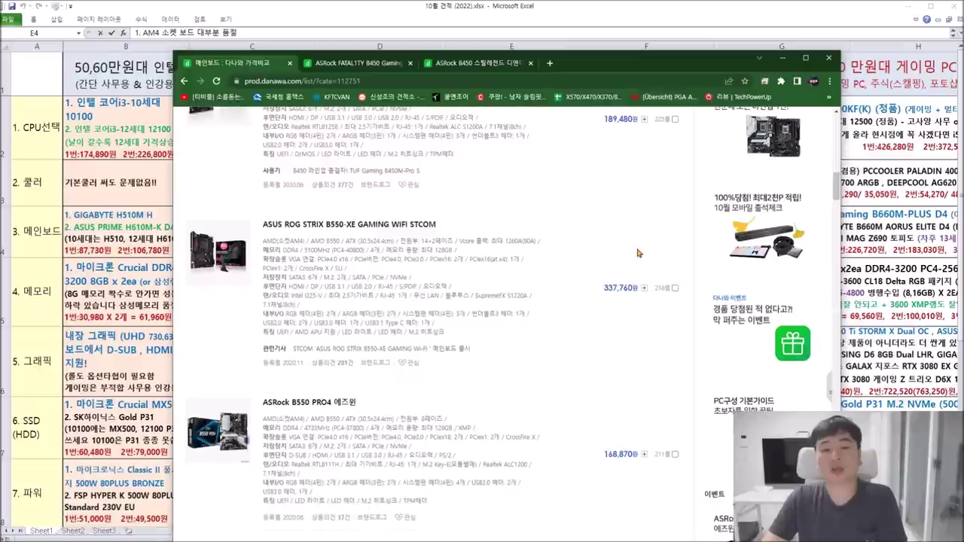
pyautogui.scroll(3, 628, 203)
pyautogui.scroll(-5, 637, 319)
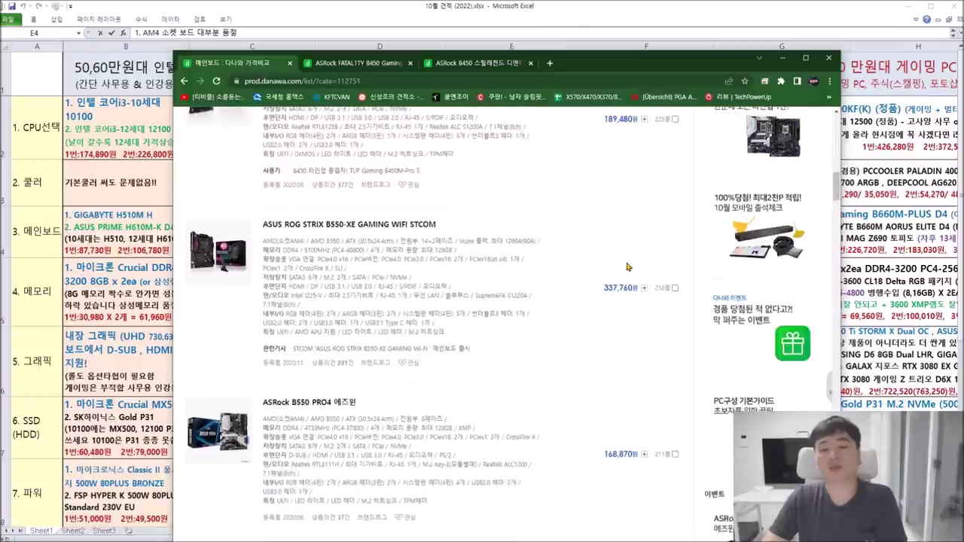
# Check the name and price of the ASRock B550 PRO4 in the mainboard list.
pyautogui.moveTo(369, 199); pyautogui.dragTo(262, 200)
pyautogui.click(532, 195)
pyautogui.scroll(-10, 595, 251)
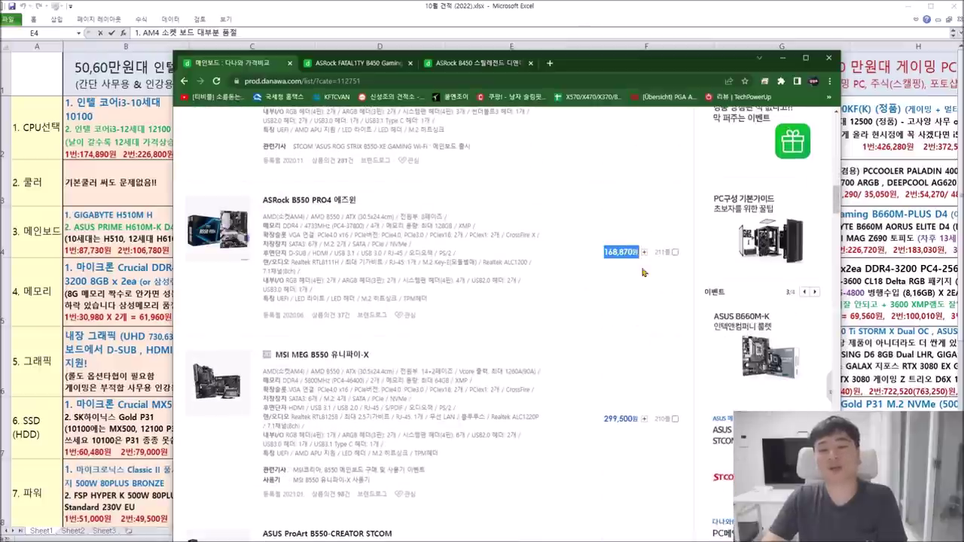
pyautogui.scroll(-2, 666, 301)
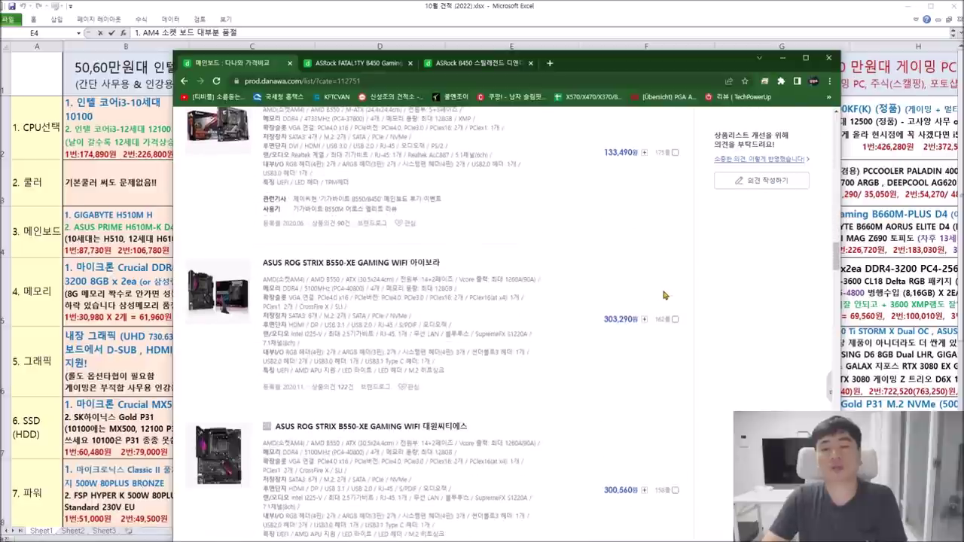
# Find the GIGABYTE B550M AORUS ELITE in the mainboard list and check its name and price.
pyautogui.scroll(2, 665, 301)
pyautogui.moveTo(410, 194); pyautogui.dragTo(256, 197)
pyautogui.click(429, 197)
pyautogui.moveTo(429, 197); pyautogui.dragTo(273, 194)
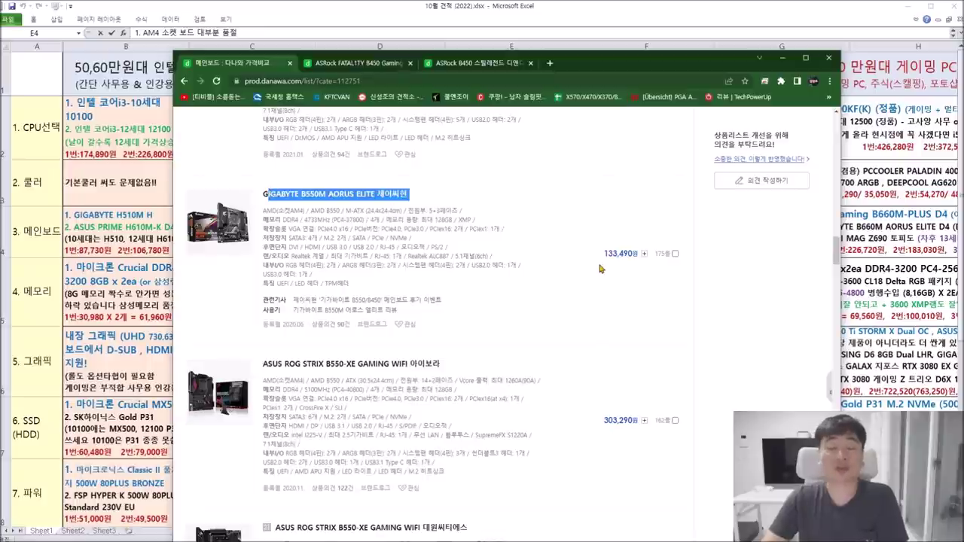
pyautogui.click(597, 270)
pyautogui.moveTo(595, 254); pyautogui.dragTo(635, 253)
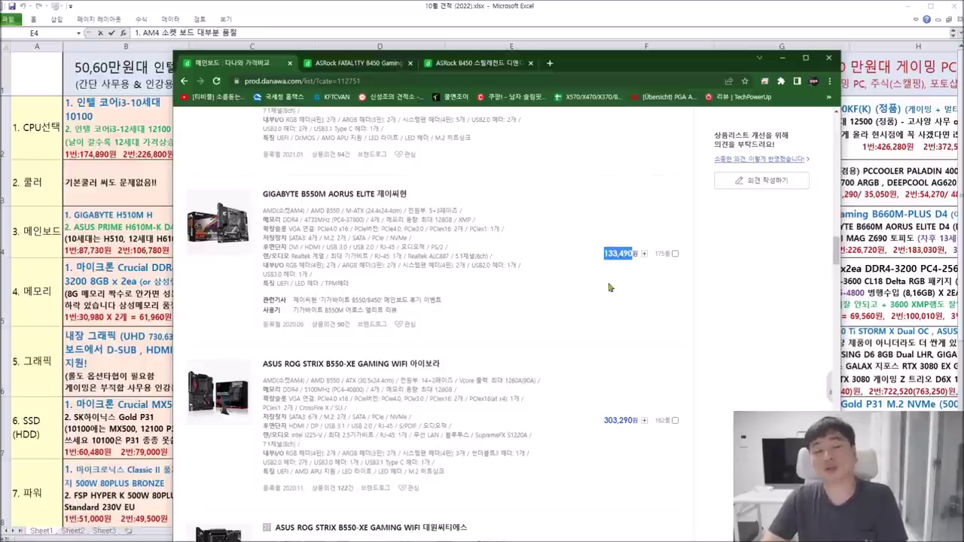
pyautogui.moveTo(425, 194); pyautogui.dragTo(263, 193)
pyautogui.scroll(-1, 552, 315)
# Locate the ASRock FATAL1TY B450 Gaming K4 listing and look over the neighbouring B450 boards.
pyautogui.scroll(-7, 552, 315)
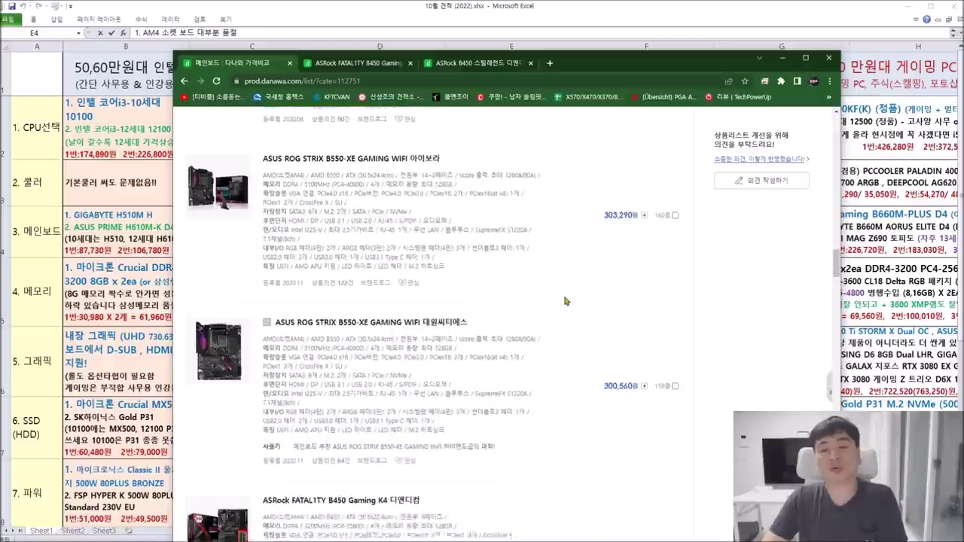
pyautogui.scroll(1, 583, 249)
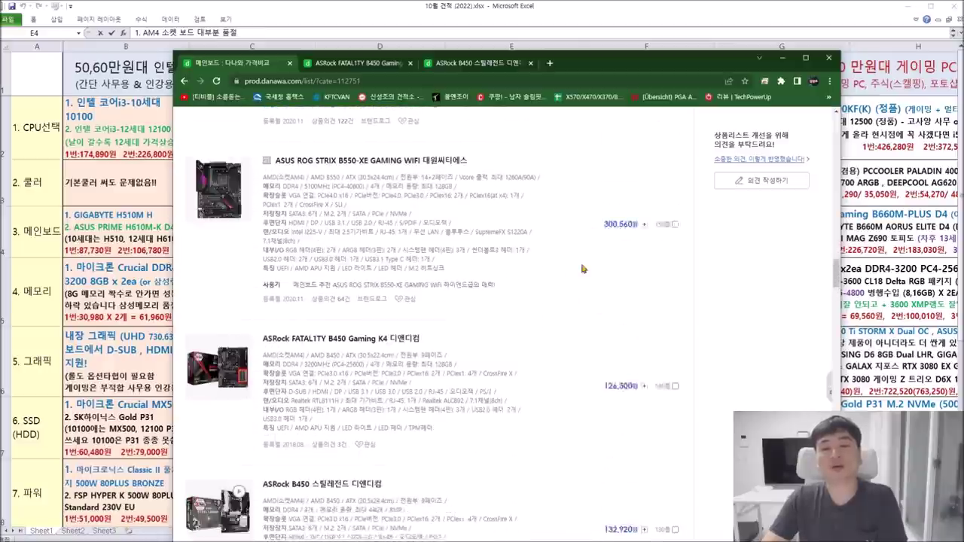
pyautogui.moveTo(435, 302); pyautogui.dragTo(263, 302)
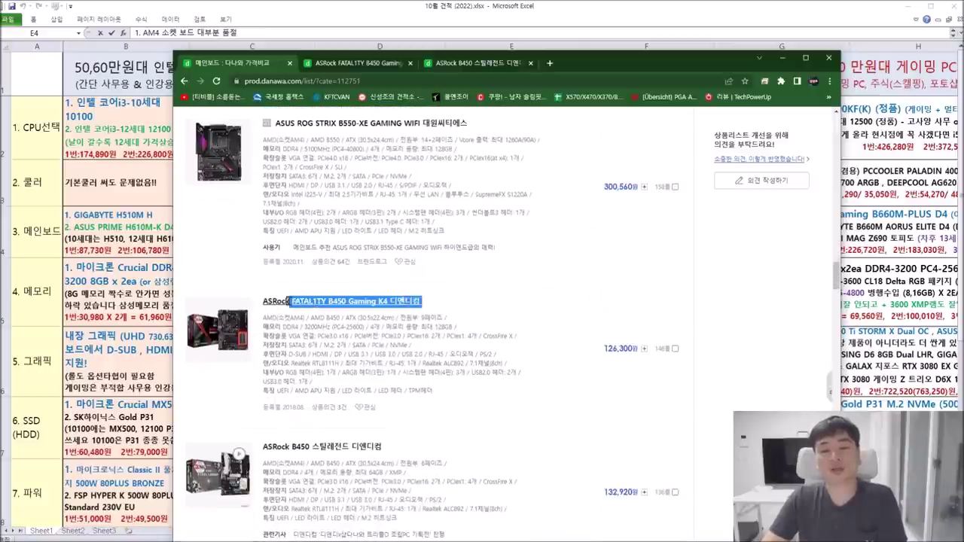
pyautogui.scroll(-1, 600, 271)
pyautogui.scroll(-3, 600, 271)
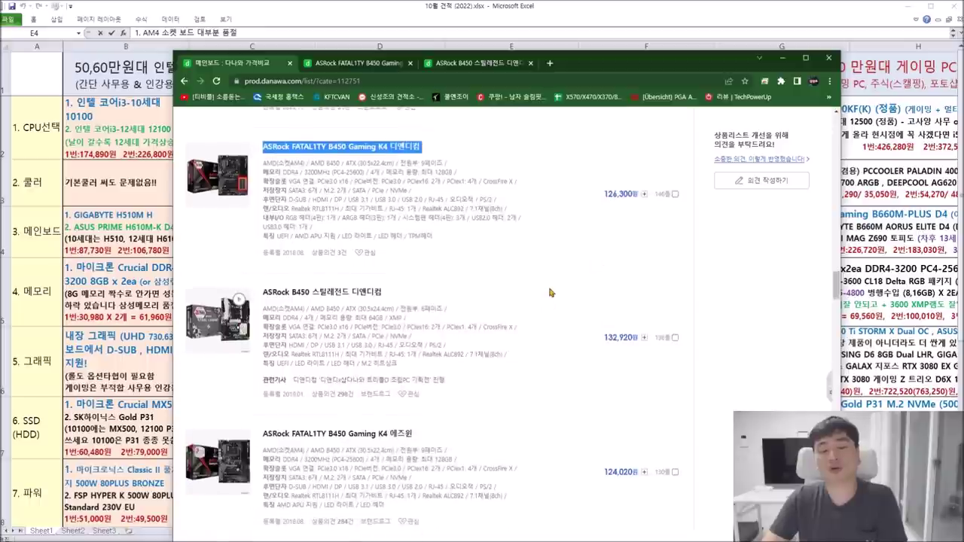
# Examine the names and prices of the remaining AM4 mainboards in the Danawa list, from the B450 boards down to the ASUS B550 models.
pyautogui.moveTo(430, 196); pyautogui.dragTo(241, 197)
pyautogui.click(549, 299)
pyautogui.scroll(-2, 578, 283)
pyautogui.scroll(-5, 578, 283)
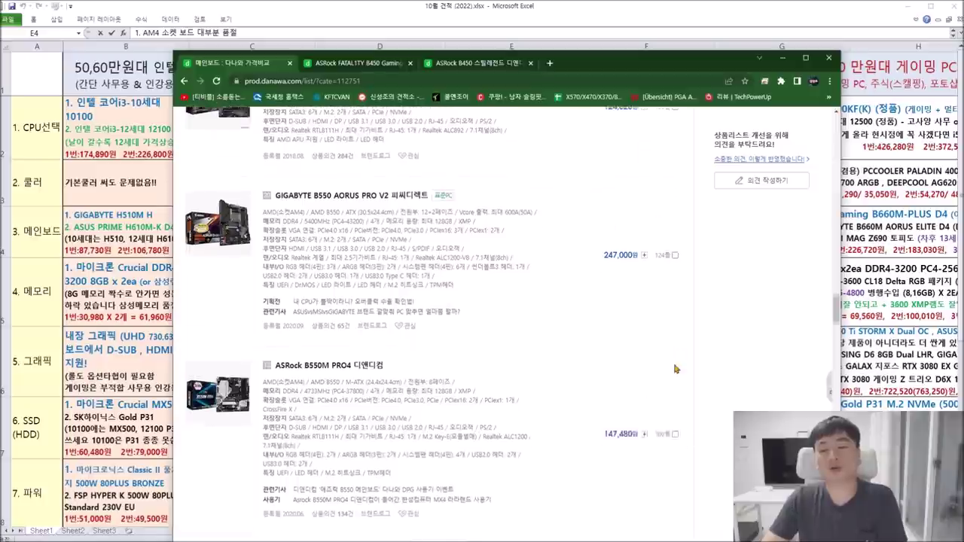
pyautogui.scroll(-2, 653, 460)
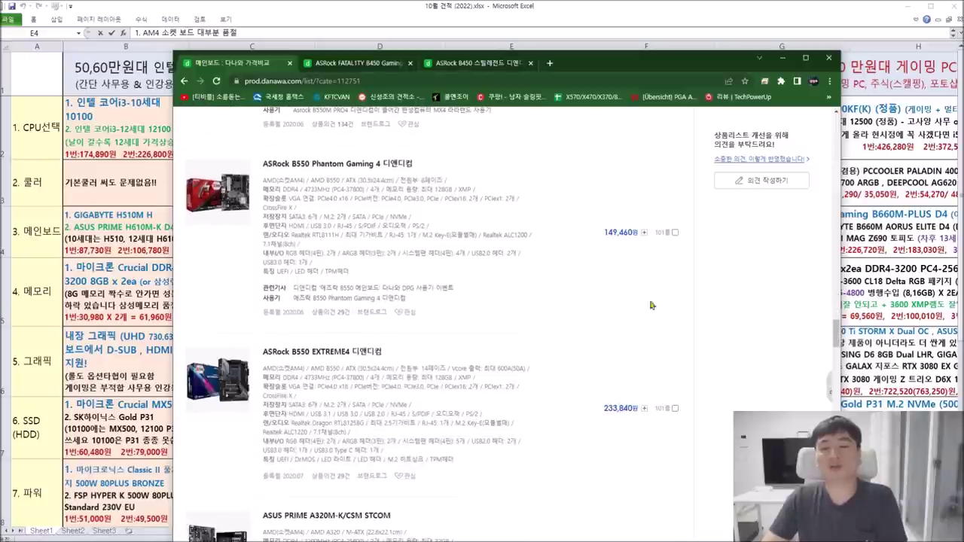
pyautogui.scroll(-5, 656, 377)
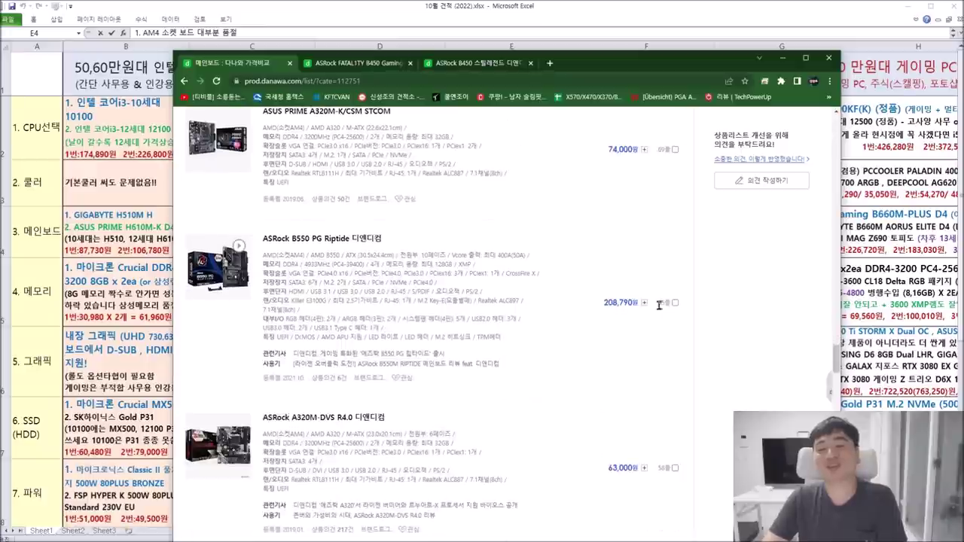
pyautogui.scroll(-3, 654, 166)
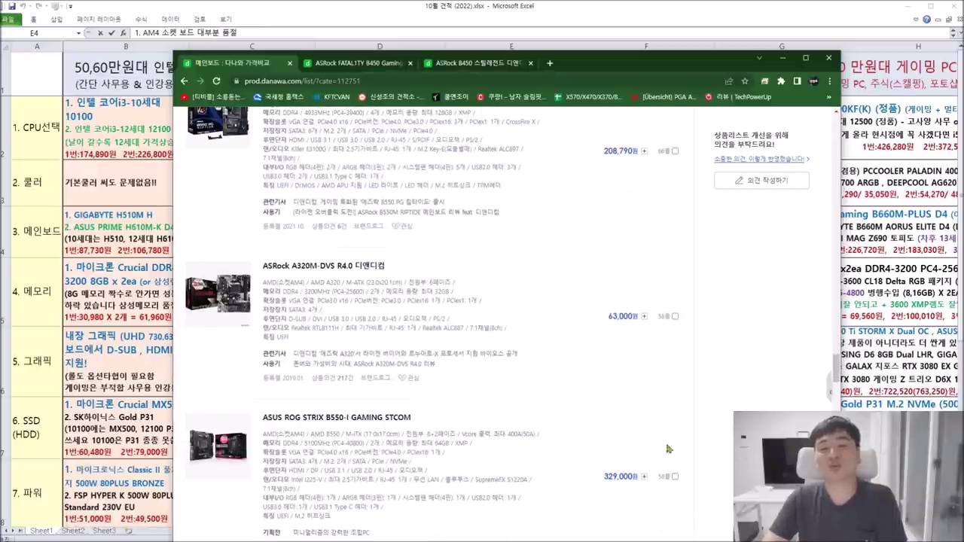
pyautogui.scroll(-1, 476, 458)
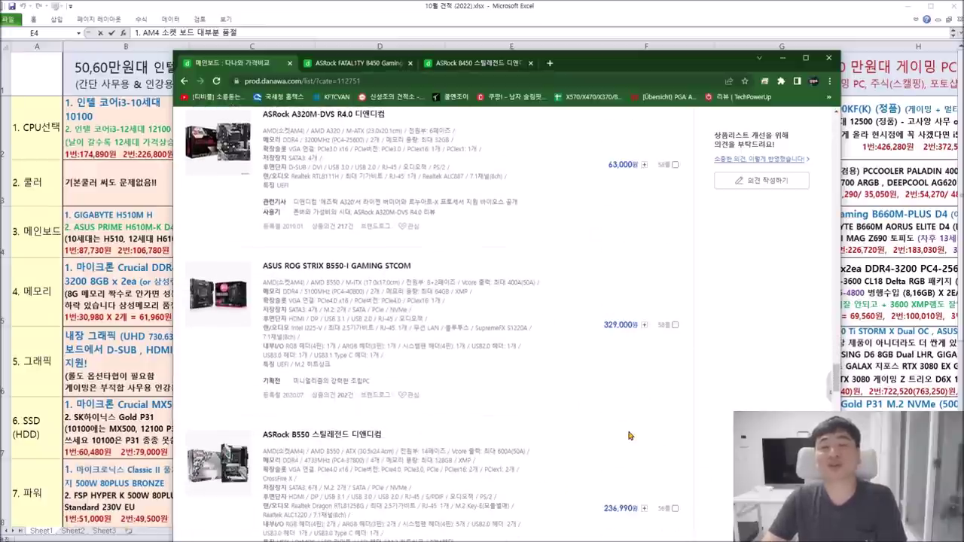
pyautogui.scroll(-5, 629, 433)
pyautogui.scroll(-3, 631, 426)
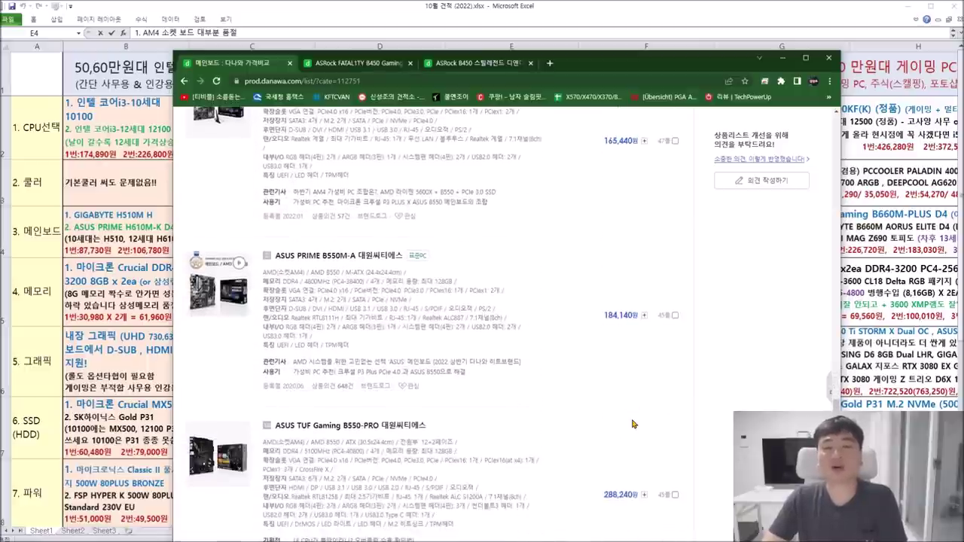
pyautogui.scroll(-2, 632, 424)
pyautogui.scroll(-3, 520, 383)
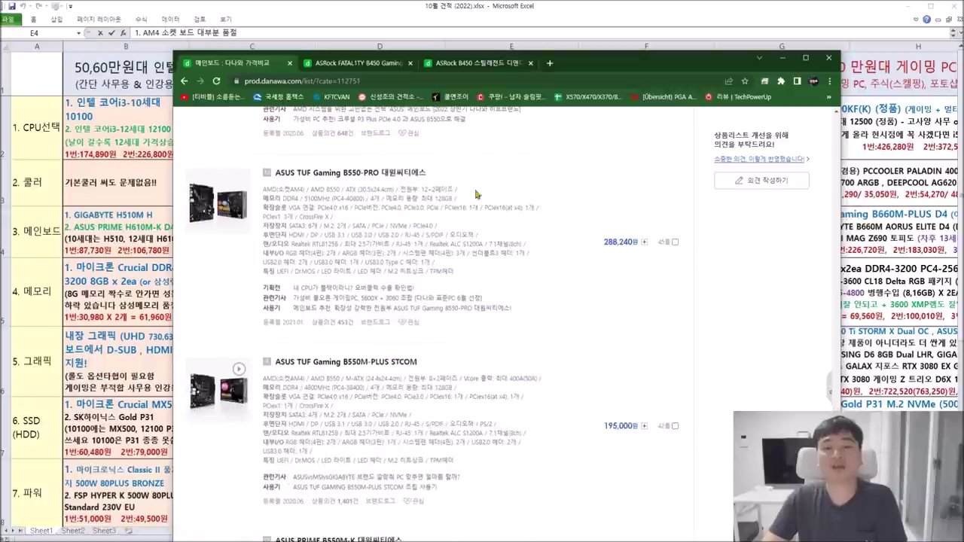
pyautogui.scroll(2, 651, 303)
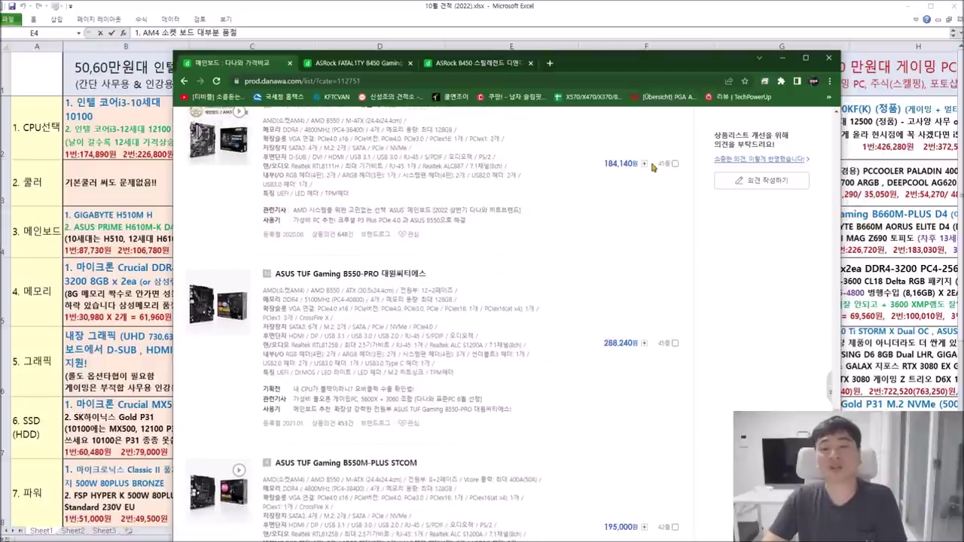
# Return to the Excel quote sheet and review the GIGABYTE B550M AORUS ELITE and ASRock B550 PRO4 in the 110만원대 AMD mainboard cell.
pyautogui.moveTo(692, 63); pyautogui.dragTo(728, 84)
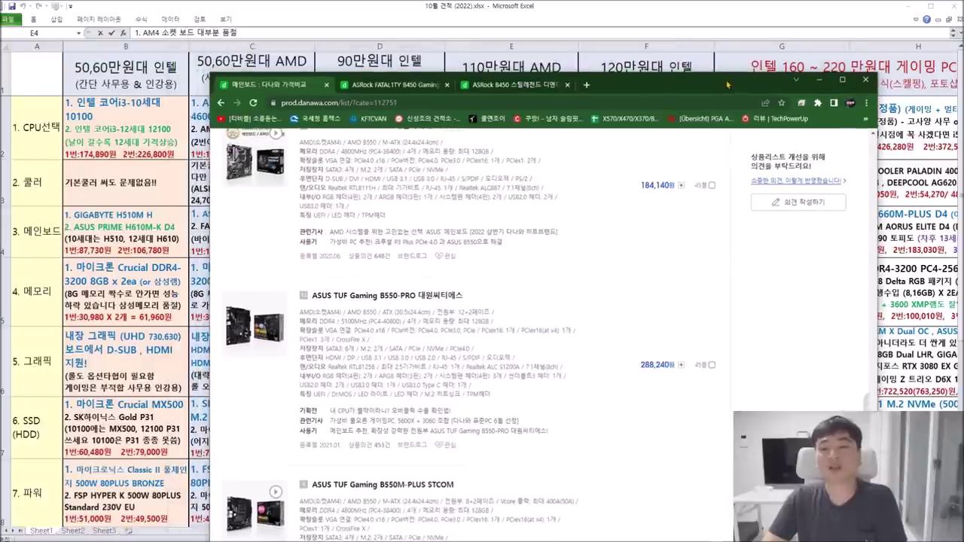
pyautogui.click(820, 79)
pyautogui.click(504, 277)
pyautogui.click(467, 226)
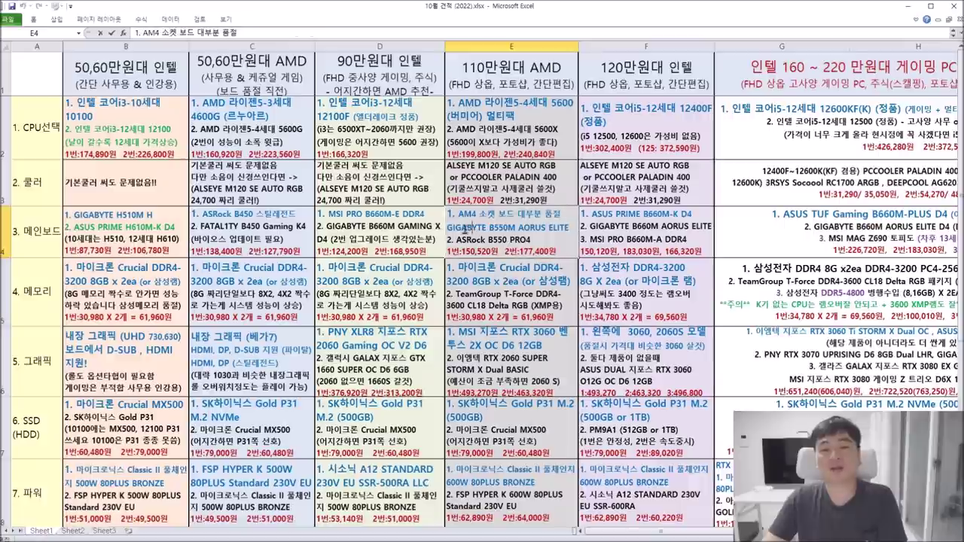
pyautogui.moveTo(447, 227); pyautogui.dragTo(574, 228)
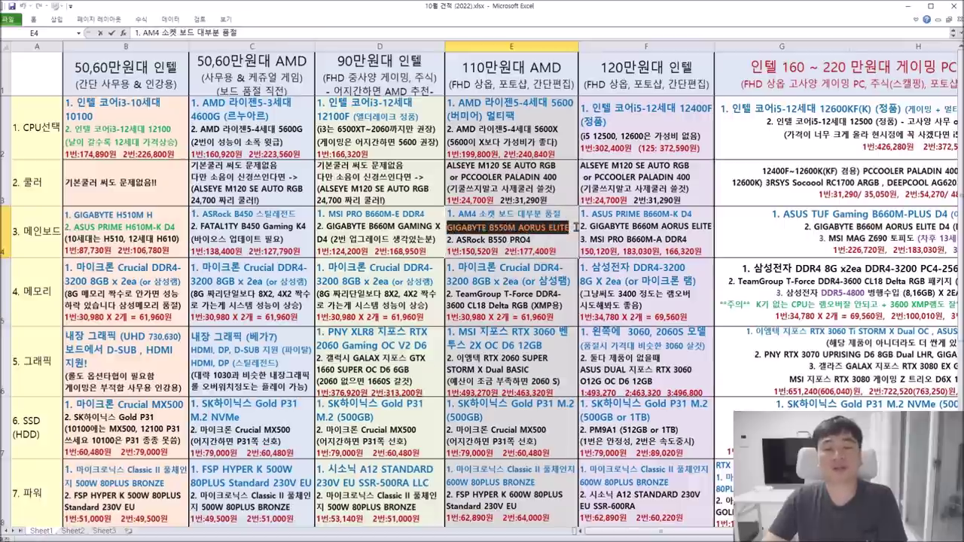
pyautogui.moveTo(531, 239); pyautogui.dragTo(454, 240)
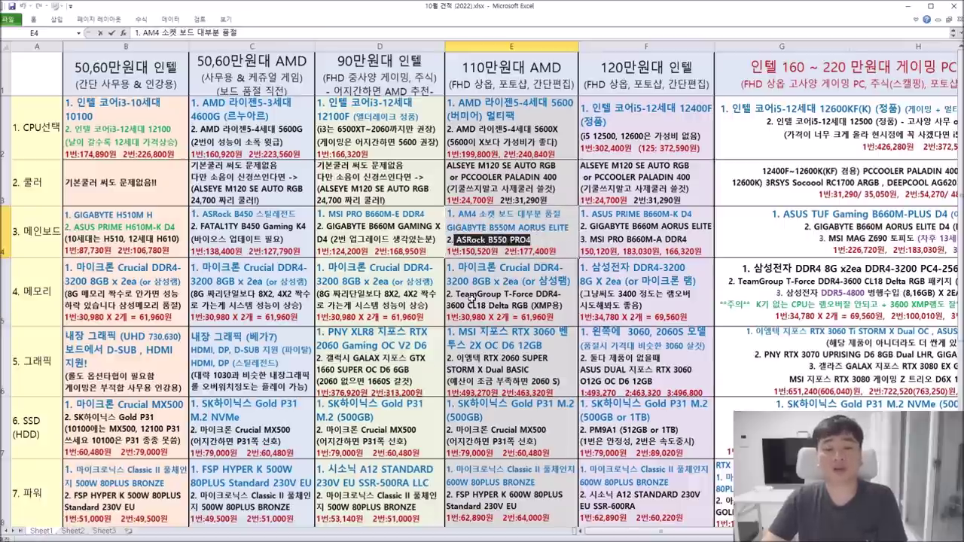
pyautogui.click(521, 220)
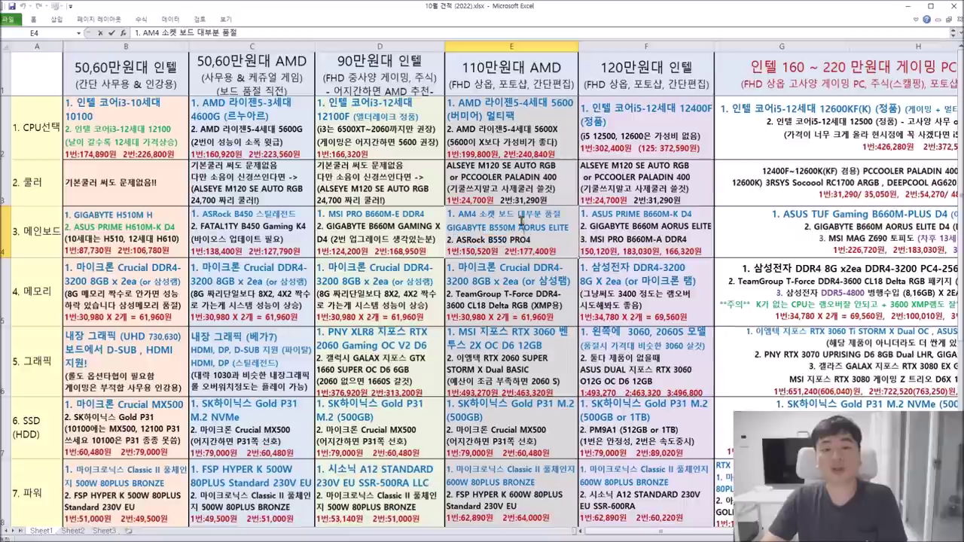
# Check the ASRock B450 스틸레전드 in the 50,60만원대 AMD build against each mainboard option of the 110만원대 AMD build.
pyautogui.doubleClick(218, 218)
pyautogui.moveTo(200, 216); pyautogui.dragTo(309, 213)
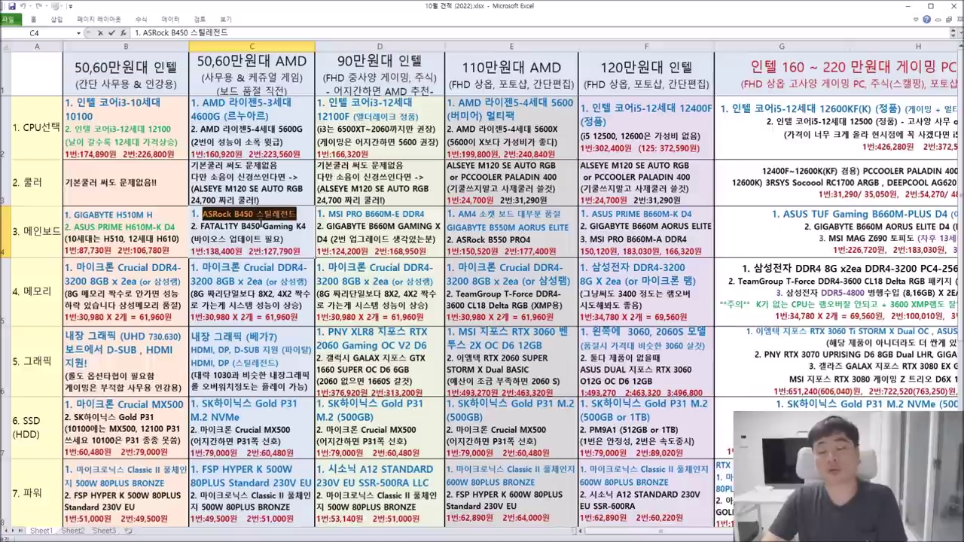
pyautogui.doubleClick(528, 230)
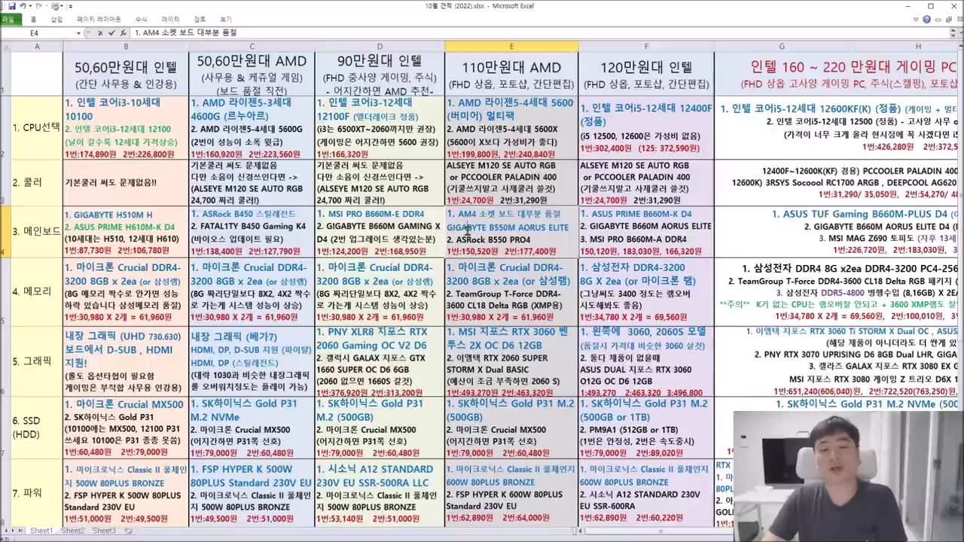
pyautogui.moveTo(452, 227); pyautogui.dragTo(571, 227)
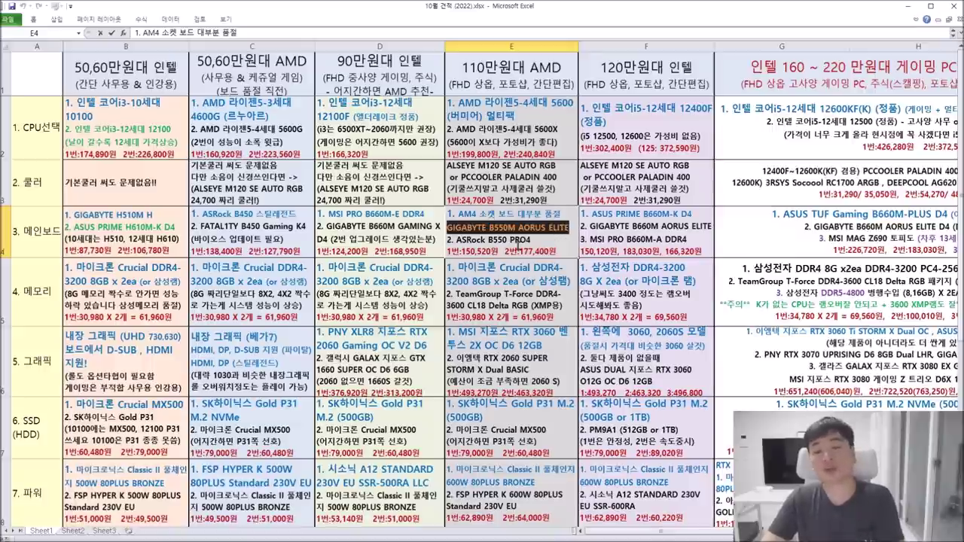
pyautogui.click(458, 241)
pyautogui.moveTo(455, 239); pyautogui.dragTo(539, 239)
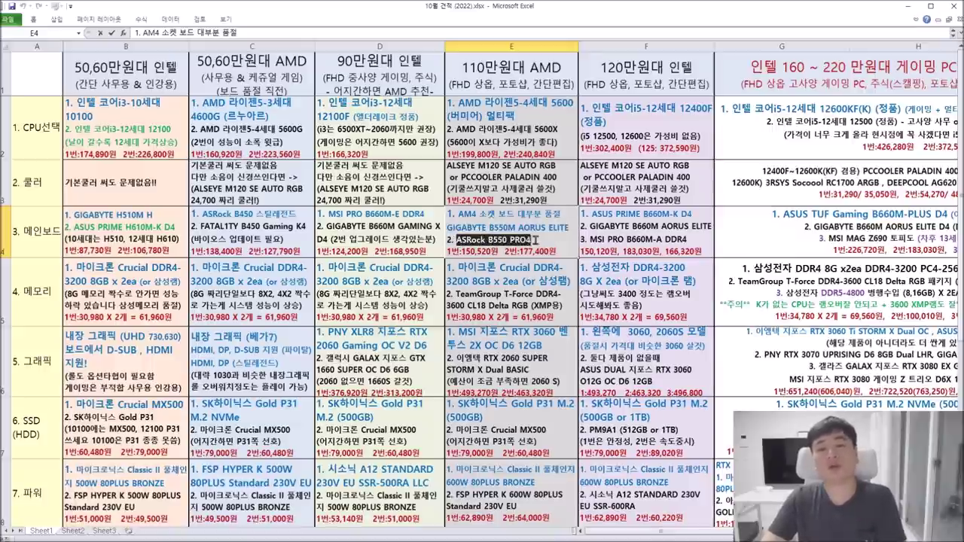
pyautogui.click(542, 287)
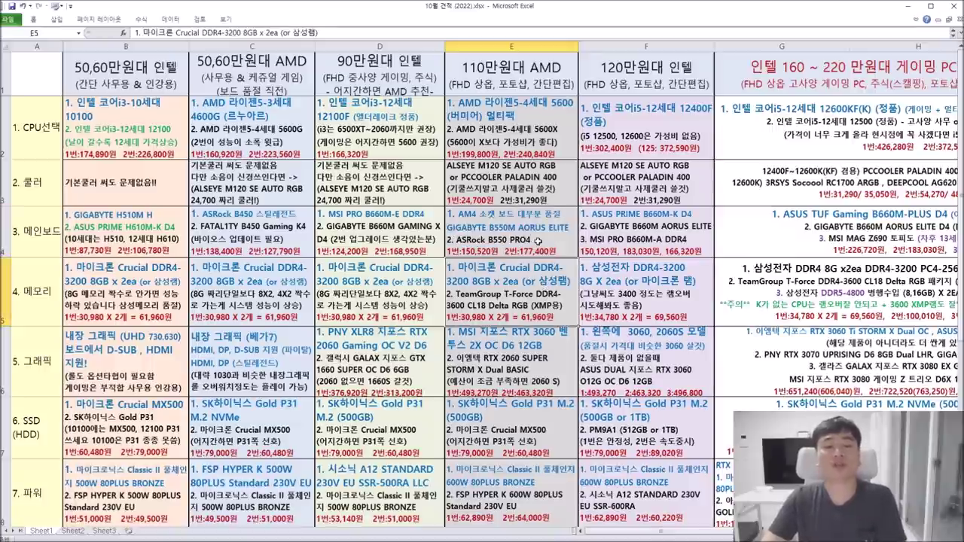
# Compare both B450 mainboards of the 50,60만원대 AMD build with the pair of B550 boards in the 110만원대 AMD build.
pyautogui.doubleClick(202, 215)
pyautogui.moveTo(202, 214); pyautogui.dragTo(273, 231)
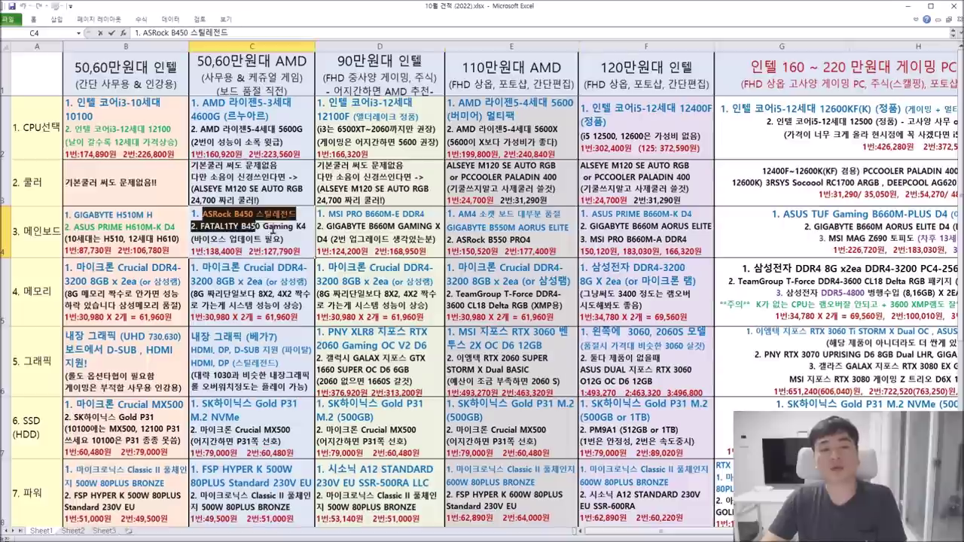
pyautogui.doubleClick(541, 239)
pyautogui.moveTo(540, 240); pyautogui.dragTo(446, 226)
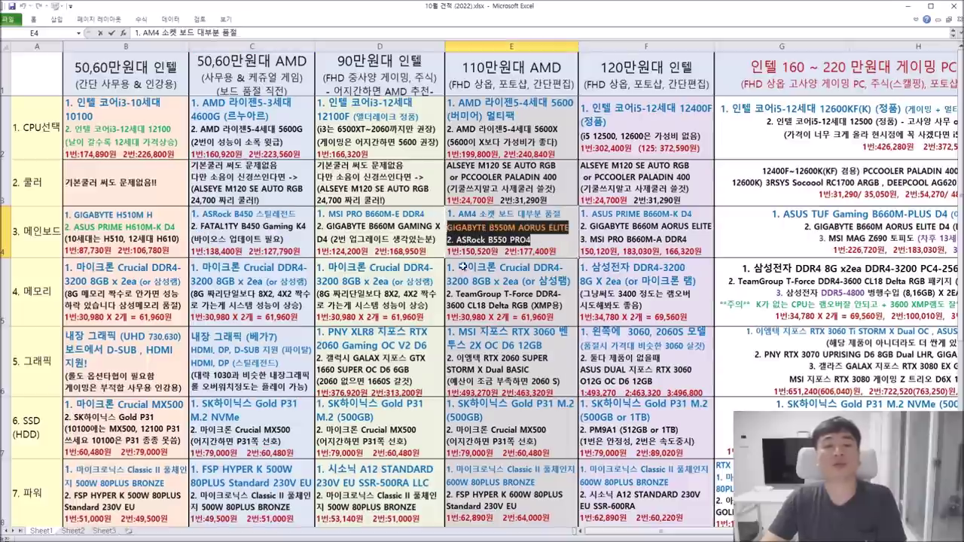
pyautogui.click(494, 316)
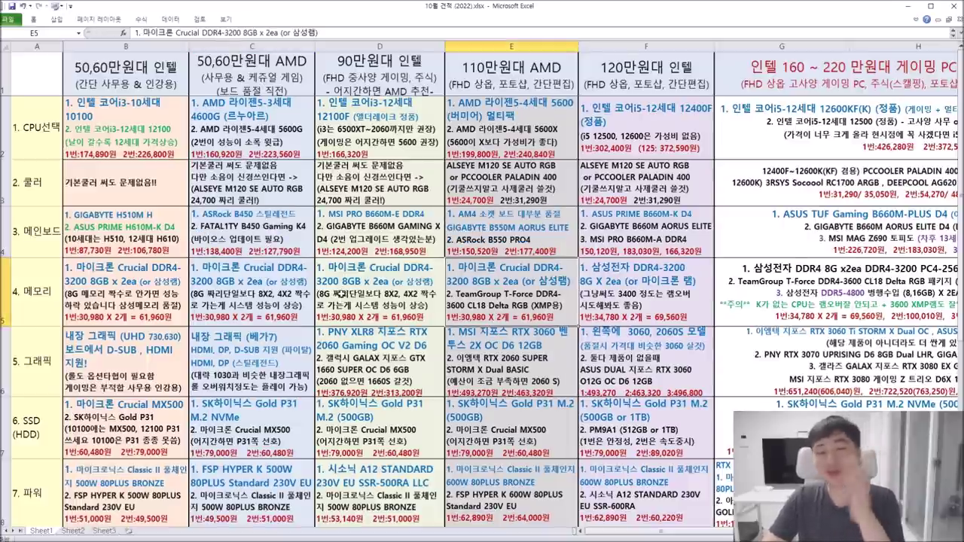
# Review the 마이크론 Crucial DDR4-3200 8GB x 2ea memory and its 삼성램 alternative in the 110만원대 AMD build.
pyautogui.doubleClick(497, 277)
pyautogui.moveTo(460, 267); pyautogui.dragTo(515, 281)
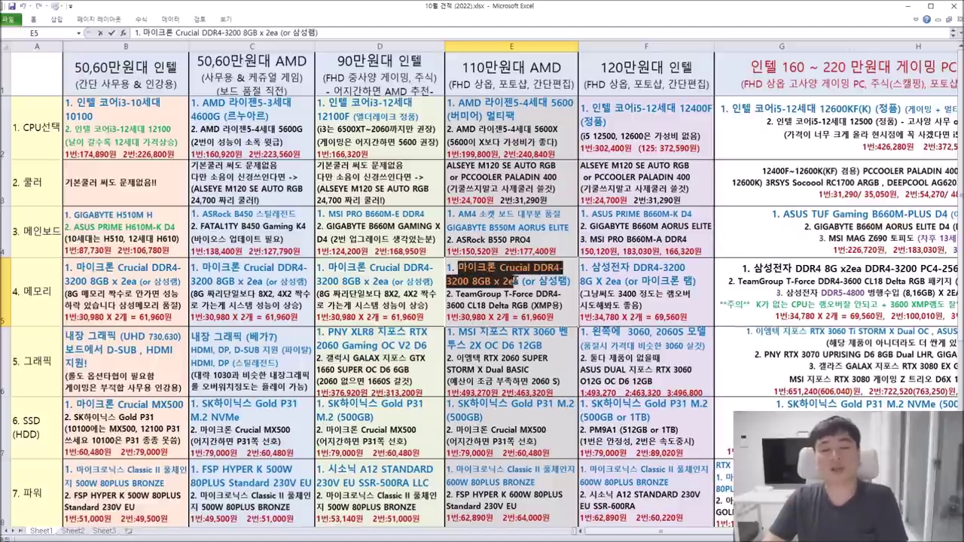
pyautogui.click(497, 293)
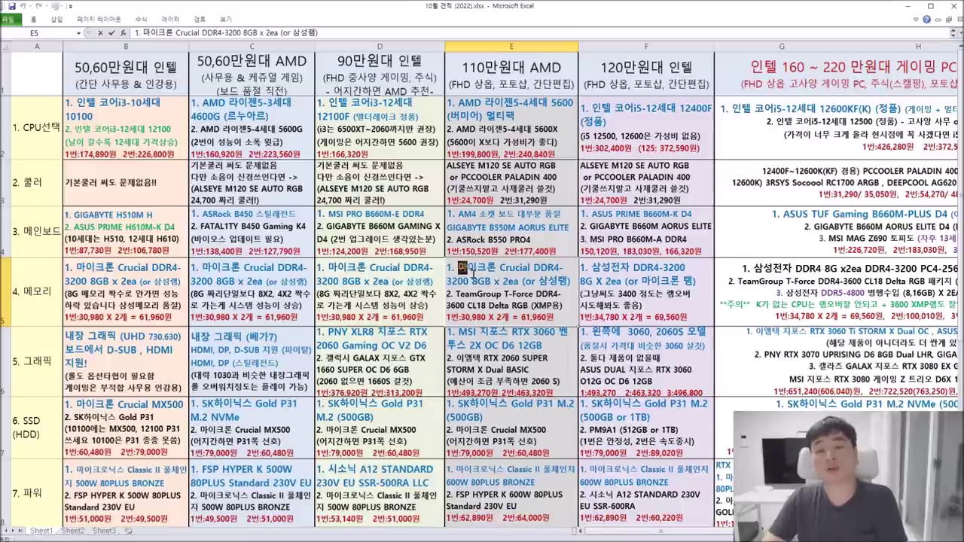
pyautogui.moveTo(458, 267); pyautogui.dragTo(491, 281)
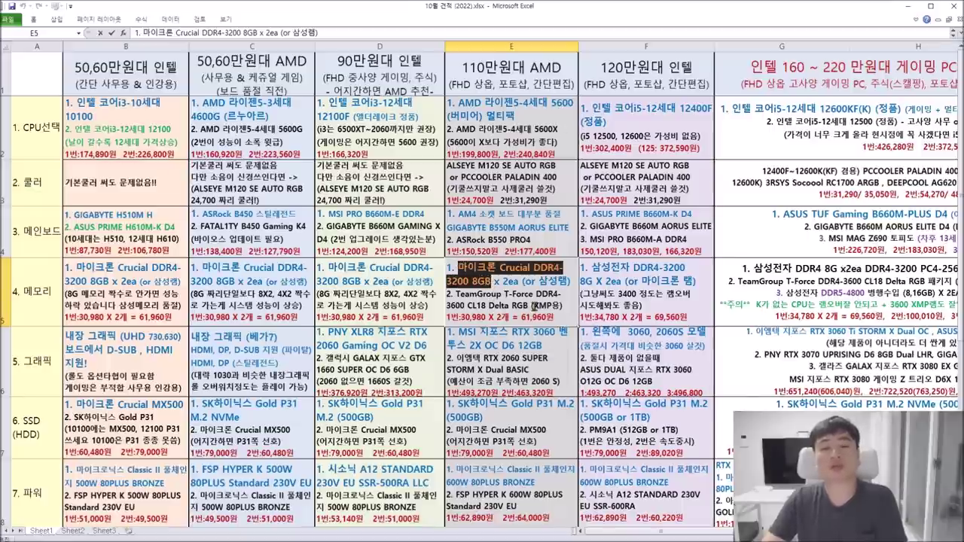
pyautogui.click(537, 307)
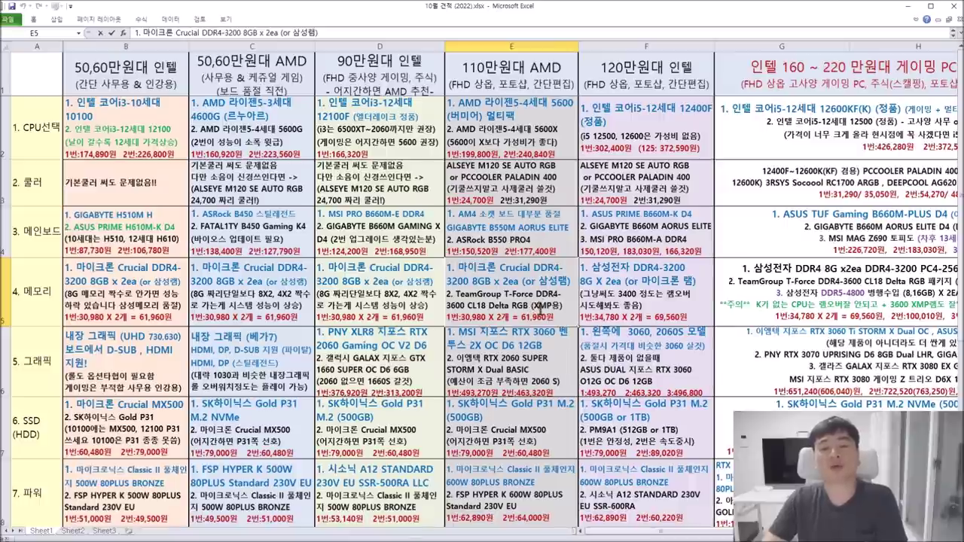
pyautogui.moveTo(540, 280); pyautogui.dragTo(568, 281)
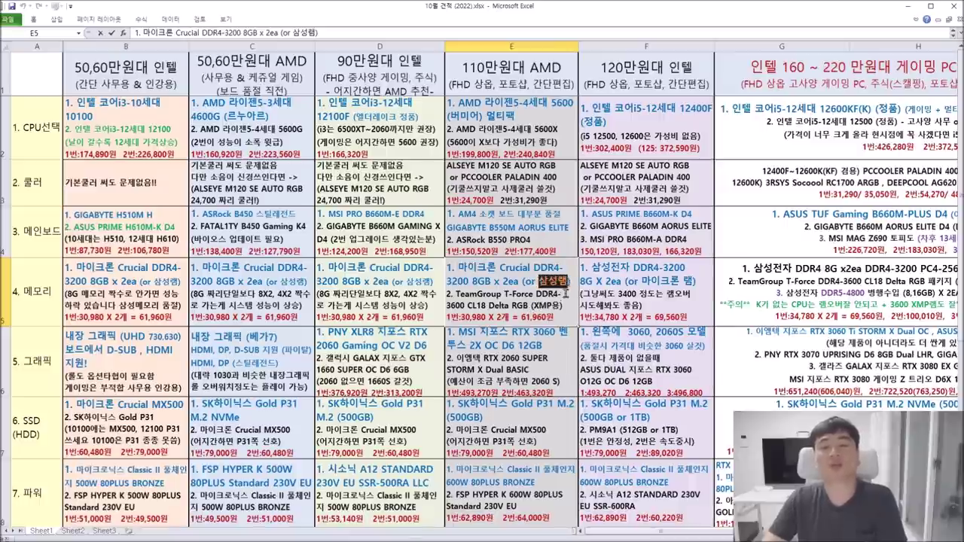
pyautogui.click(561, 294)
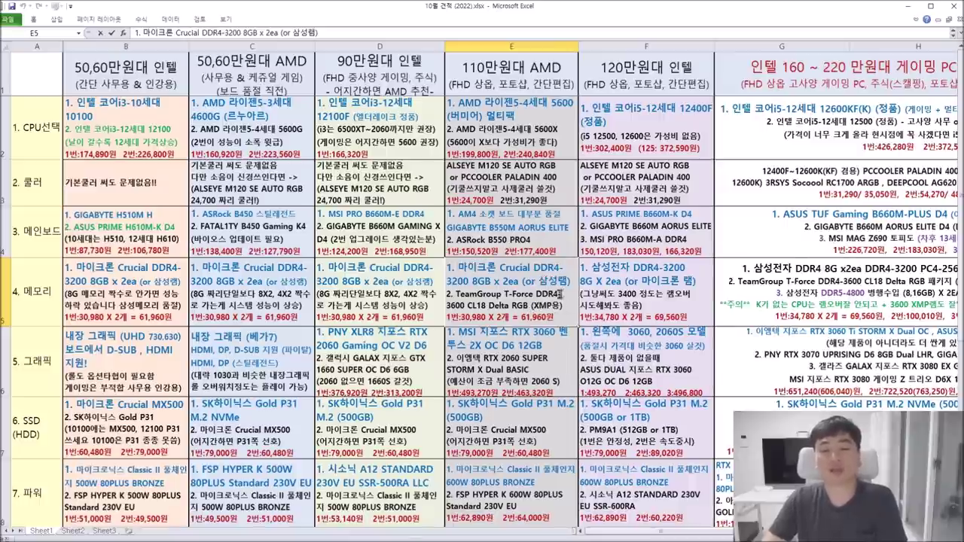
# Review the second memory option, TeamGroup T-Force DDR4-3600 CL18 Delta RGB (XMP용), in the 110만원대 AMD build.
pyautogui.moveTo(457, 293); pyautogui.dragTo(564, 306)
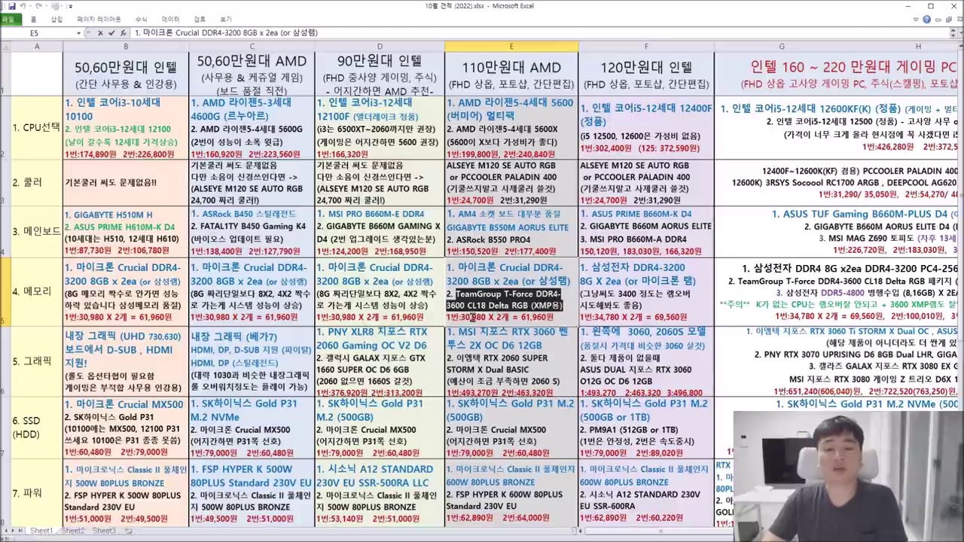
pyautogui.click(468, 306)
pyautogui.moveTo(457, 293); pyautogui.dragTo(563, 306)
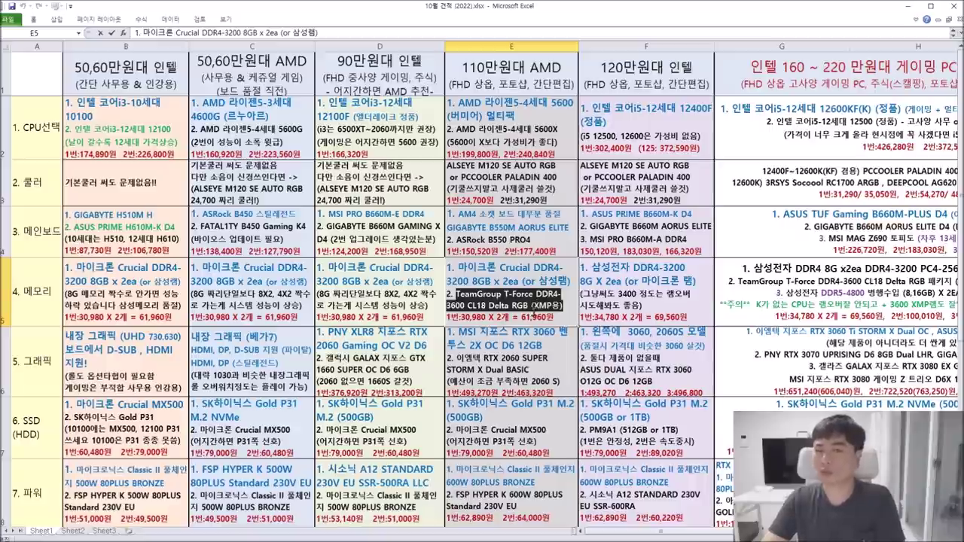
pyautogui.doubleClick(536, 348)
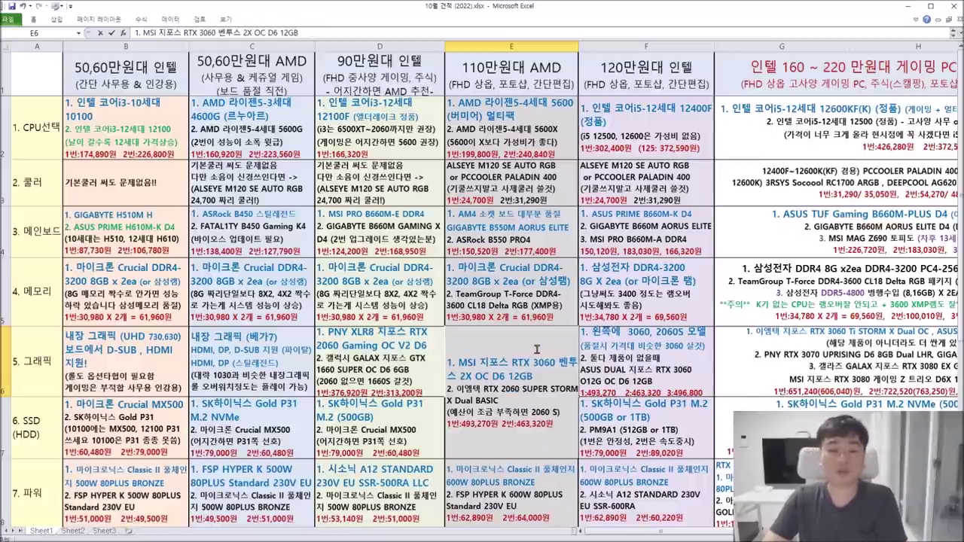
pyautogui.click(552, 290)
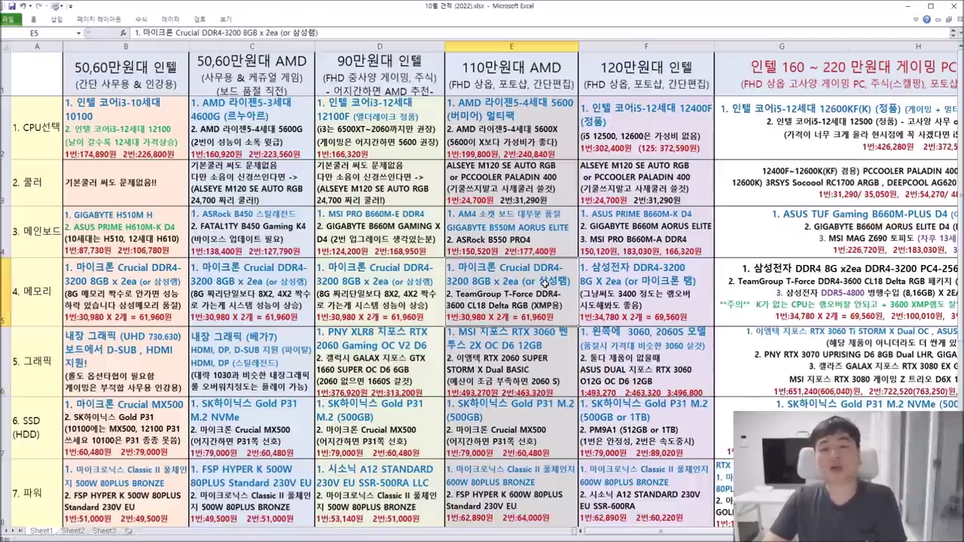
# Review the graphics card options of the 110만원대 AMD build, focusing on the MSI 지포스 RTX 3060 벤투스 2X OC D6 12GB.
pyautogui.scroll(-1, 555, 276)
pyautogui.doubleClick(554, 190)
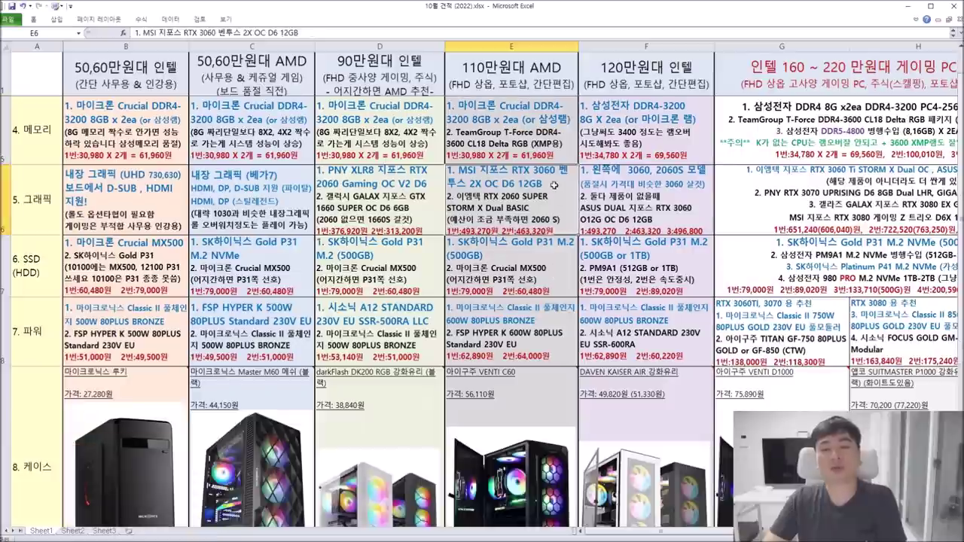
pyautogui.moveTo(456, 202); pyautogui.dragTo(537, 217)
pyautogui.click(575, 301)
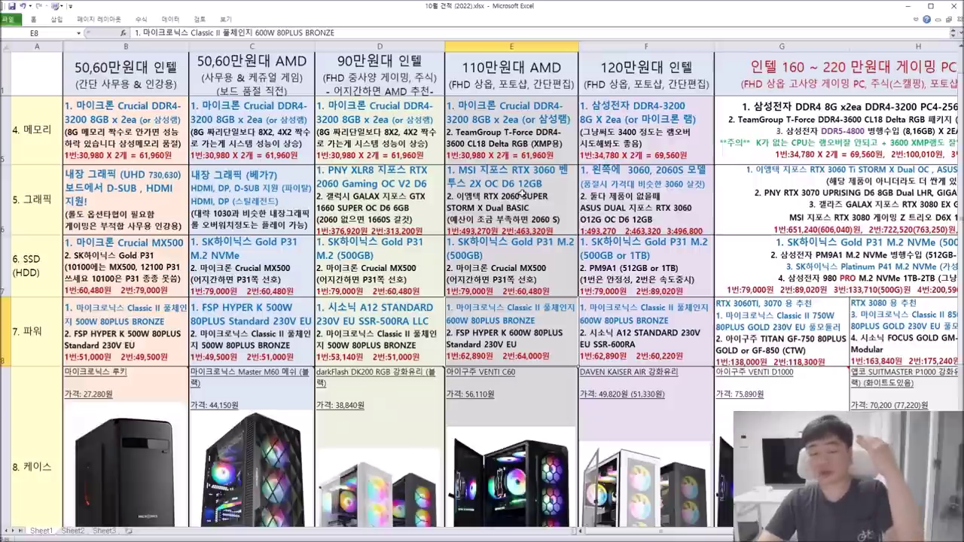
pyautogui.doubleClick(522, 193)
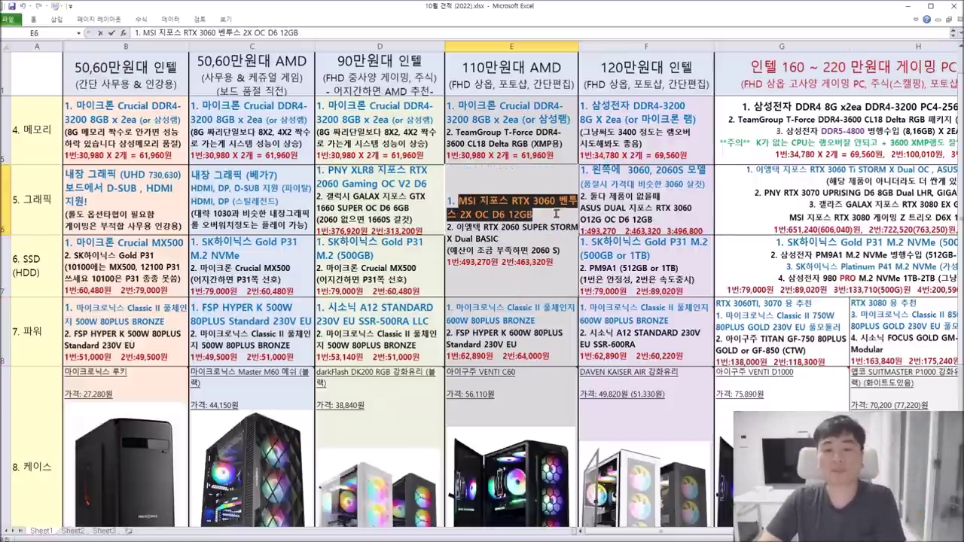
pyautogui.press('Tab')
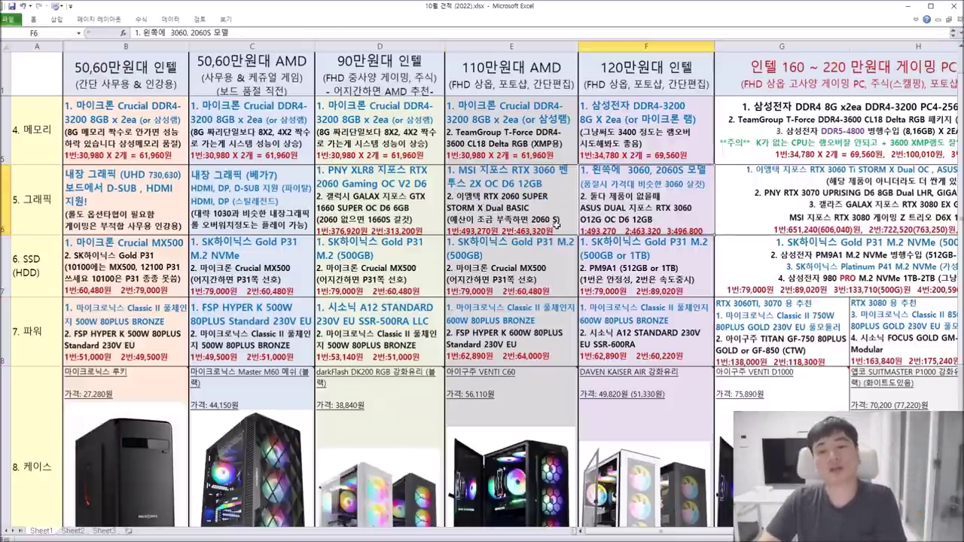
# Review the second graphics card option of the 110만원대 AMD build, 이엠텍 RTX 2060 SUPER STORM X Dual BASIC.
pyautogui.doubleClick(488, 200)
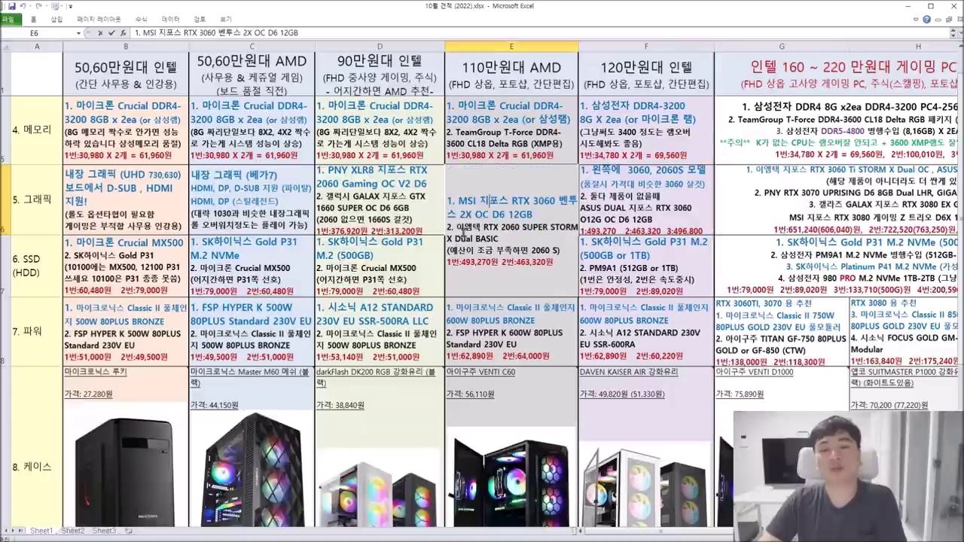
pyautogui.doubleClick(512, 227)
pyautogui.moveTo(520, 229); pyautogui.dragTo(579, 236)
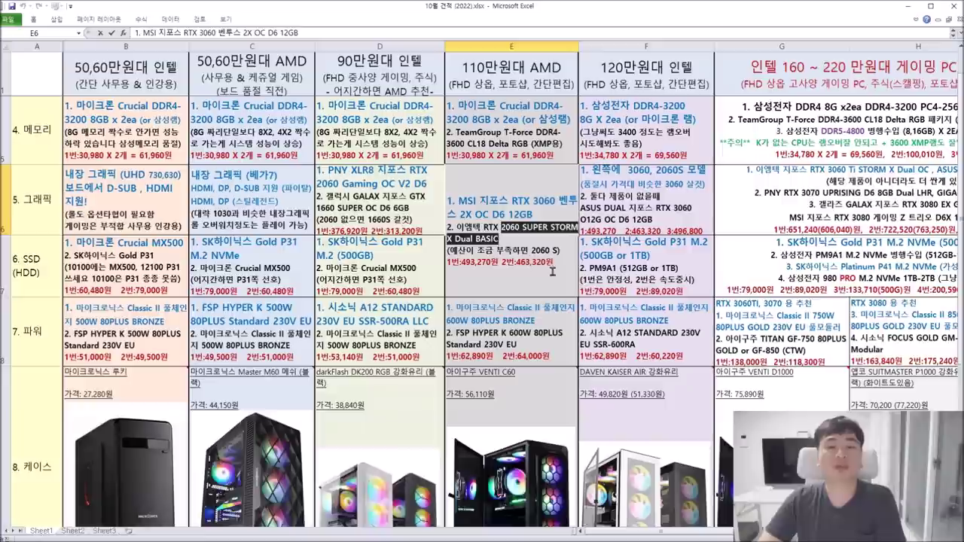
pyautogui.click(646, 205)
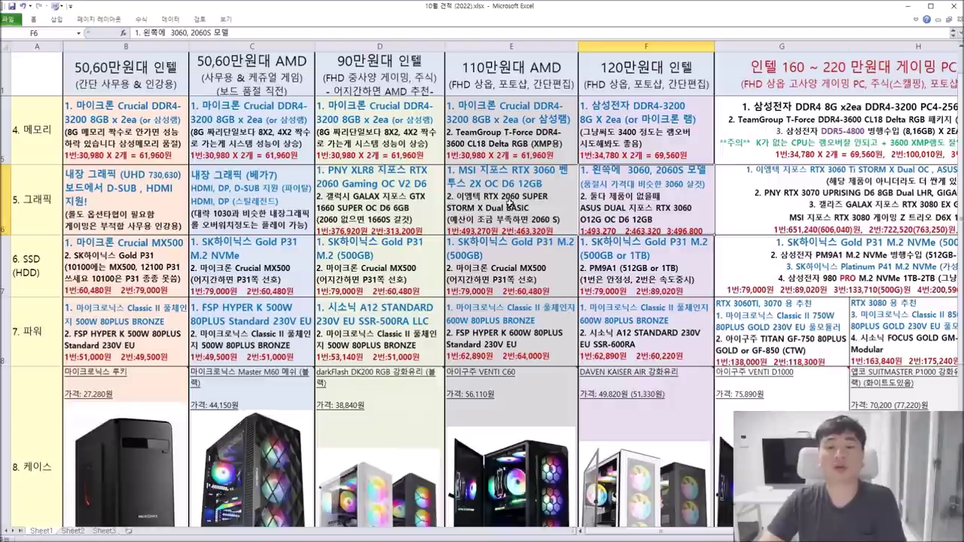
# Review the SK하이닉스 Gold P31 M.2 (500GB) SSD and the 마이크로닉스 Classic II 풀체인지 600W power supply of the 110만원대 AMD build.
pyautogui.doubleClick(523, 267)
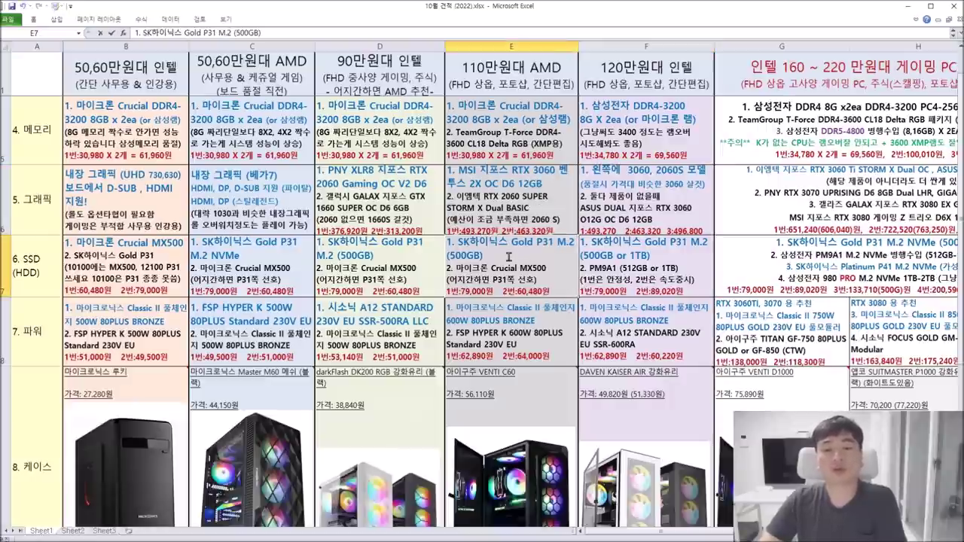
pyautogui.moveTo(458, 241); pyautogui.dragTo(486, 257)
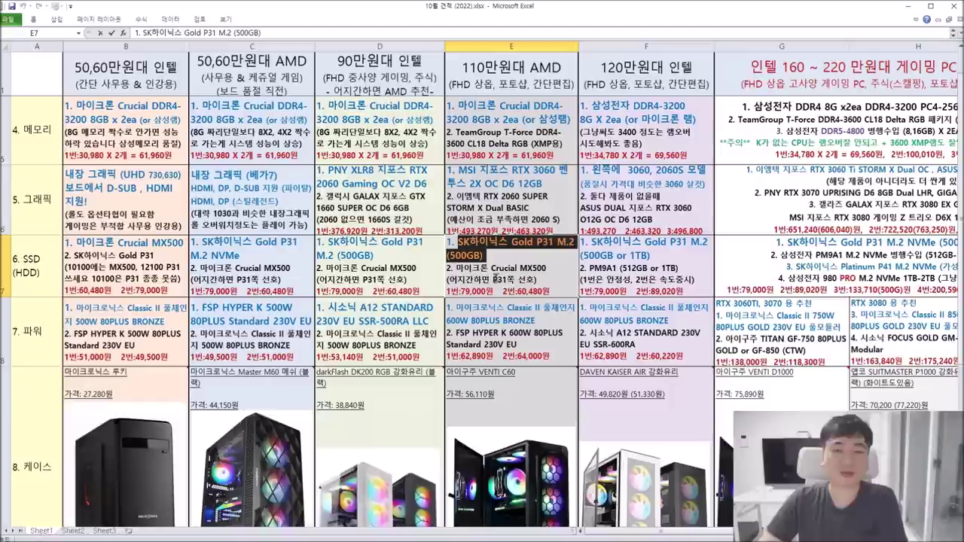
pyautogui.click(502, 324)
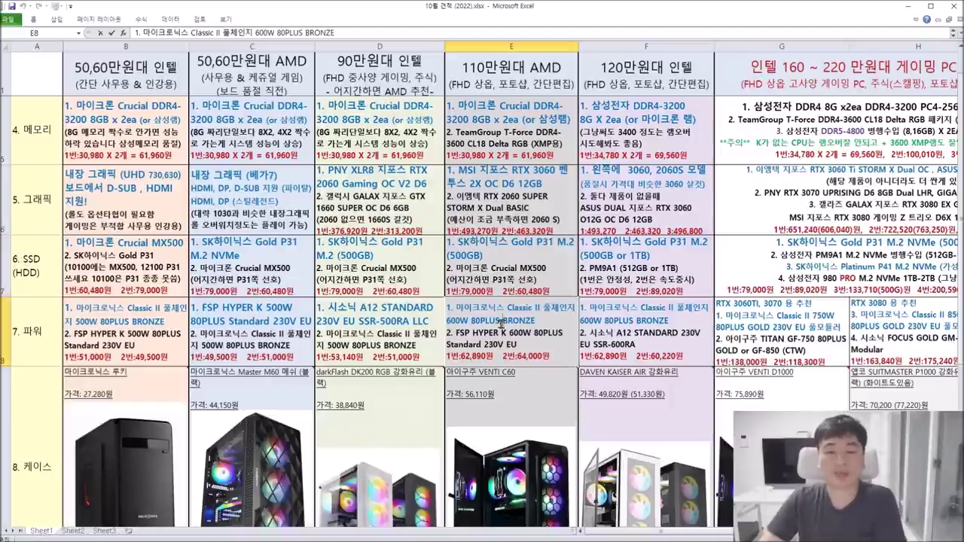
pyautogui.moveTo(450, 309); pyautogui.dragTo(536, 321)
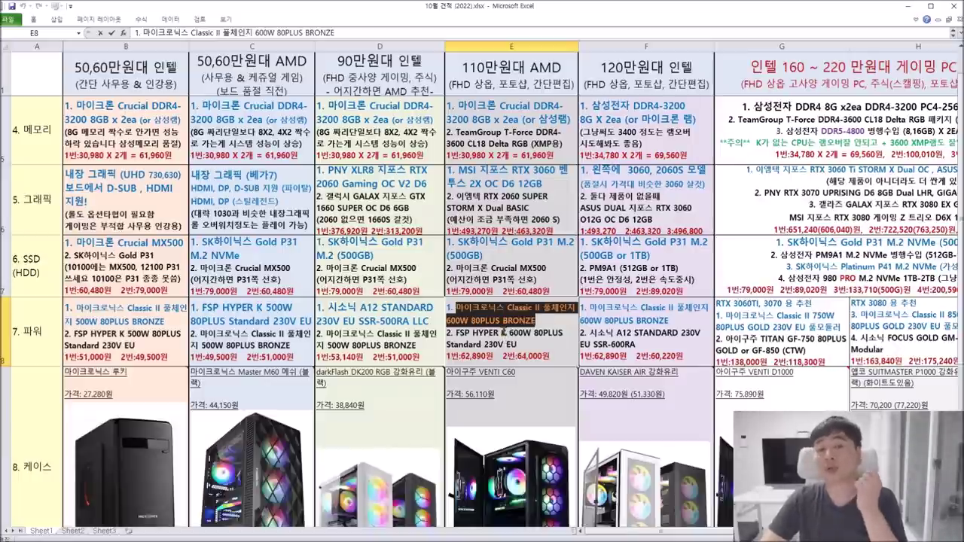
pyautogui.moveTo(452, 307); pyautogui.dragTo(540, 319)
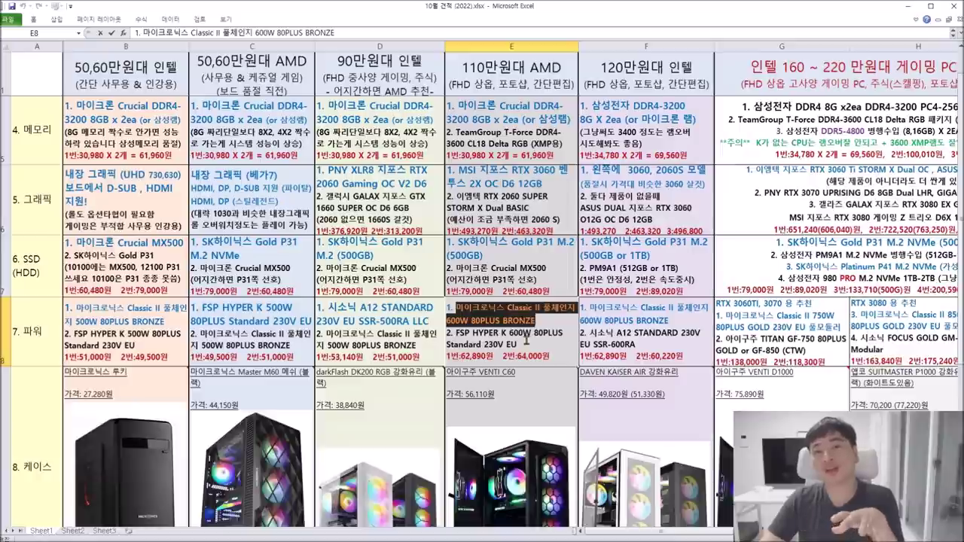
# Compare the FSP HYPER K 600W 80PLUS Standard 230V EU power supply with the 마이크로닉스 80PLUS BRONZE option in the 110만원대 AMD build.
pyautogui.click(525, 342)
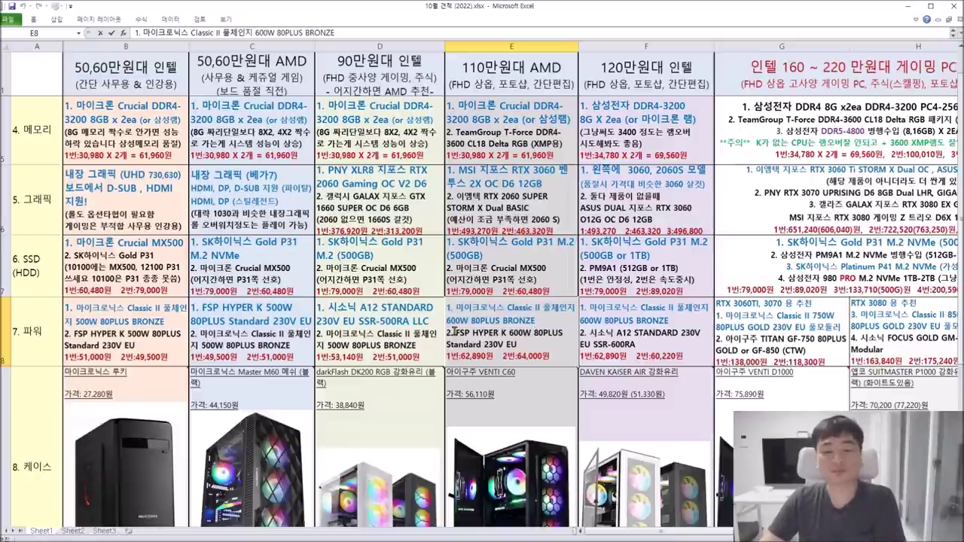
pyautogui.moveTo(451, 332); pyautogui.dragTo(518, 345)
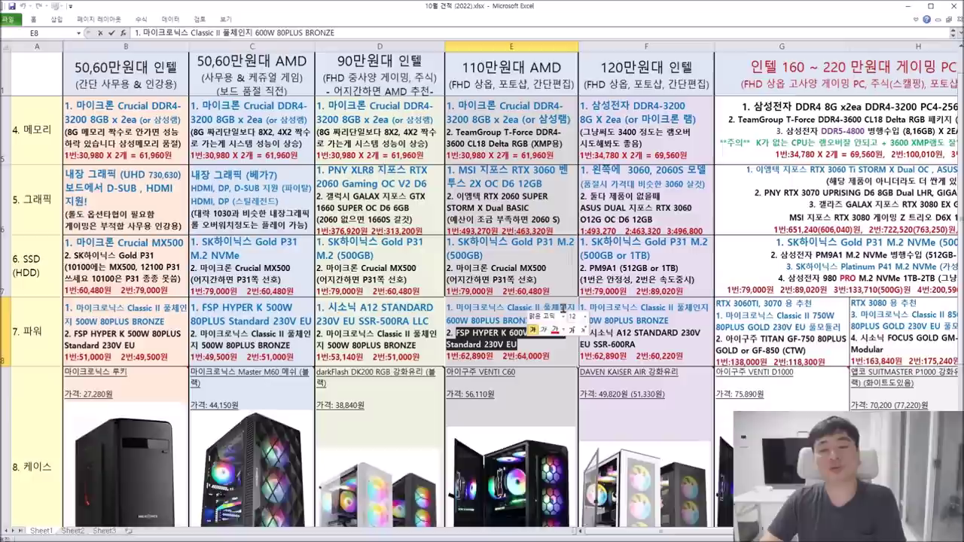
pyautogui.click(473, 321)
pyautogui.moveTo(456, 308); pyautogui.dragTo(532, 322)
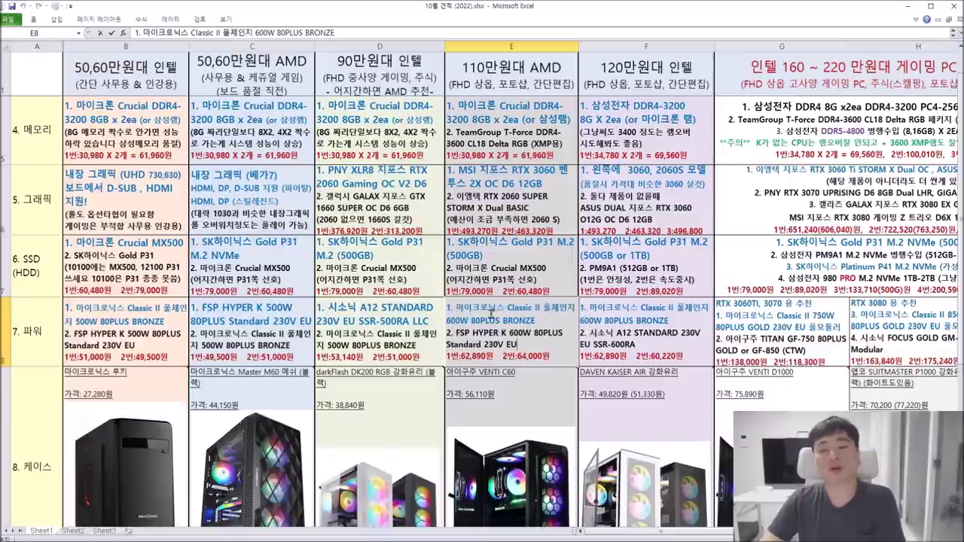
pyautogui.click(540, 321)
pyautogui.moveTo(502, 321); pyautogui.dragTo(539, 321)
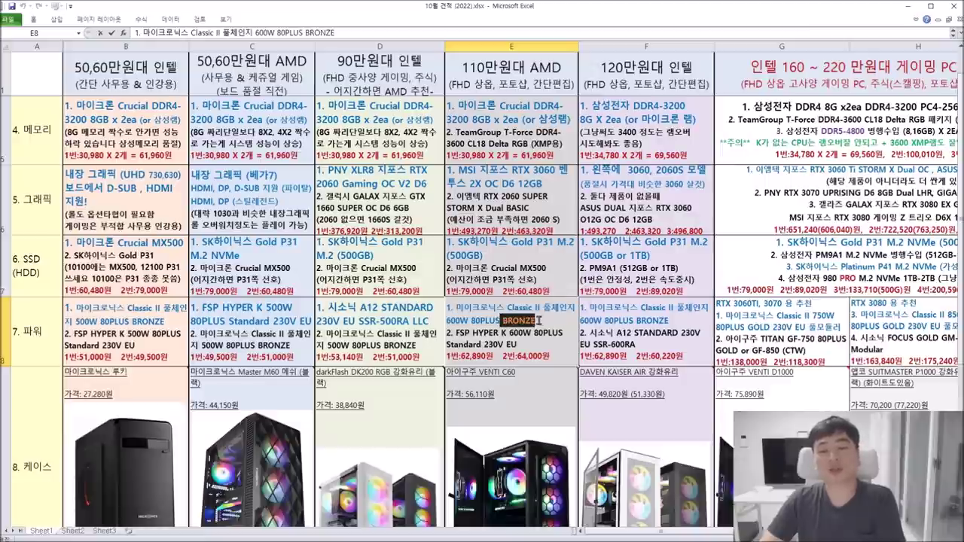
pyautogui.click(536, 321)
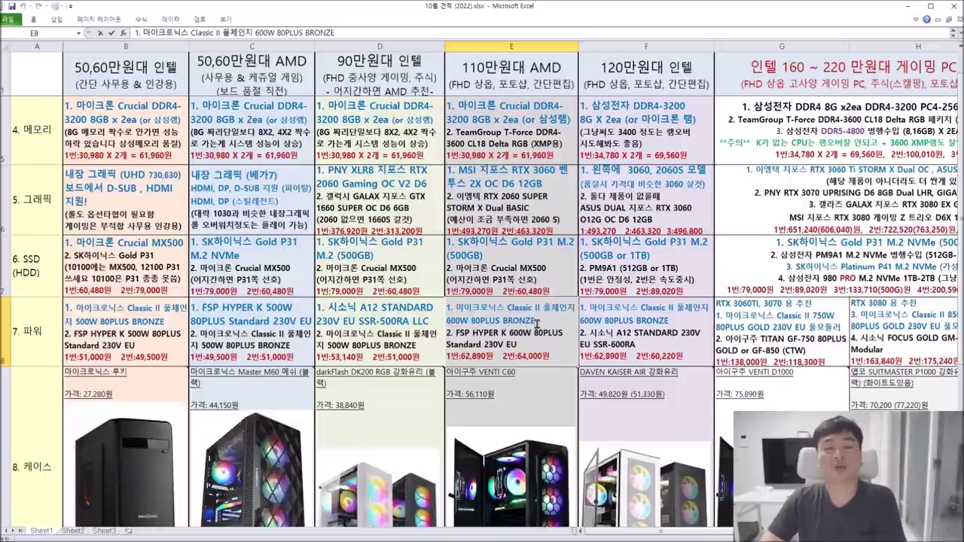
pyautogui.moveTo(536, 321); pyautogui.dragTo(446, 307)
pyautogui.click(519, 344)
pyautogui.moveTo(519, 345); pyautogui.dragTo(467, 313)
pyautogui.click(541, 324)
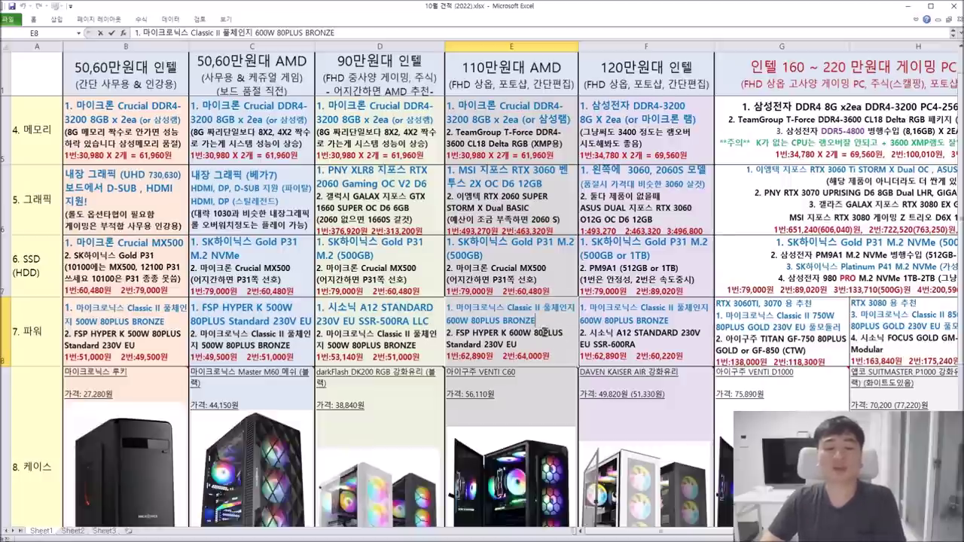
# Read the note on the 아이구주 VENTI C60 case of the 110만원대 AMD build and compare it with the neighbouring cases.
pyautogui.scroll(-1, 541, 323)
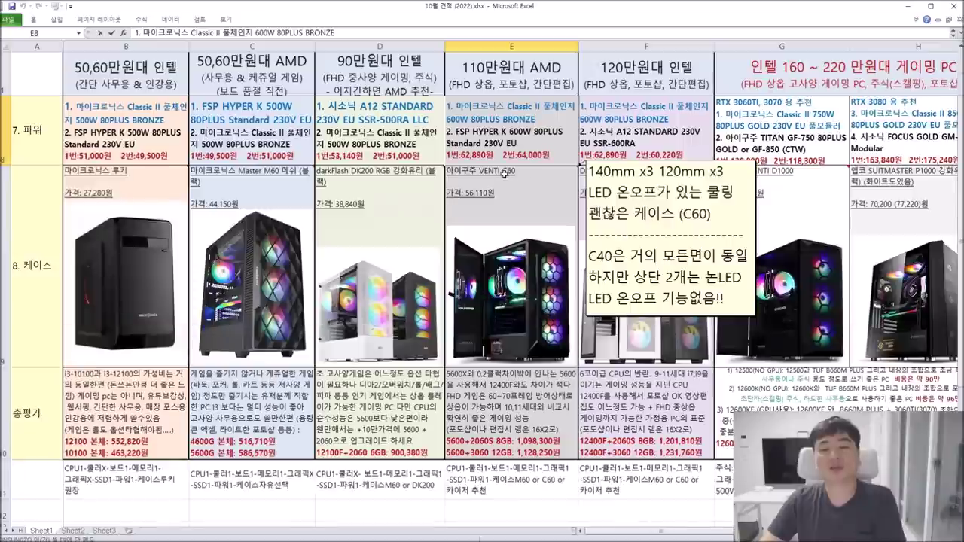
pyautogui.moveTo(652, 203)
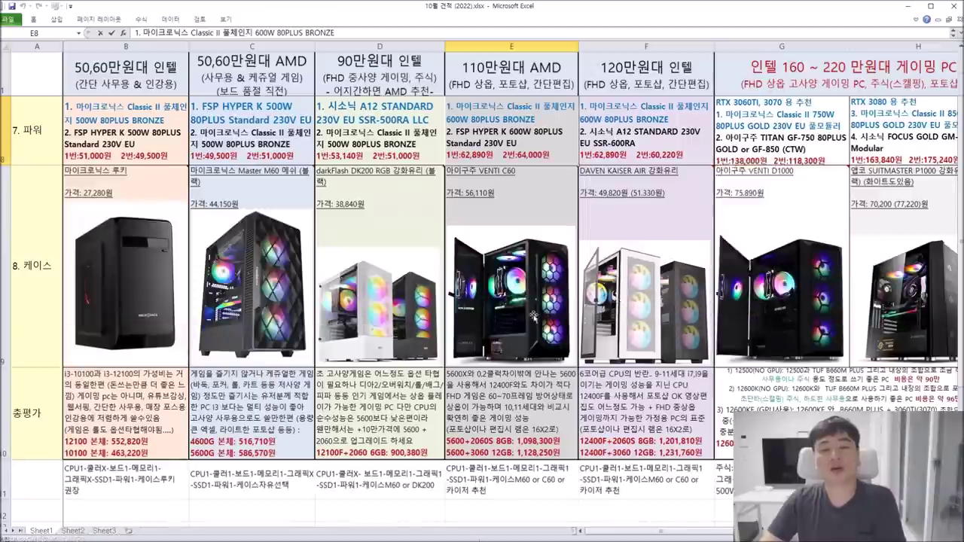
pyautogui.moveTo(258, 287)
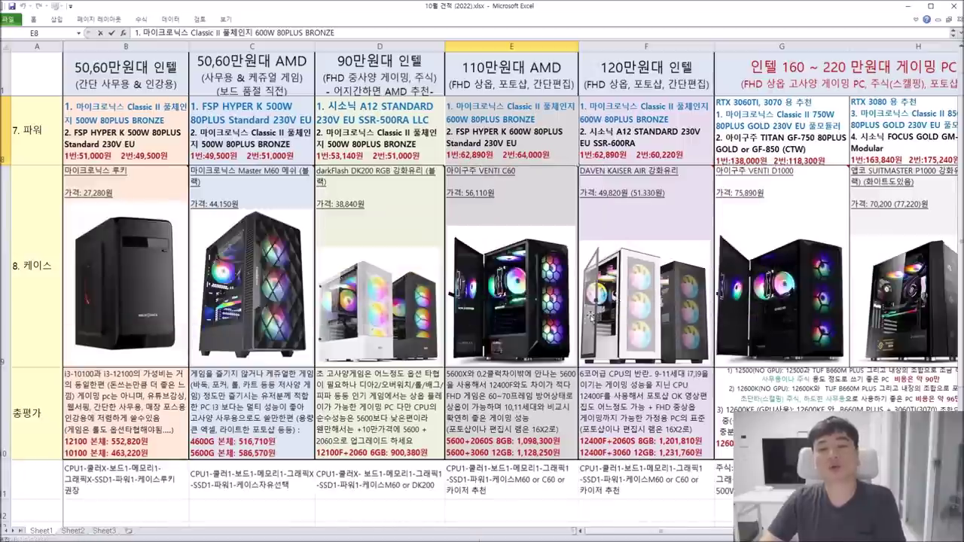
pyautogui.moveTo(607, 322)
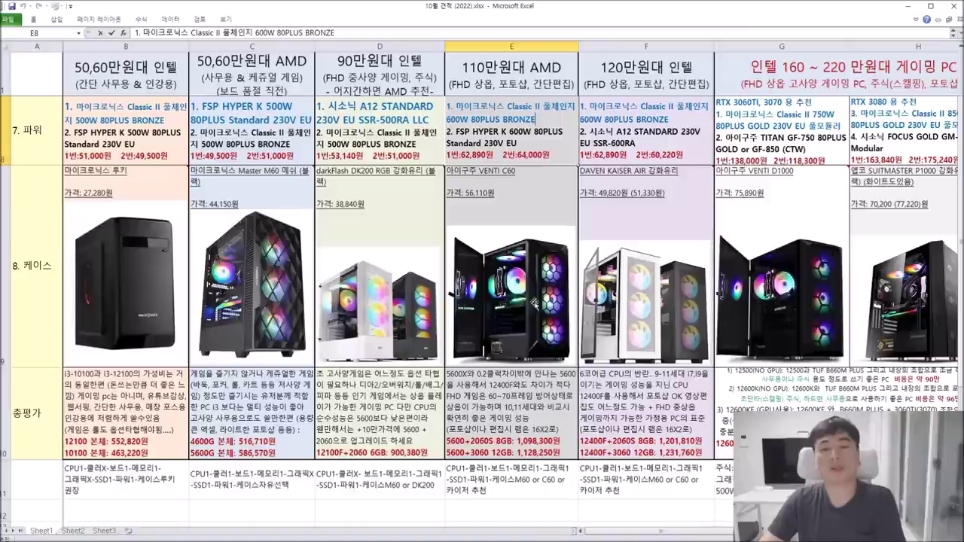
# Read the 총평가 text of the 110만원대 AMD build, covering its gaming performance and the 16X2 memory advice for Photoshop or editing.
pyautogui.click(546, 397)
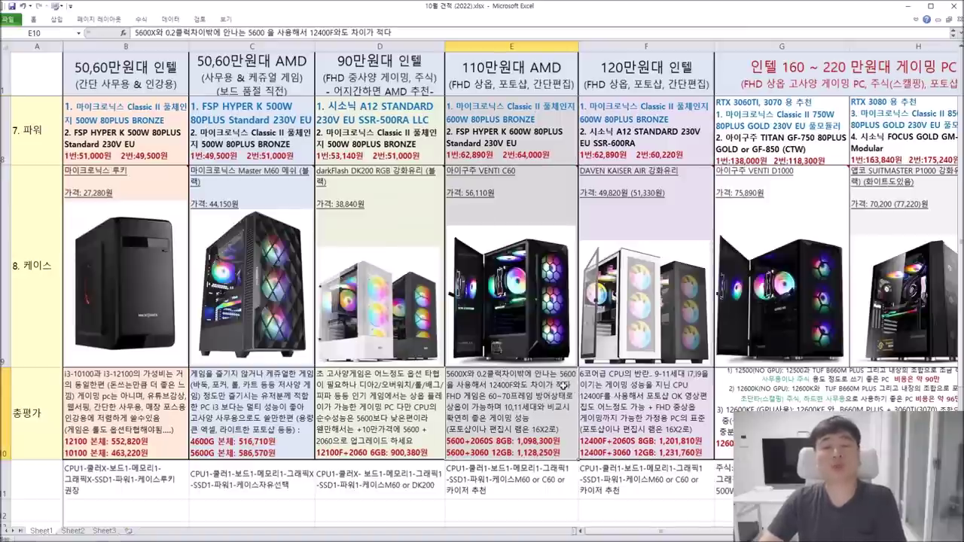
pyautogui.doubleClick(520, 407)
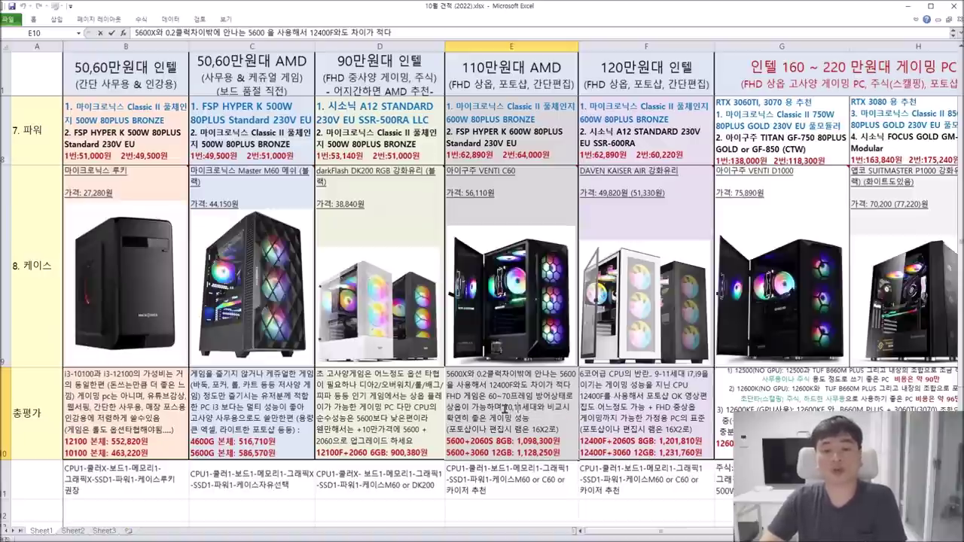
pyautogui.moveTo(506, 407); pyautogui.dragTo(549, 415)
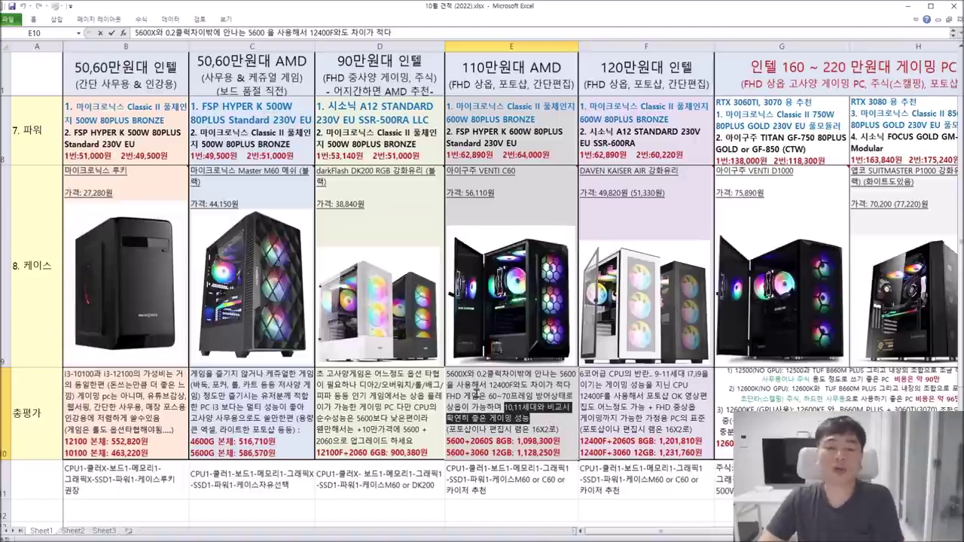
pyautogui.click(452, 377)
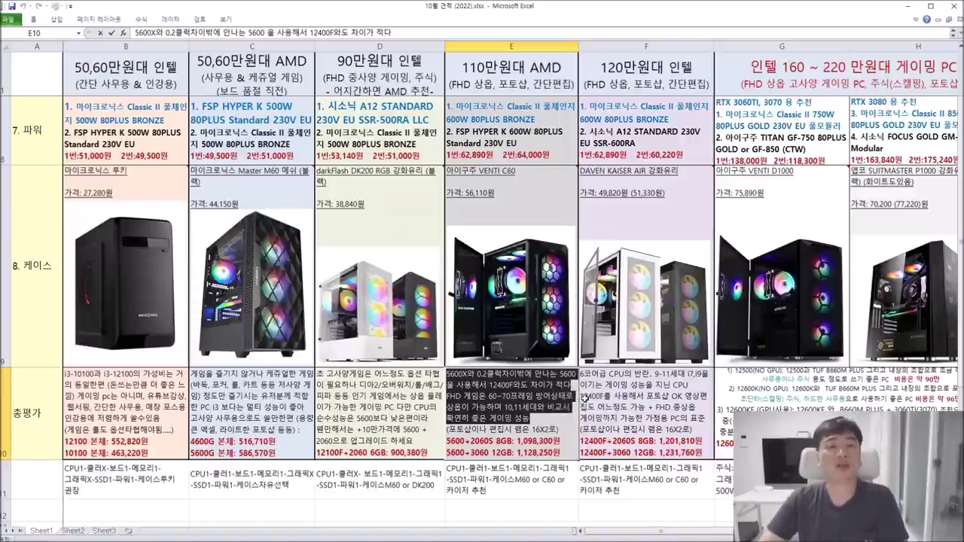
pyautogui.click(563, 428)
pyautogui.moveTo(449, 429); pyautogui.dragTo(520, 430)
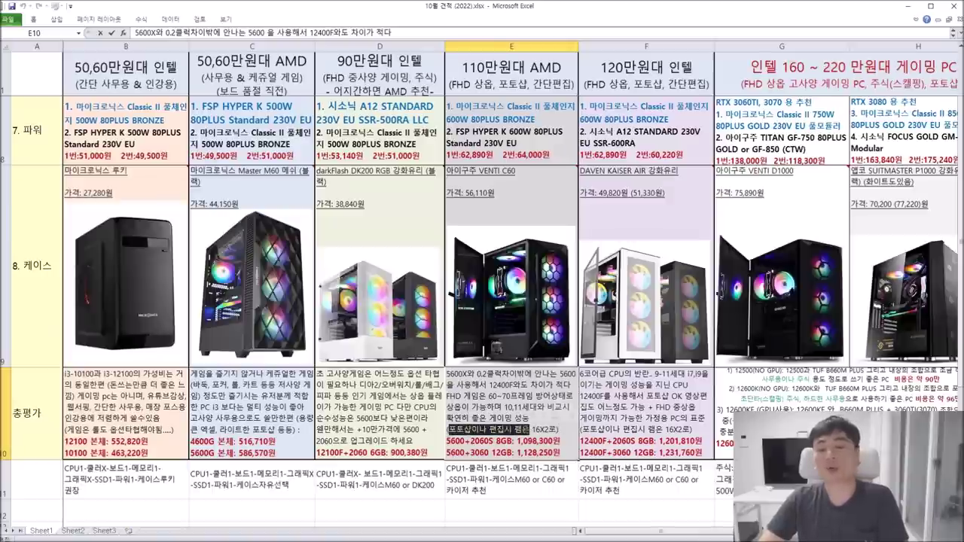
pyautogui.moveTo(531, 430); pyautogui.dragTo(548, 429)
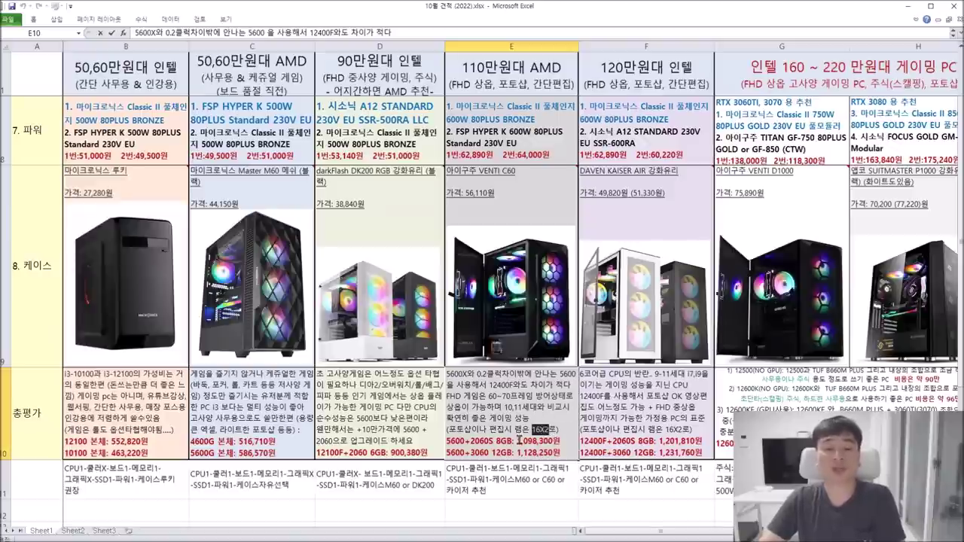
# Compare the total prices of the 5600+3060 12GB and 5600+2060S 8GB configurations in the 110만원대 AMD 총평가.
pyautogui.click(518, 440)
pyautogui.moveTo(450, 452); pyautogui.dragTo(509, 452)
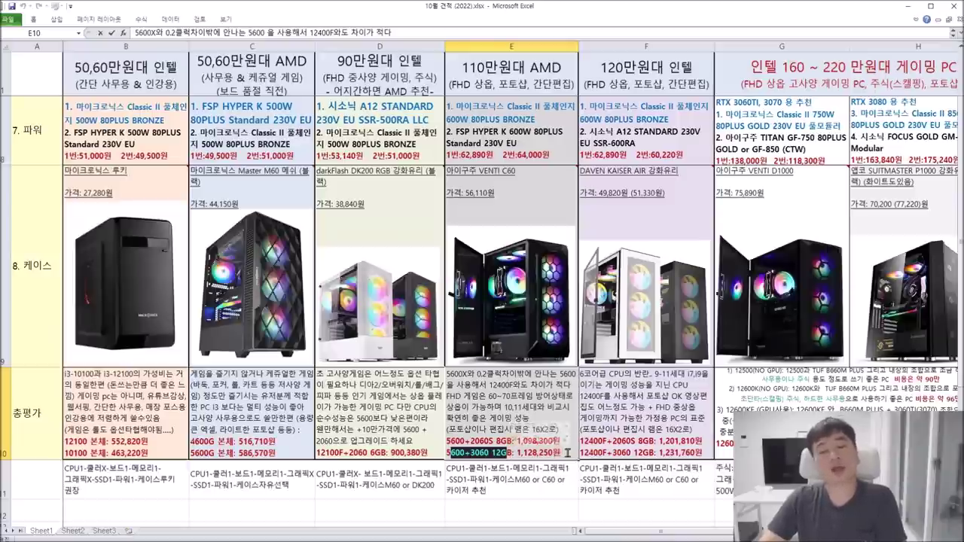
pyautogui.moveTo(447, 441); pyautogui.dragTo(561, 441)
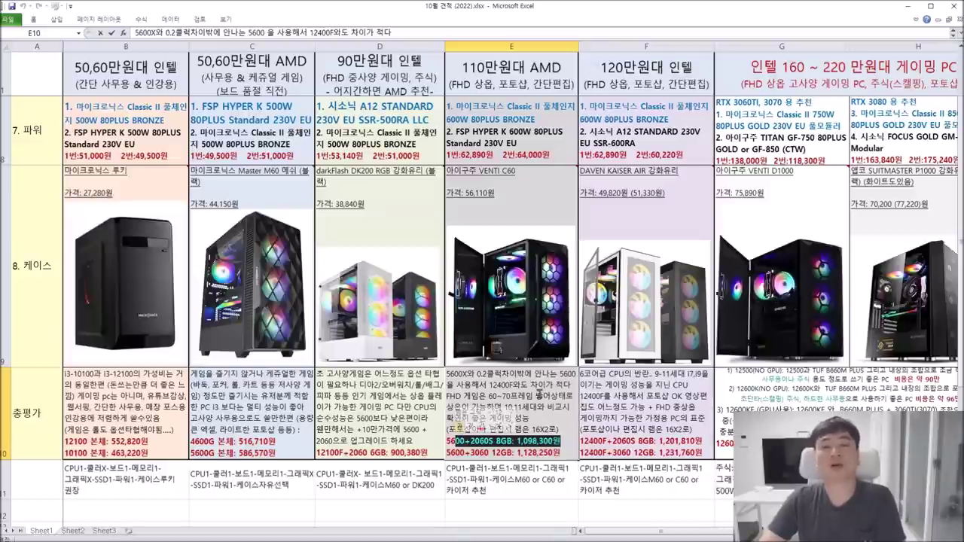
# Return to the start of the quote sheet and highlight the 110만원대 AMD heading text.
pyautogui.click(528, 470)
pyautogui.scroll(2, 542, 496)
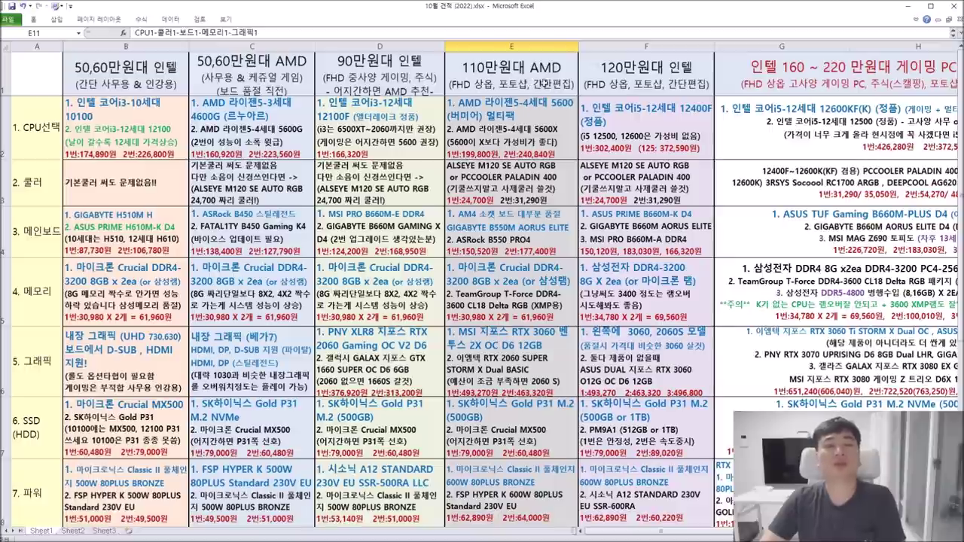
pyautogui.doubleClick(527, 81)
pyautogui.moveTo(461, 67); pyautogui.dragTo(563, 69)
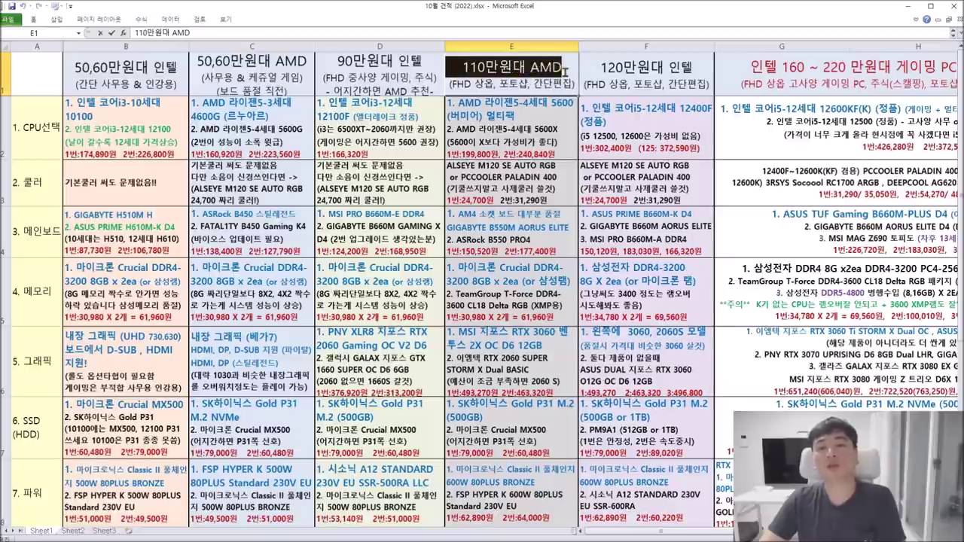
pyautogui.click(494, 92)
pyautogui.moveTo(459, 65); pyautogui.dragTo(563, 66)
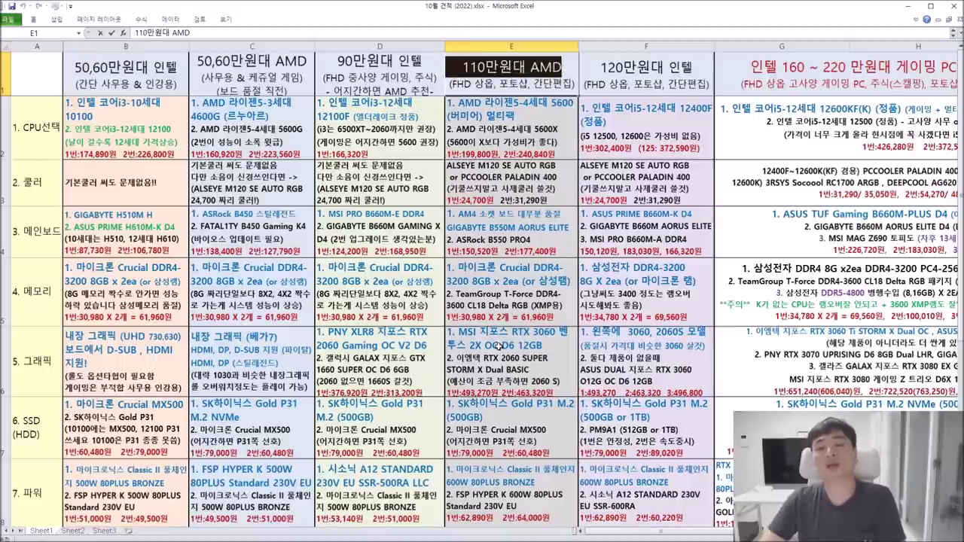
# Recheck the memory, the AM4 mainboard options and the 라이젠5-4세대 5600 CPU entry of the 110만원대 AMD build.
pyautogui.click(513, 292)
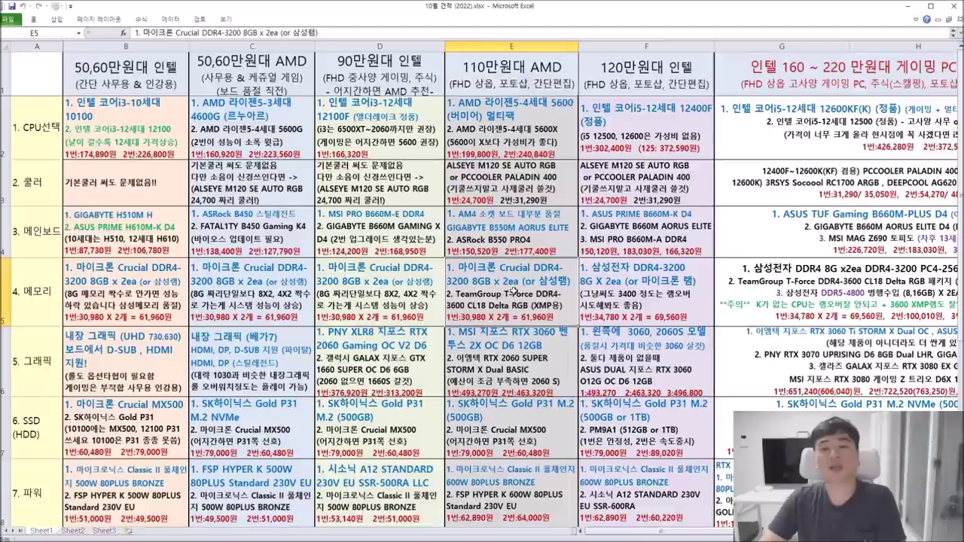
pyautogui.doubleClick(507, 228)
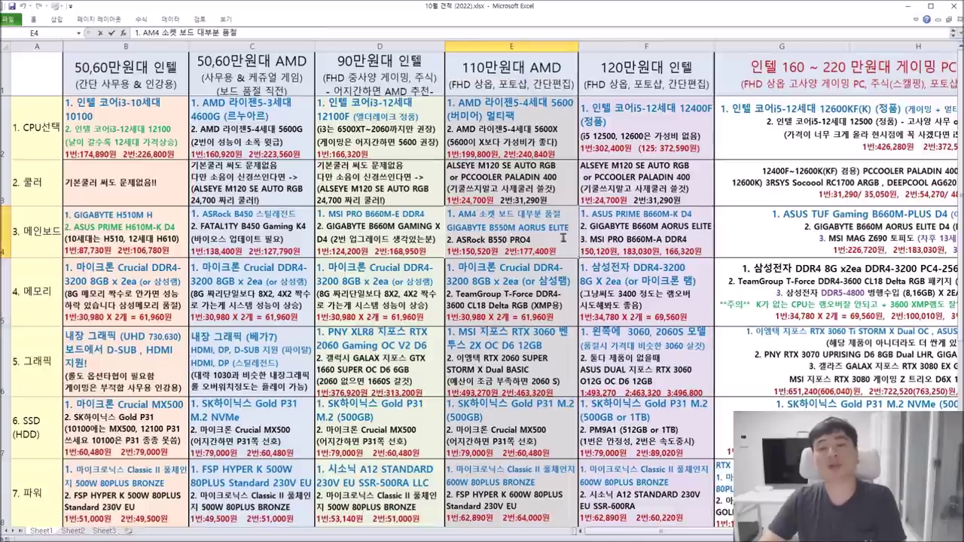
pyautogui.moveTo(550, 242); pyautogui.dragTo(448, 211)
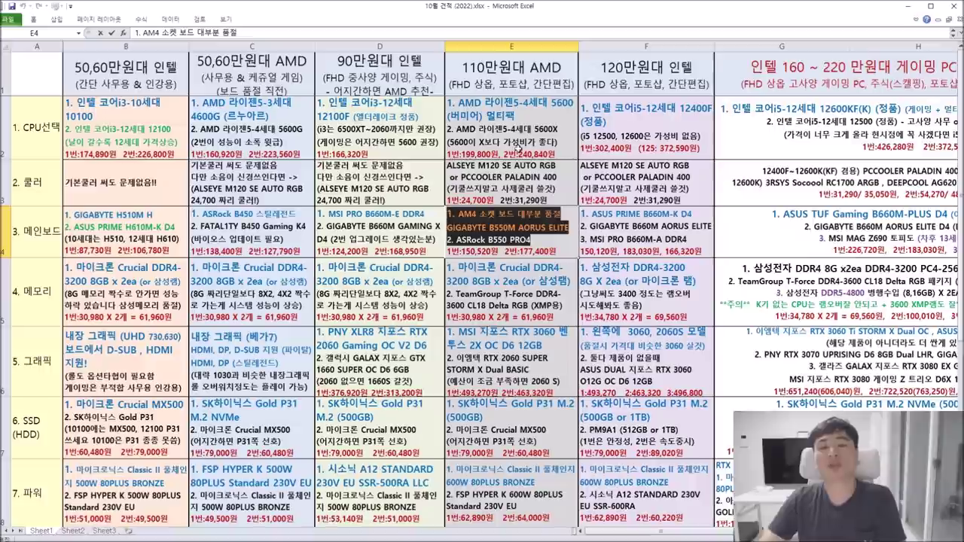
pyautogui.click(525, 108)
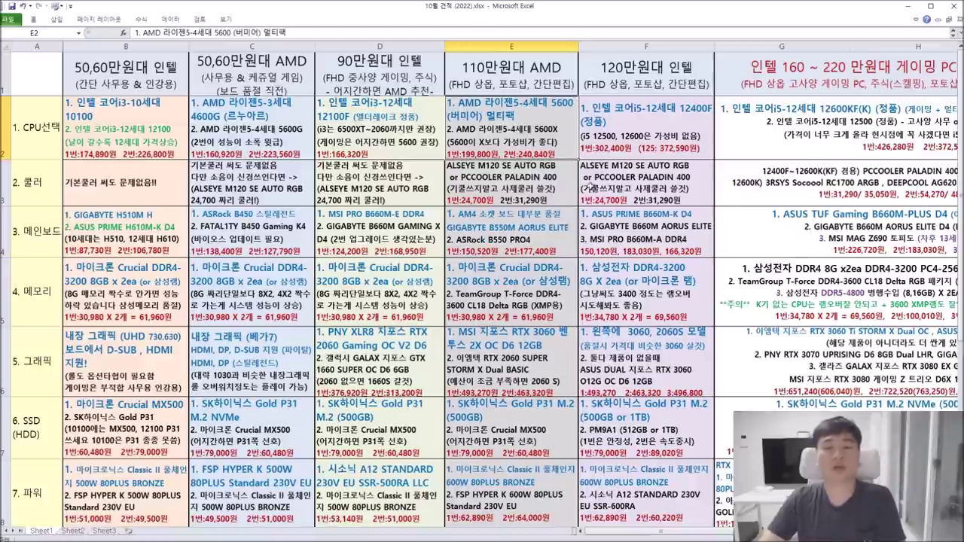
# Bring the 120만원대 인텔 column fully into view and highlight its 인텔 코어i5-12세대 12400F (정품) CPU entry.
pyautogui.click(626, 201)
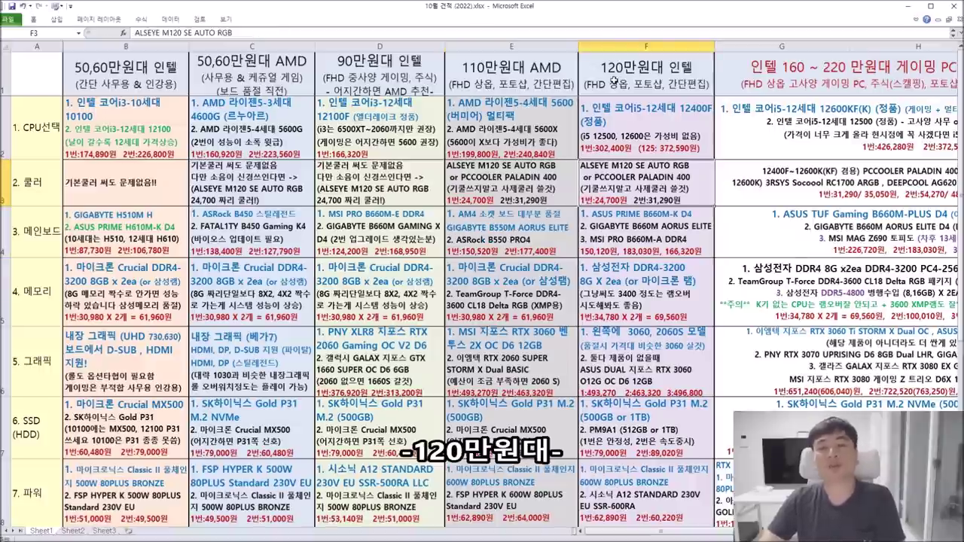
pyautogui.moveTo(708, 534); pyautogui.dragTo(723, 537)
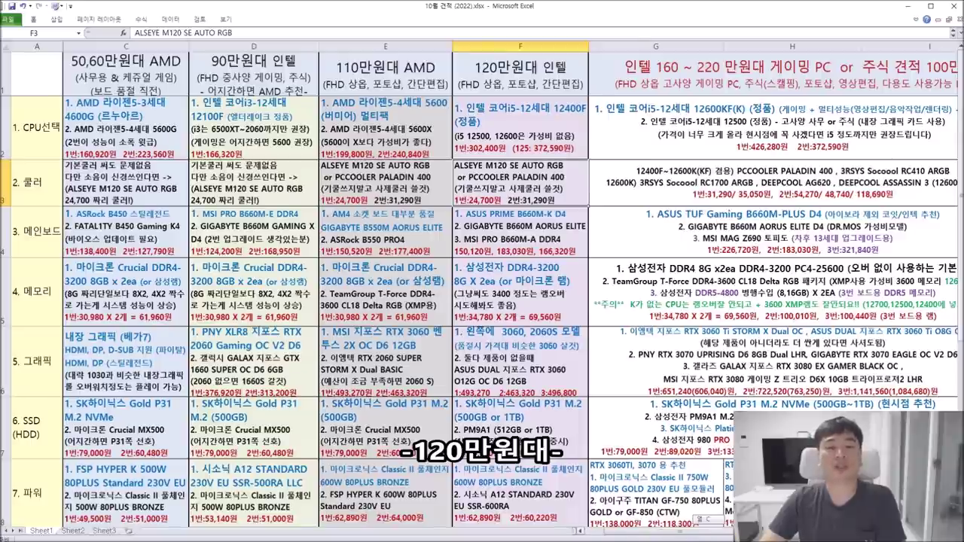
pyautogui.moveTo(723, 536); pyautogui.dragTo(734, 536)
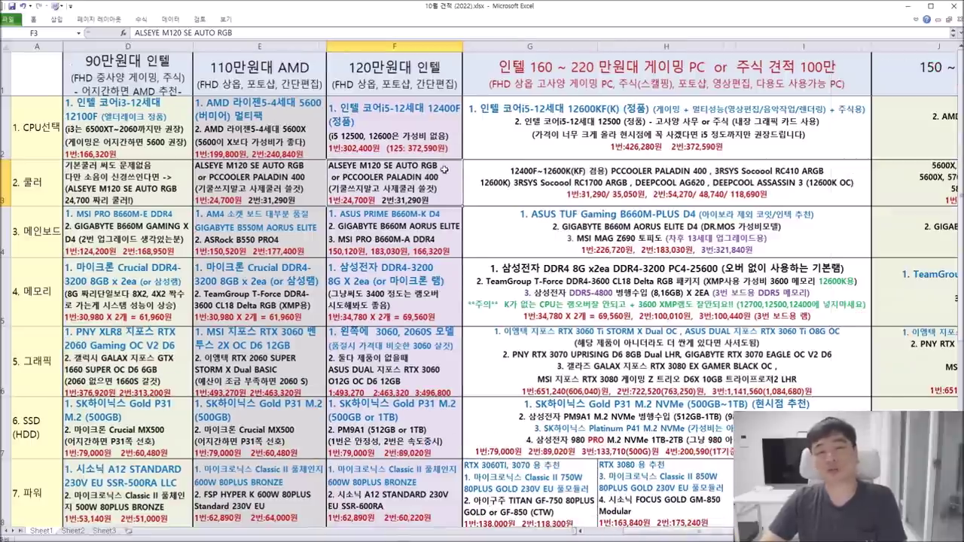
pyautogui.doubleClick(424, 127)
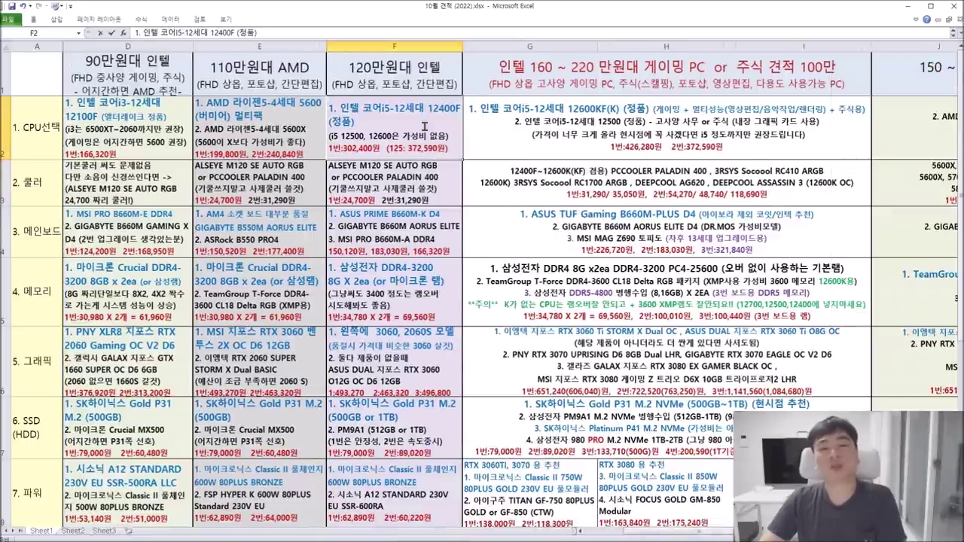
pyautogui.moveTo(341, 109); pyautogui.dragTo(451, 120)
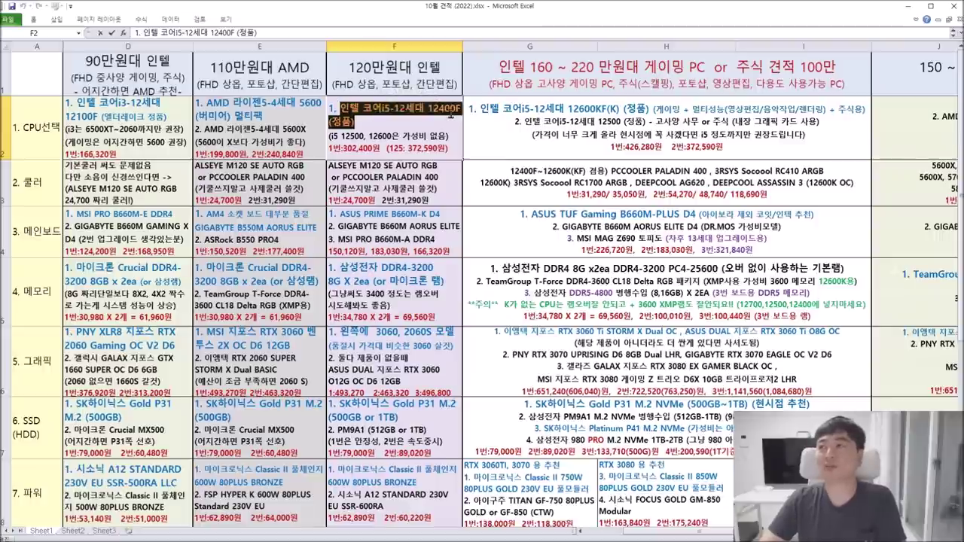
pyautogui.click(430, 144)
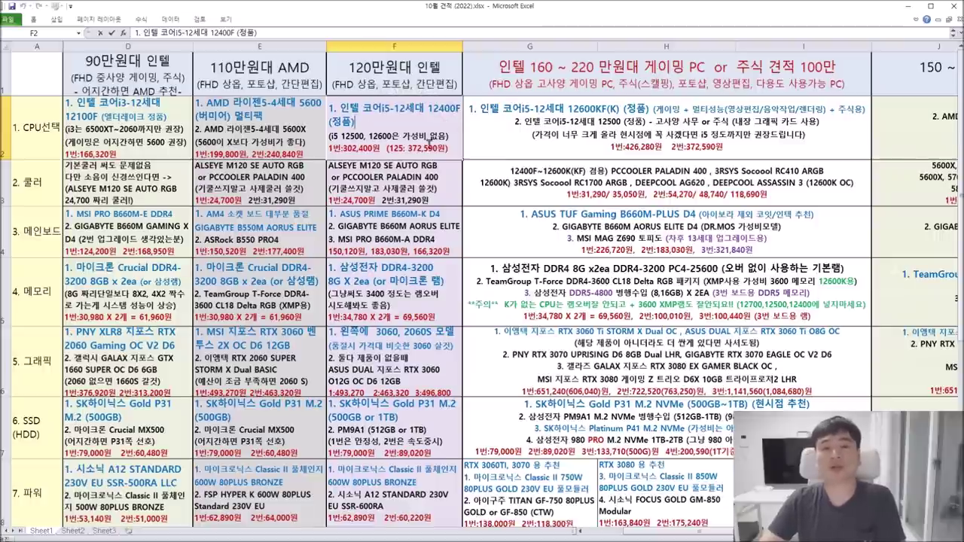
# Compare the 12400F price with the 12500 price and with the 5600 price of the 110만원대 AMD build.
pyautogui.moveTo(343, 149); pyautogui.dragTo(372, 148)
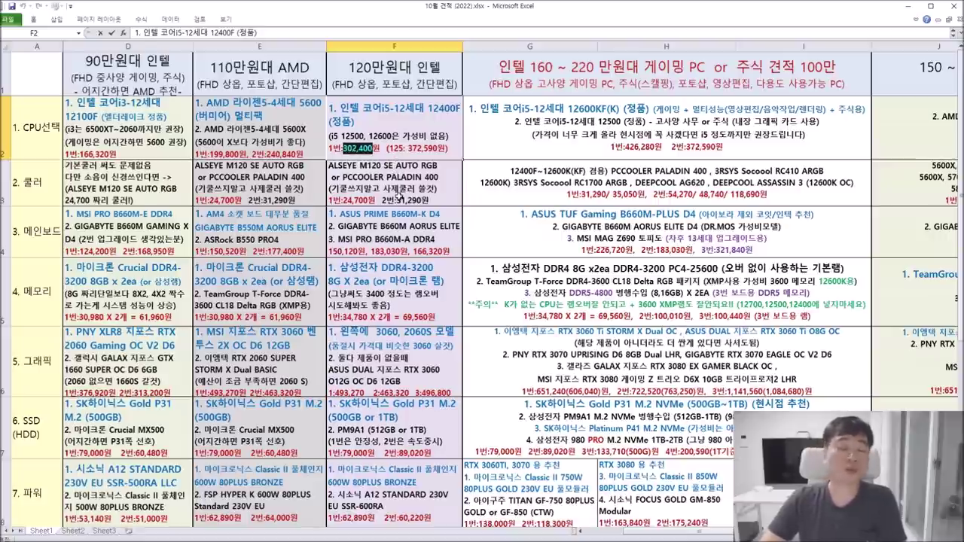
pyautogui.moveTo(408, 149); pyautogui.dragTo(445, 149)
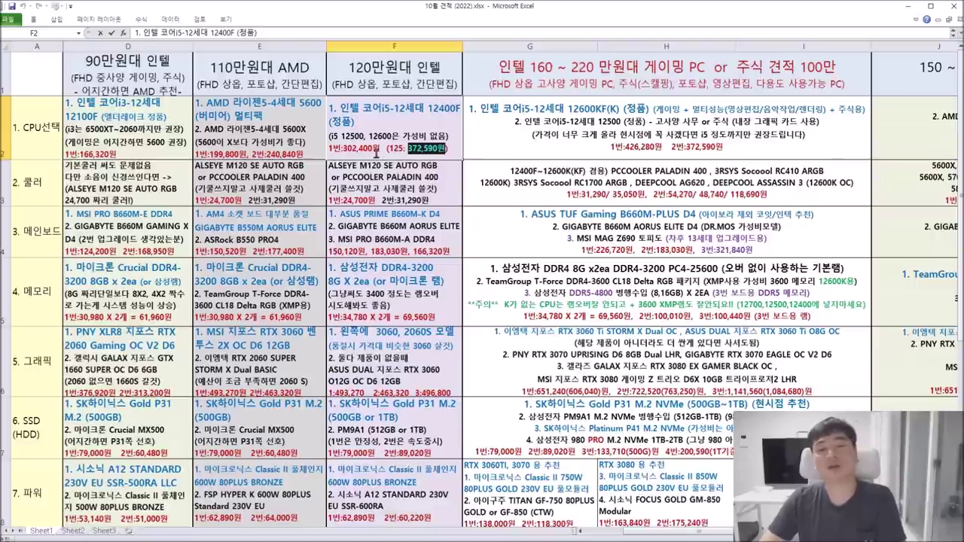
pyautogui.moveTo(374, 149); pyautogui.dragTo(344, 149)
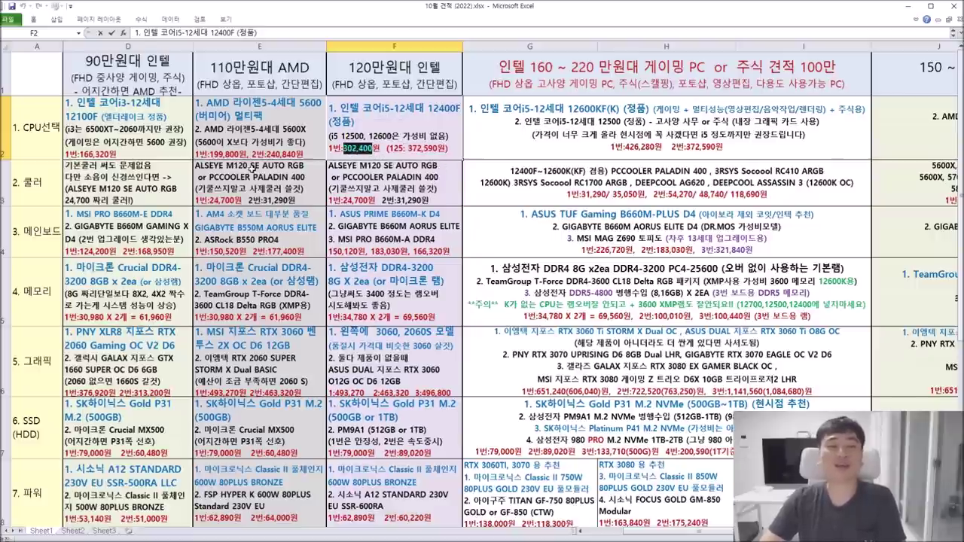
pyautogui.click(238, 164)
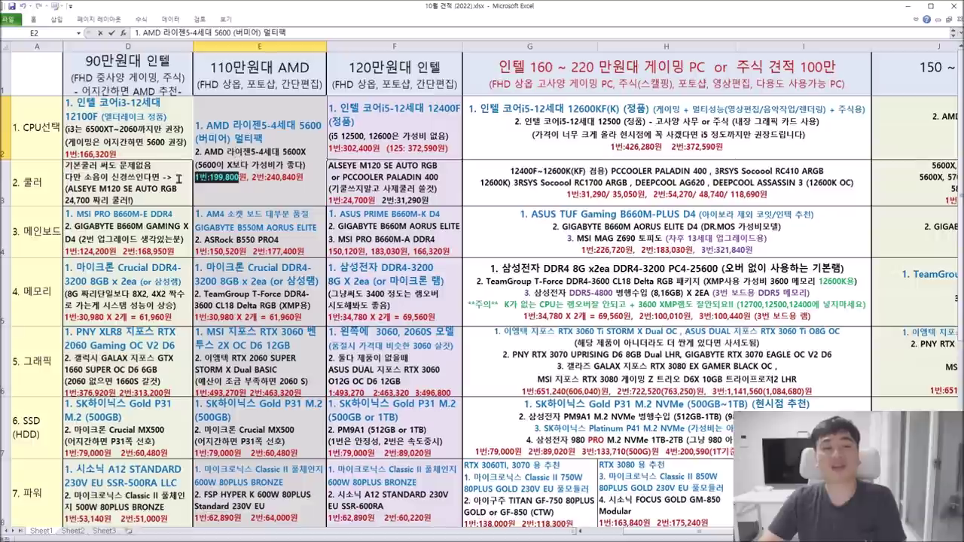
pyautogui.hotkey('ctrl', 'z')
pyautogui.click(343, 154)
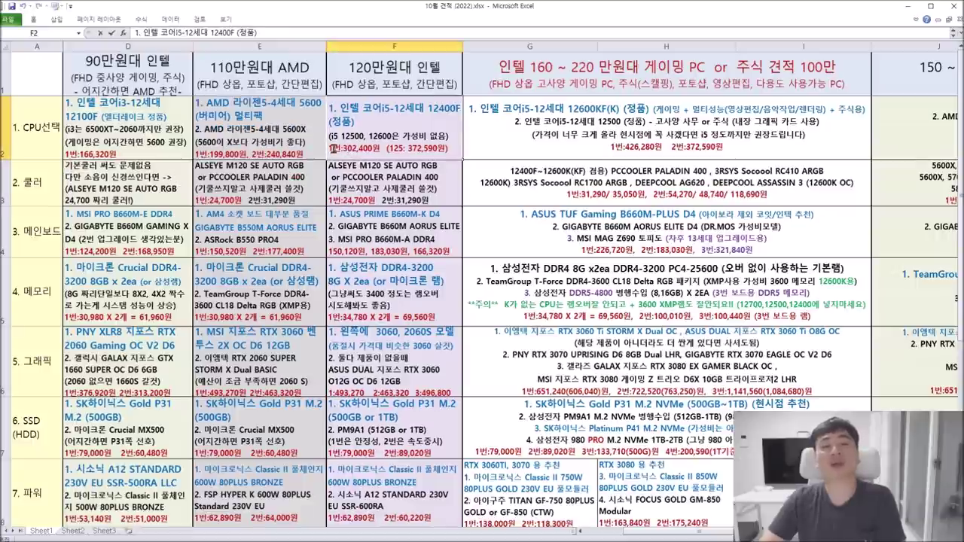
pyautogui.moveTo(333, 149); pyautogui.dragTo(385, 149)
# Compare the 110만원대 AMD mainboard entry with the ASUS and GIGABYTE B660M boards of the 120만원대 인텔 build.
pyautogui.doubleClick(278, 235)
pyautogui.moveTo(281, 240)
pyautogui.mouseDown()
pyautogui.moveTo(193, 227)
pyautogui.moveTo(218, 226)
pyautogui.moveTo(226, 212)
pyautogui.moveTo(288, 238)
pyautogui.mouseUp()
pyautogui.doubleClick(358, 230)
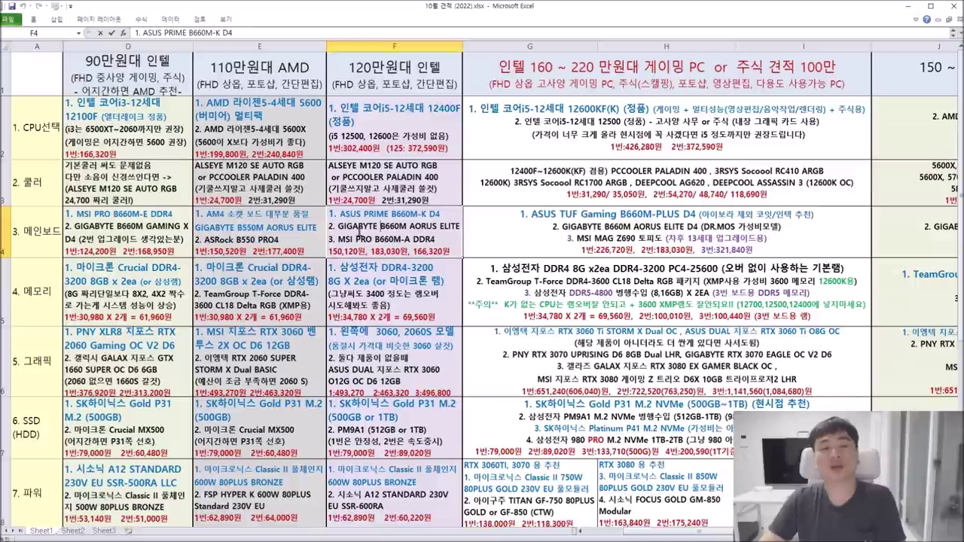
pyautogui.moveTo(342, 217); pyautogui.dragTo(458, 229)
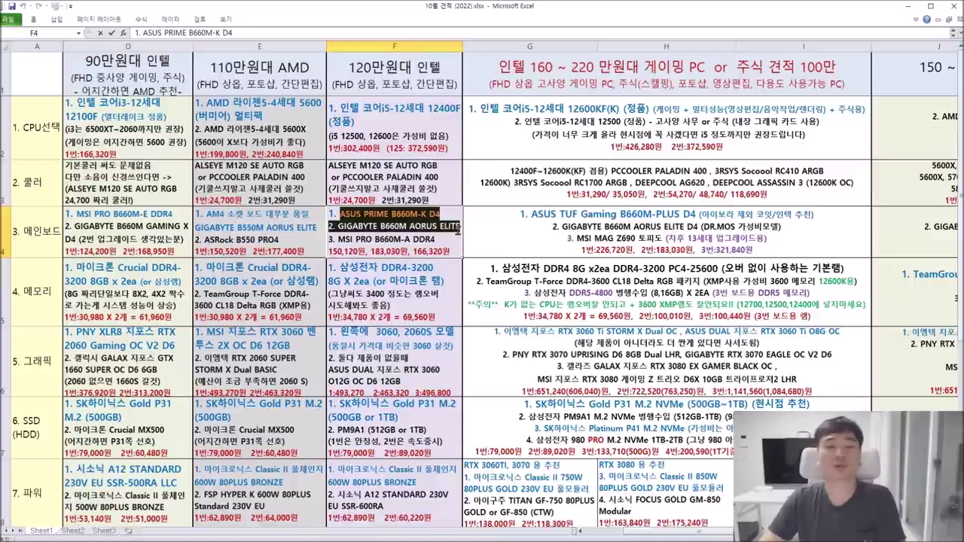
pyautogui.click(423, 294)
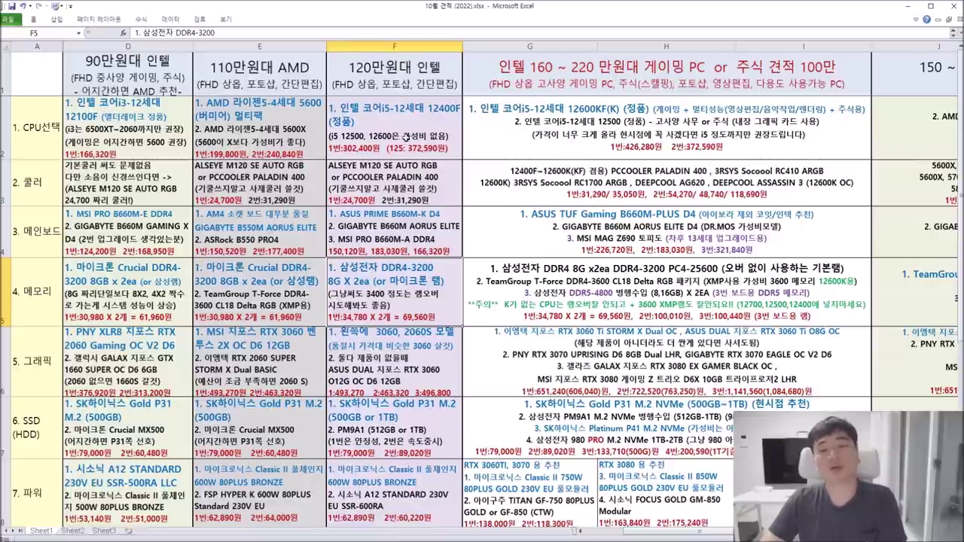
# Review the ALSEYE M120 SE AUTO RGB and PCCOOLER PALADIN 400 cooler options of the 120만원대 인텔 build.
pyautogui.click(381, 179)
pyautogui.doubleClick(380, 178)
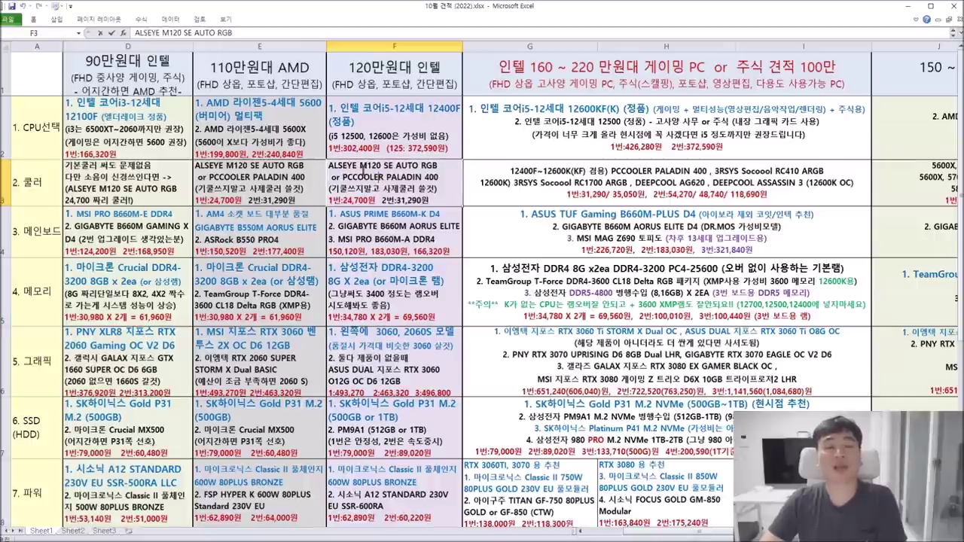
pyautogui.moveTo(361, 167); pyautogui.dragTo(419, 167)
pyautogui.click(434, 178)
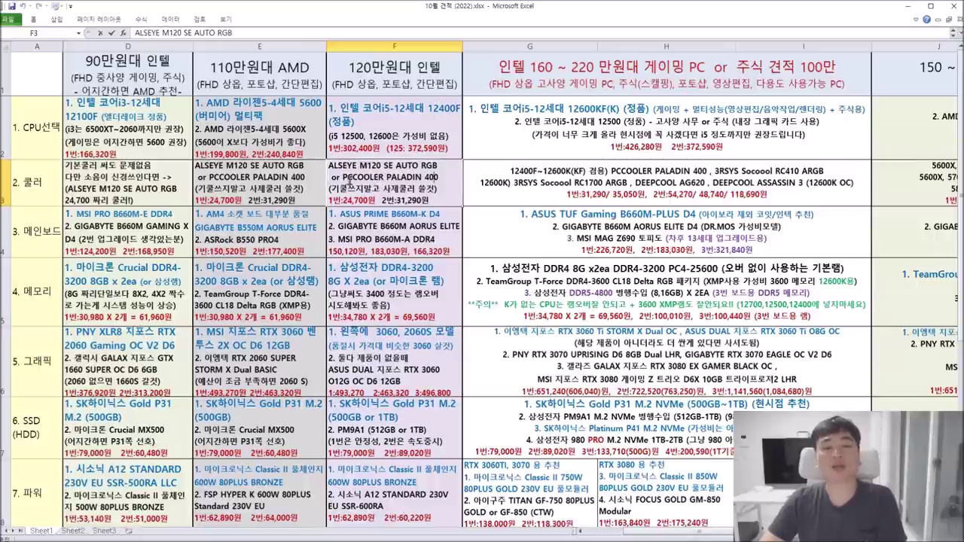
pyautogui.moveTo(343, 177); pyautogui.dragTo(427, 177)
# Highlight the 120만원대 인텔 mainboards one by one: ASUS PRIME B660M-K D4, GIGABYTE B660M AORUS ELITE and MSI PRO B660M-A DDR4.
pyautogui.click(438, 236)
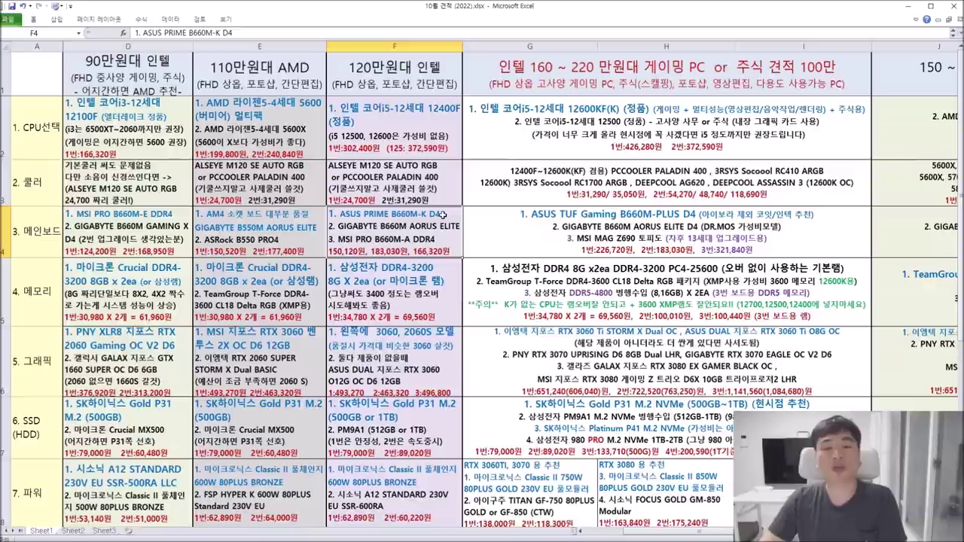
pyautogui.moveTo(339, 215); pyautogui.dragTo(439, 215)
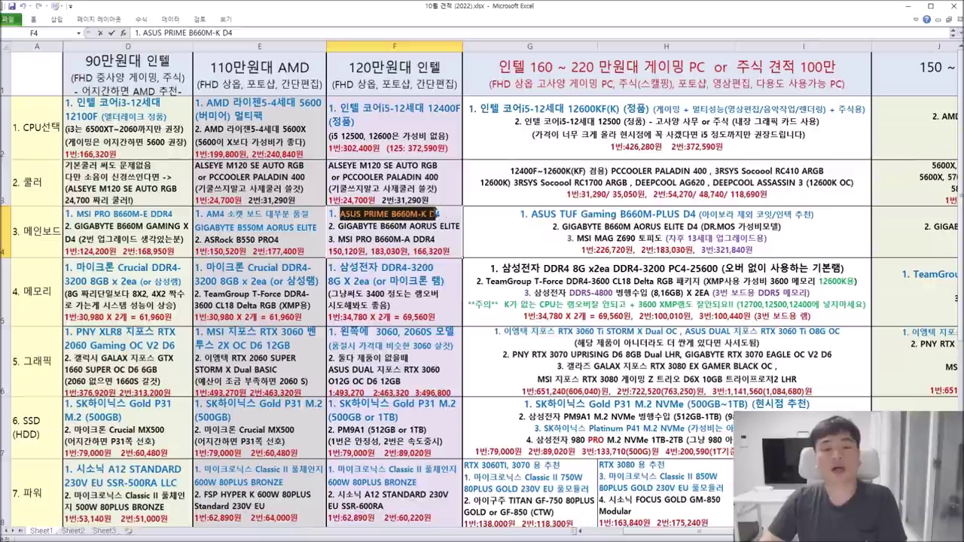
pyautogui.moveTo(426, 215); pyautogui.dragTo(337, 215)
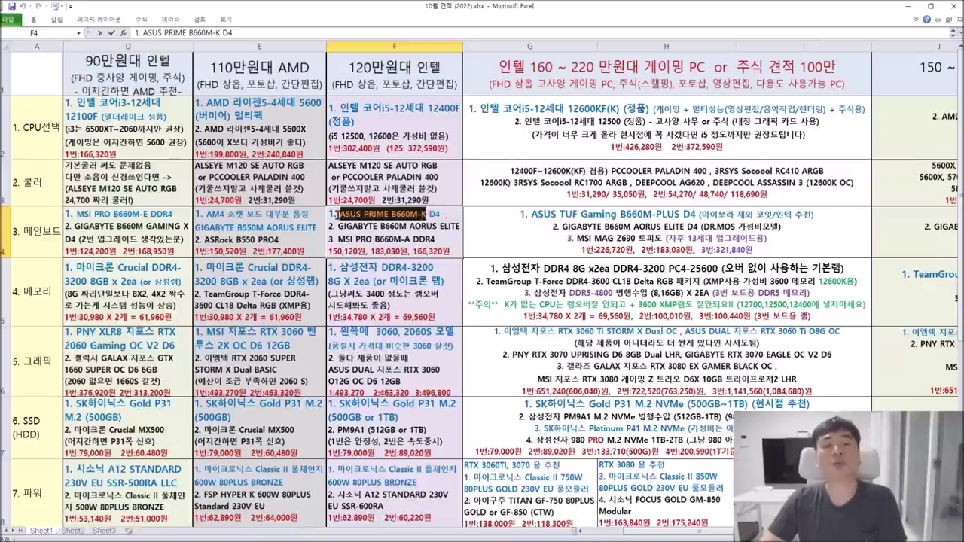
pyautogui.click(349, 235)
pyautogui.moveTo(338, 226); pyautogui.dragTo(461, 228)
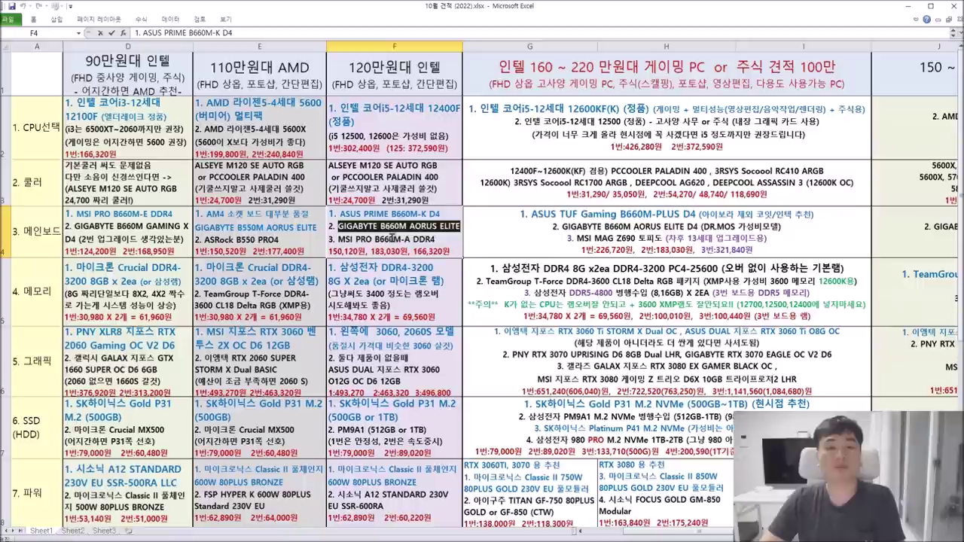
pyautogui.click(415, 245)
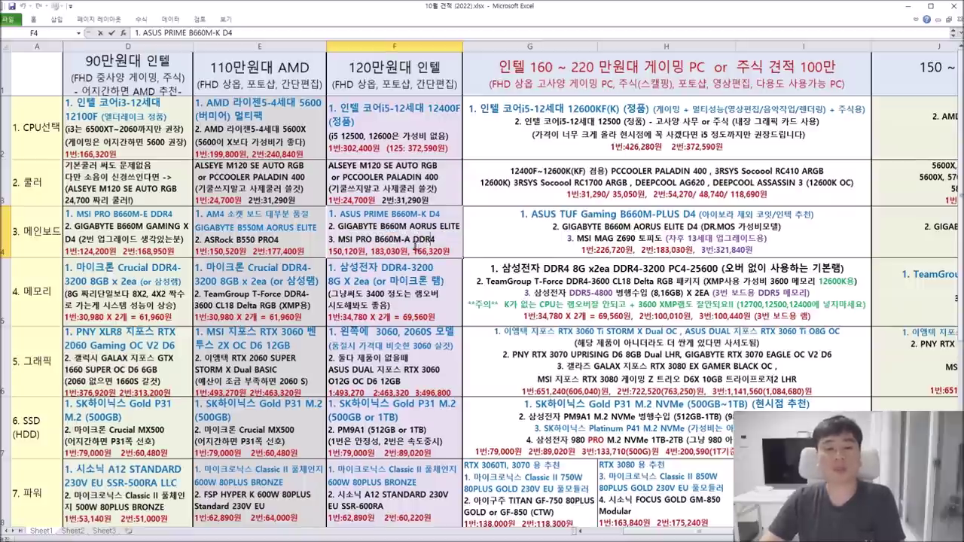
pyautogui.moveTo(339, 240); pyautogui.dragTo(439, 247)
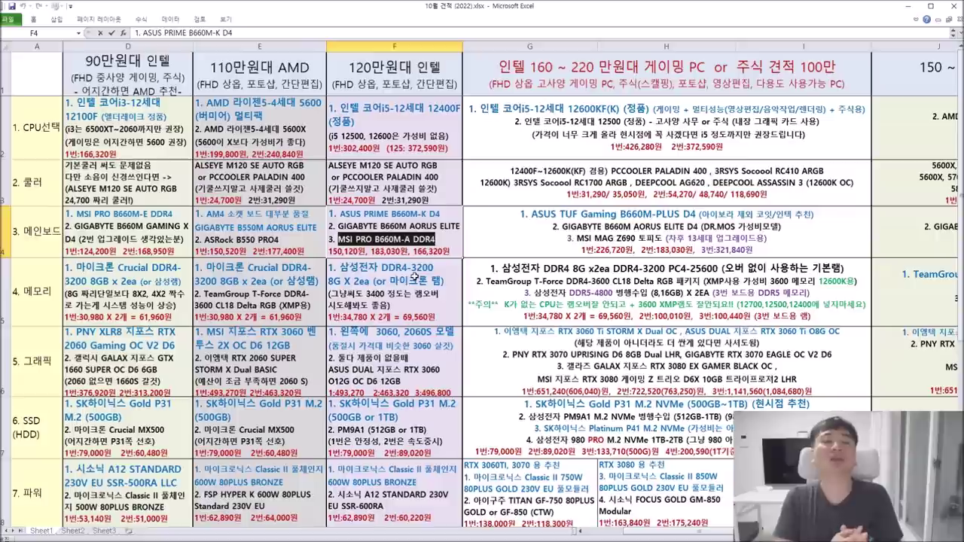
pyautogui.moveTo(437, 239); pyautogui.dragTo(337, 239)
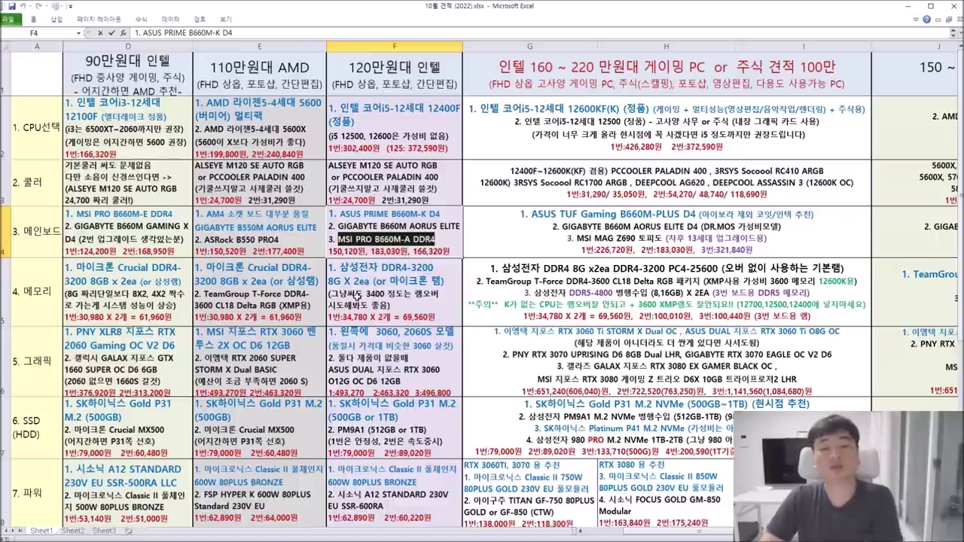
pyautogui.press('Return')
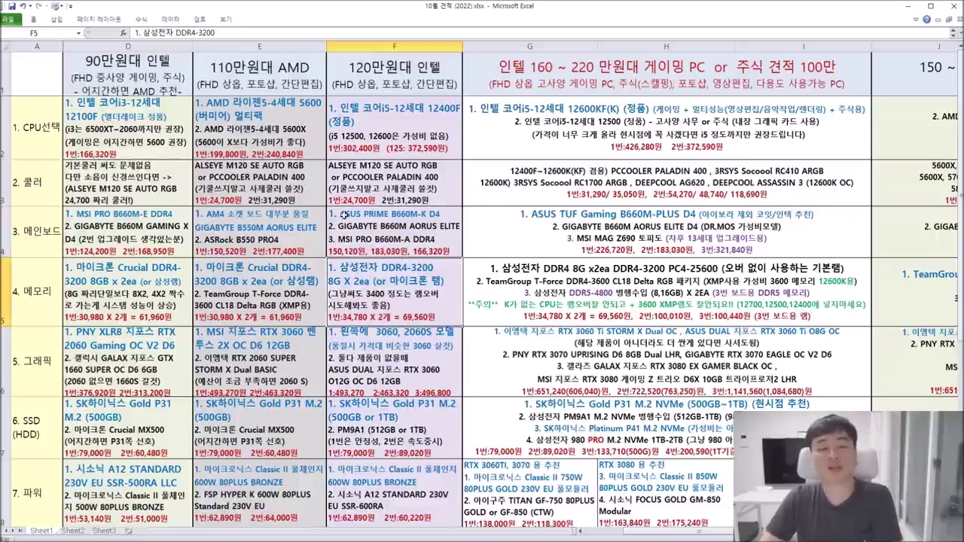
# Go over the whole 120만원대 인텔 mainboard list again and single out the GIGABYTE B660M AORUS ELITE.
pyautogui.click(400, 235)
pyautogui.doubleClick(348, 215)
pyautogui.moveTo(330, 214); pyautogui.dragTo(455, 239)
pyautogui.moveTo(329, 226); pyautogui.dragTo(459, 226)
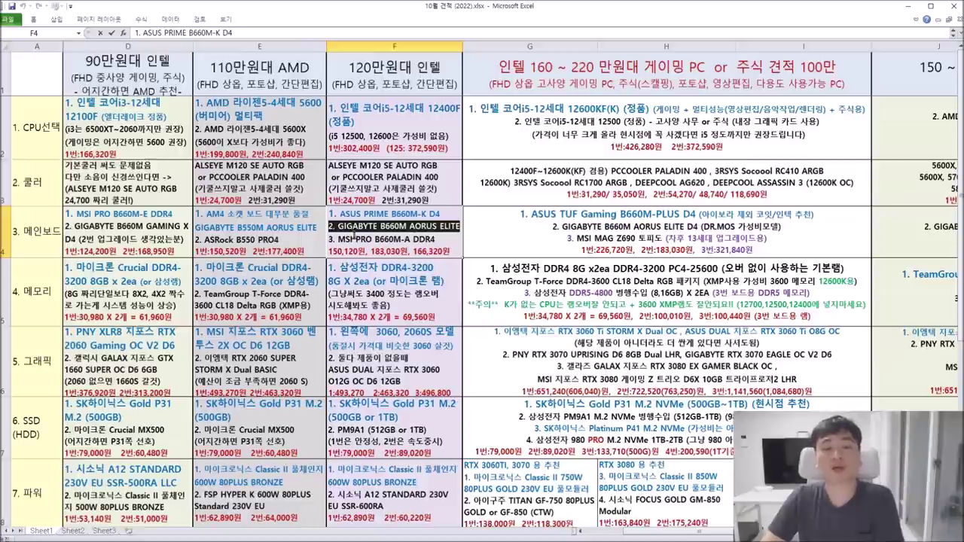
# Compare the 삼성전자 DDR4-3200 memory of the 120만원대 인텔 build with the 마이크론 Crucial DDR4-3200 of the 110만원대 AMD build.
pyautogui.click(414, 282)
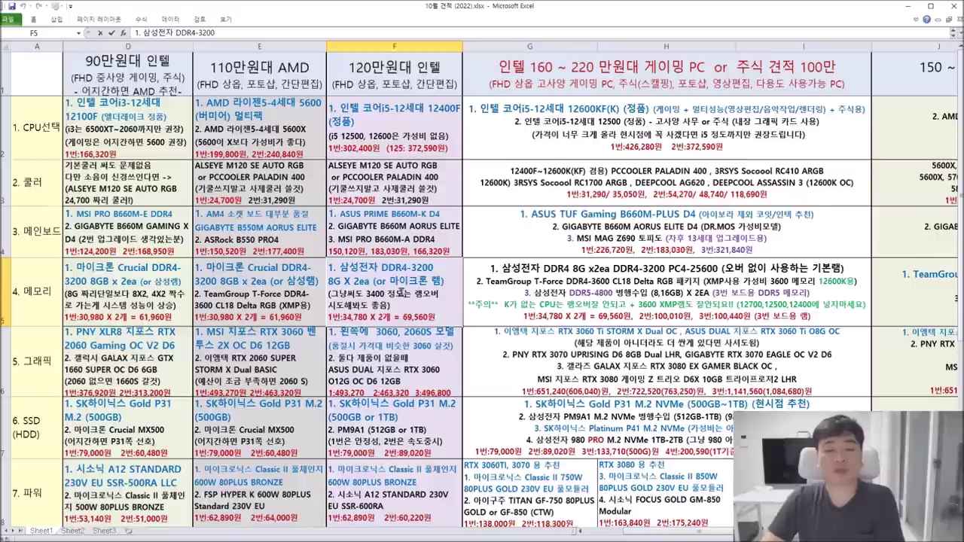
pyautogui.moveTo(338, 267); pyautogui.dragTo(436, 269)
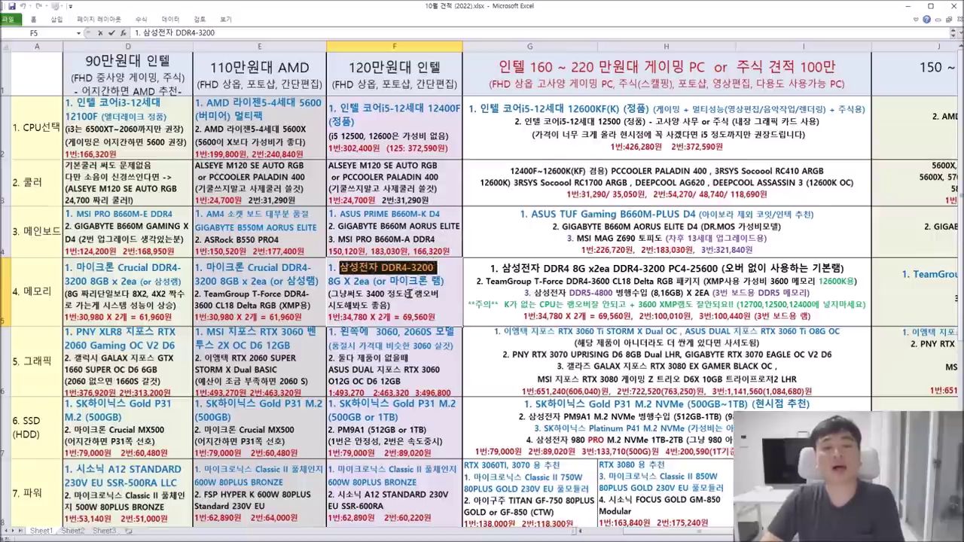
pyautogui.click(416, 292)
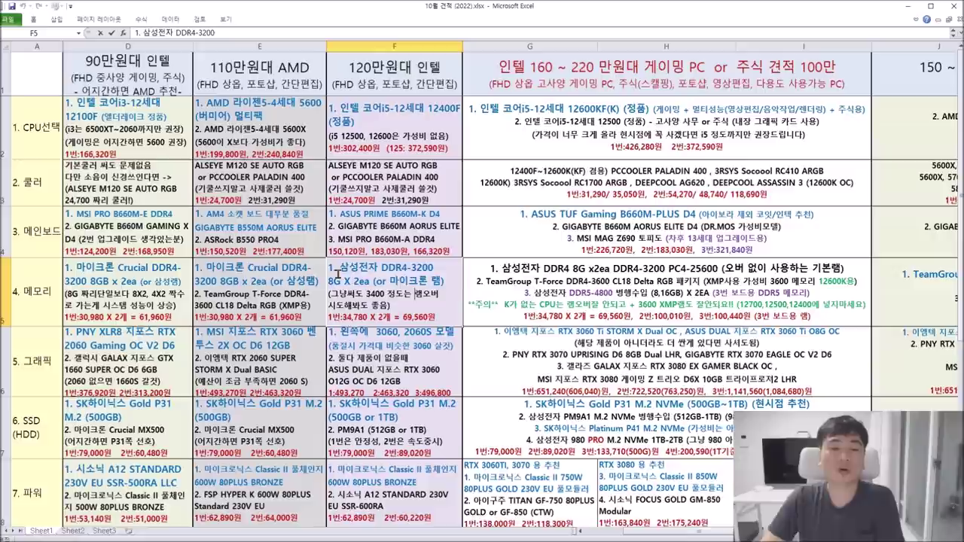
pyautogui.moveTo(344, 268); pyautogui.dragTo(439, 269)
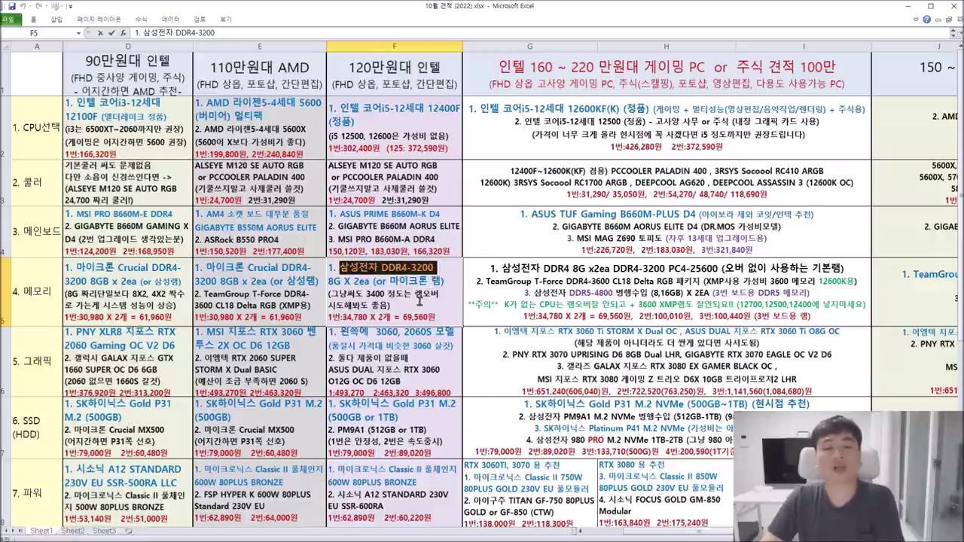
pyautogui.click(394, 283)
pyautogui.doubleClick(207, 268)
pyautogui.moveTo(206, 267); pyautogui.dragTo(234, 282)
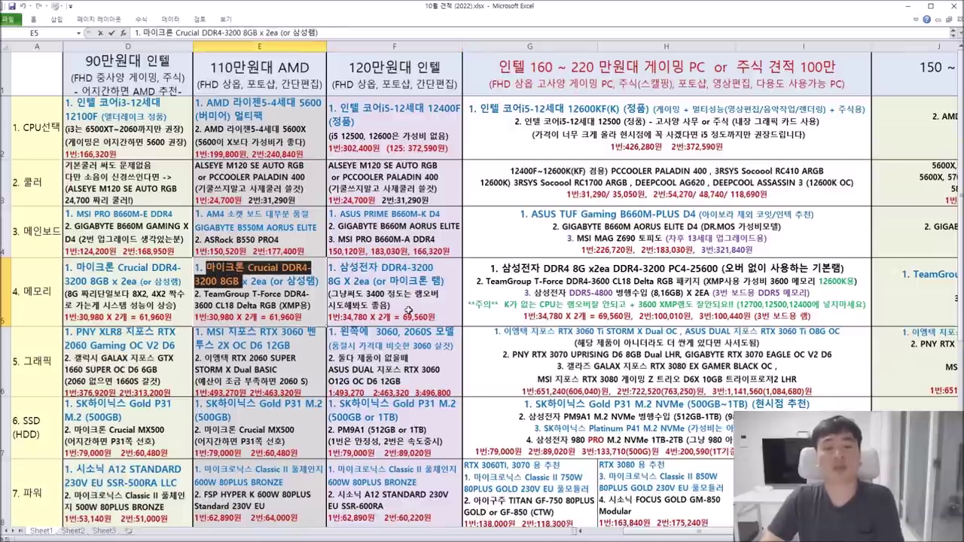
pyautogui.click(407, 310)
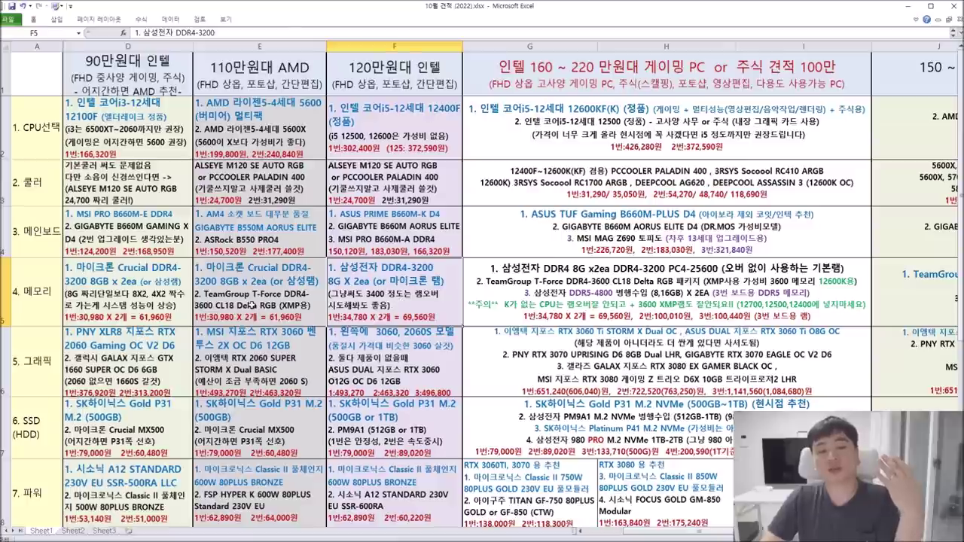
# Highlight the TeamGroup T-Force DDR4-3600 option of the AMD build, followed by the 삼성전자 DDR4-3200 8G X 2ea entry of the 인텔 build.
pyautogui.doubleClick(212, 301)
pyautogui.moveTo(196, 294); pyautogui.dragTo(311, 307)
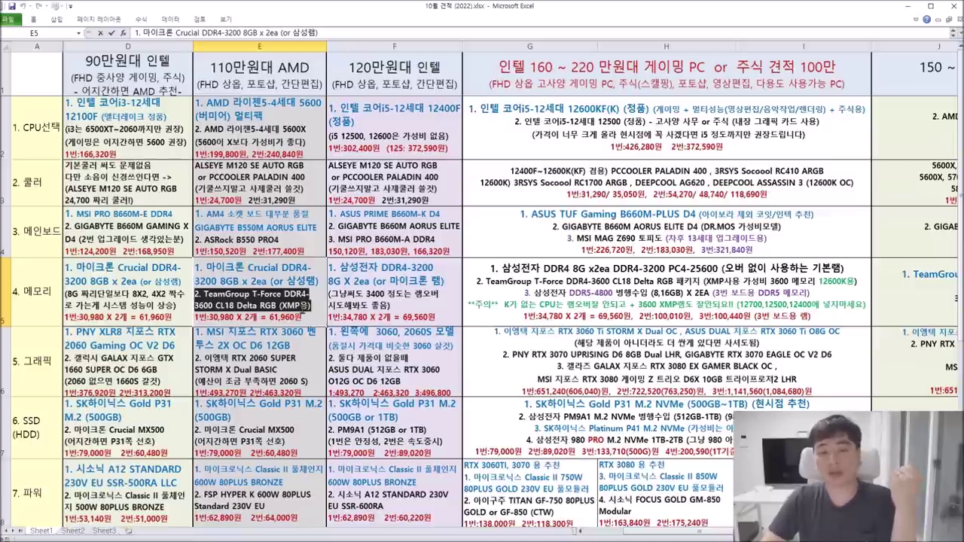
pyautogui.click(434, 298)
pyautogui.doubleClick(377, 280)
pyautogui.moveTo(338, 268); pyautogui.dragTo(429, 282)
pyautogui.click(413, 284)
# Check the 120만원대 인텔 graphics entry against the MSI 지포스 RTX 3060 벤투스 2X OC D6 12GB in the 110만원대 AMD build.
pyautogui.click(425, 345)
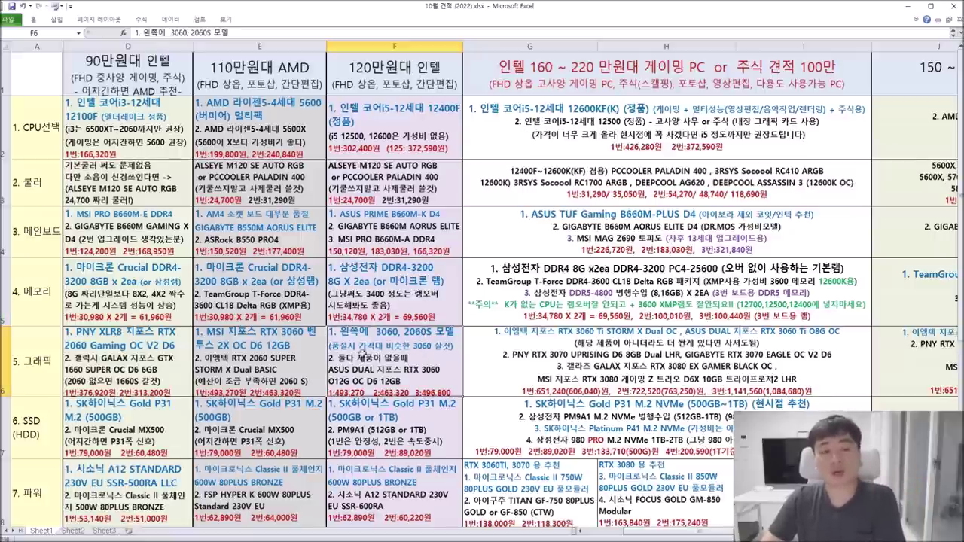
pyautogui.click(275, 349)
pyautogui.doubleClick(275, 350)
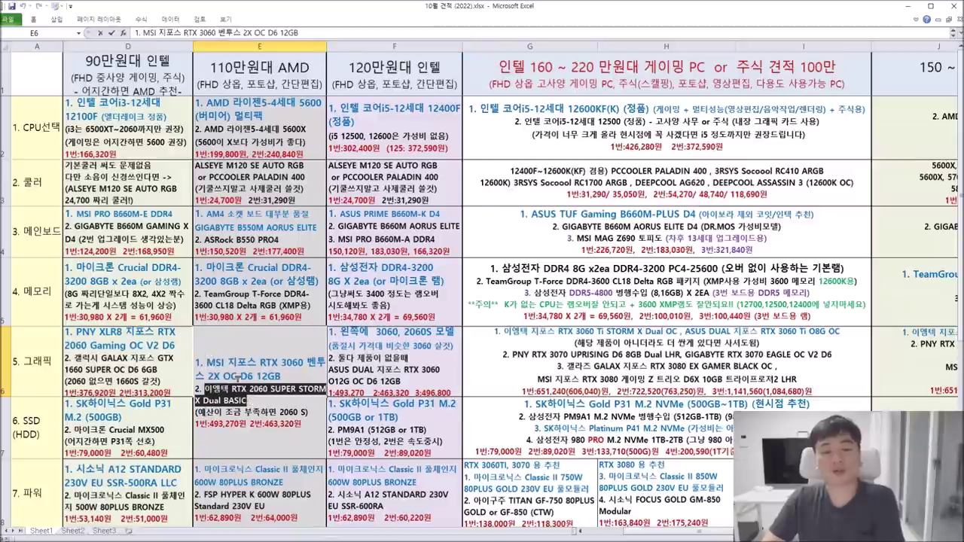
pyautogui.moveTo(207, 364); pyautogui.dragTo(282, 376)
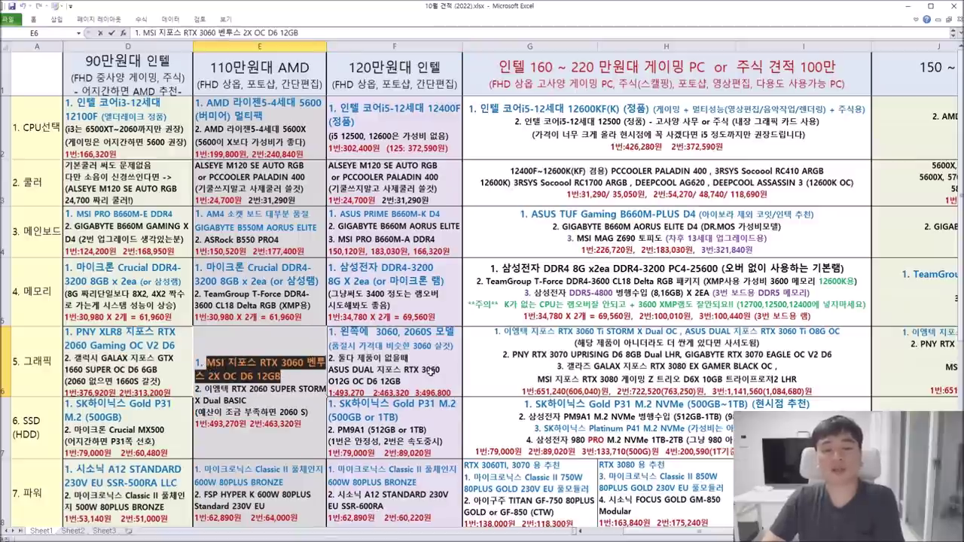
# Highlight the MSI 지포스 RTX 3060 벤투스 2X OC D6 12GB option again in the 110만원대 AMD graphics entry.
pyautogui.click(418, 375)
pyautogui.doubleClick(258, 339)
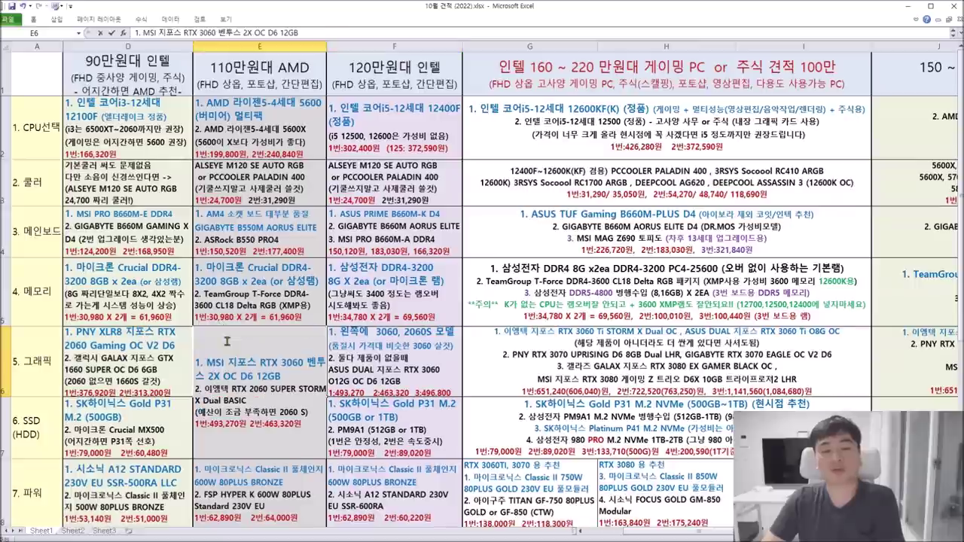
pyautogui.moveTo(207, 363); pyautogui.dragTo(296, 371)
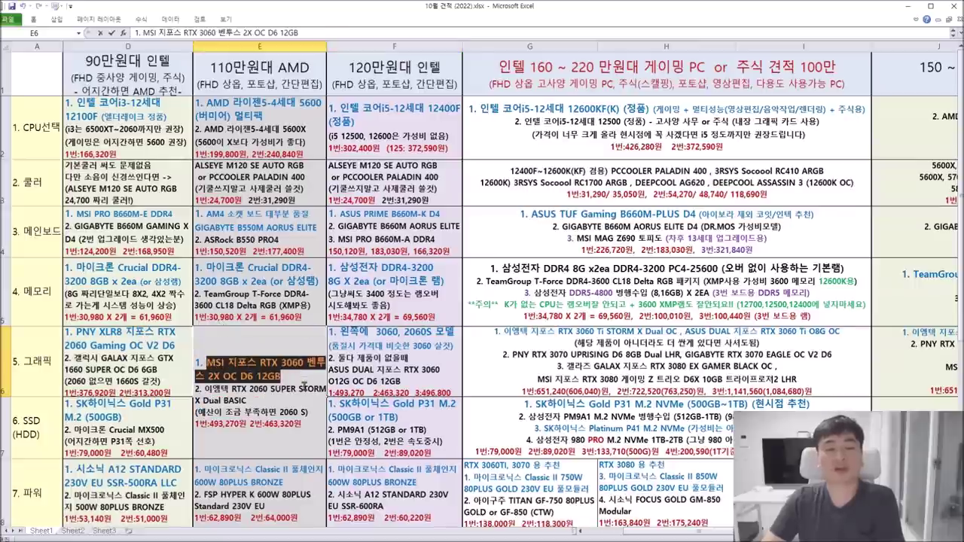
pyautogui.click(322, 423)
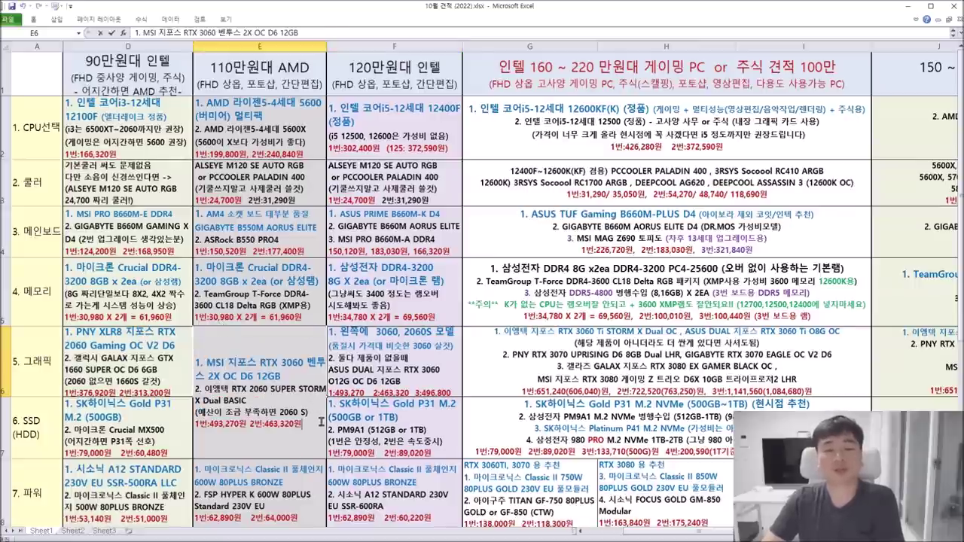
# Single out the 이엠텍 RTX 2060 SUPER STORM X Dual BASIC alternative in the 110만원대 AMD graphics entry.
pyautogui.click(424, 369)
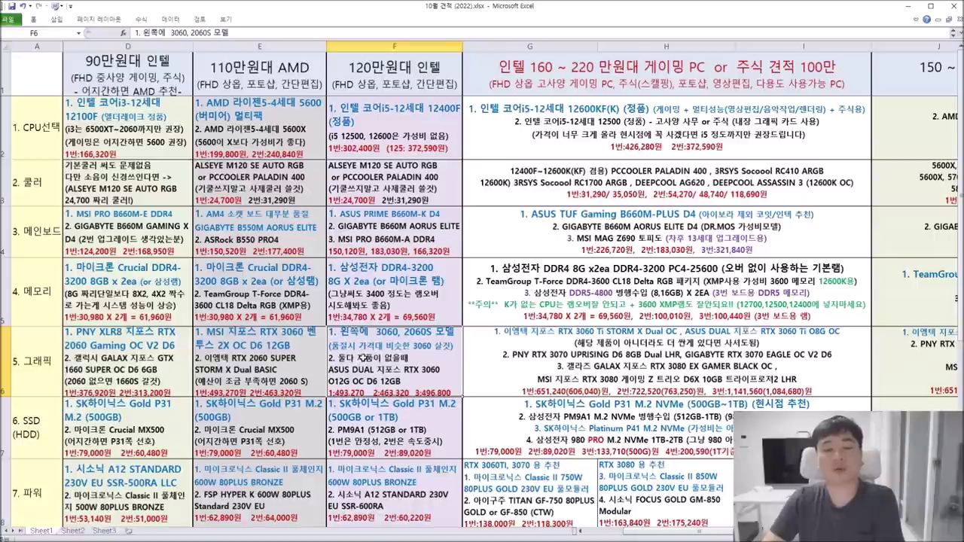
pyautogui.doubleClick(288, 369)
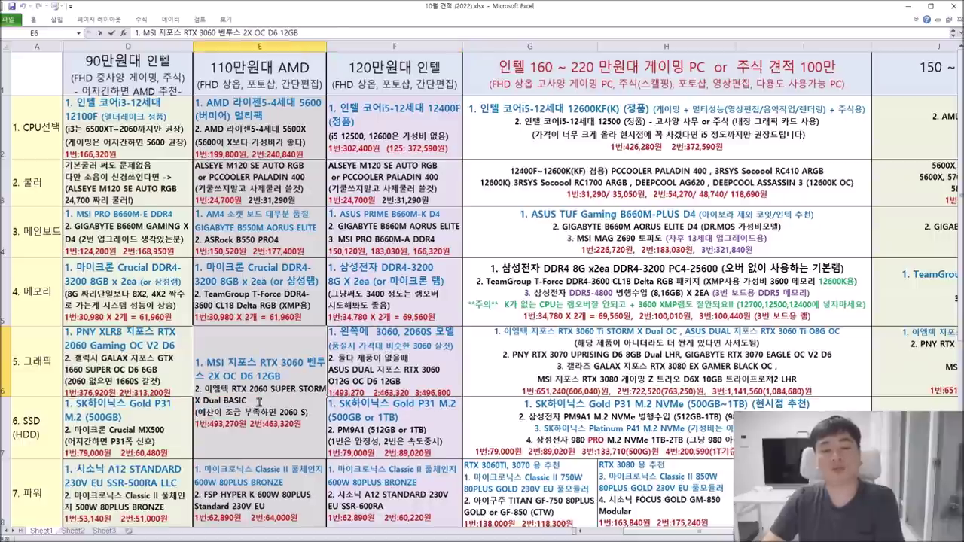
pyautogui.moveTo(204, 389); pyautogui.dragTo(248, 403)
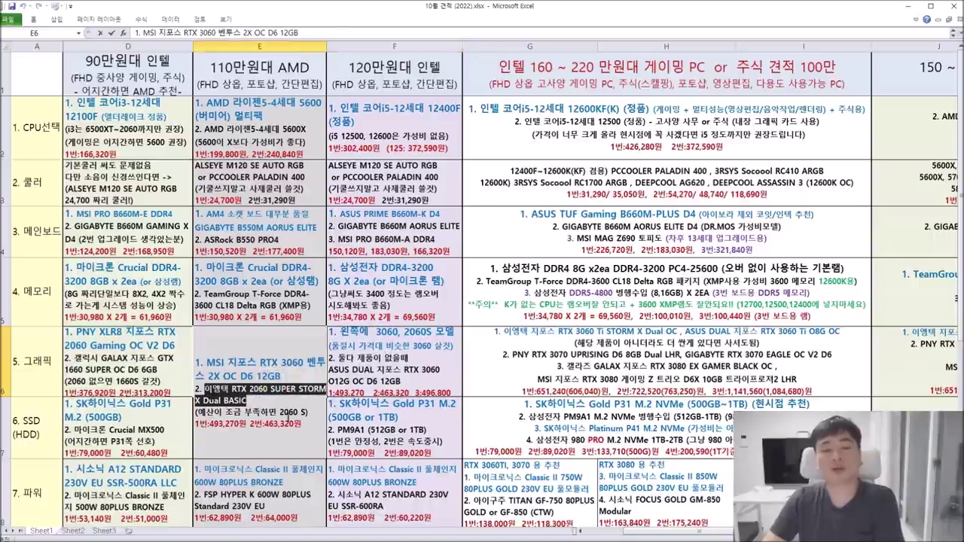
pyautogui.click(415, 381)
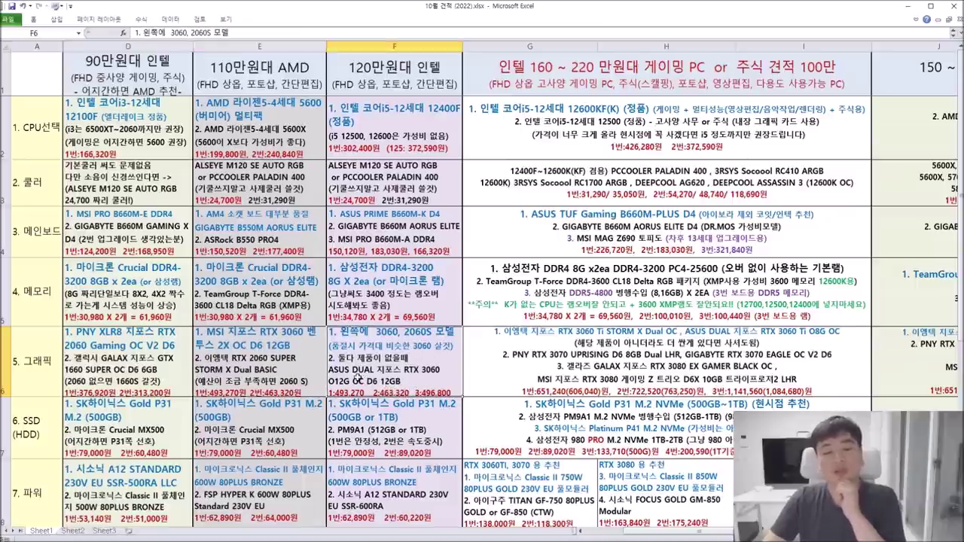
# Highlight the ASUS DUAL 지포스 RTX 3060 O12G OC D6 12GB fallback of the 120만원대 인텔 build and check it against the AMD graphics entry.
pyautogui.doubleClick(351, 378)
pyautogui.moveTo(401, 412); pyautogui.dragTo(320, 401)
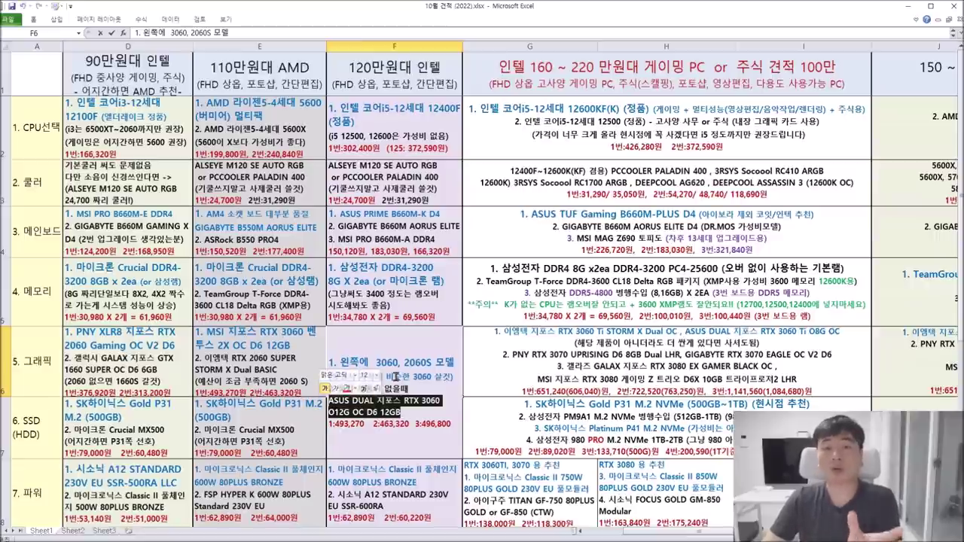
pyautogui.click(411, 474)
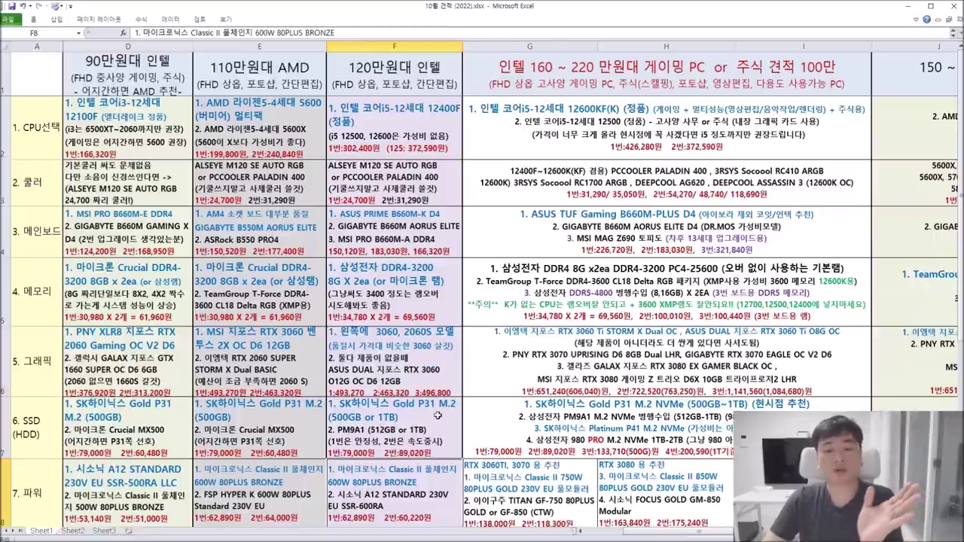
pyautogui.doubleClick(390, 378)
pyautogui.moveTo(407, 412); pyautogui.dragTo(326, 397)
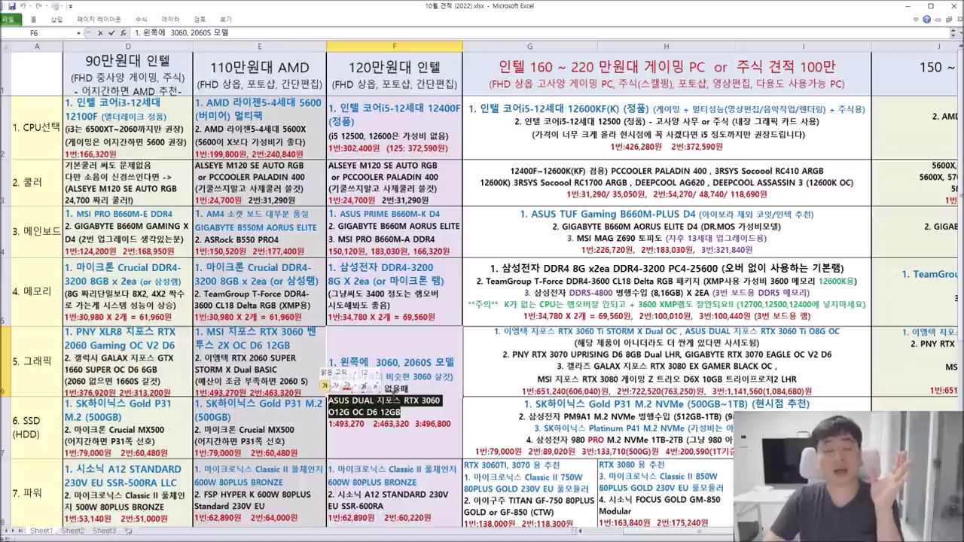
pyautogui.click(408, 407)
pyautogui.moveTo(407, 413); pyautogui.dragTo(317, 403)
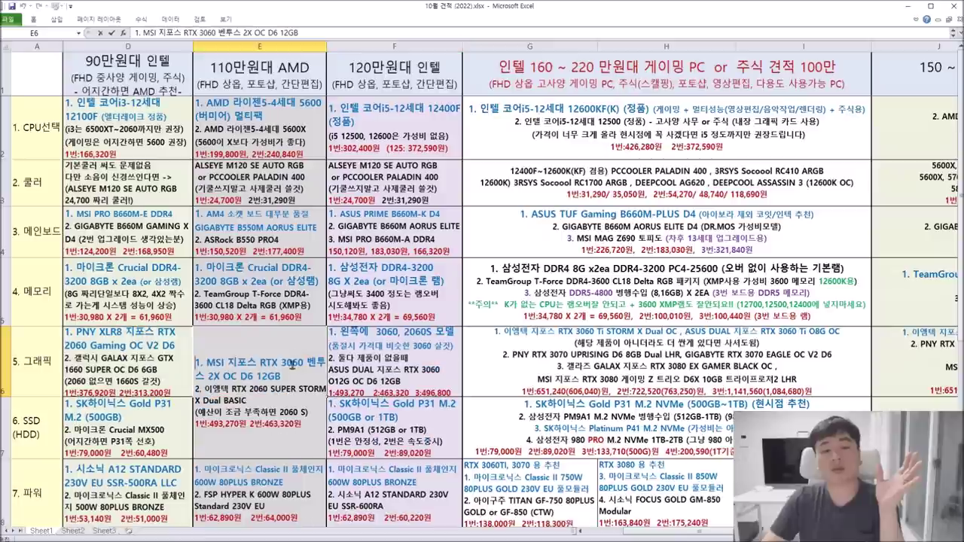
# Go over the 120만원대 인텔 SSD entry, highlighting the SK하이닉스 Gold P31 capacity options and the PM9A1 alternative.
pyautogui.click(382, 412)
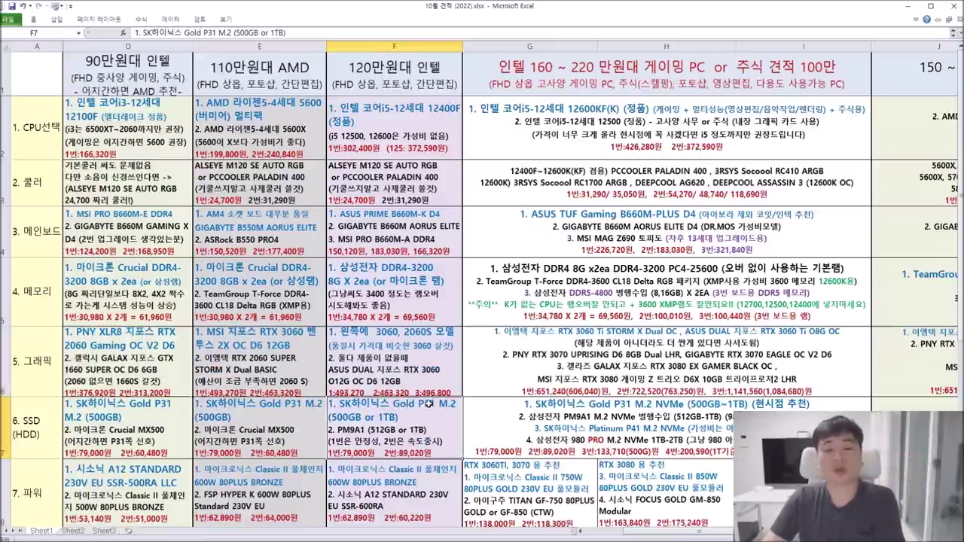
pyautogui.scroll(-1, 428, 403)
pyautogui.doubleClick(407, 258)
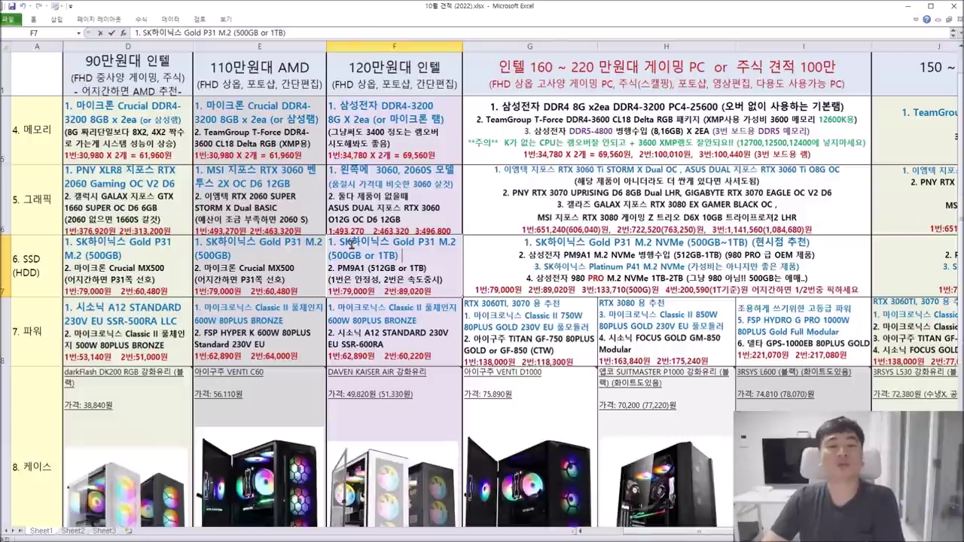
pyautogui.moveTo(339, 243); pyautogui.dragTo(317, 255)
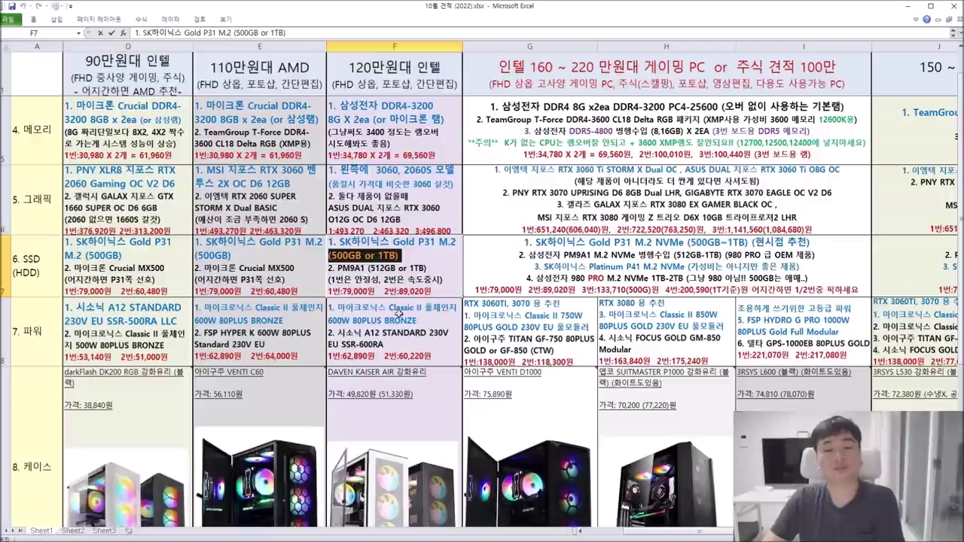
pyautogui.moveTo(338, 268); pyautogui.dragTo(364, 269)
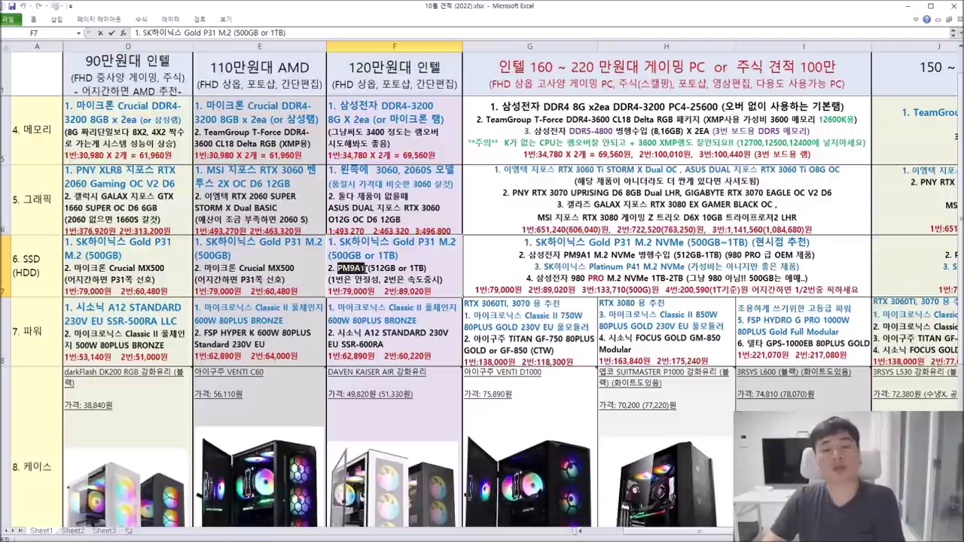
pyautogui.moveTo(455, 242); pyautogui.dragTo(365, 269)
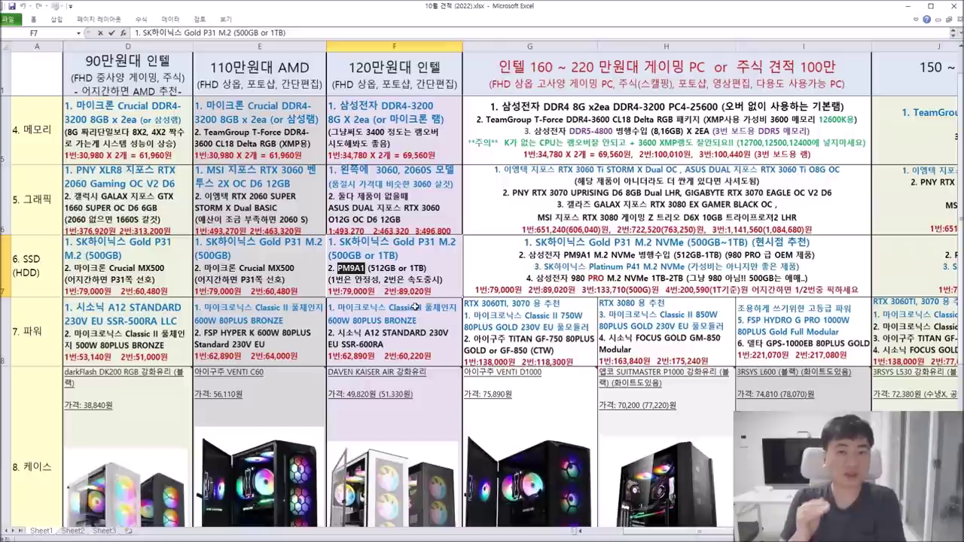
# Highlight the 마이크로닉스 Classic II 600W and 시소닉 A12 SSR-600RA power supplies of the 인텔 build and compare them with the AMD build's.
pyautogui.click(411, 307)
pyautogui.moveTo(335, 308); pyautogui.dragTo(424, 319)
pyautogui.click(351, 313)
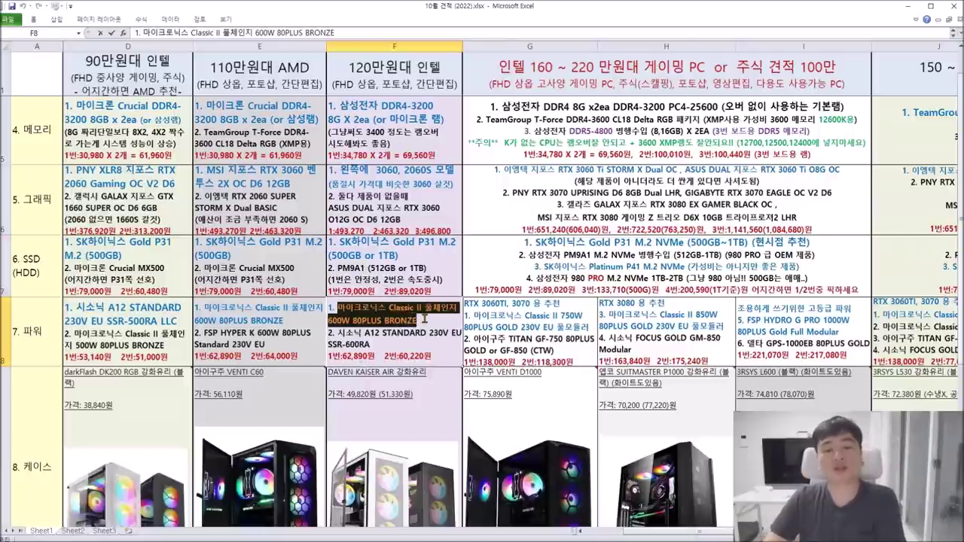
pyautogui.click(420, 332)
pyautogui.moveTo(337, 333); pyautogui.dragTo(379, 345)
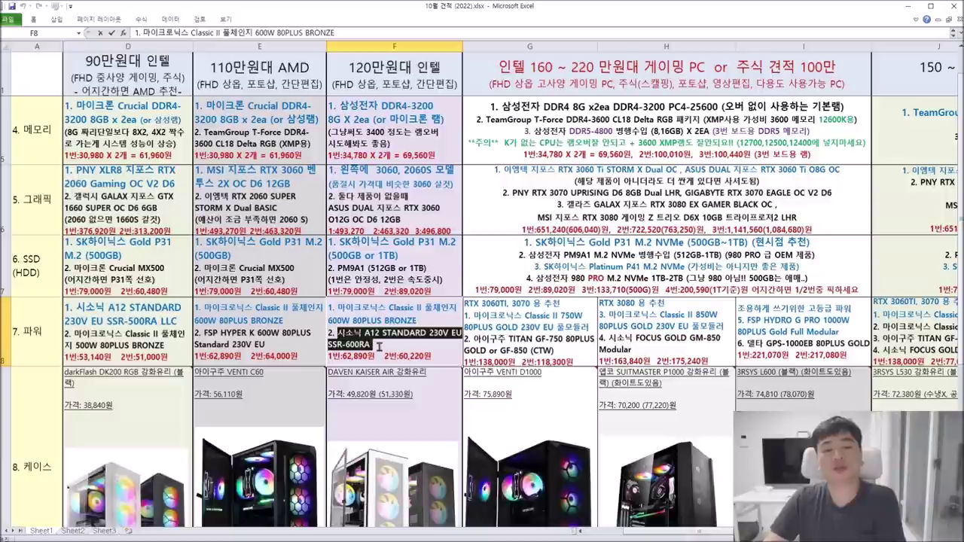
pyautogui.click(239, 336)
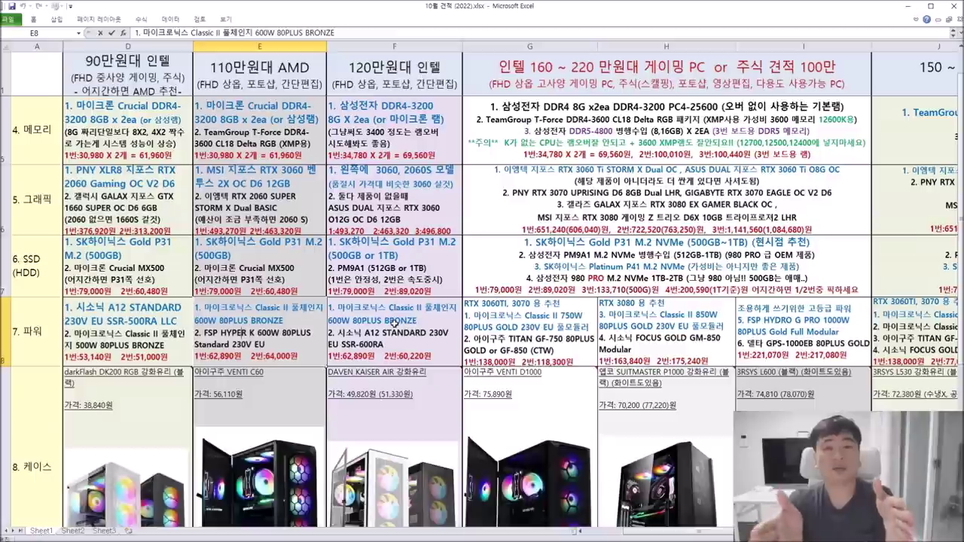
# Look over the case row across the builds from 50,60만원대 AMD to 인텔 160 ~ 220 만원대.
pyautogui.click(400, 264)
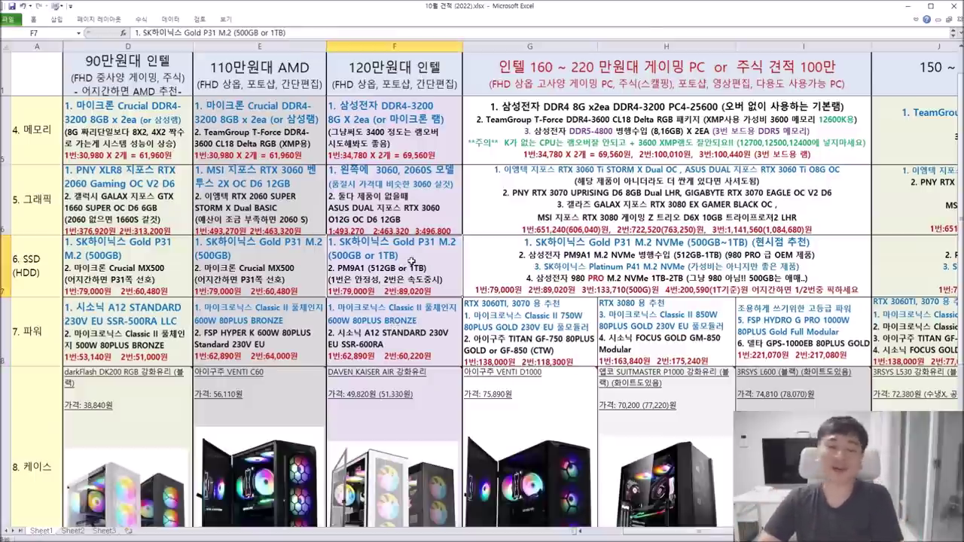
pyautogui.scroll(-1, 412, 262)
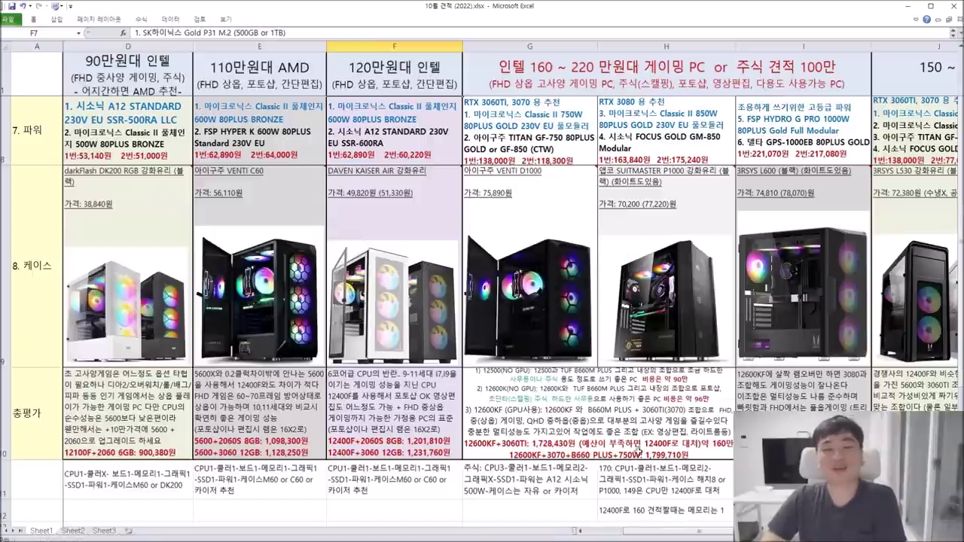
pyautogui.moveTo(270, 185)
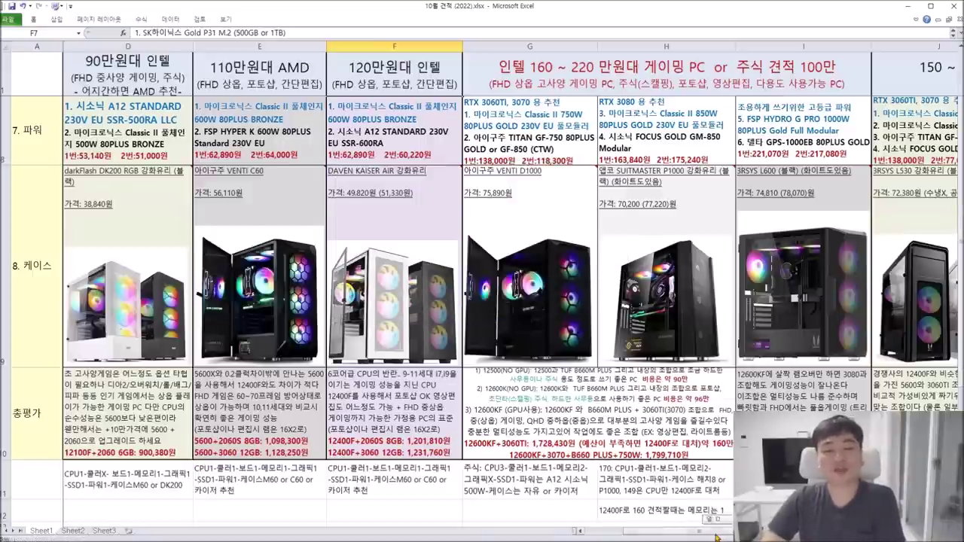
pyautogui.hscroll(-2, 715, 527)
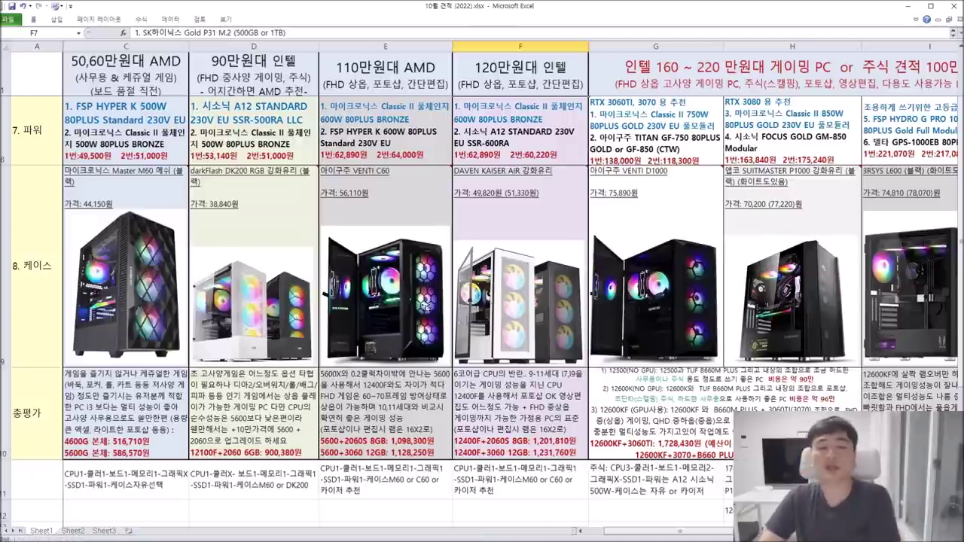
pyautogui.moveTo(399, 324)
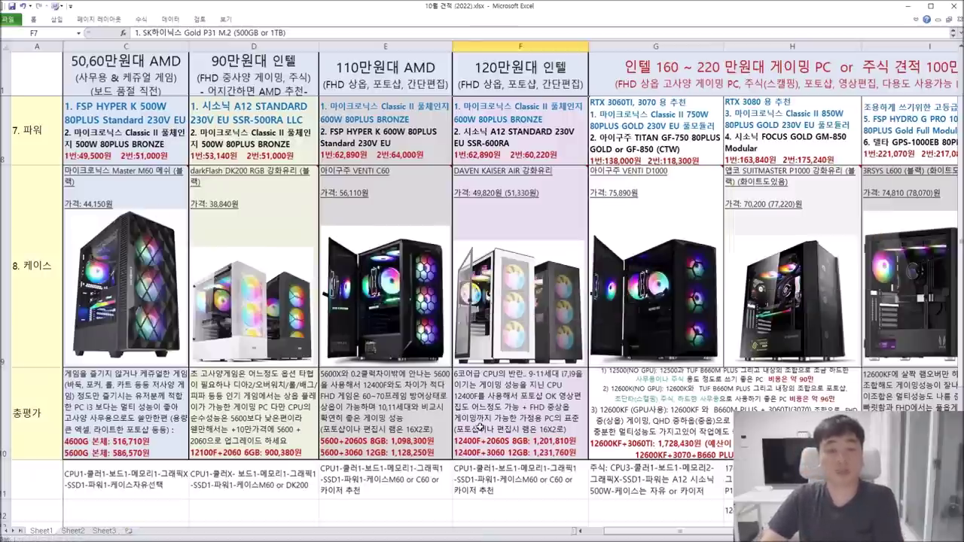
pyautogui.moveTo(699, 535); pyautogui.dragTo(729, 532)
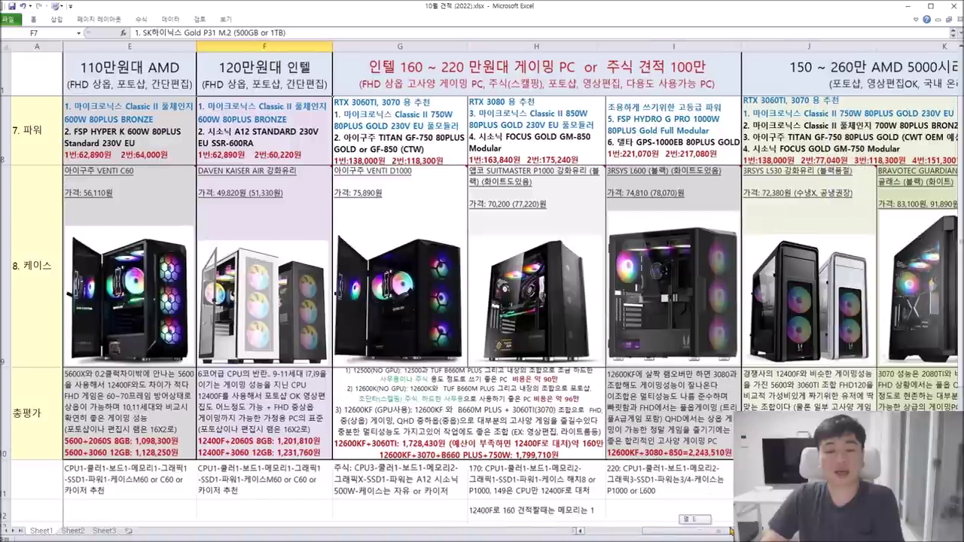
# Read the 120만원대 인텔 overall evaluation on the 12400F's gaming, 포토샵 and 영상편집 use, and check the DAVEN KAISER AIR case note.
pyautogui.click(287, 397)
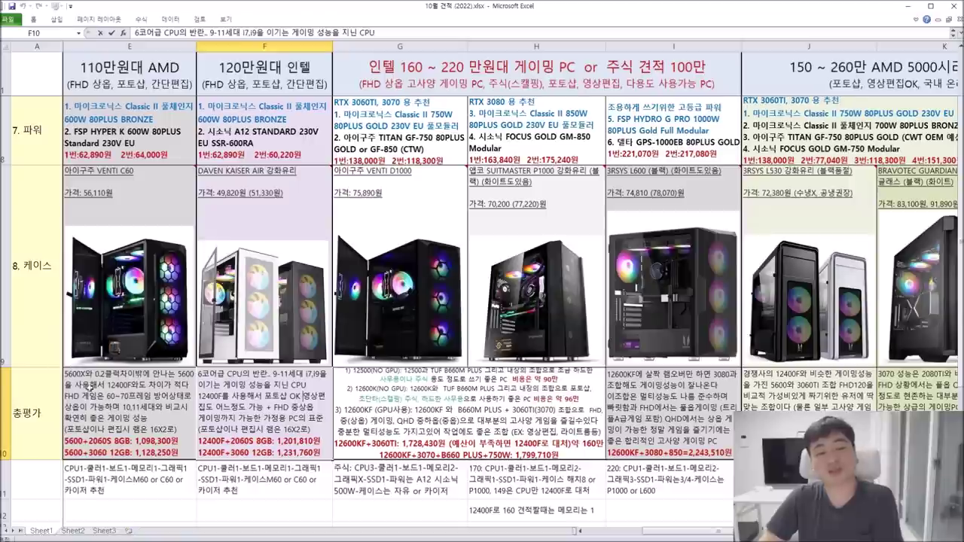
pyautogui.moveTo(200, 385); pyautogui.dragTo(231, 396)
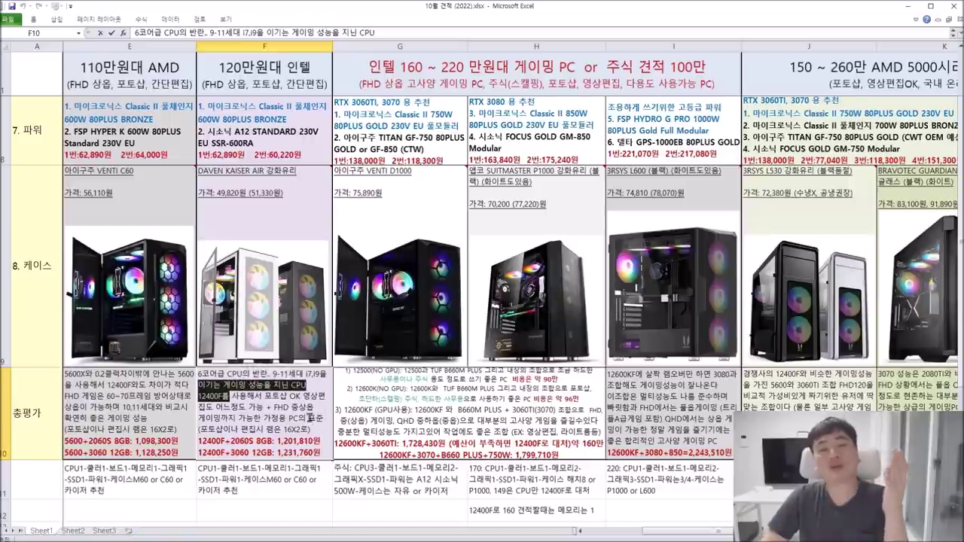
pyautogui.click(295, 409)
pyautogui.moveTo(232, 397); pyautogui.dragTo(304, 399)
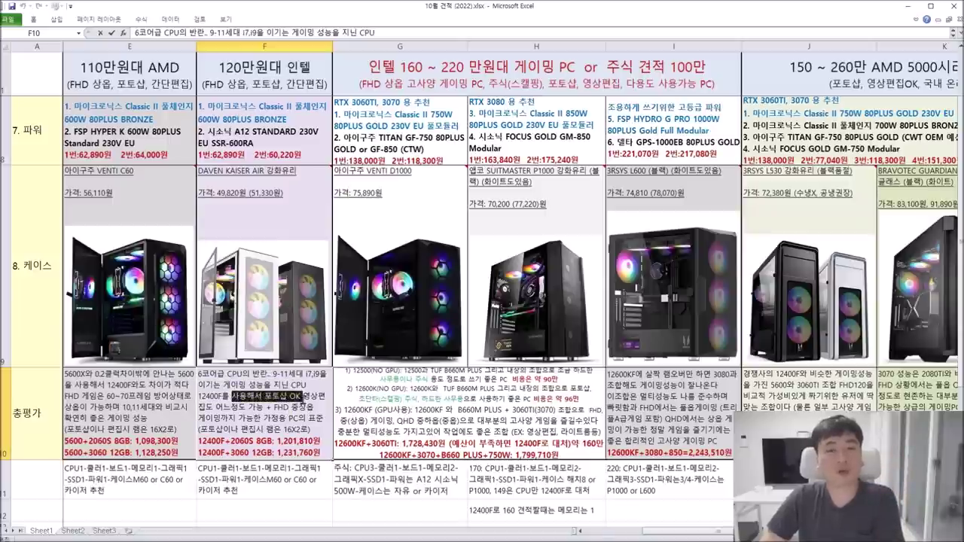
pyautogui.moveTo(303, 397); pyautogui.dragTo(221, 419)
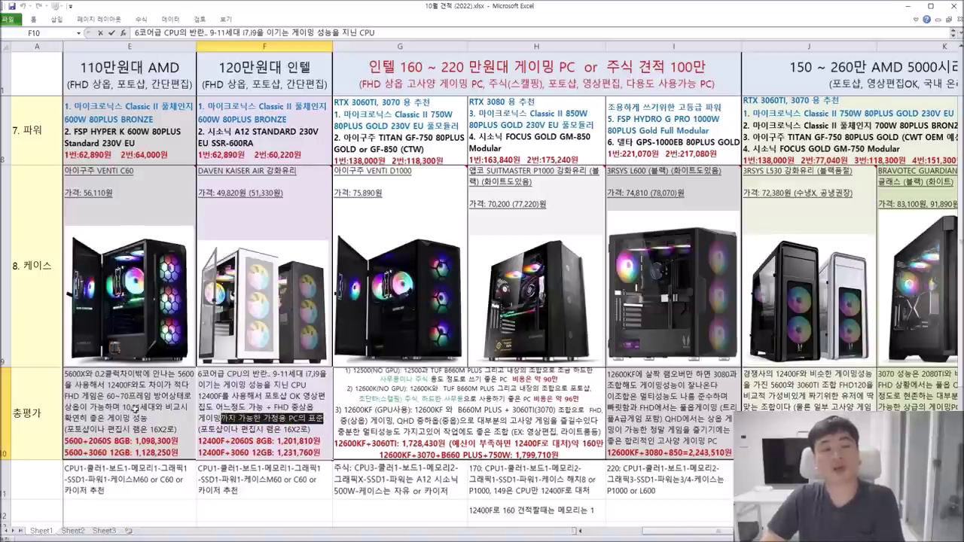
pyautogui.moveTo(291, 360)
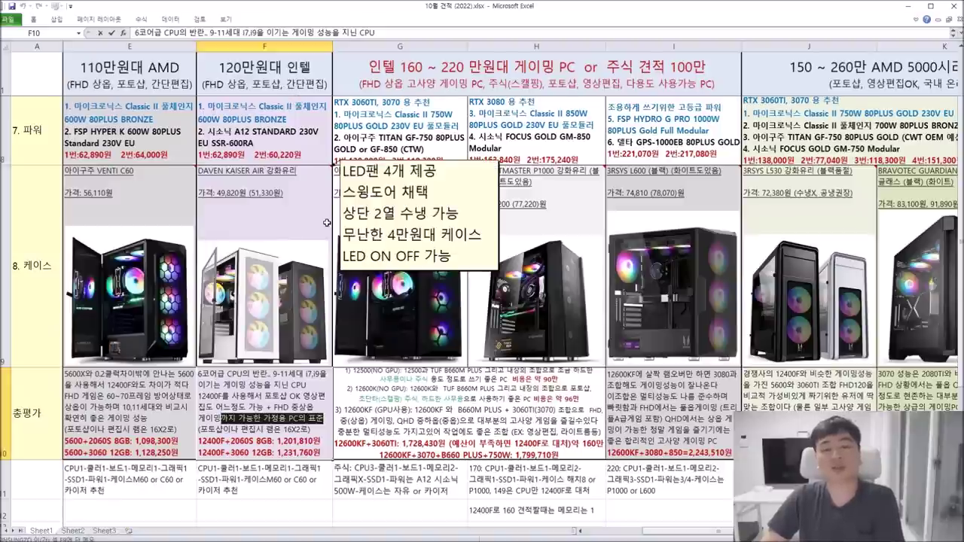
pyautogui.moveTo(313, 441); pyautogui.dragTo(201, 375)
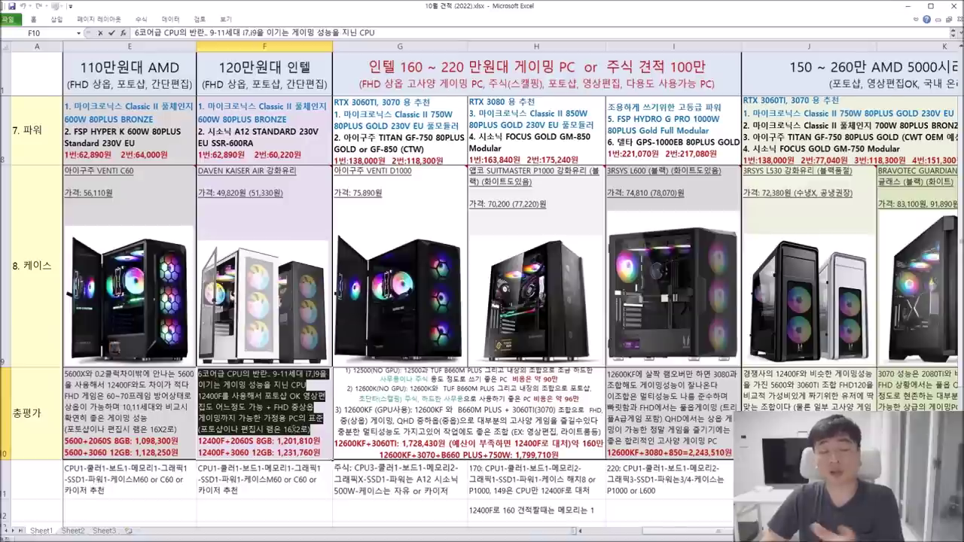
# Highlight the 12400F+3060 12GB and 2060S 8GB combinations in the 120만원대 인텔 evaluation, and return to the CPU row.
pyautogui.click(302, 442)
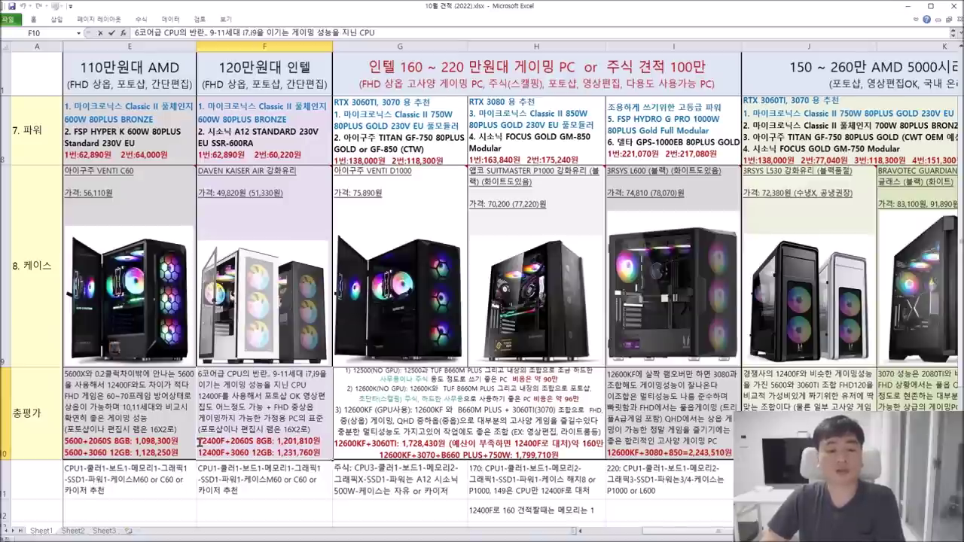
pyautogui.moveTo(198, 453); pyautogui.dragTo(273, 453)
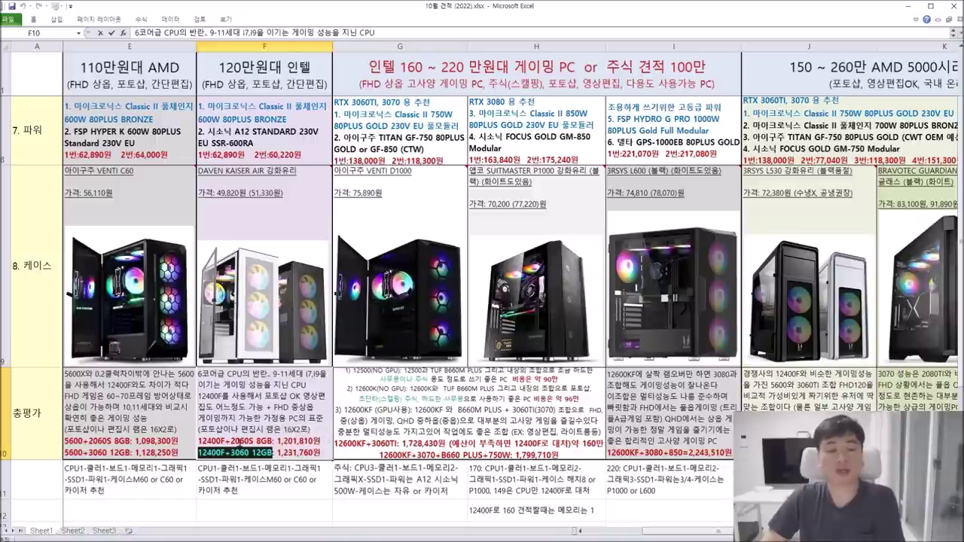
pyautogui.click(237, 442)
pyautogui.moveTo(229, 442); pyautogui.dragTo(273, 442)
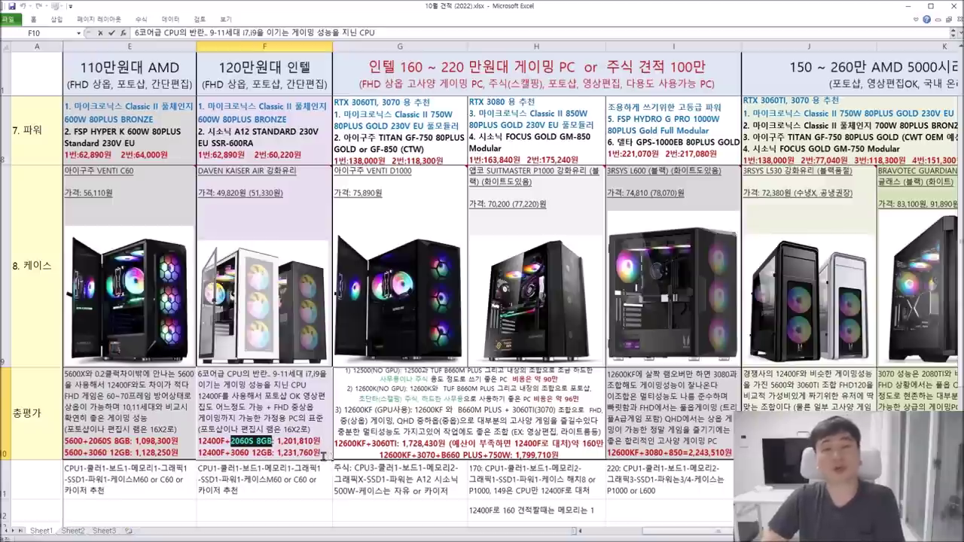
pyautogui.click(299, 471)
pyautogui.scroll(2, 299, 472)
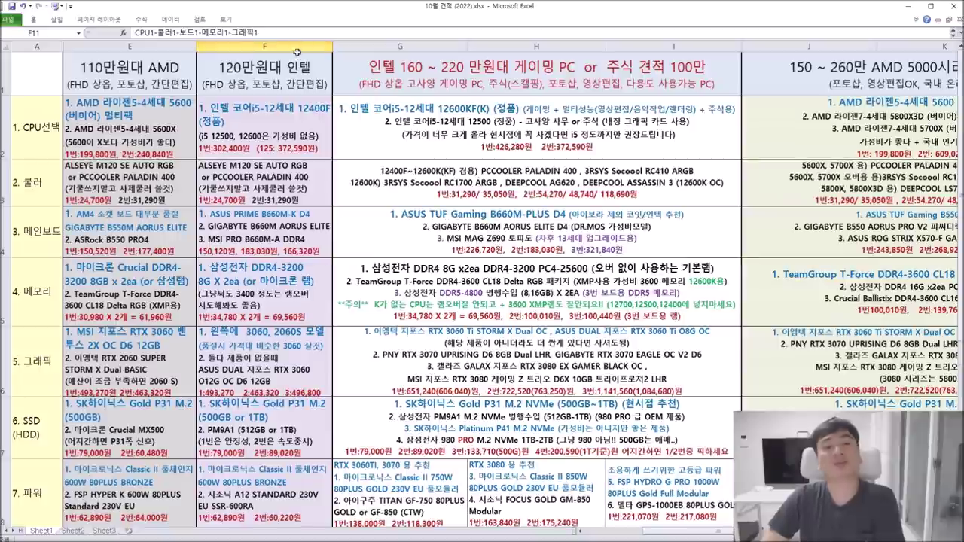
# Bring the 인텔 160 ~ 220 만원대 build into view and highlight 인텔 코어i5-12세대 12500 in its CPU options.
pyautogui.scroll(-6, 279, 218)
pyautogui.scroll(6, 403, 355)
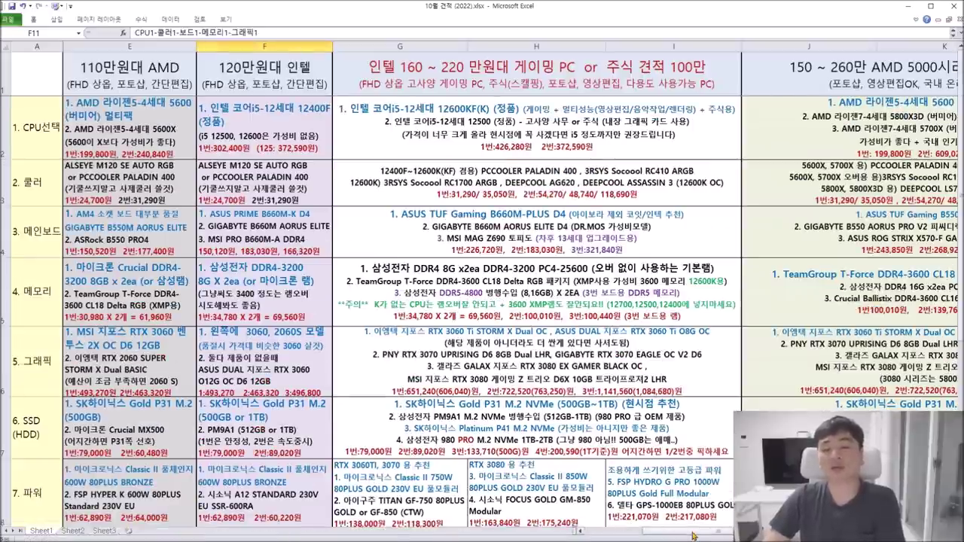
pyautogui.moveTo(707, 534); pyautogui.dragTo(725, 534)
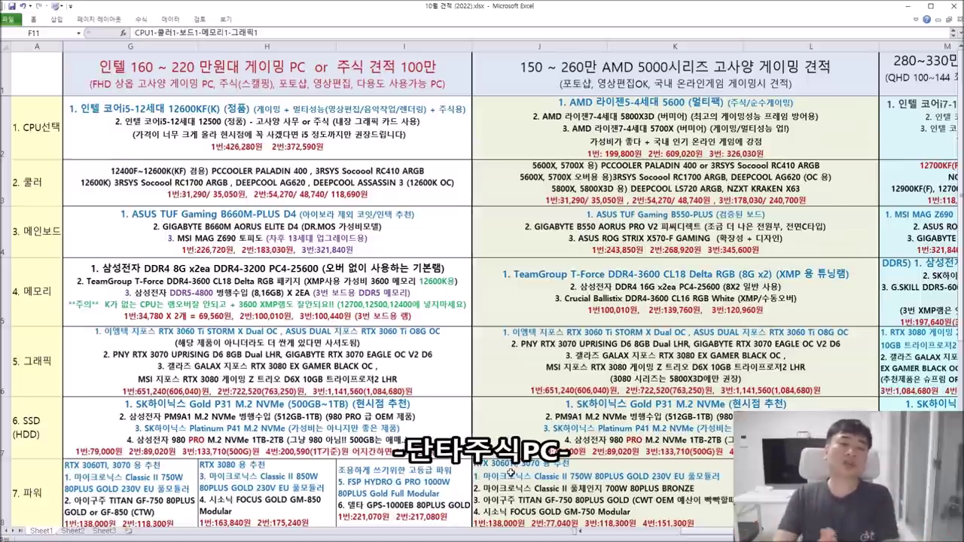
pyautogui.click(180, 127)
pyautogui.doubleClick(177, 125)
pyautogui.moveTo(126, 122)
pyautogui.mouseDown()
pyautogui.moveTo(223, 122)
pyautogui.moveTo(125, 122)
pyautogui.mouseUp()
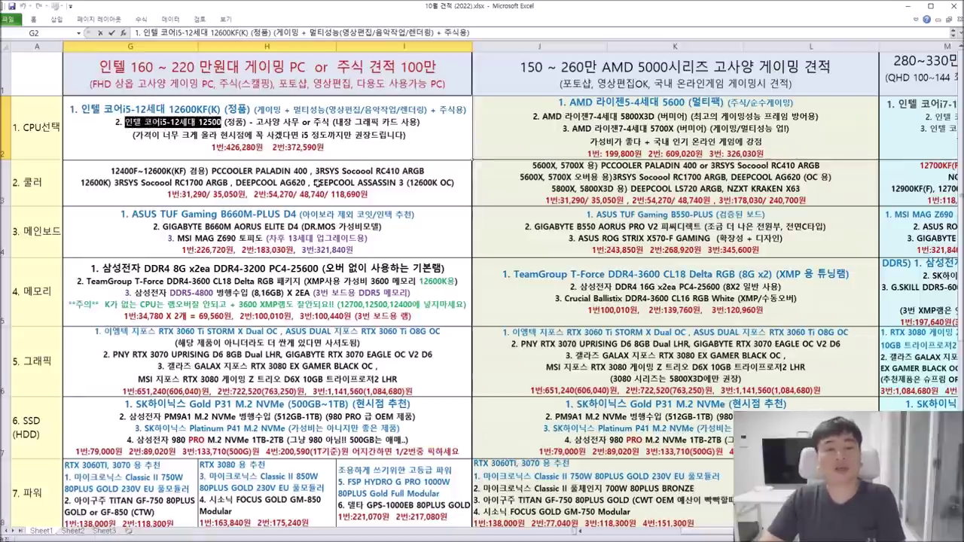
# Highlight the PCCOOLER PALADIN 400 cooler and the ASUS TUF Gaming B660M-PLUS D4 board with its 코잇/인텍 추천 note.
pyautogui.click(238, 183)
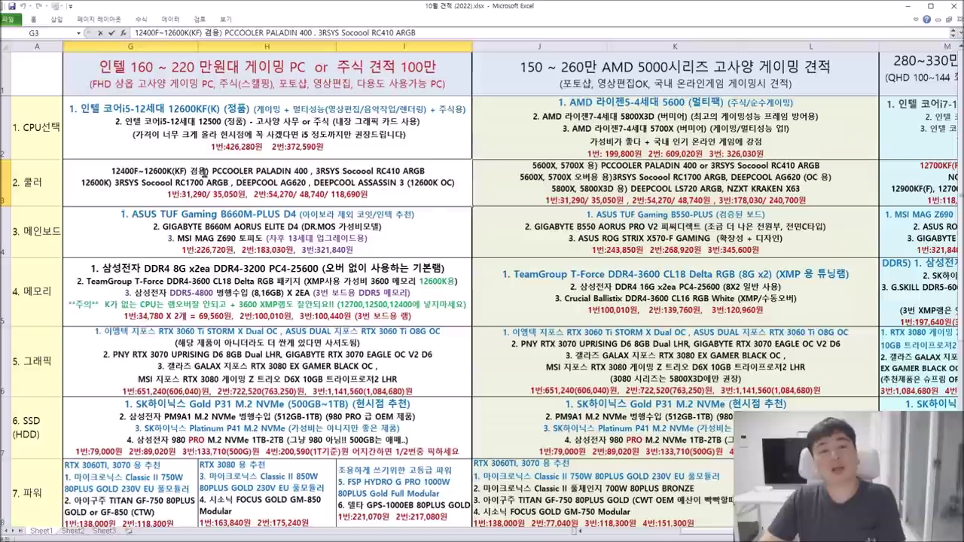
pyautogui.moveTo(212, 171); pyautogui.dragTo(309, 171)
pyautogui.click(139, 217)
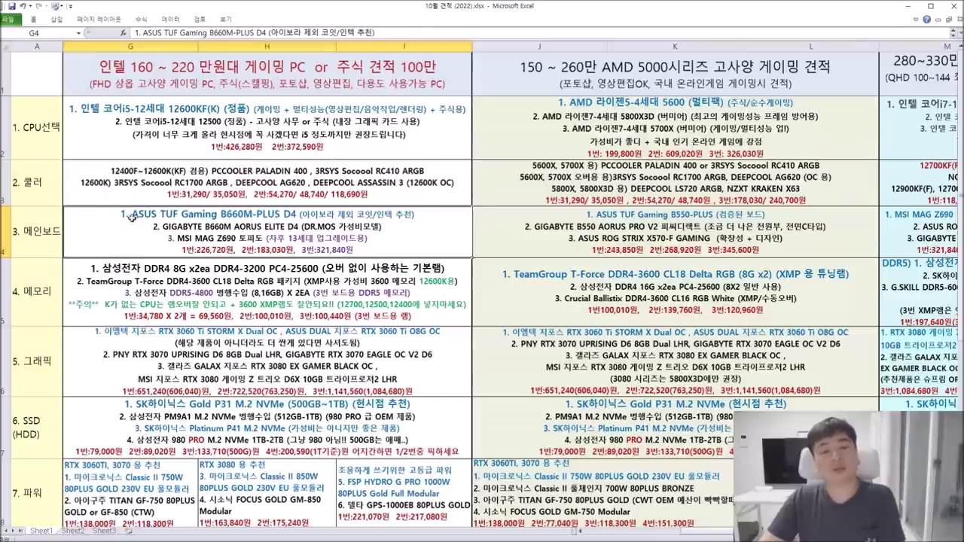
pyautogui.doubleClick(164, 217)
pyautogui.moveTo(133, 216); pyautogui.dragTo(413, 215)
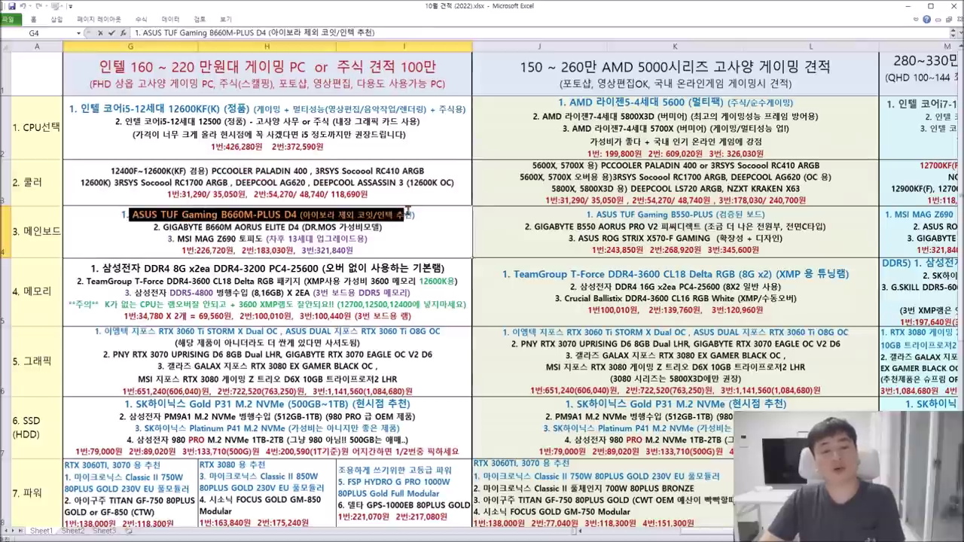
# Highlight the 삼성전자 DDR4 8G x2ea DDR4-3200 PC4-25600 memory option of the 인텔 160 ~ 220 만원대 build.
pyautogui.click(291, 311)
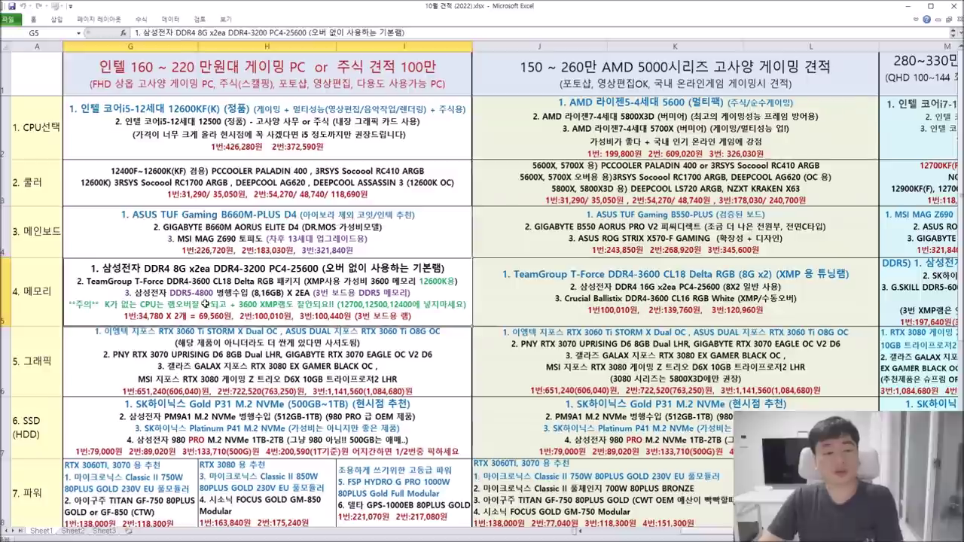
pyautogui.moveTo(89, 268); pyautogui.dragTo(226, 268)
pyautogui.doubleClick(204, 281)
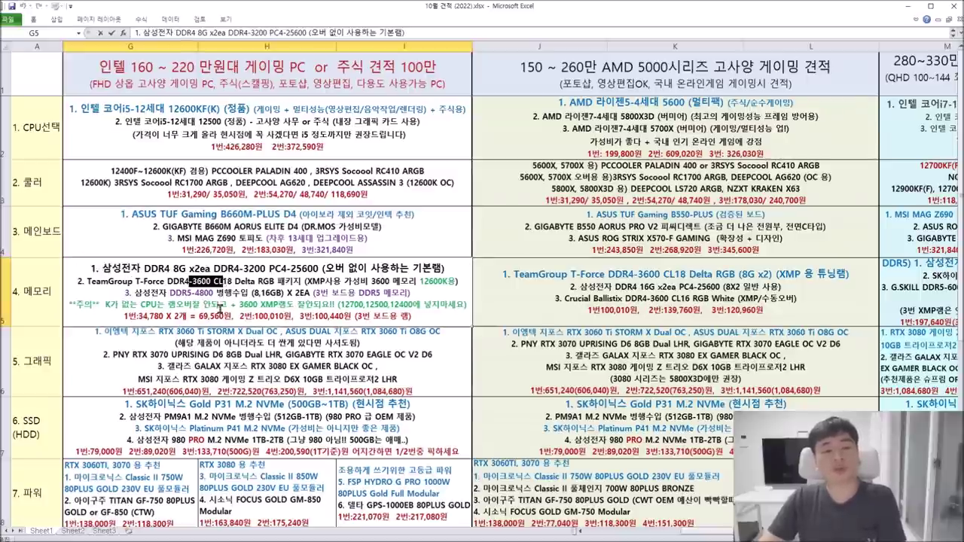
pyautogui.moveTo(91, 268); pyautogui.dragTo(347, 268)
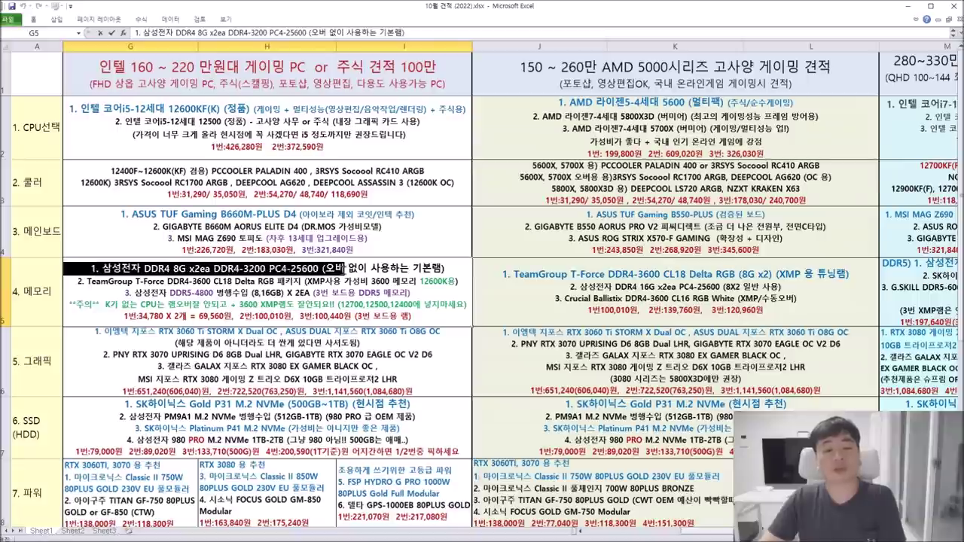
# Check the graphics card row of the 인텔 160 ~ 220 만원대 build and highlight its SK하이닉스 Gold P31 M.2 NVMe SSD.
pyautogui.click(311, 367)
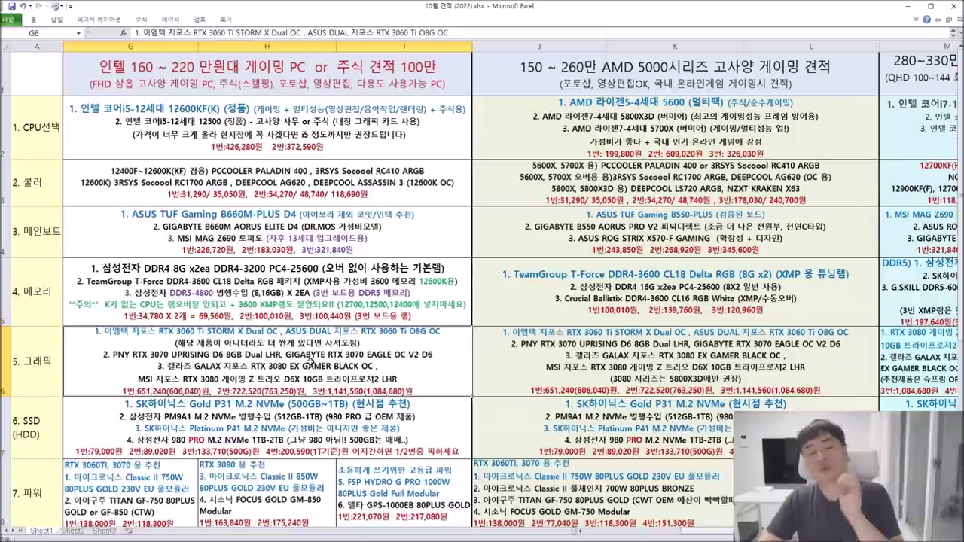
pyautogui.scroll(-1, 311, 367)
pyautogui.doubleClick(150, 243)
pyautogui.moveTo(115, 243); pyautogui.dragTo(421, 242)
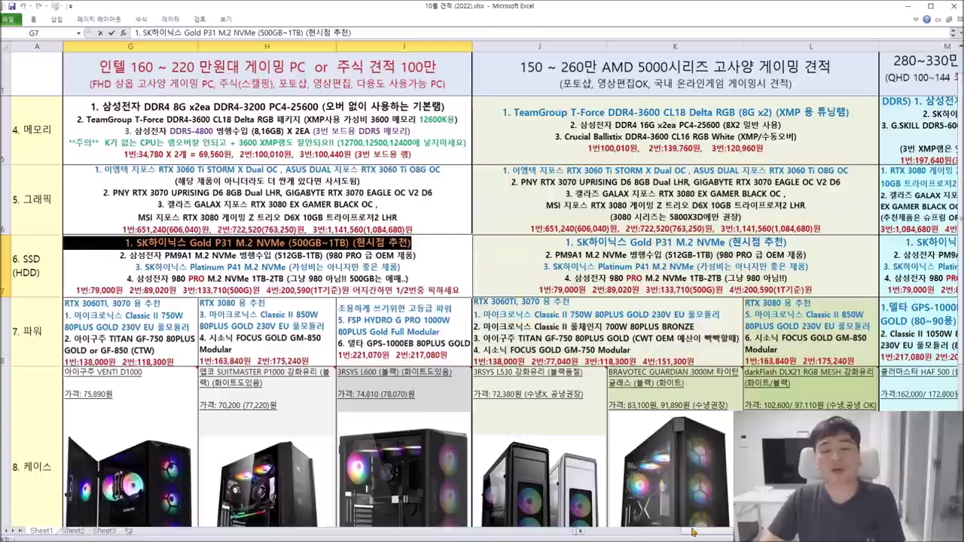
# Highlight the 시소닉 A12 STANDARD and 마이크로닉스 Classic II 500W power supplies in the 90만원대 인텔 build.
pyautogui.hscroll(-2, 353, 411)
pyautogui.moveTo(705, 534); pyautogui.dragTo(658, 537)
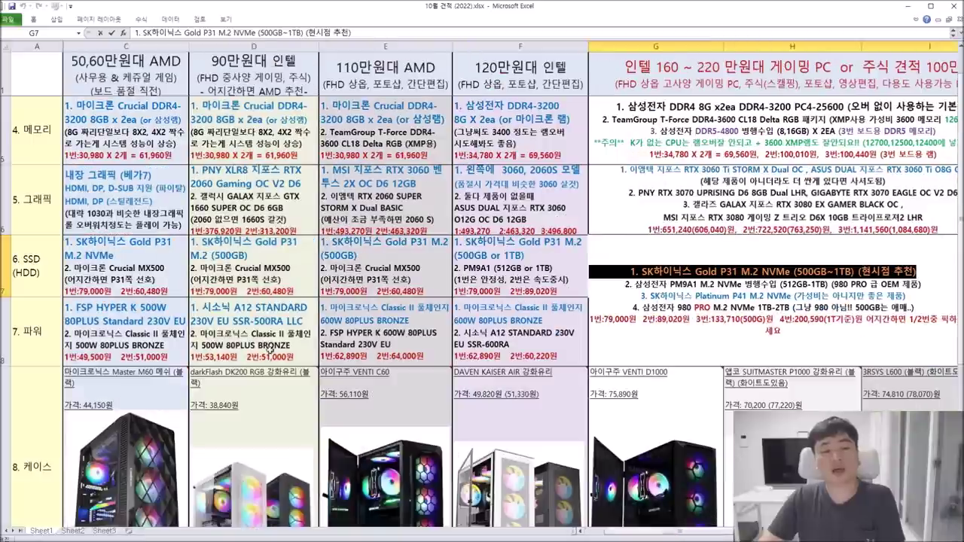
pyautogui.doubleClick(202, 308)
pyautogui.moveTo(202, 309); pyautogui.dragTo(309, 343)
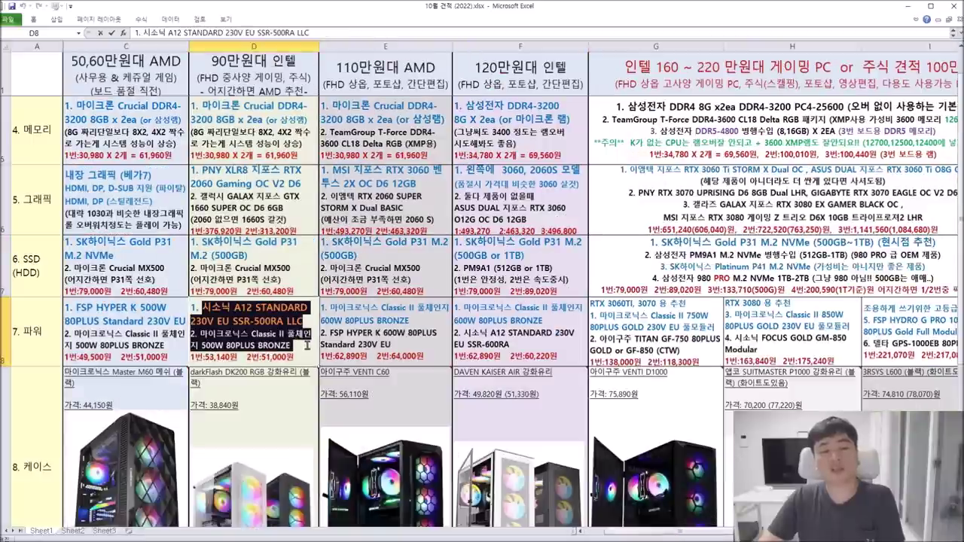
pyautogui.click(768, 260)
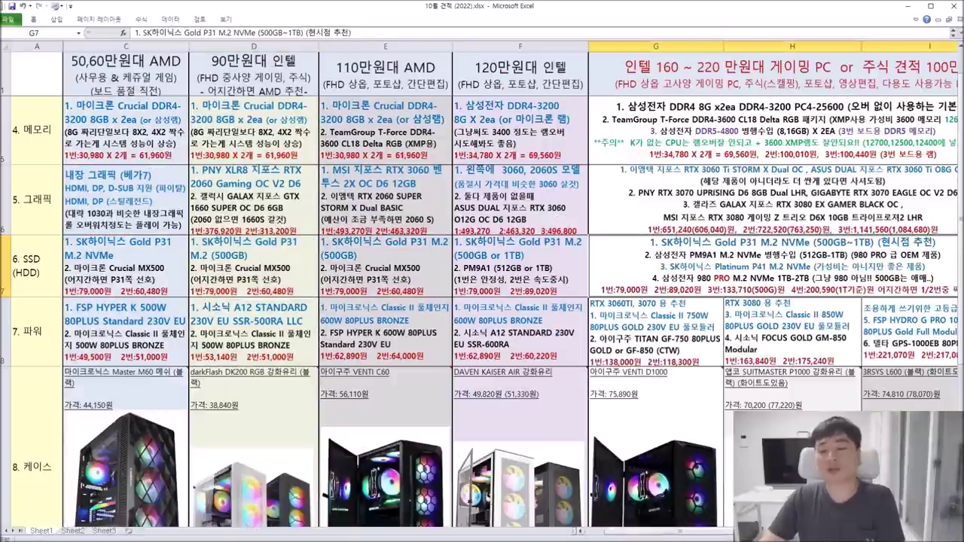
# Highlight the 12500(NO GPU) combination and its 약 90만 cost in the 인텔 160 ~ 220 만원대 overall evaluation.
pyautogui.moveTo(670, 533)
pyautogui.mouseDown()
pyautogui.moveTo(746, 534)
pyautogui.moveTo(677, 531)
pyautogui.mouseUp()
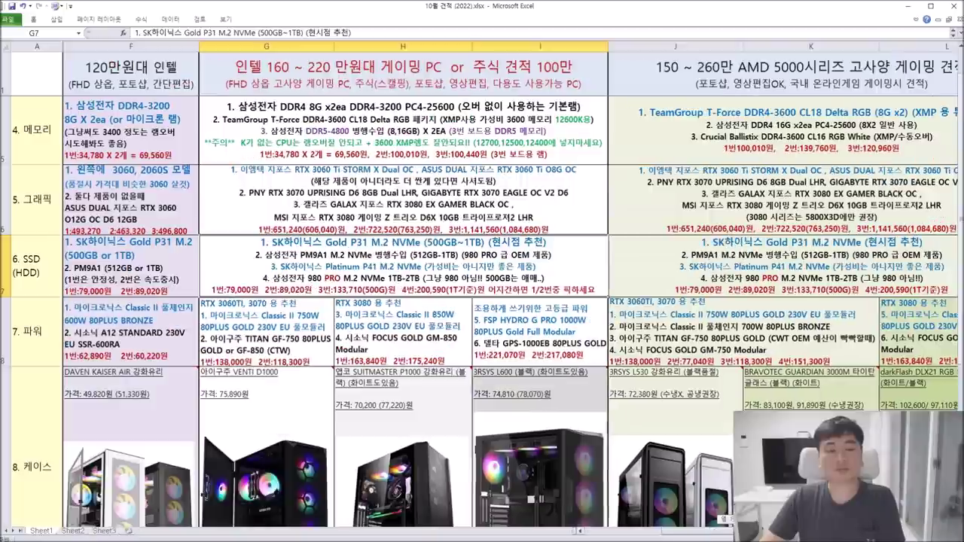
pyautogui.scroll(-3, 467, 271)
pyautogui.scroll(2, 467, 275)
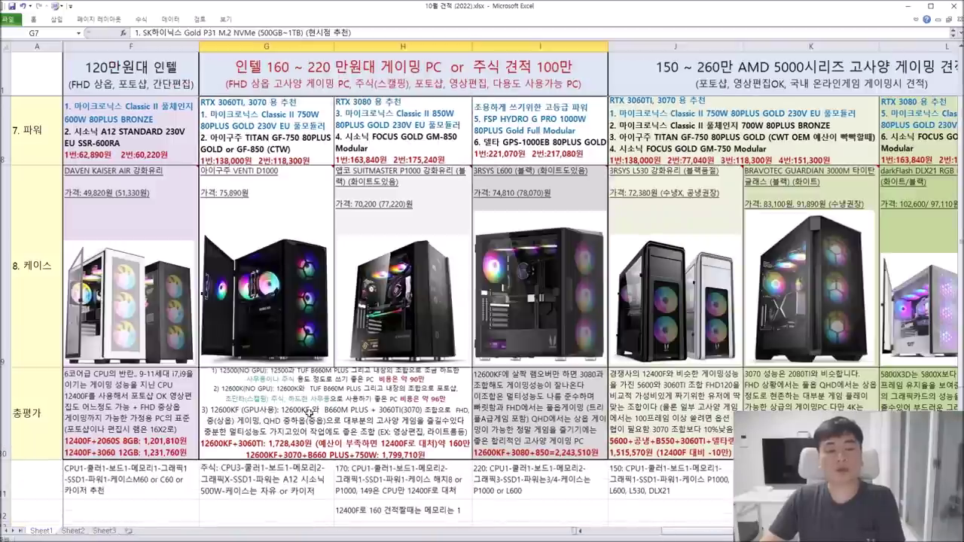
pyautogui.doubleClick(268, 384)
pyautogui.moveTo(271, 390); pyautogui.dragTo(431, 399)
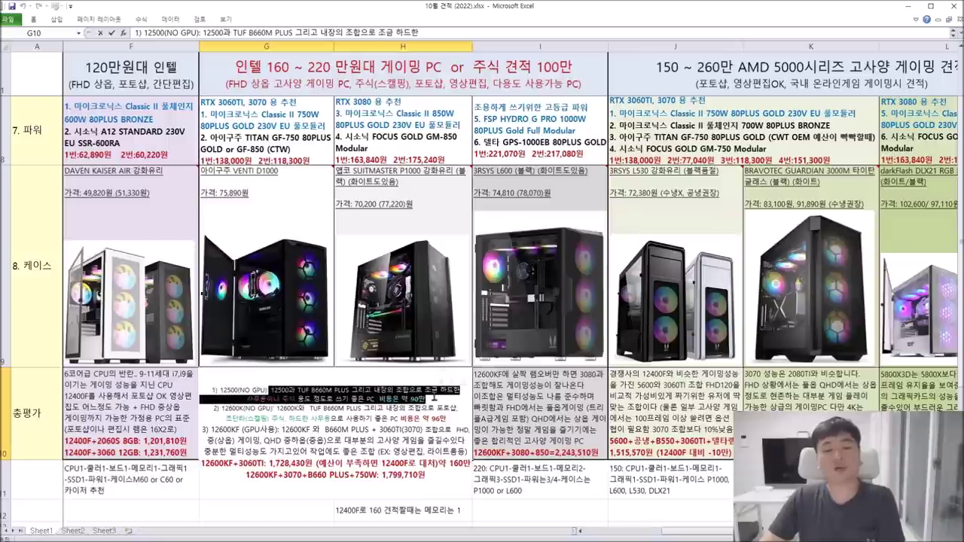
pyautogui.moveTo(431, 399); pyautogui.dragTo(214, 390)
pyautogui.moveTo(428, 399); pyautogui.dragTo(410, 399)
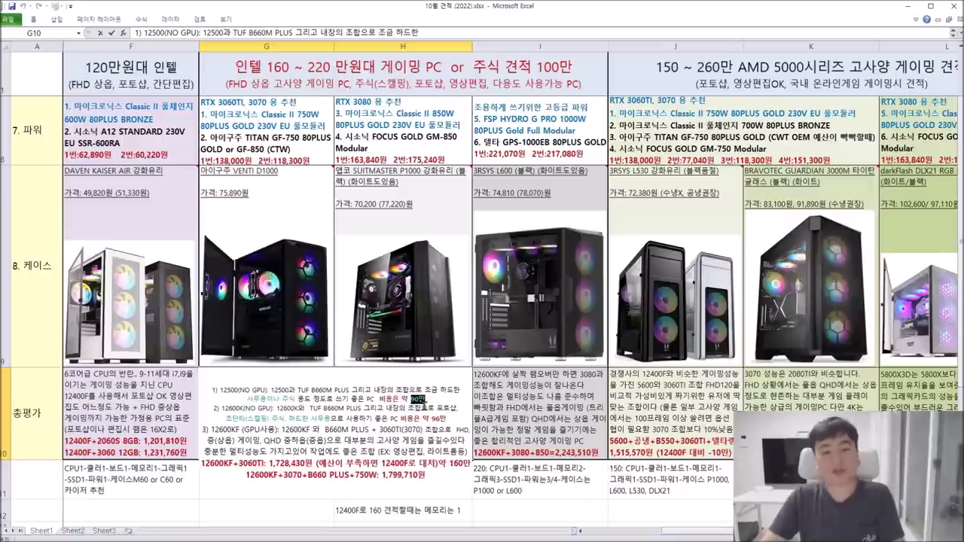
# Highlight the 12600K in the NO GPU combination for 초단타(스캘핑) 주식 use and check its cost in the overall evaluation.
pyautogui.click(332, 409)
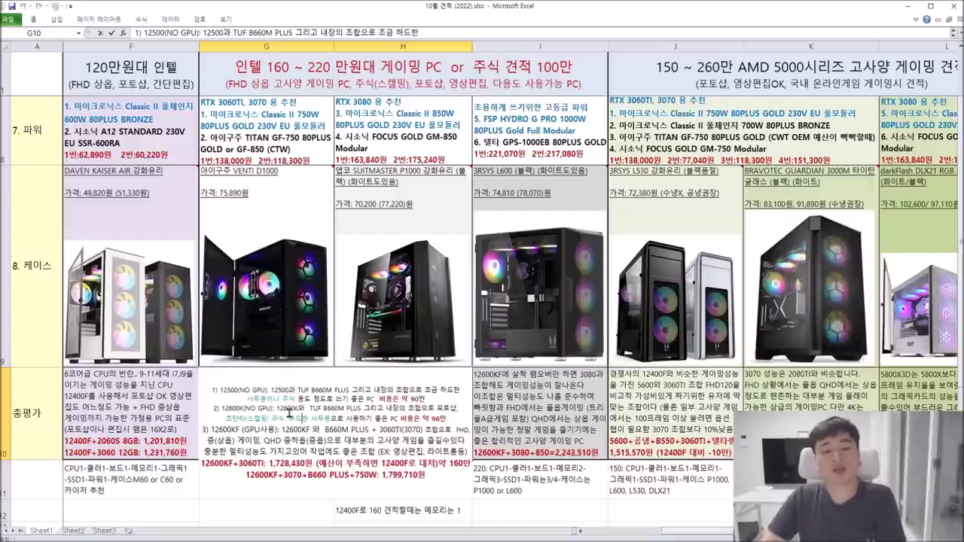
pyautogui.moveTo(275, 409); pyautogui.dragTo(300, 409)
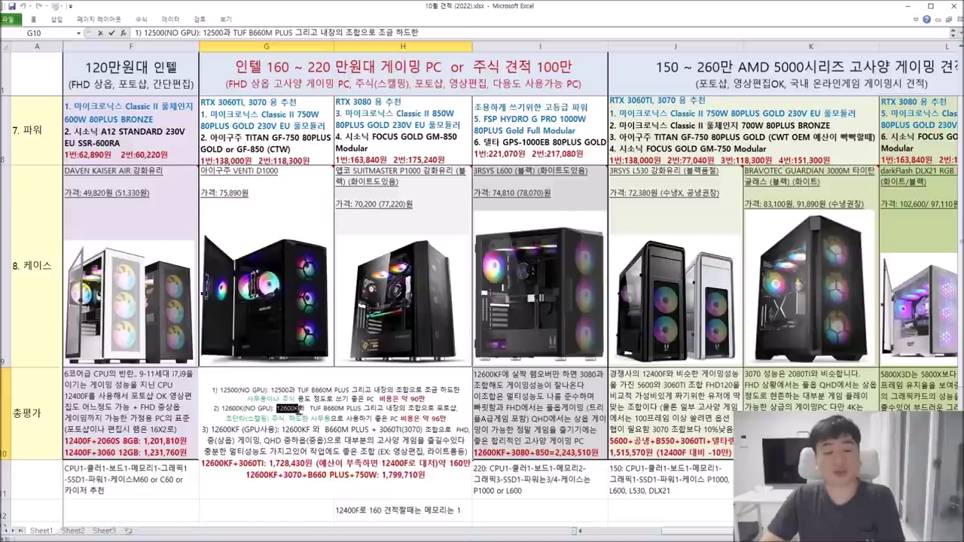
pyautogui.moveTo(446, 419); pyautogui.dragTo(424, 419)
pyautogui.click(302, 417)
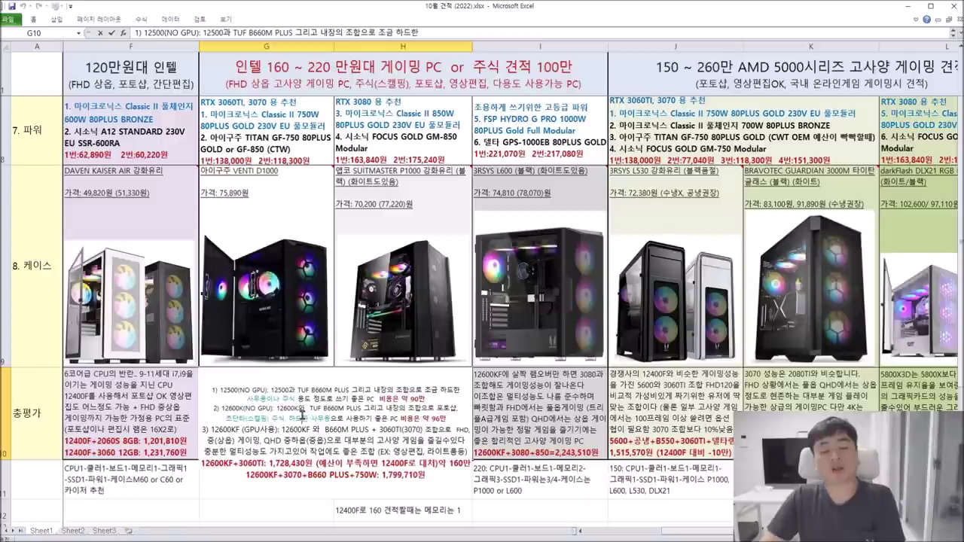
pyautogui.moveTo(277, 408); pyautogui.dragTo(300, 409)
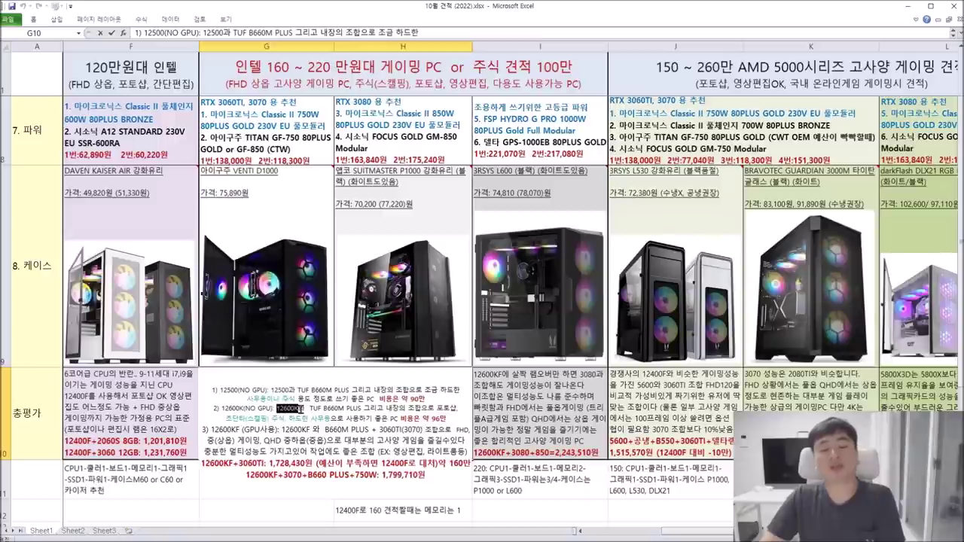
pyautogui.click(328, 420)
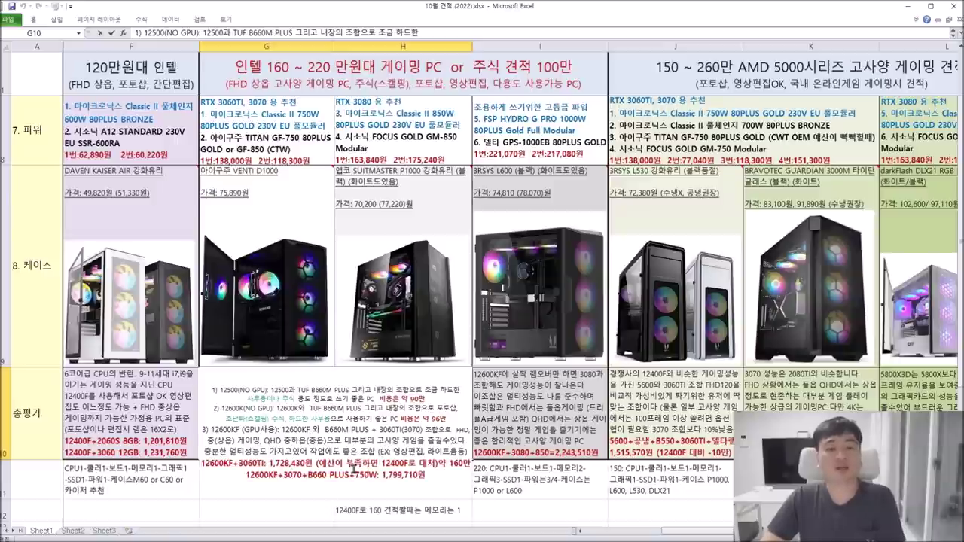
pyautogui.moveTo(276, 408); pyautogui.dragTo(296, 409)
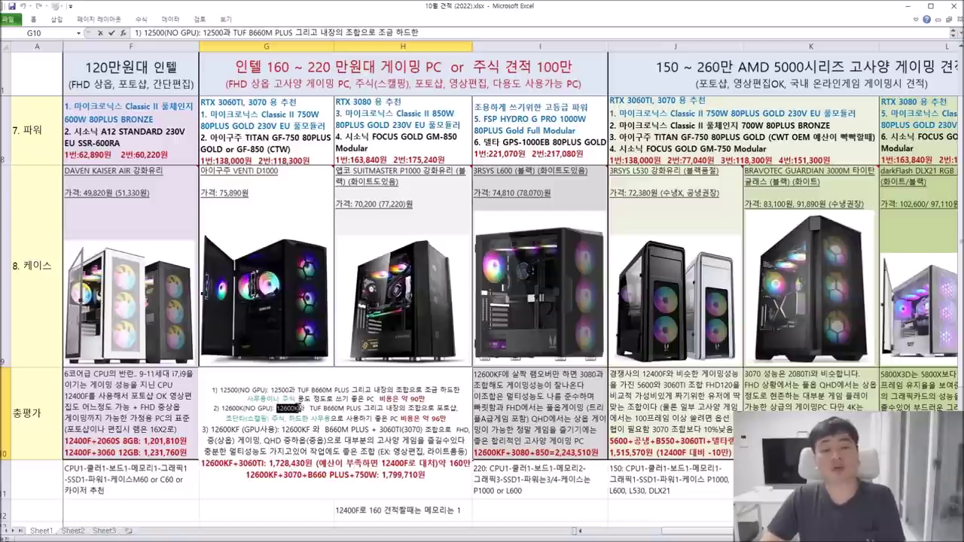
pyautogui.press('Right')
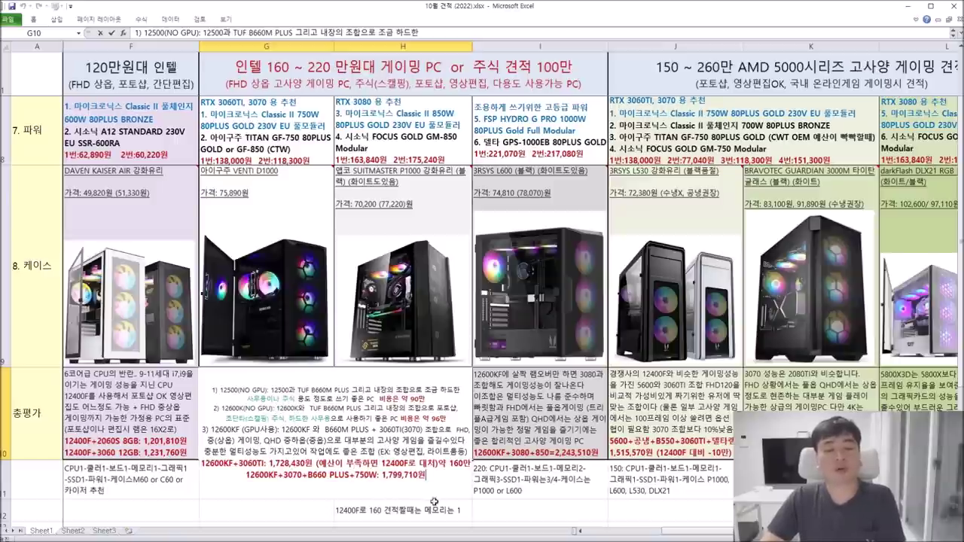
# Return to the CPU row and highlight the 인텔 코어i5-12세대 12600KF and its 426,280원 price.
pyautogui.click(511, 491)
pyautogui.scroll(2, 473, 437)
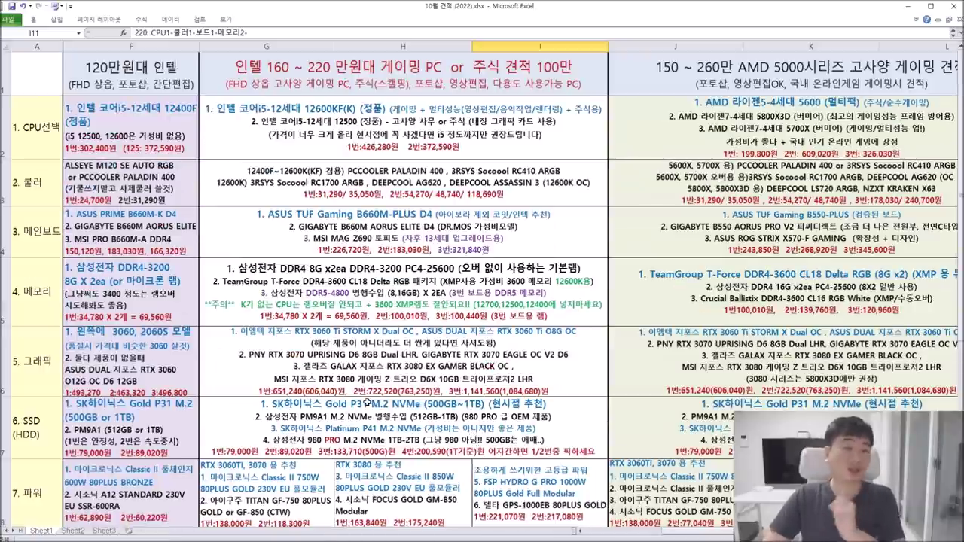
pyautogui.click(307, 133)
pyautogui.doubleClick(307, 134)
pyautogui.moveTo(217, 109); pyautogui.dragTo(345, 110)
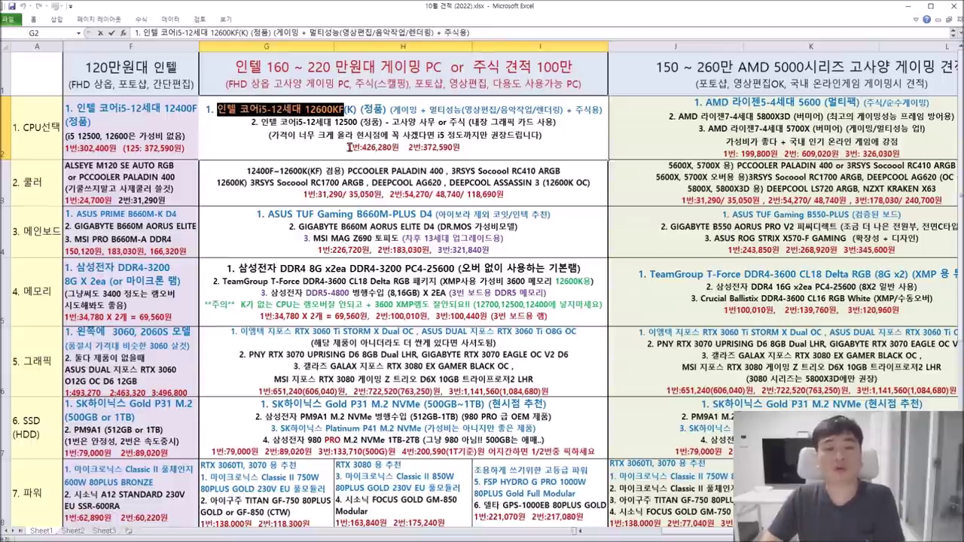
pyautogui.moveTo(360, 148); pyautogui.dragTo(396, 147)
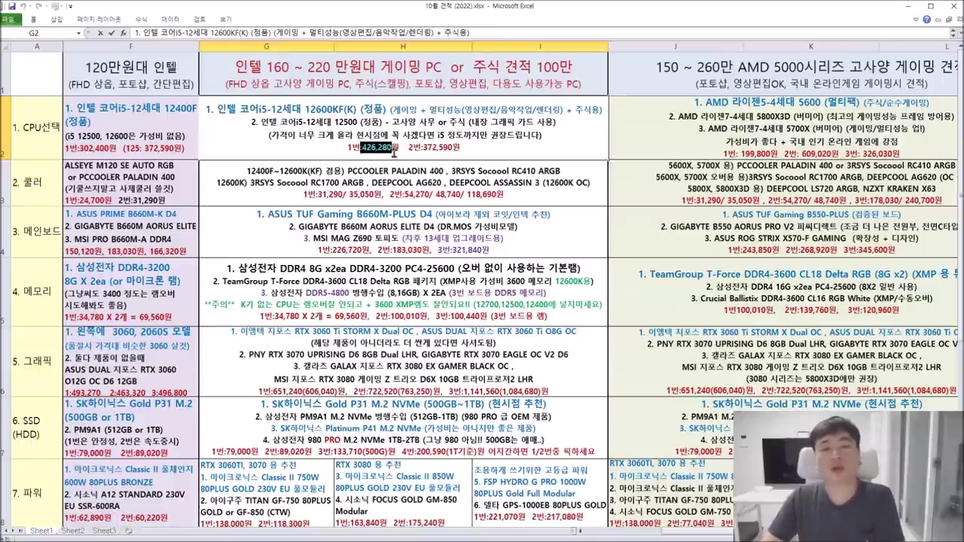
pyautogui.moveTo(216, 108); pyautogui.dragTo(344, 109)
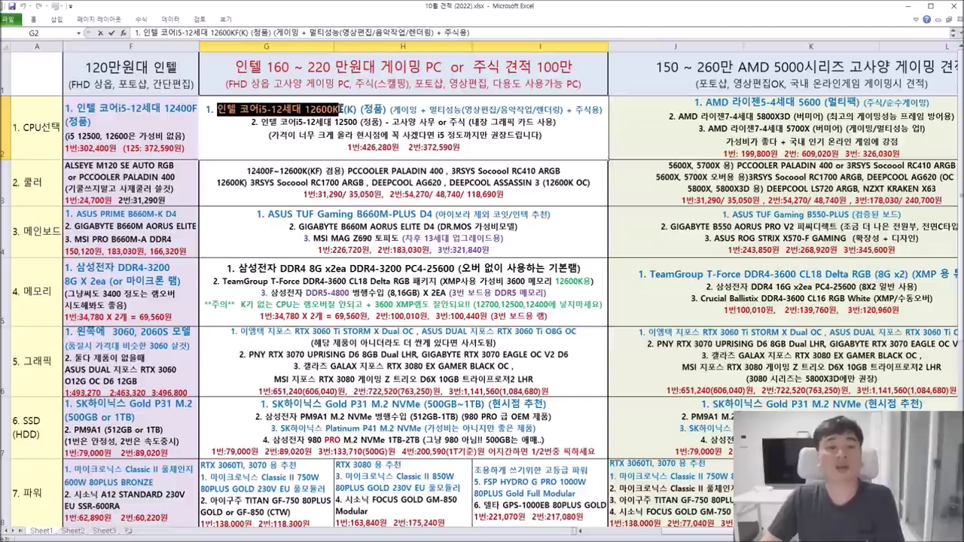
# Highlight the PCCOOLER PALADIN 400, 3RSYS Socoool RC410 ARGB and DEEPCOOL ASSASSIN 3 coolers of the 인텔 160 ~ 220 만원대 build.
pyautogui.doubleClick(348, 173)
pyautogui.moveTo(348, 173); pyautogui.dragTo(453, 172)
pyautogui.moveTo(562, 170); pyautogui.dragTo(451, 171)
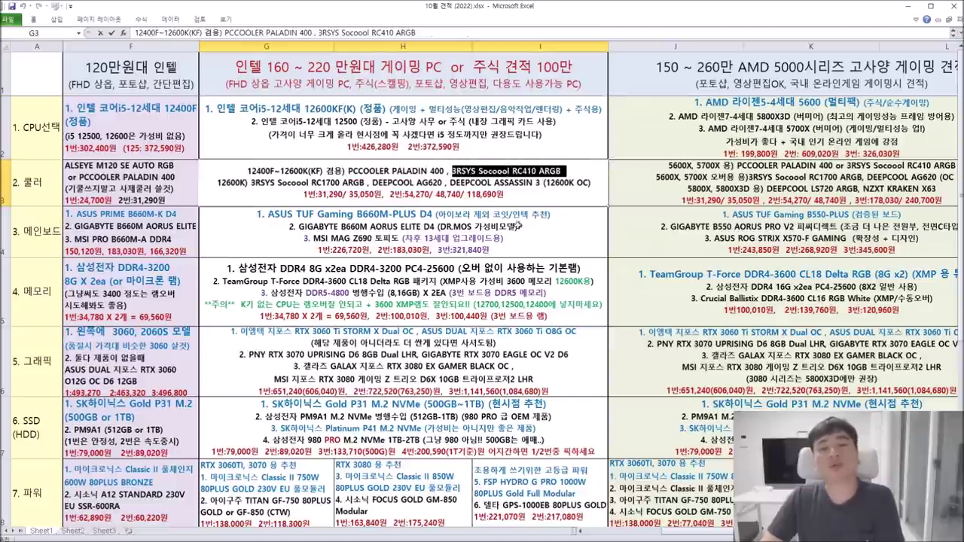
pyautogui.moveTo(371, 182); pyautogui.dragTo(537, 183)
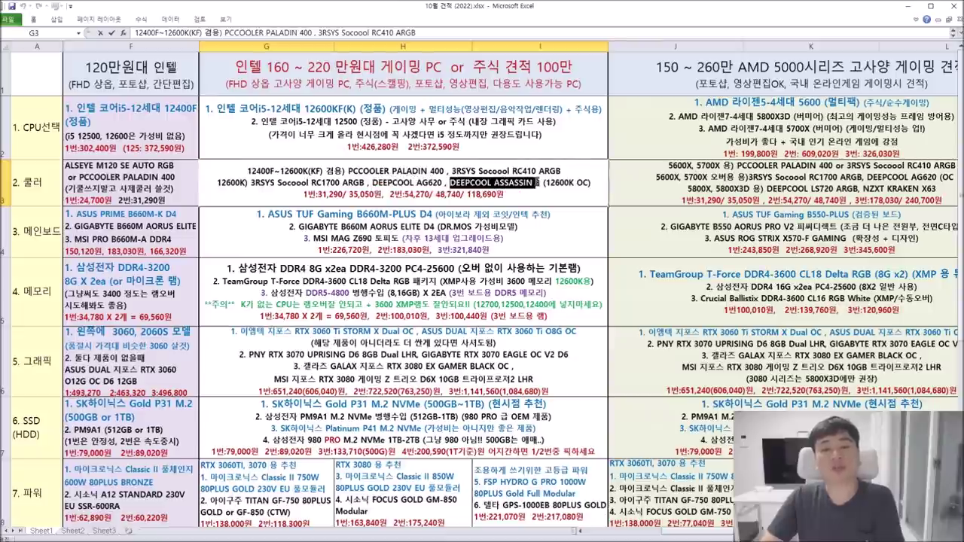
pyautogui.click(399, 185)
pyautogui.click(309, 183)
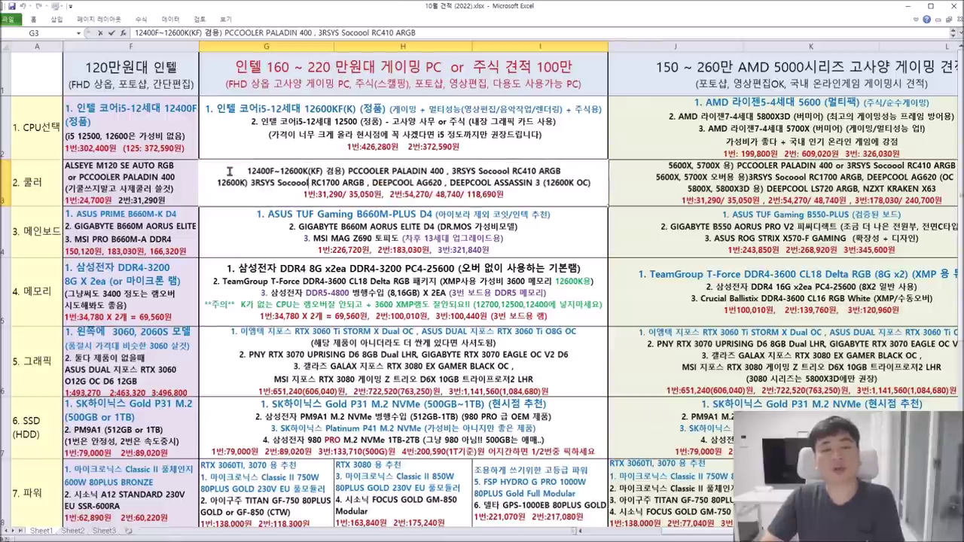
pyautogui.moveTo(347, 171); pyautogui.dragTo(570, 171)
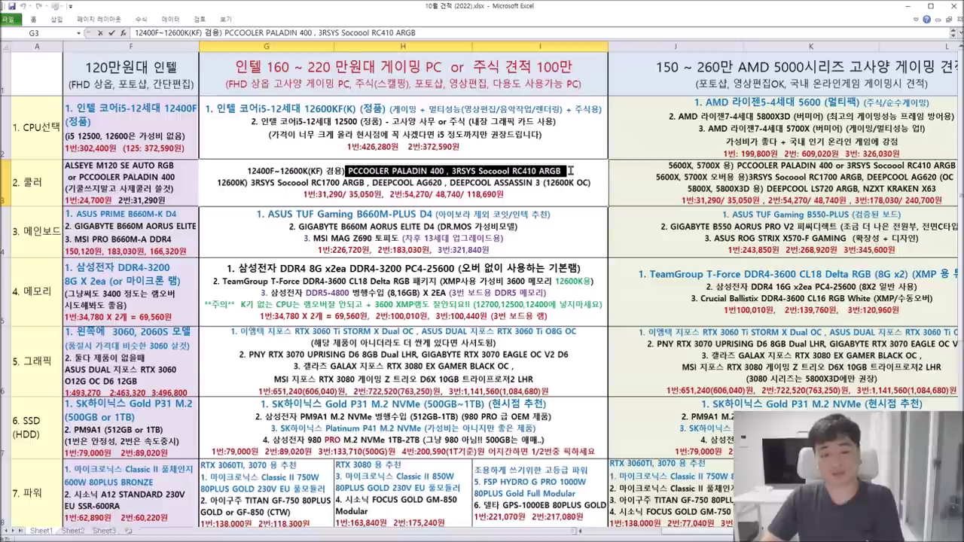
# Highlight the first mainboard option of the 인텔 160 ~ 220 만원대 build, ASUS TUF Gaming B660M-PLUS D4.
pyautogui.click(377, 230)
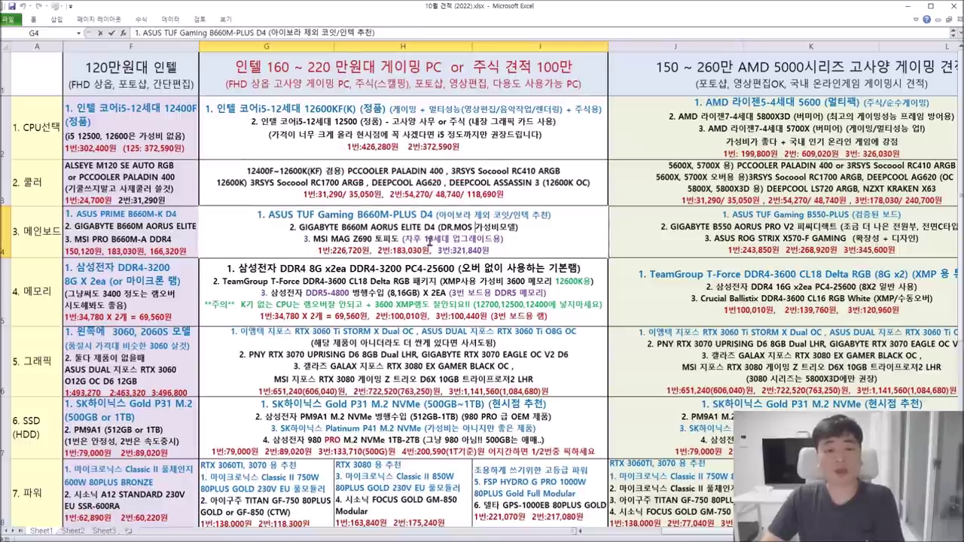
pyautogui.moveTo(259, 216); pyautogui.dragTo(441, 216)
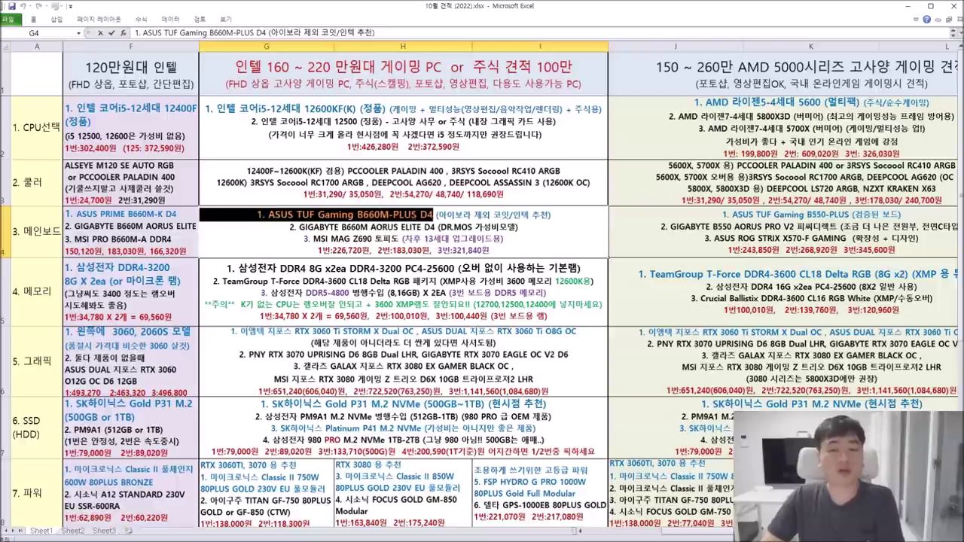
# Highlight the second mainboard option, GIGABYTE B660M AORUS ELITE D4, and its 183,030원 price in the 인텔 160 ~ 220 만원대 build.
pyautogui.click(391, 227)
pyautogui.moveTo(299, 228); pyautogui.dragTo(437, 227)
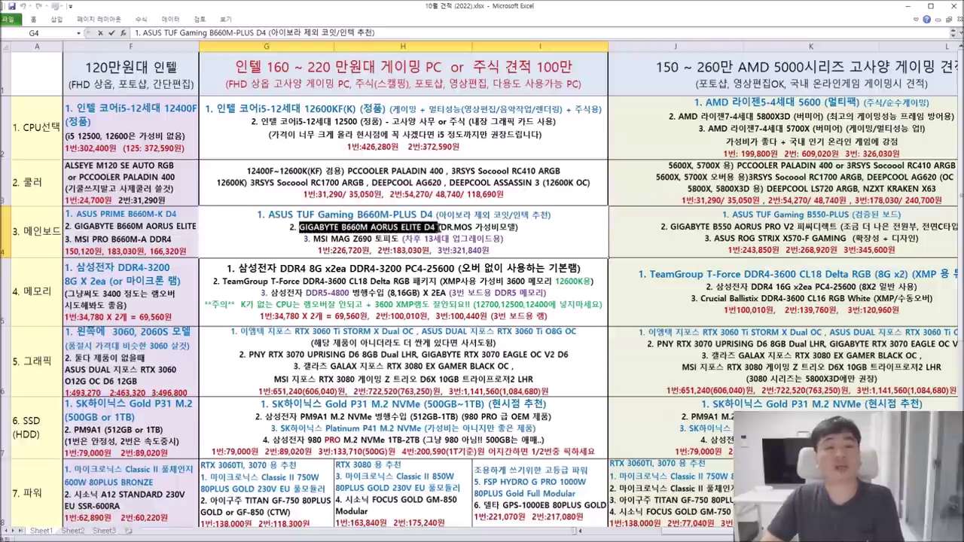
pyautogui.moveTo(437, 228)
pyautogui.mouseDown()
pyautogui.moveTo(519, 227)
pyautogui.moveTo(434, 227)
pyautogui.mouseUp()
pyautogui.moveTo(393, 251); pyautogui.dragTo(430, 251)
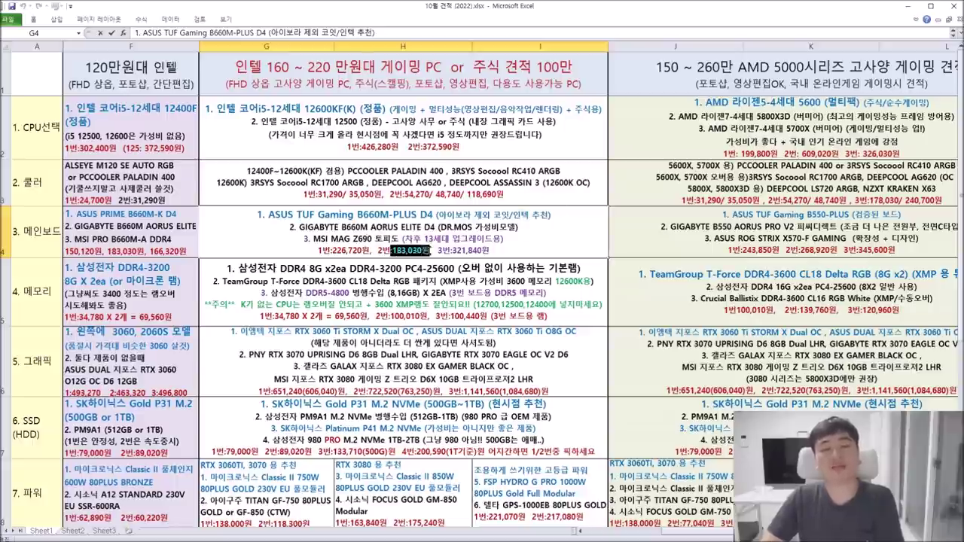
pyautogui.click(407, 269)
# Highlight the third mainboard option, MSI MAG Z690 토피도, together with its 차후 13세대 업그레이드용 note.
pyautogui.doubleClick(311, 239)
pyautogui.moveTo(311, 239); pyautogui.dragTo(397, 230)
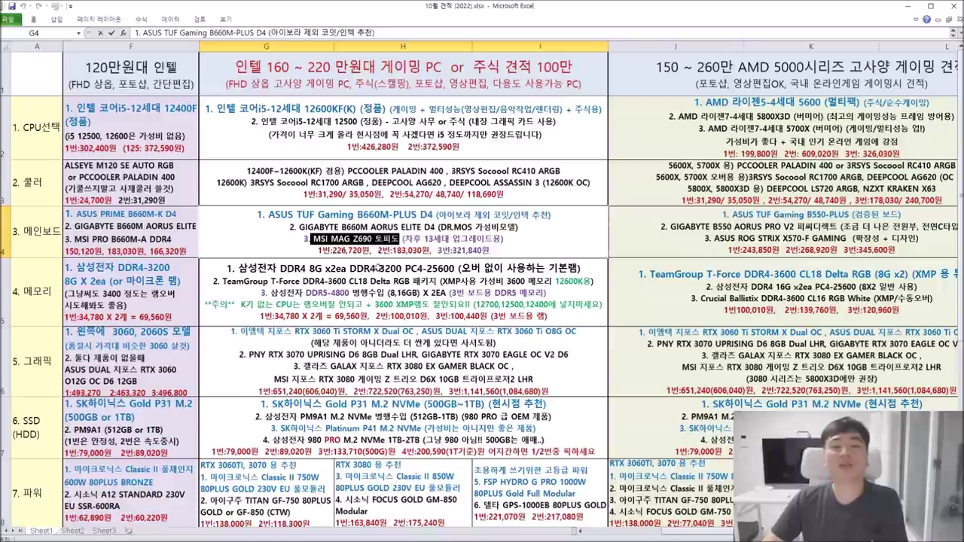
pyautogui.click(449, 245)
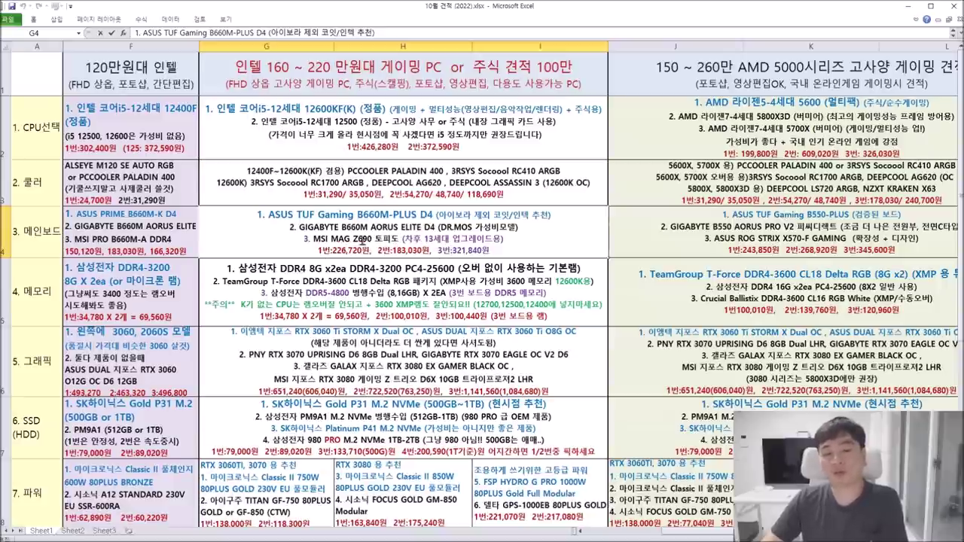
pyautogui.moveTo(312, 238); pyautogui.dragTo(398, 239)
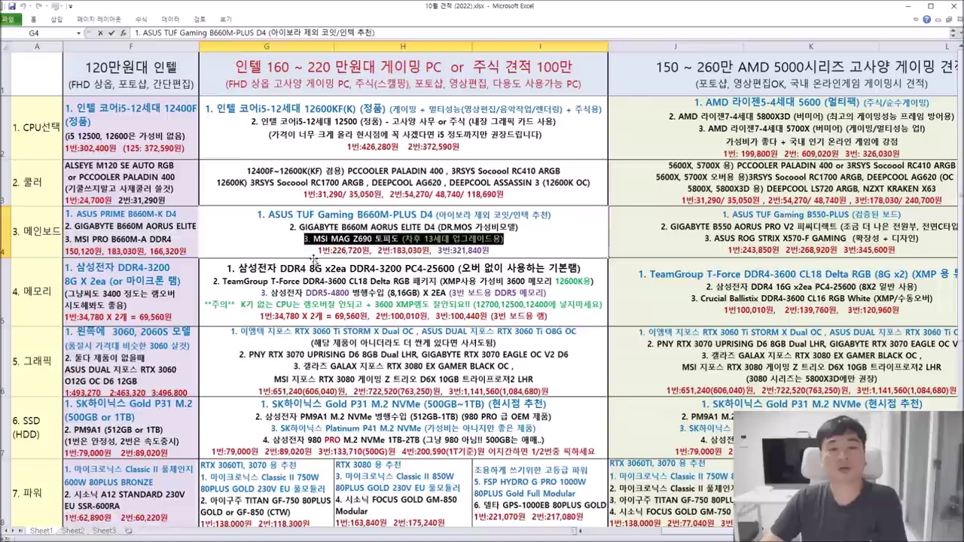
pyautogui.click(352, 269)
# Highlight the ASUS TUF Gaming B660M-PLUS D4 and GIGABYTE B660M AORUS ELITE D4 mainboard lines together.
pyautogui.click(253, 214)
pyautogui.doubleClick(252, 215)
pyautogui.moveTo(252, 214); pyautogui.dragTo(518, 240)
pyautogui.click(486, 300)
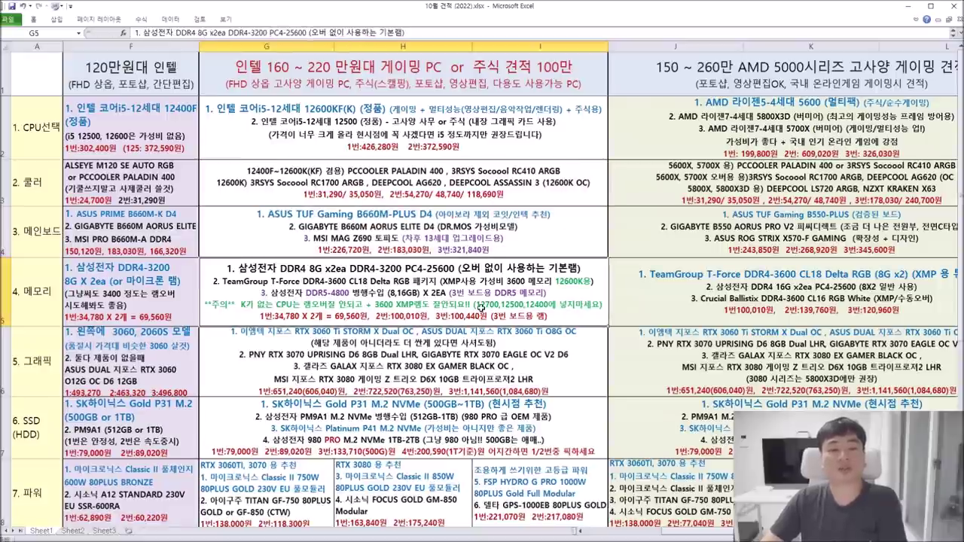
pyautogui.click(278, 218)
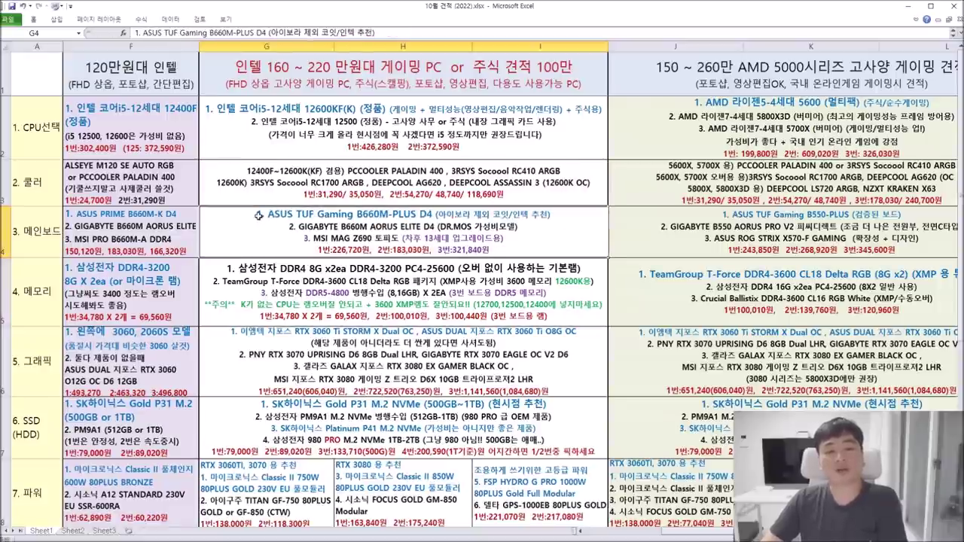
pyautogui.doubleClick(277, 218)
pyautogui.moveTo(277, 218); pyautogui.dragTo(533, 230)
# Highlight the first two memory options, 삼성전자 DDR4-3200 PC4-25600 and TeamGroup T-Force DDR4-3600, in the memory row.
pyautogui.click(434, 274)
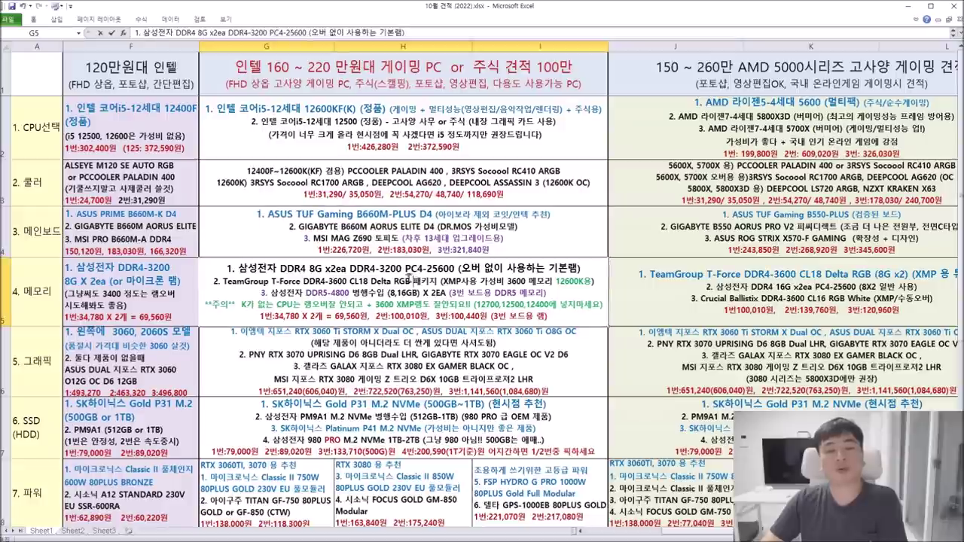
pyautogui.doubleClick(226, 270)
pyautogui.moveTo(226, 270); pyautogui.dragTo(595, 281)
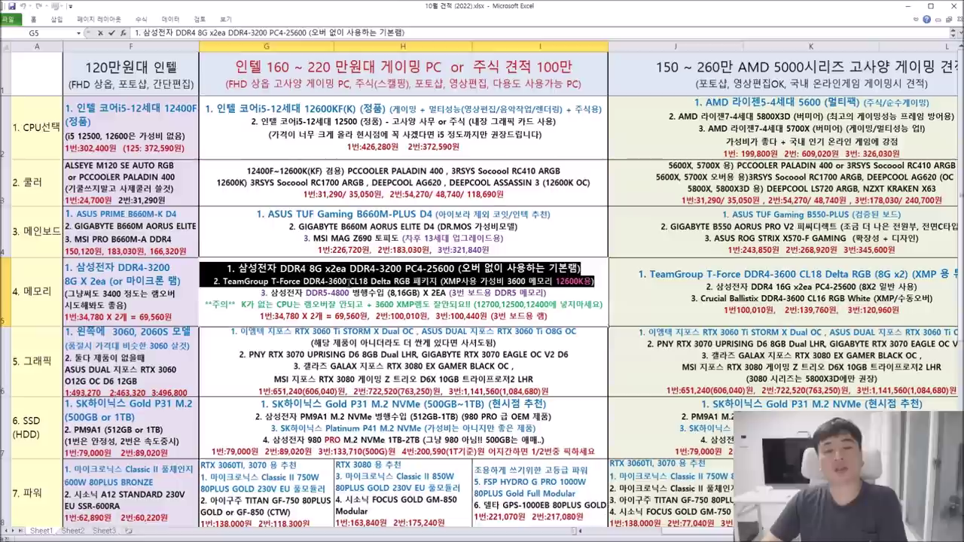
# Highlight the TeamGroup T-Force DDR4-3600 CL18 Delta RGB 패키지 and its 12600K용 XMP note, followed by the 삼성전자 DDR4-3200 line.
pyautogui.click(250, 281)
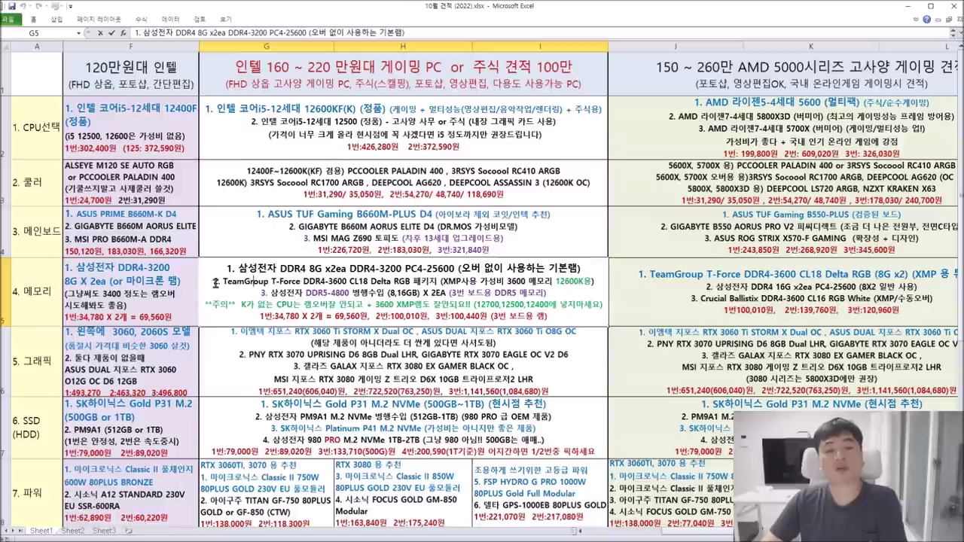
pyautogui.moveTo(221, 281); pyautogui.dragTo(439, 281)
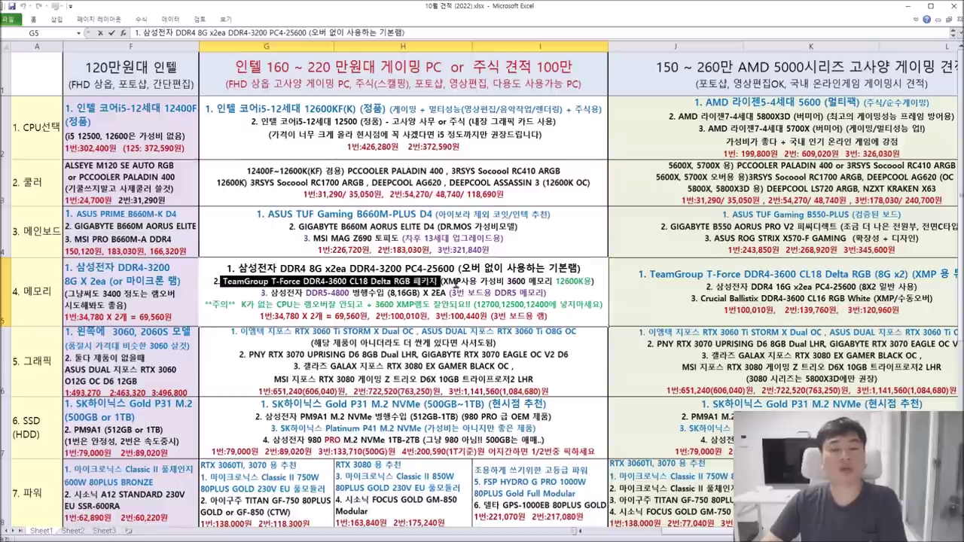
pyautogui.moveTo(441, 281); pyautogui.dragTo(590, 283)
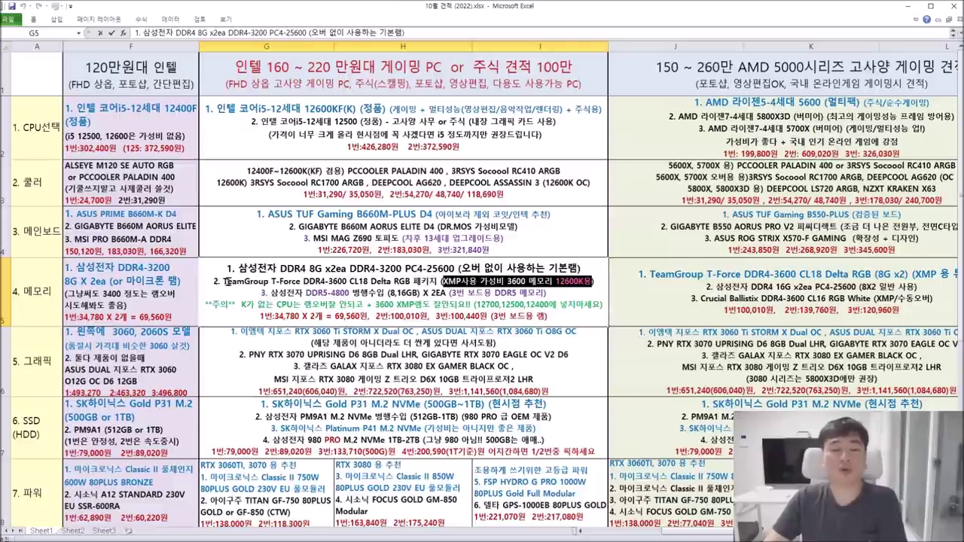
pyautogui.moveTo(215, 281); pyautogui.dragTo(595, 282)
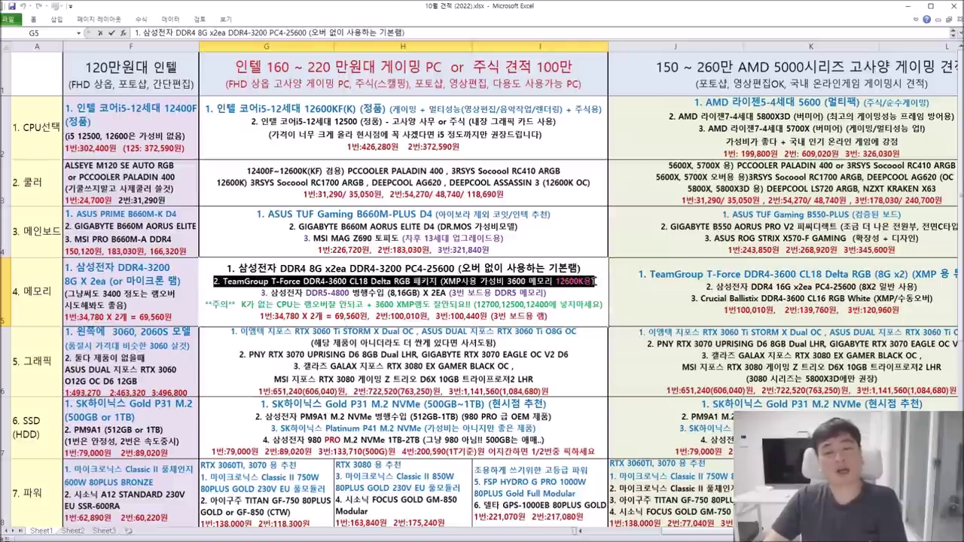
pyautogui.moveTo(217, 269); pyautogui.dragTo(592, 272)
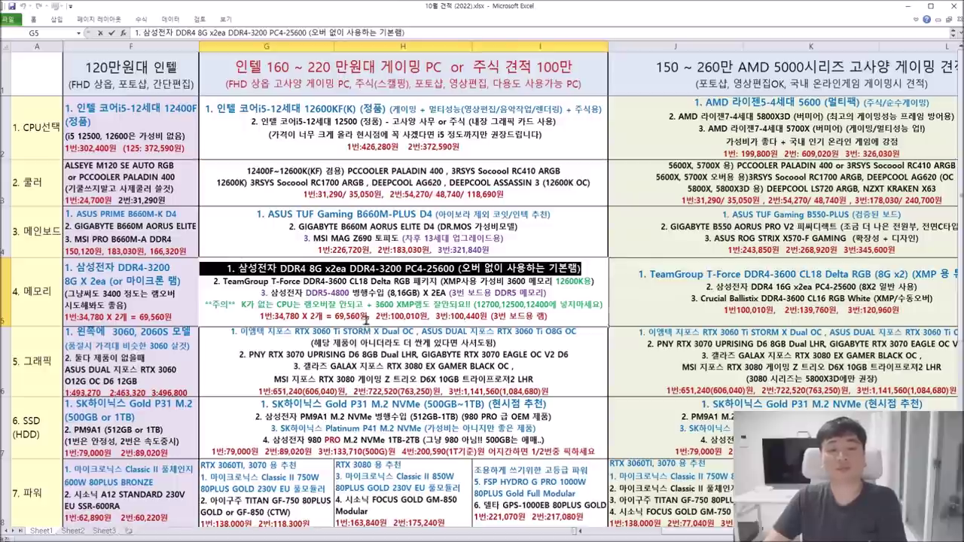
# Return to the mainboard row and highlight the full MSI MAG Z690 토피도 line.
pyautogui.doubleClick(300, 240)
pyautogui.moveTo(300, 240); pyautogui.dragTo(553, 236)
pyautogui.click(400, 239)
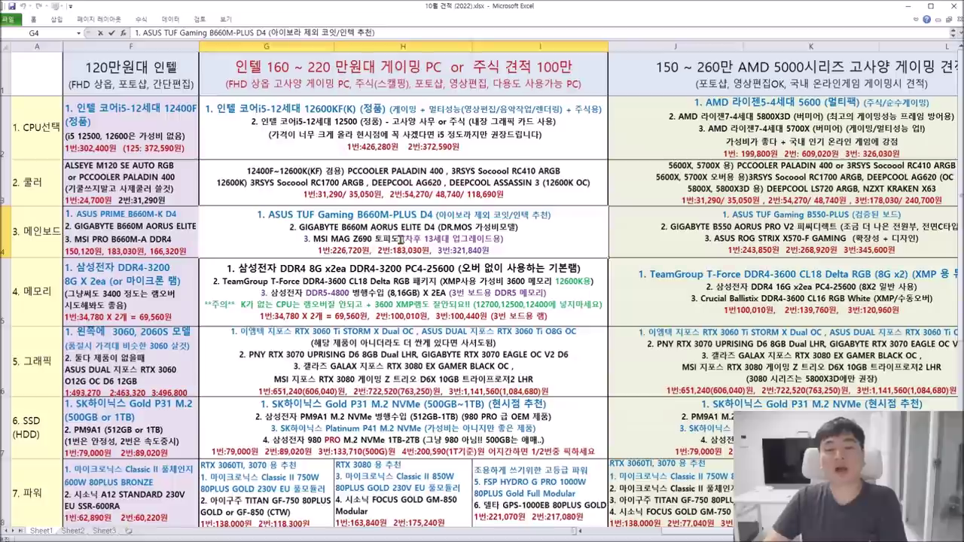
pyautogui.moveTo(514, 236); pyautogui.dragTo(268, 239)
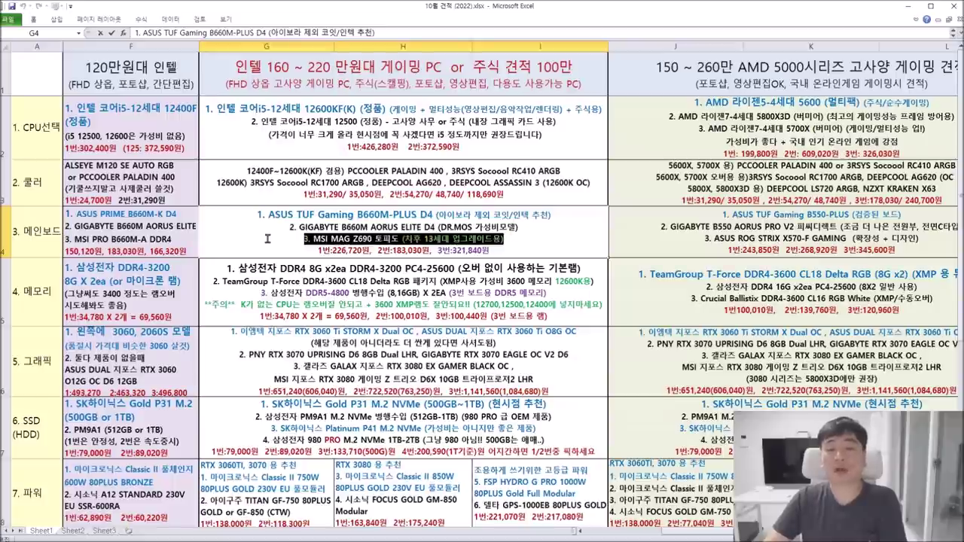
# Highlight the 삼성전자 DDR5-4800 memory option, its 16GB capacity and its 100,440원 price in the memory row.
pyautogui.doubleClick(397, 266)
pyautogui.moveTo(260, 293); pyautogui.dragTo(350, 293)
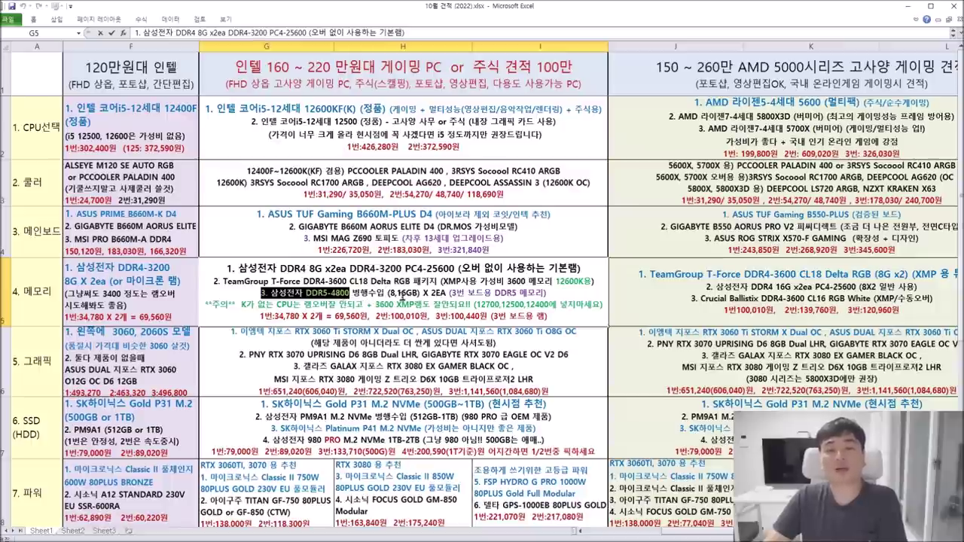
pyautogui.click(374, 298)
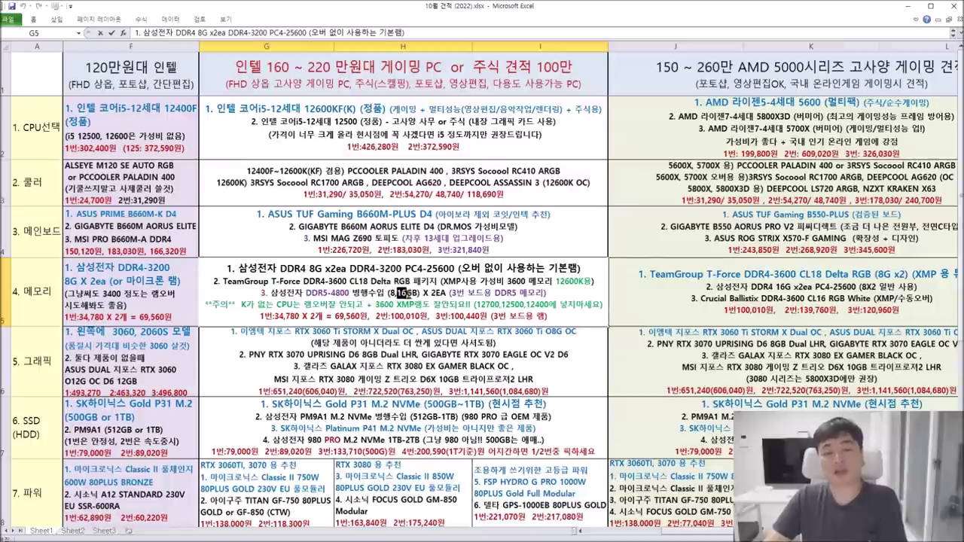
pyautogui.click(487, 318)
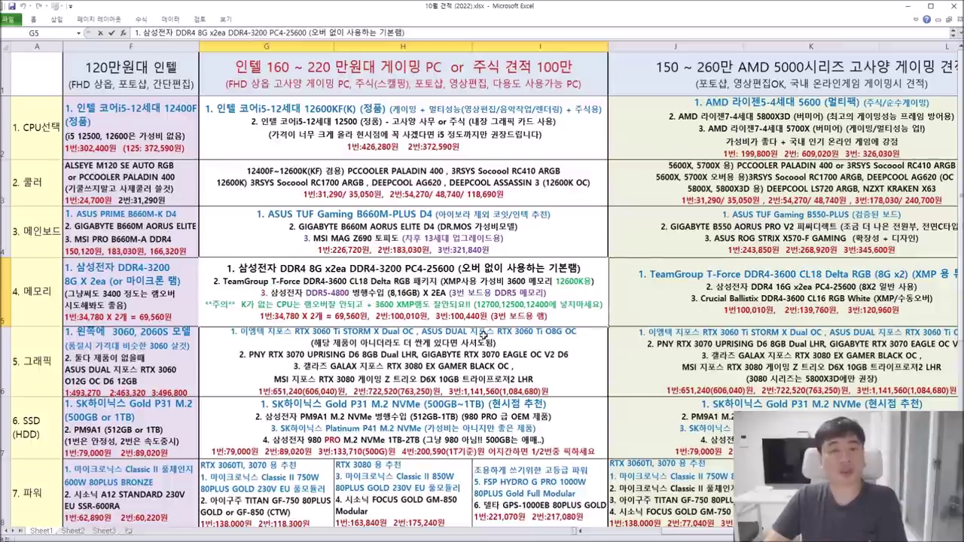
pyautogui.moveTo(450, 316); pyautogui.dragTo(479, 316)
pyautogui.click(496, 356)
pyautogui.doubleClick(259, 294)
pyautogui.moveTo(260, 294); pyautogui.dragTo(353, 294)
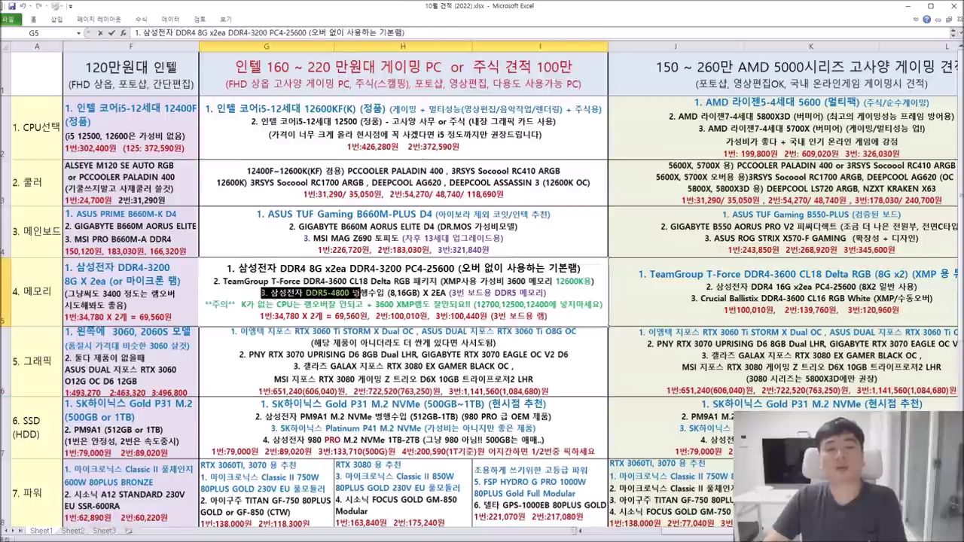
# Highlight the two B660M D4 boards, followed by the MSI MAG Z690 토피도 line, to compare their memory support.
pyautogui.doubleClick(256, 214)
pyautogui.moveTo(256, 214); pyautogui.dragTo(531, 226)
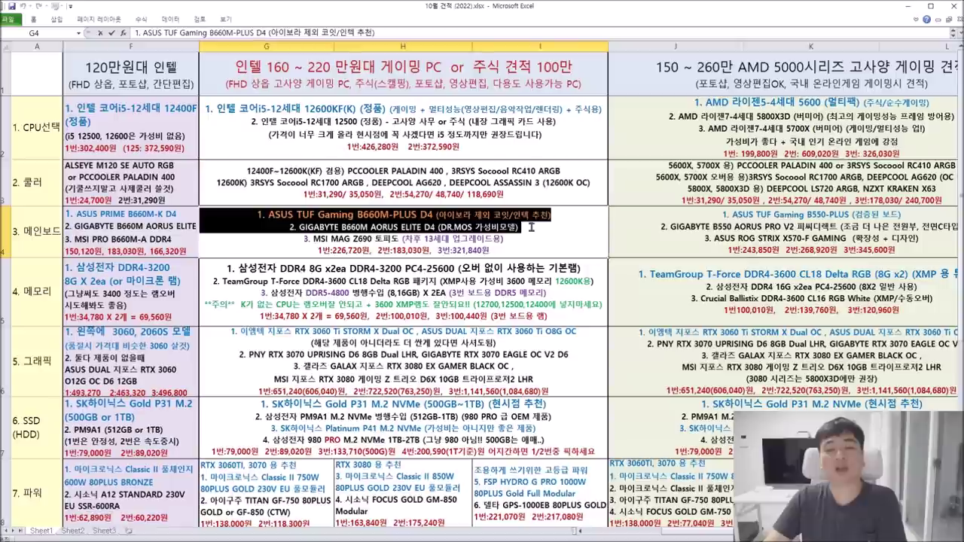
pyautogui.moveTo(303, 238); pyautogui.dragTo(532, 238)
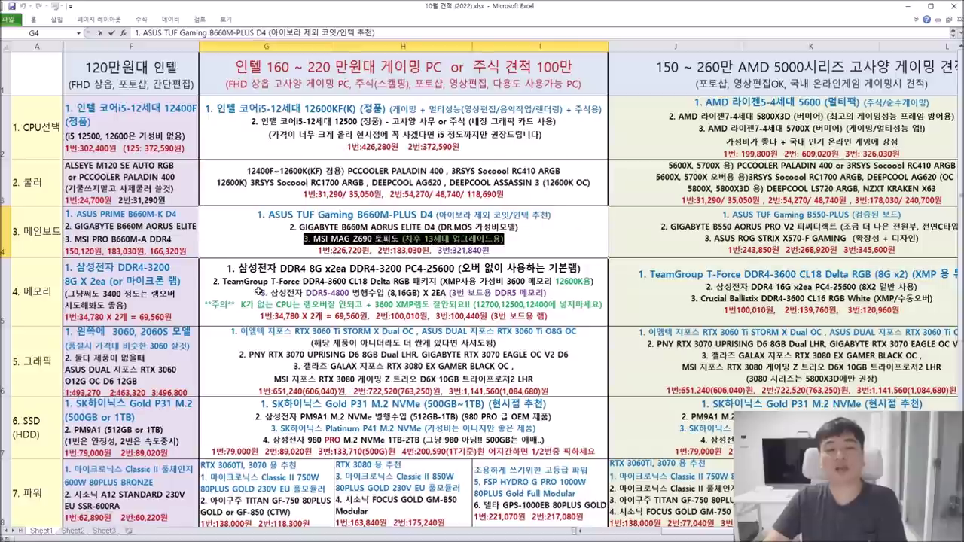
pyautogui.click(256, 290)
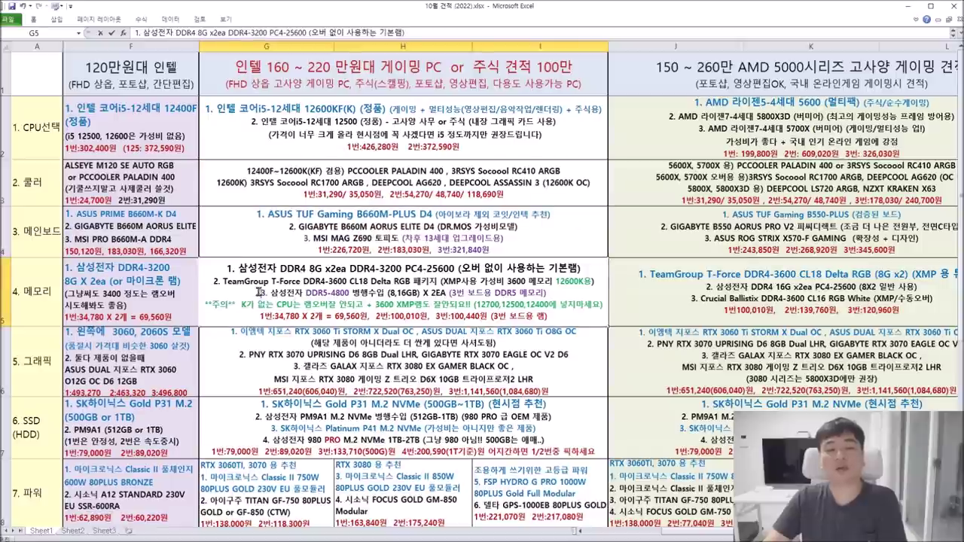
# Highlight the first graphics option, 이엠텍 지포스 RTX 3060 Ti STORM X Dual OC and ASUS DUAL 지포스 RTX 3060 Ti O8G OC.
pyautogui.click(533, 348)
pyautogui.doubleClick(228, 333)
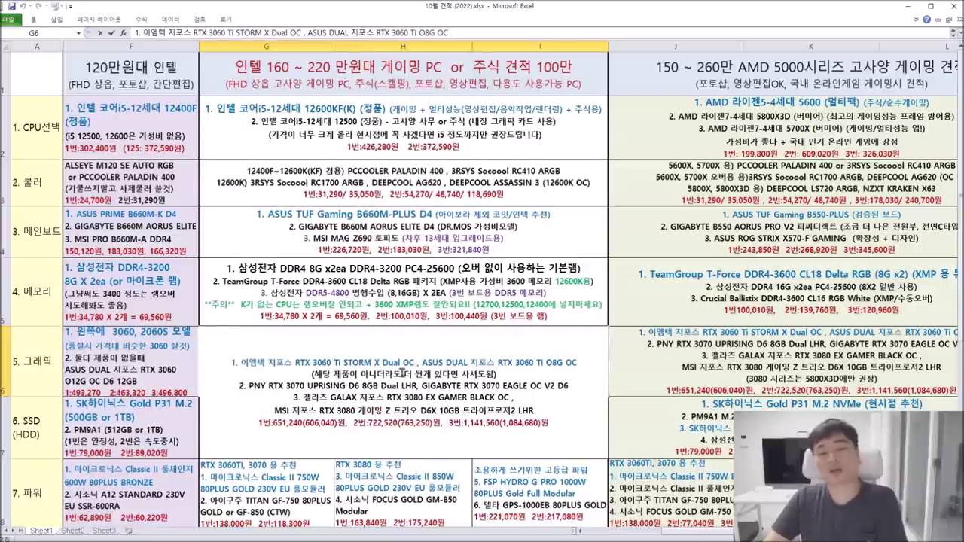
pyautogui.click(501, 245)
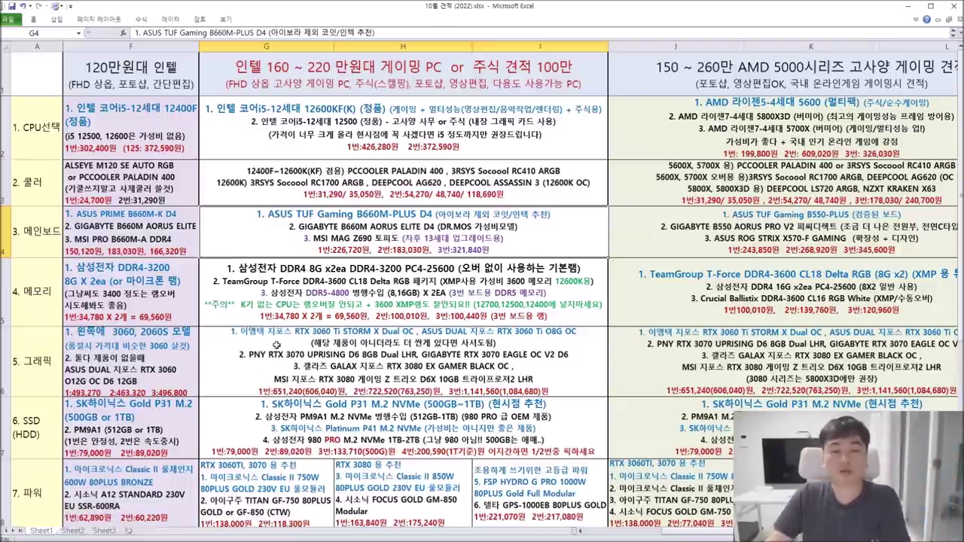
pyautogui.doubleClick(270, 351)
pyautogui.moveTo(237, 362); pyautogui.dragTo(583, 360)
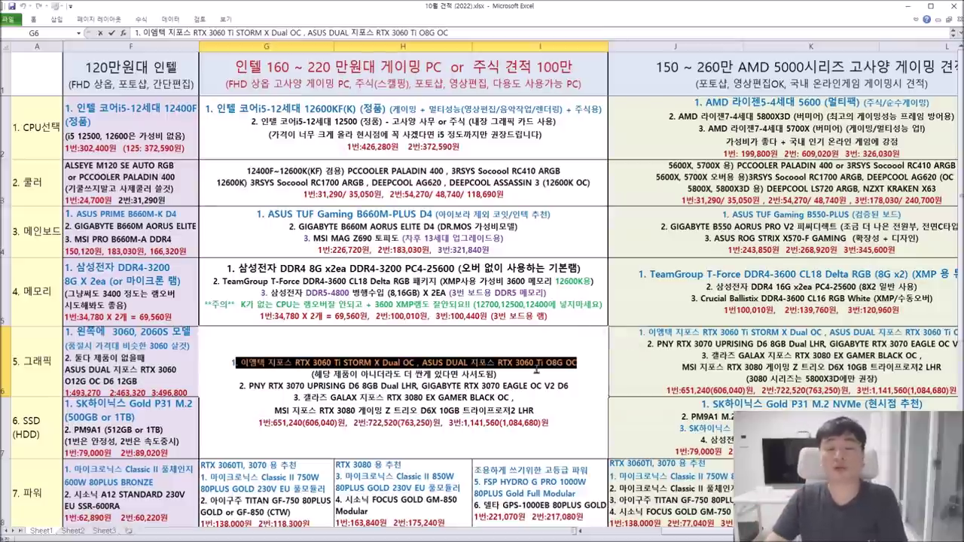
pyautogui.click(453, 402)
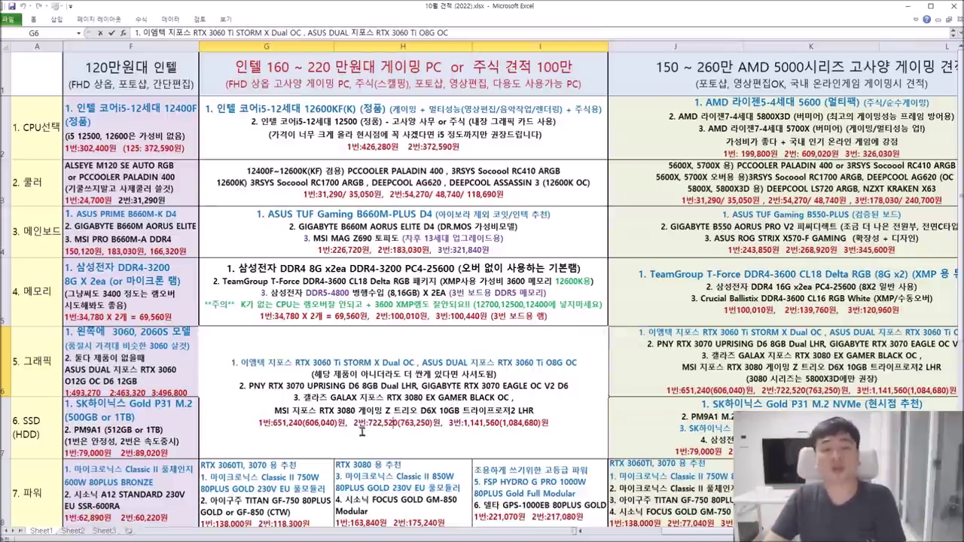
pyautogui.click(352, 462)
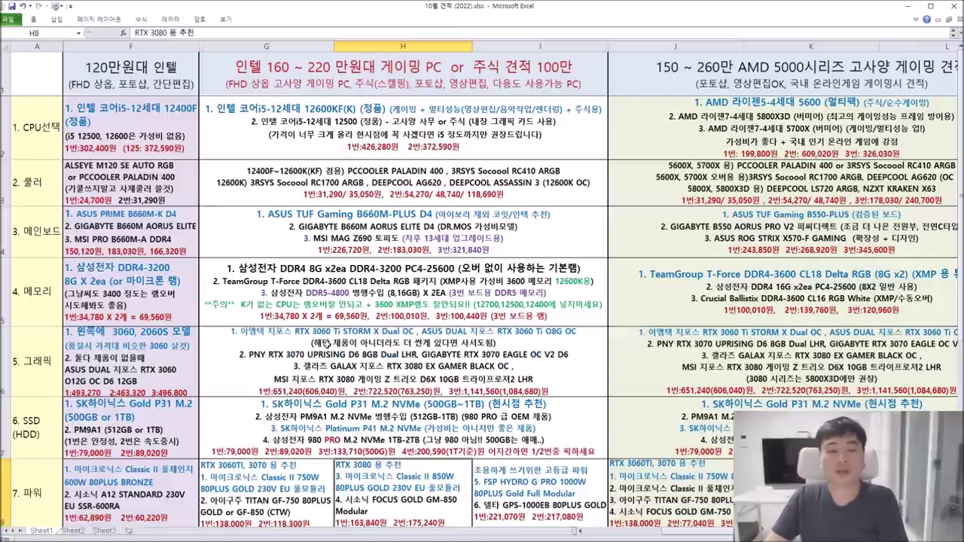
pyautogui.doubleClick(247, 347)
pyautogui.moveTo(240, 362); pyautogui.dragTo(578, 362)
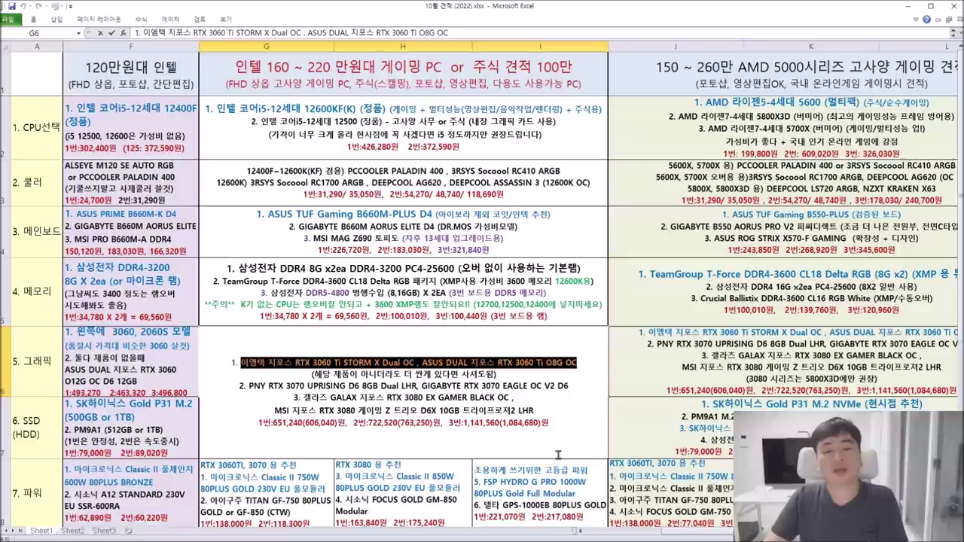
pyautogui.click(640, 405)
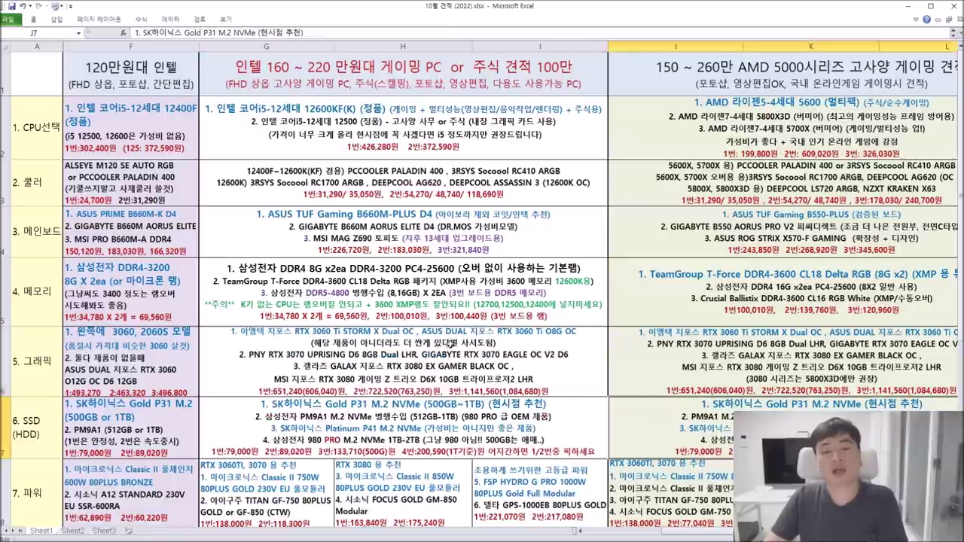
# Highlight the ASUS DUAL and 이엠텍 STORM X RTX 3060 Ti cards one at a time in the graphics row.
pyautogui.doubleClick(555, 337)
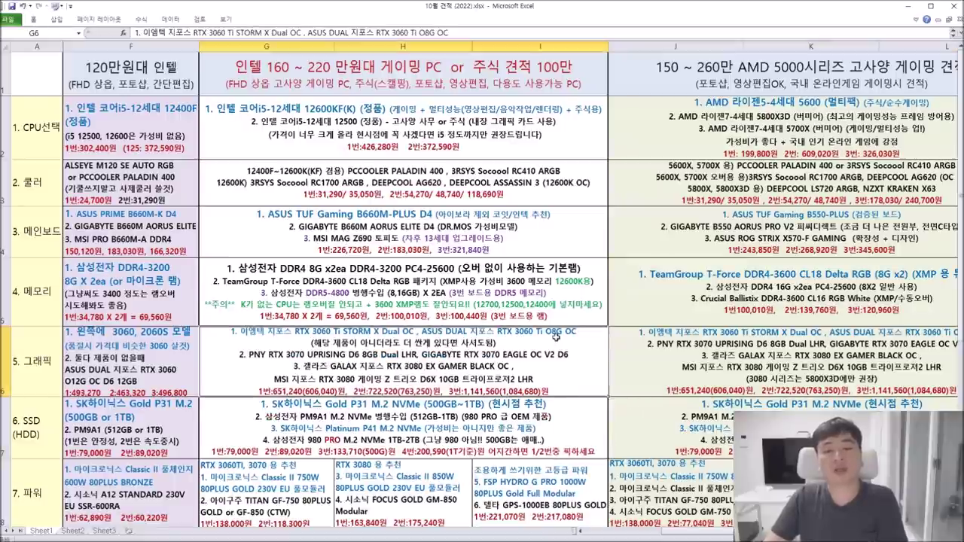
pyautogui.moveTo(421, 363); pyautogui.dragTo(578, 364)
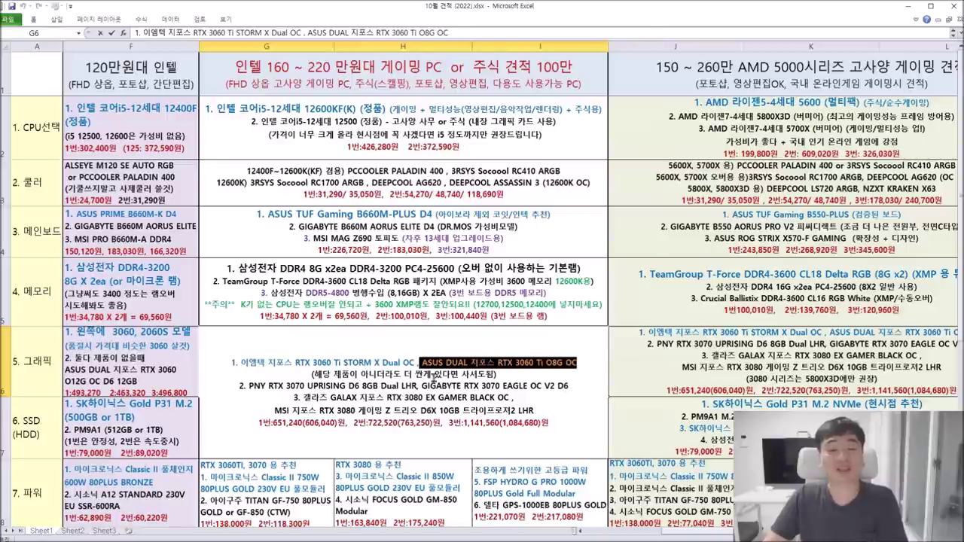
pyautogui.click(296, 363)
pyautogui.moveTo(421, 363); pyautogui.dragTo(579, 363)
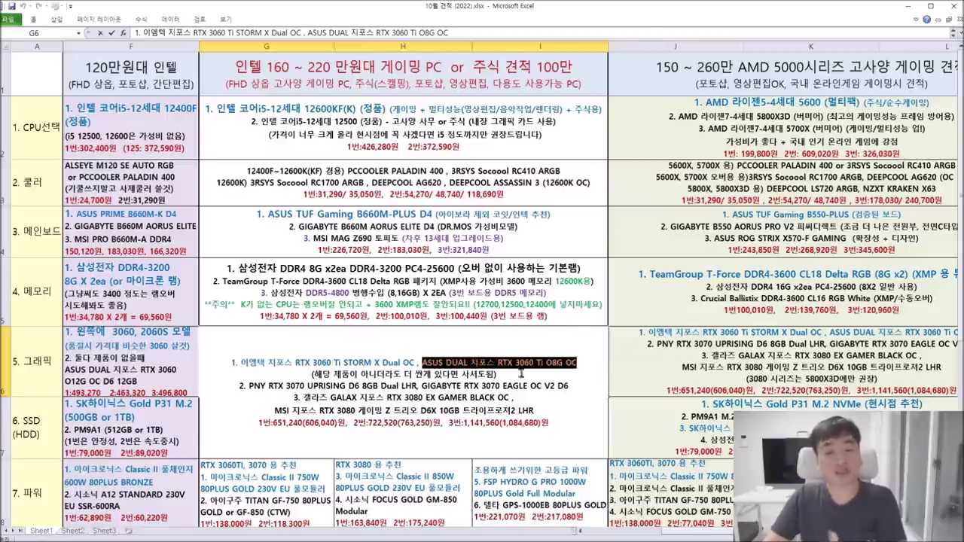
pyautogui.moveTo(241, 363); pyautogui.dragTo(414, 363)
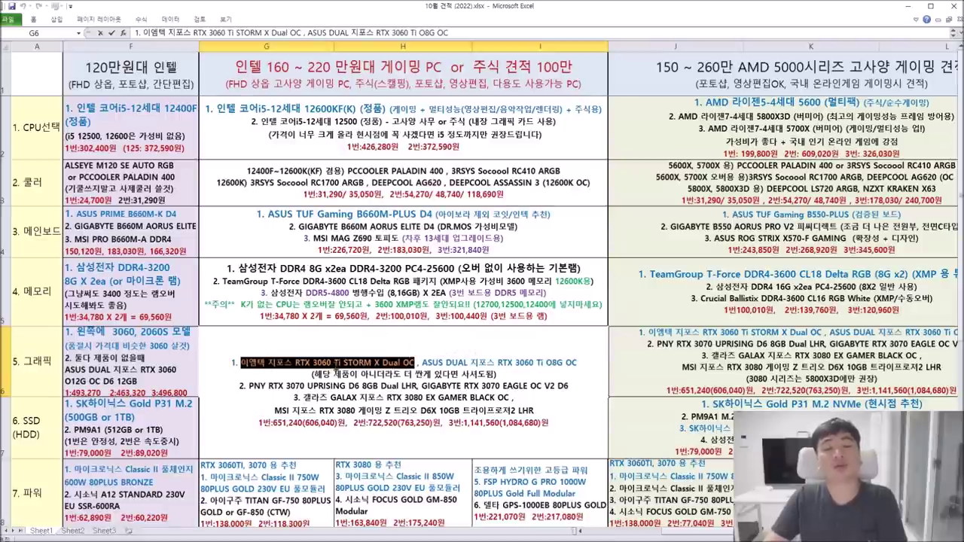
pyautogui.click(392, 365)
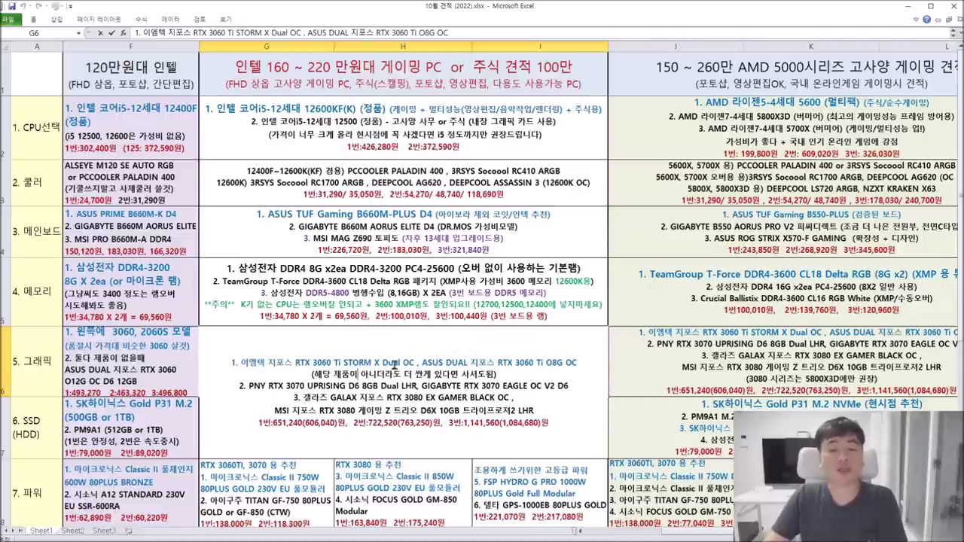
# Highlight the full RTX 3060 Ti line in the graphics row, leave that cell and select the power supply cell for RTX 3080.
pyautogui.moveTo(577, 363); pyautogui.dragTo(227, 363)
pyautogui.click(365, 410)
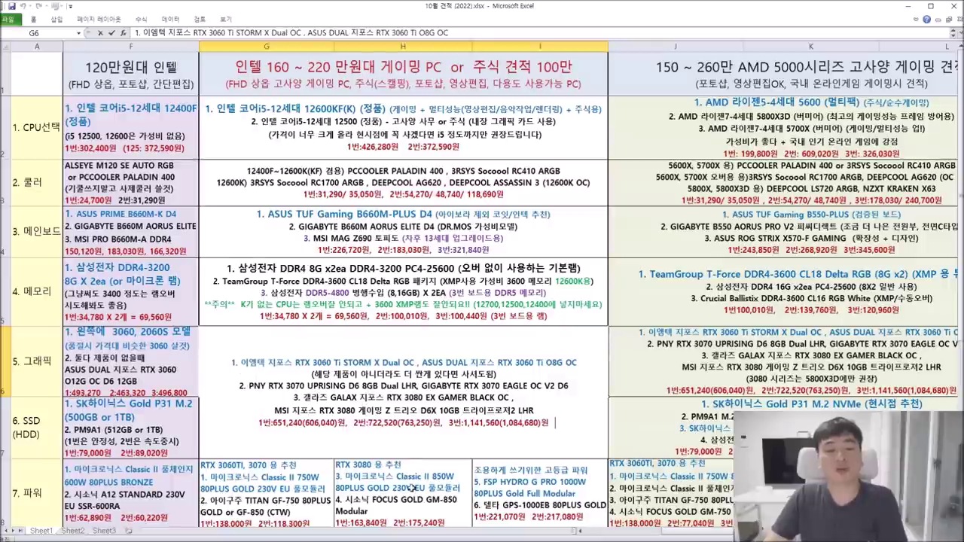
pyautogui.click(411, 488)
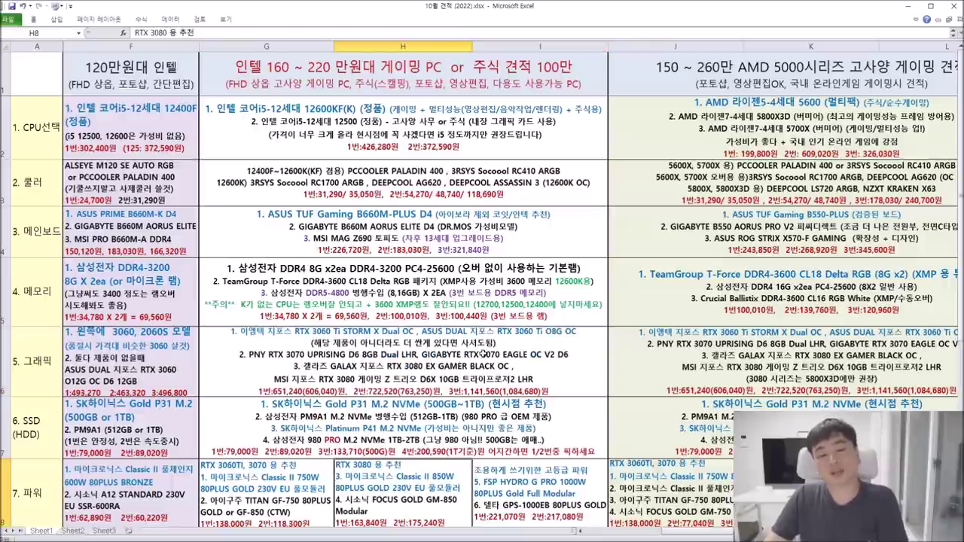
# Highlight the PNY RTX 3070 UPRISING D6 8GB Dual LHR, followed by the GIGABYTE RTX 3070 EAGLE OC V2 D6 in the graphics row.
pyautogui.scroll(-1, 507, 332)
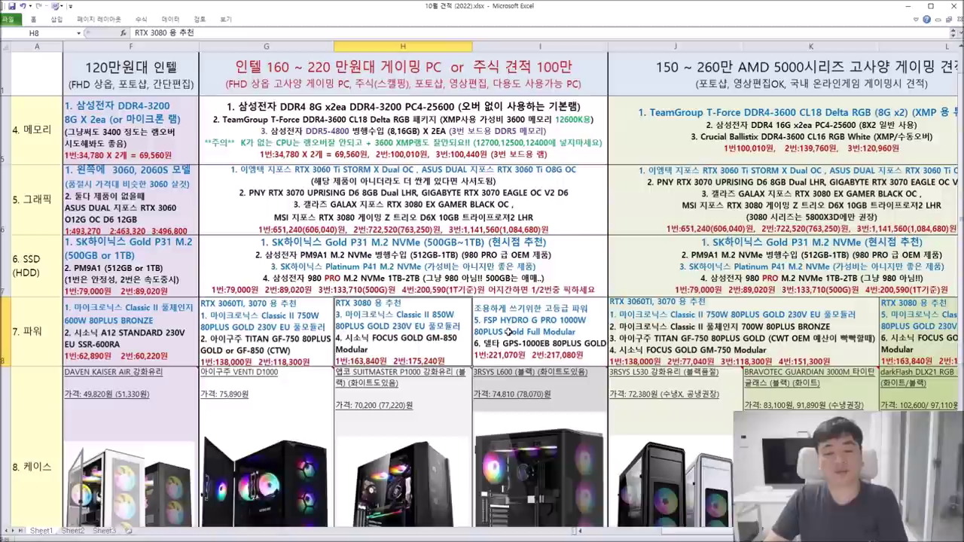
pyautogui.scroll(-1, 471, 482)
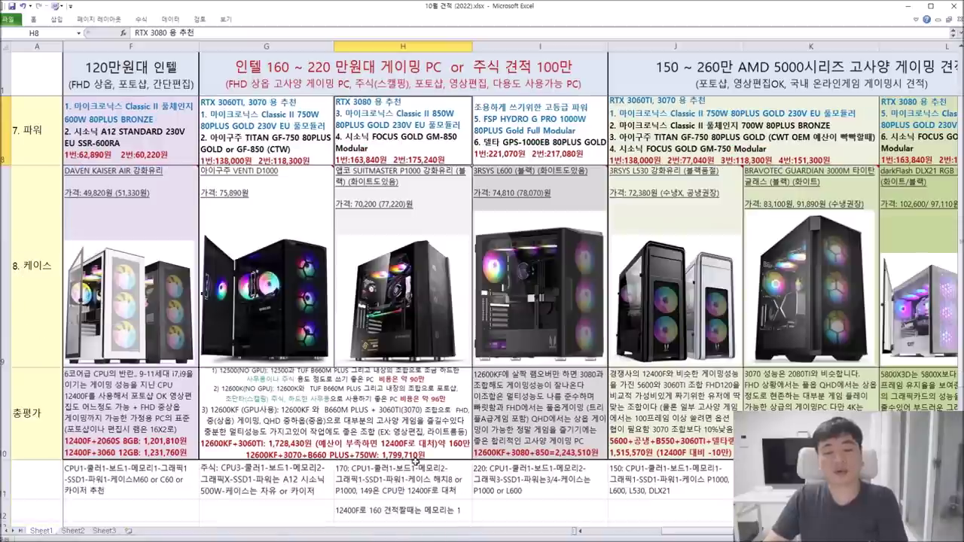
pyautogui.scroll(2, 415, 460)
pyautogui.scroll(-1, 415, 460)
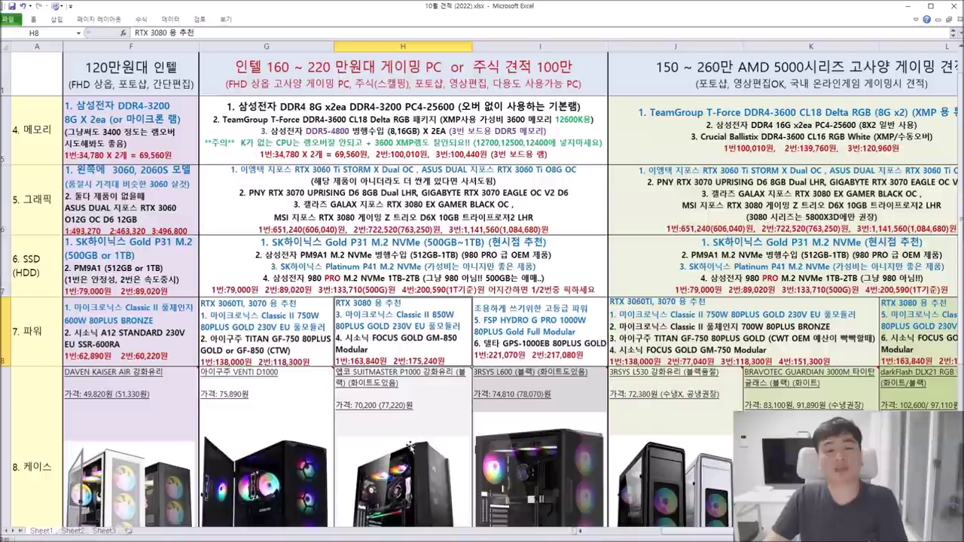
pyautogui.click(411, 187)
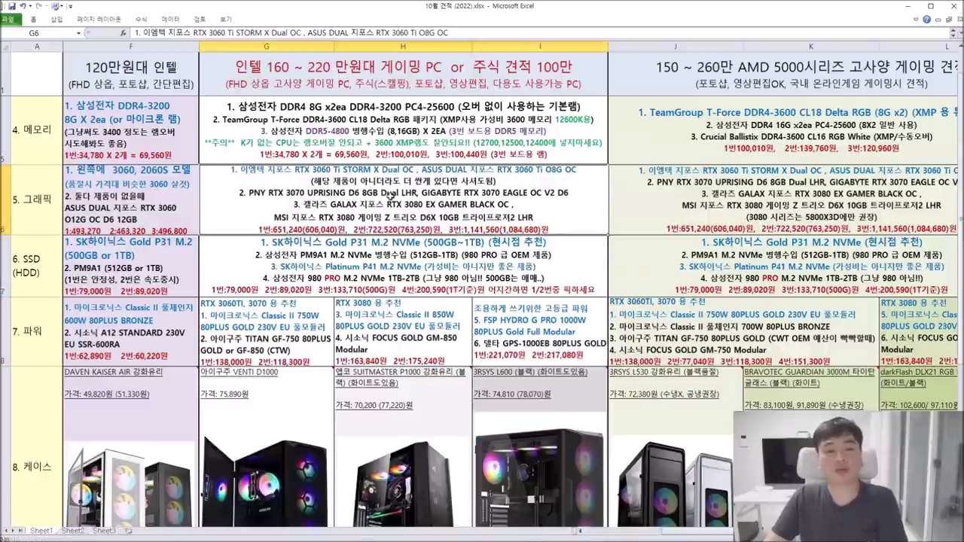
pyautogui.doubleClick(389, 196)
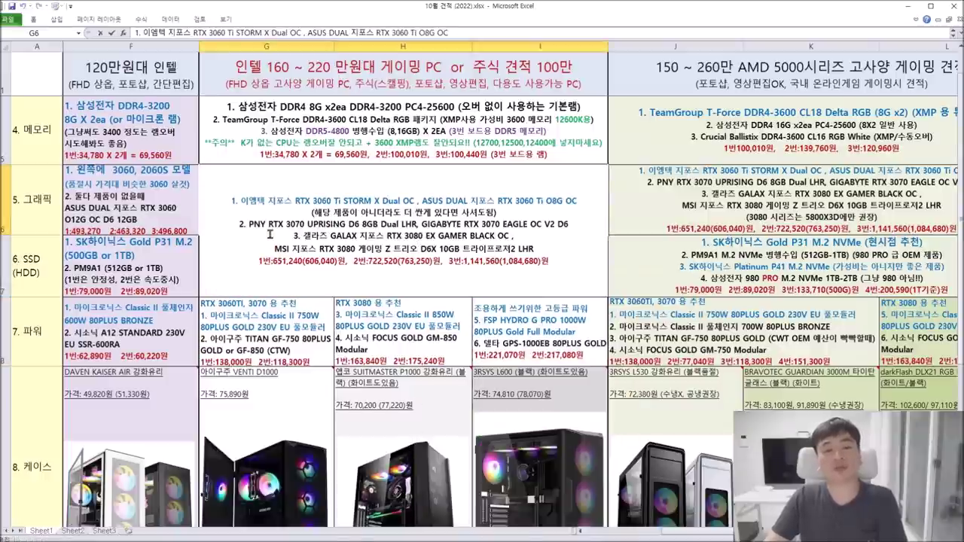
pyautogui.moveTo(249, 224); pyautogui.dragTo(420, 225)
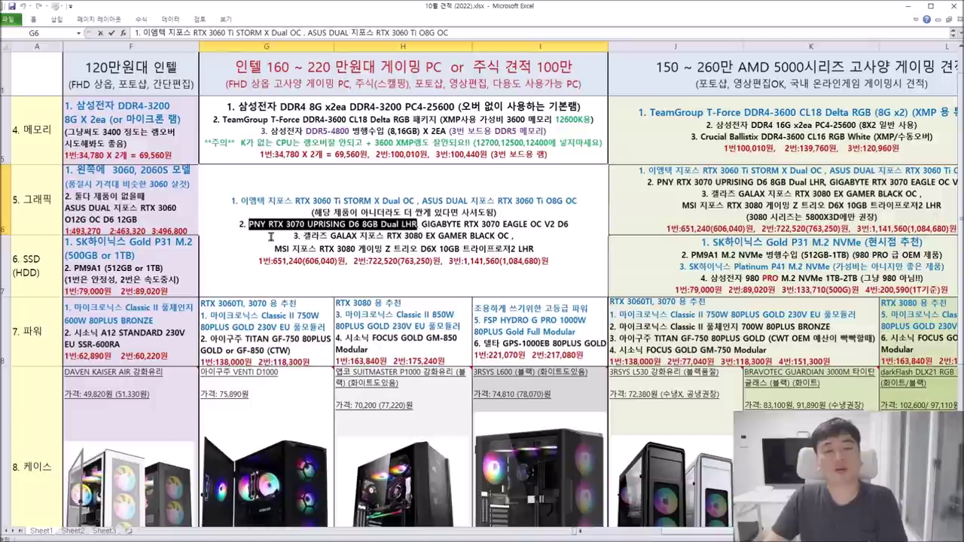
pyautogui.moveTo(423, 224); pyautogui.dragTo(573, 224)
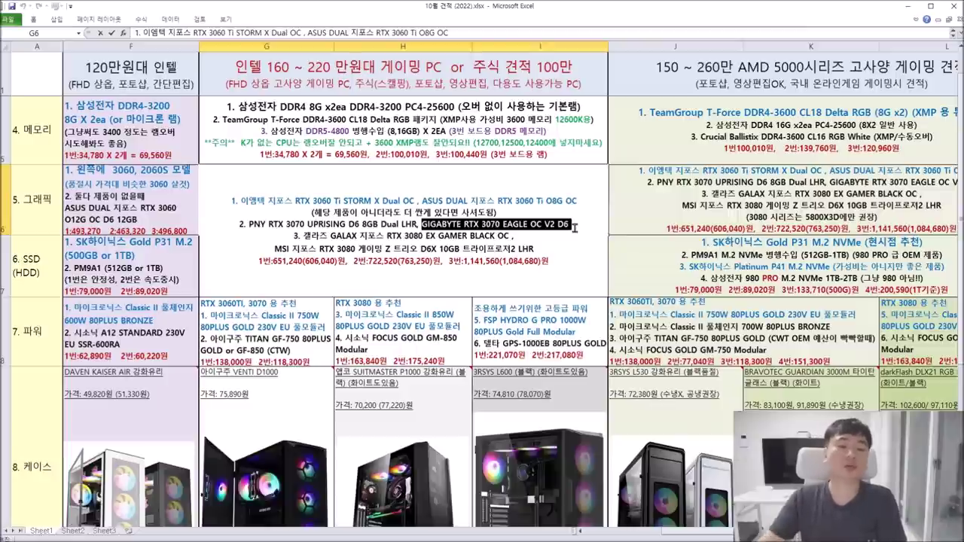
# Highlight the third graphics option, 갤라즈 GALAX 지포스 RTX 3080 EX GAMER BLACK OC, and leave the cell.
pyautogui.click(546, 170)
pyautogui.click(547, 261)
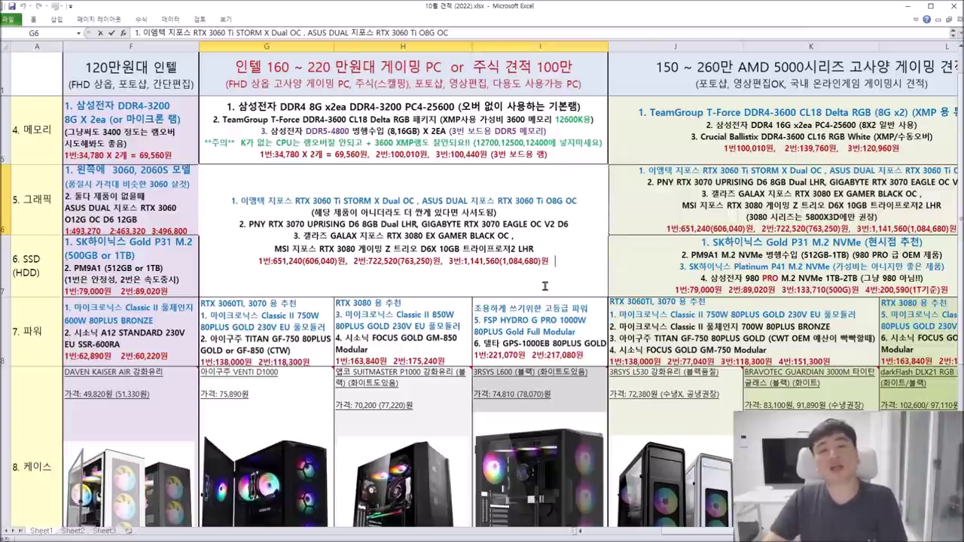
pyautogui.moveTo(304, 236); pyautogui.dragTo(519, 238)
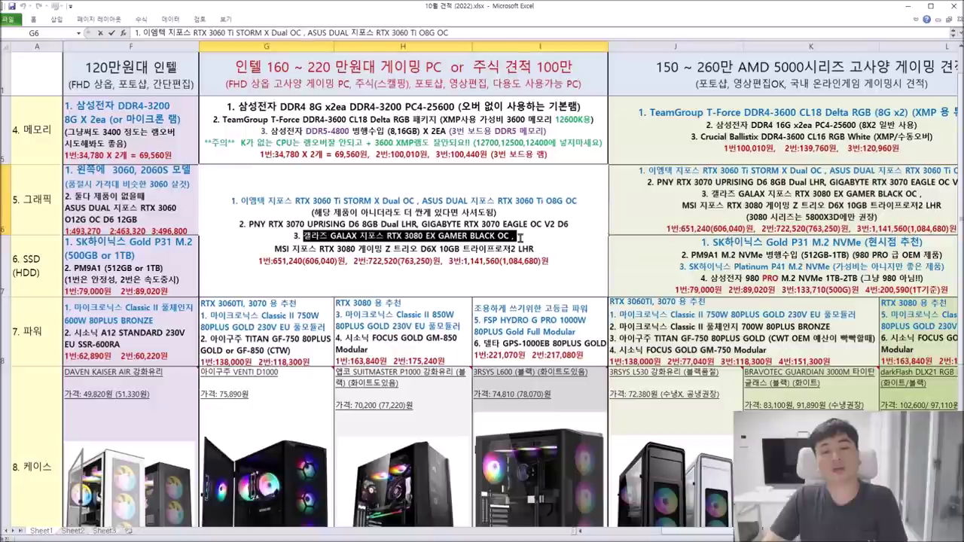
pyautogui.click(535, 299)
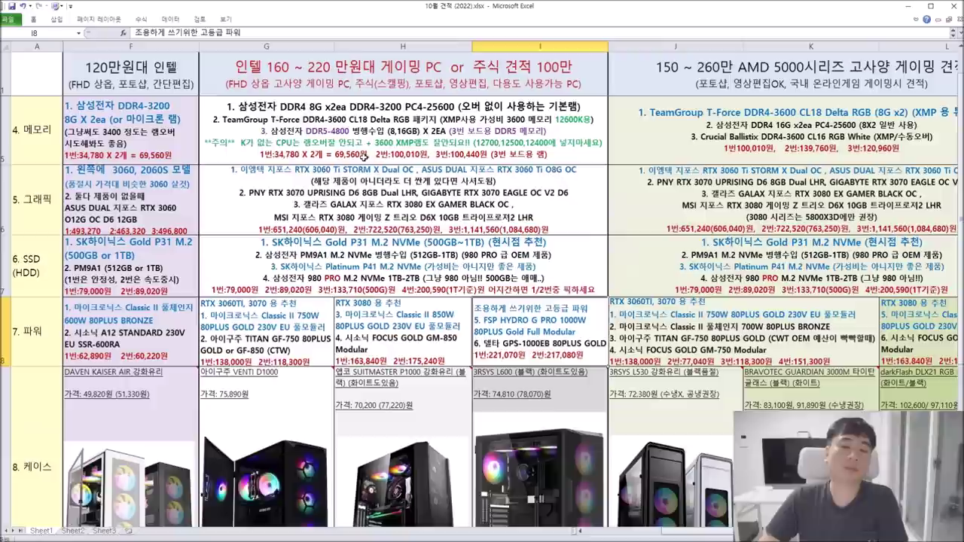
# Reopen the graphics cell, point out its RTX 3060 Ti, 3070 and 3080 options by highlighting, and leave it without editing.
pyautogui.click(397, 197)
pyautogui.doubleClick(398, 197)
pyautogui.moveTo(248, 201); pyautogui.dragTo(536, 249)
pyautogui.click(449, 248)
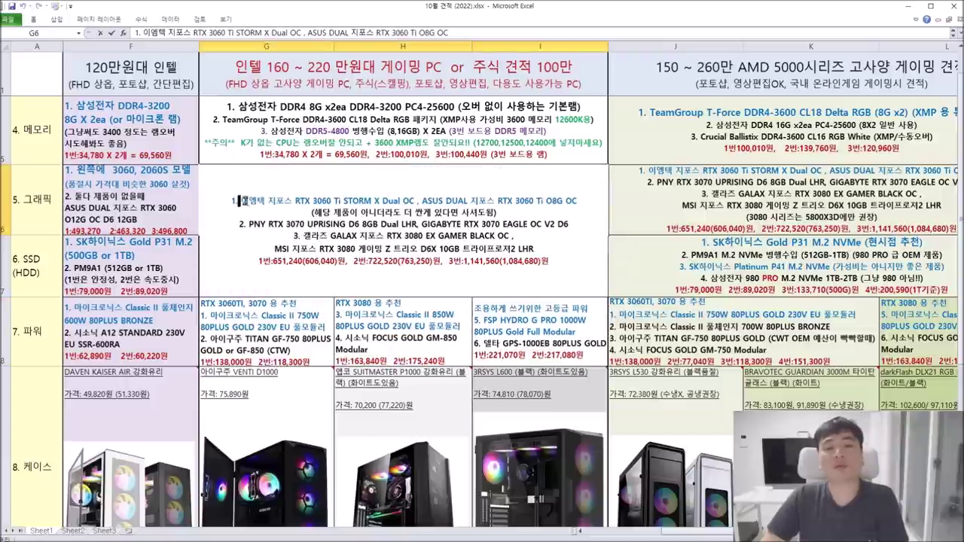
pyautogui.moveTo(240, 201); pyautogui.dragTo(177, 207)
pyautogui.moveTo(243, 227); pyautogui.dragTo(265, 238)
pyautogui.click(492, 236)
pyautogui.press('Escape')
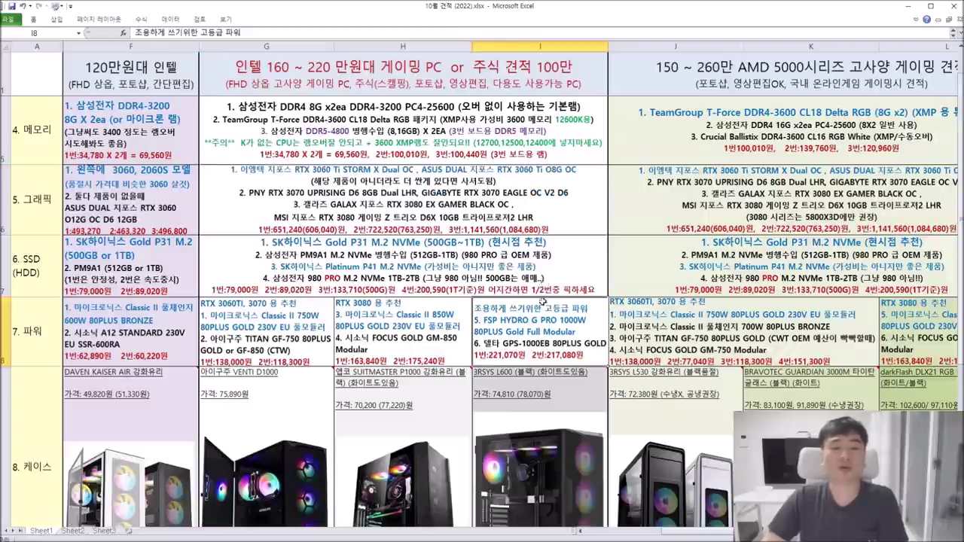
# Highlight the 마이크로닉스 Classic II 750W 80PLUS GOLD 230V EU 풀모듈러 power supply, and select the power cell for RTX 3080.
pyautogui.doubleClick(291, 308)
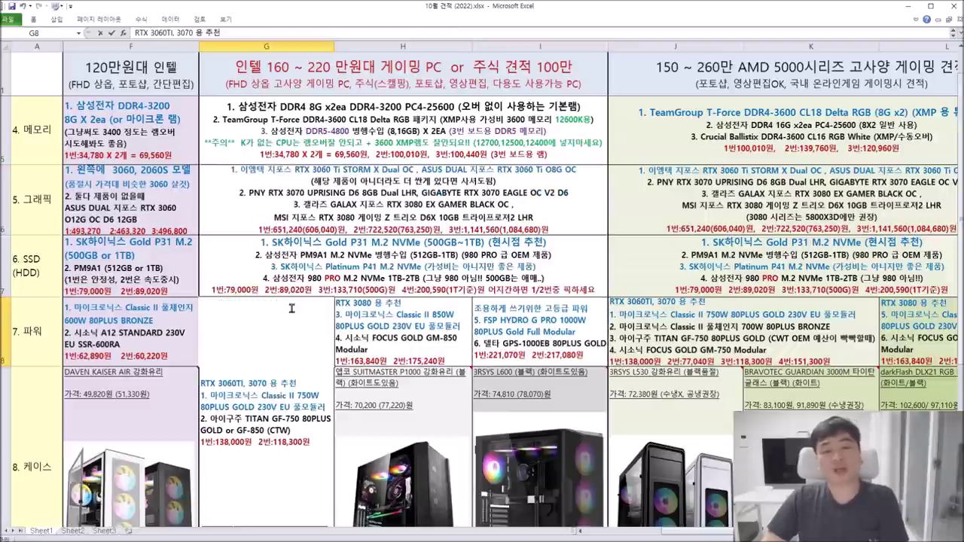
pyautogui.moveTo(210, 395); pyautogui.dragTo(322, 407)
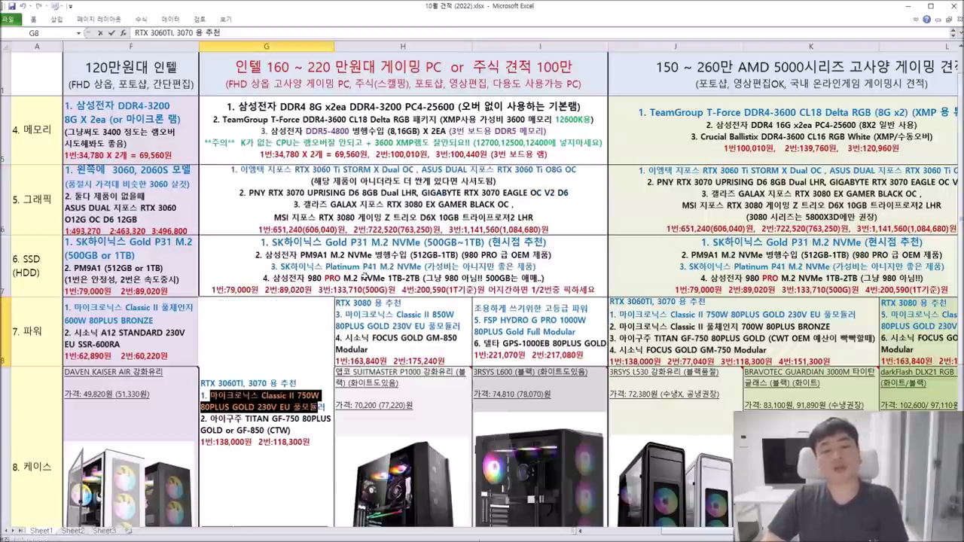
pyautogui.scroll(-1, 387, 229)
pyautogui.click(387, 141)
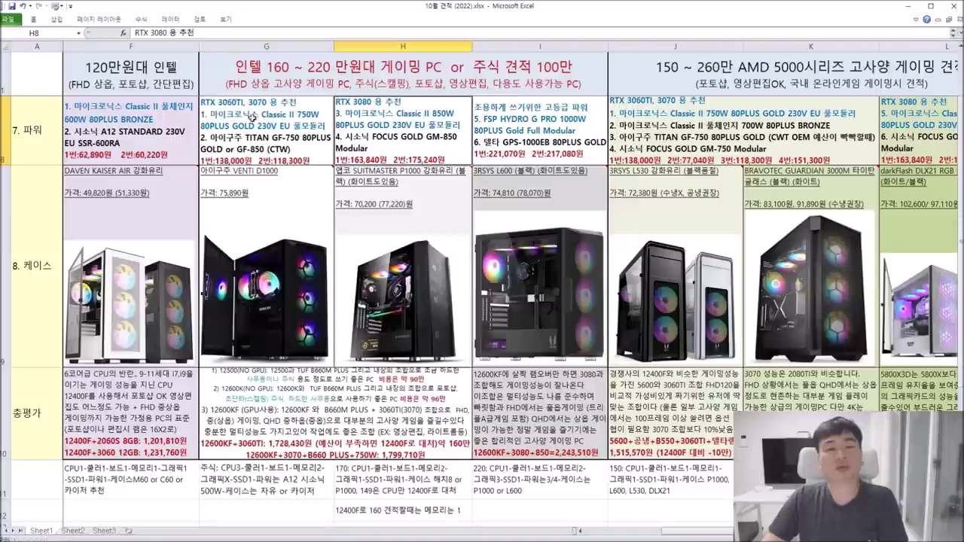